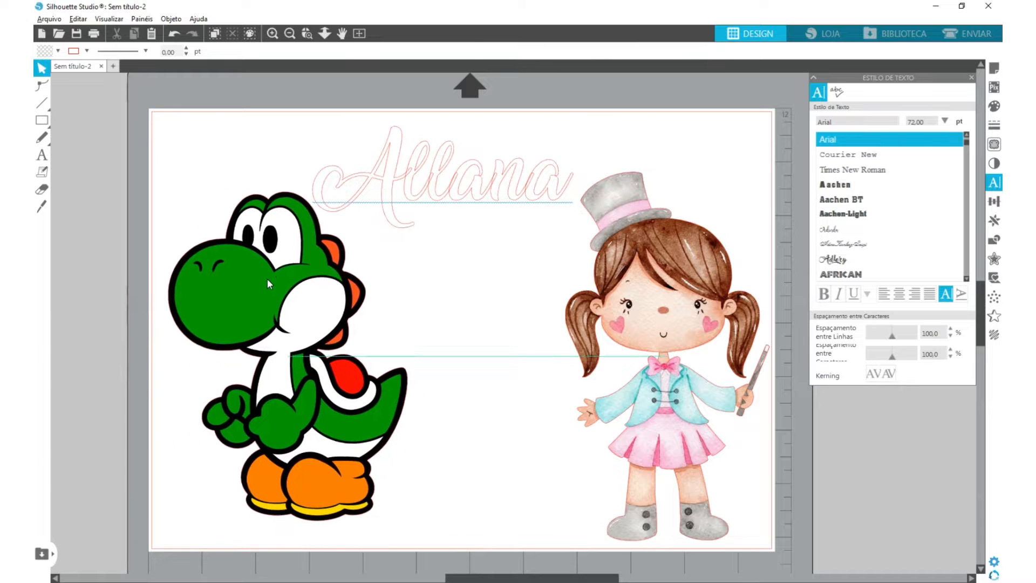
- Move the dinosaur and girl figures off the page and place the script name text near its upper middle
drag(424, 191, 412, 173)
drag(679, 295, 647, 281)
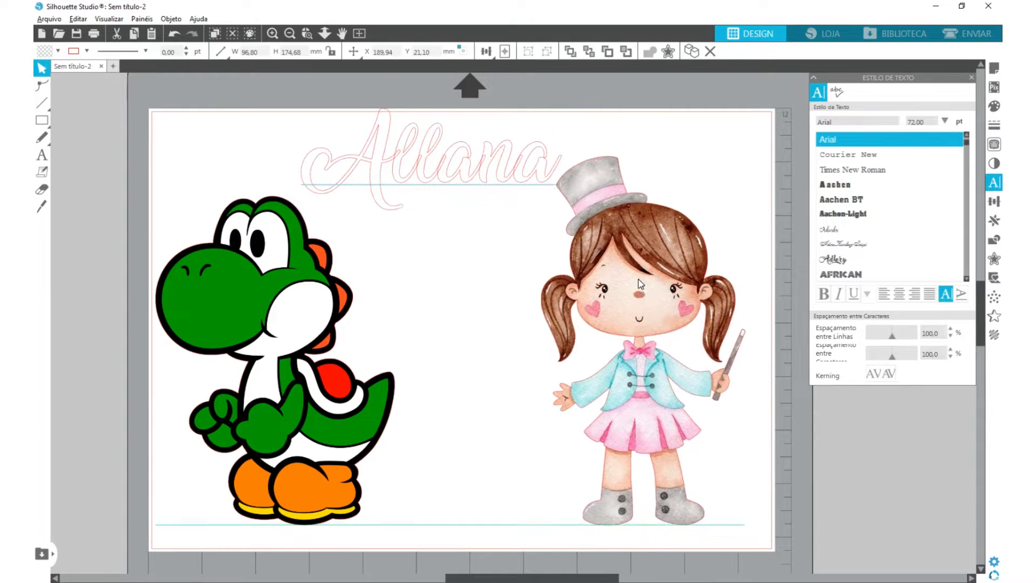
drag(349, 304, 380, 310)
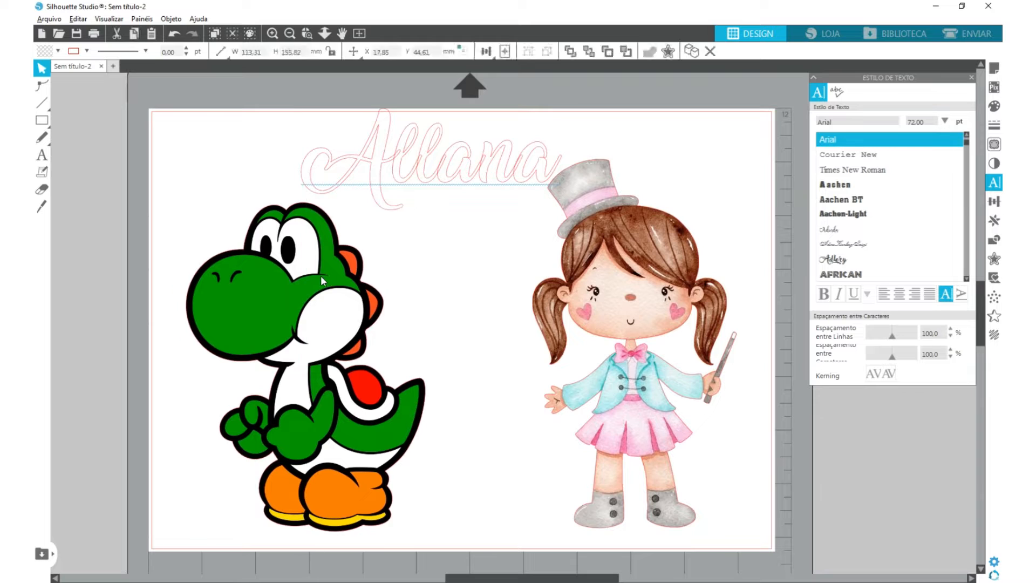
click(438, 174)
click(606, 238)
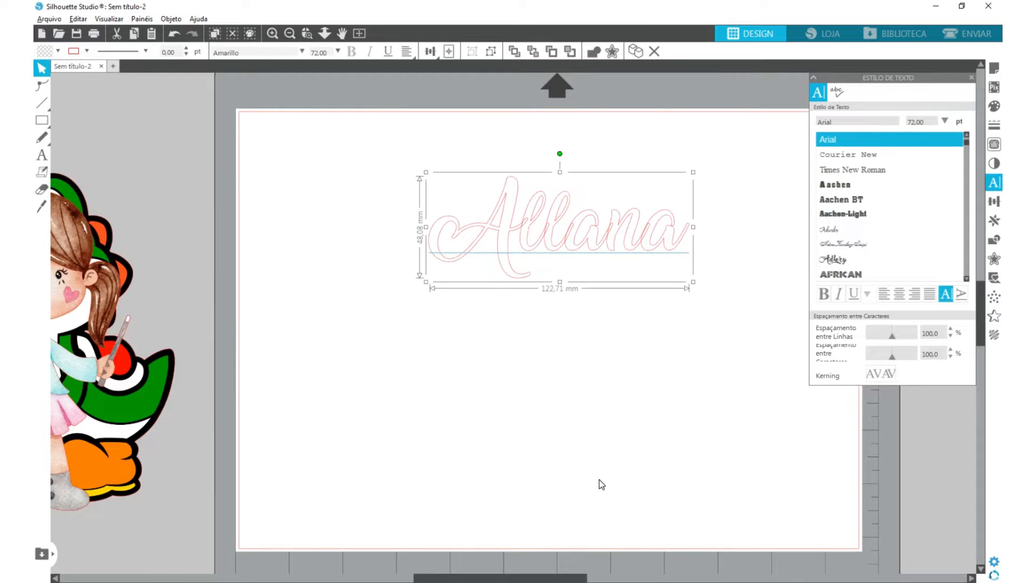
drag(578, 571, 598, 573)
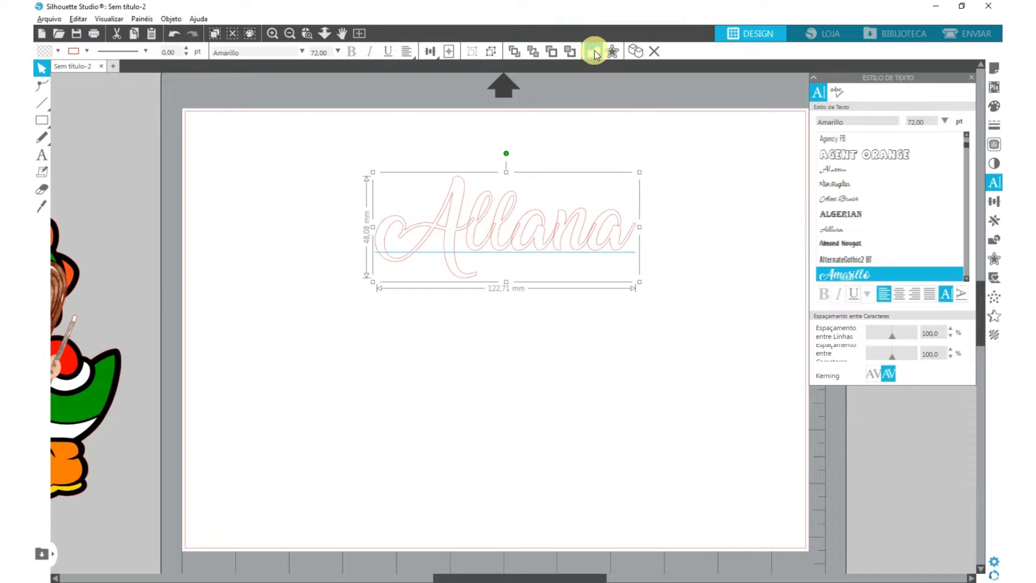
- Weld the overlapping letters of the script name into one shape and shift it slightly on the page
click(594, 52)
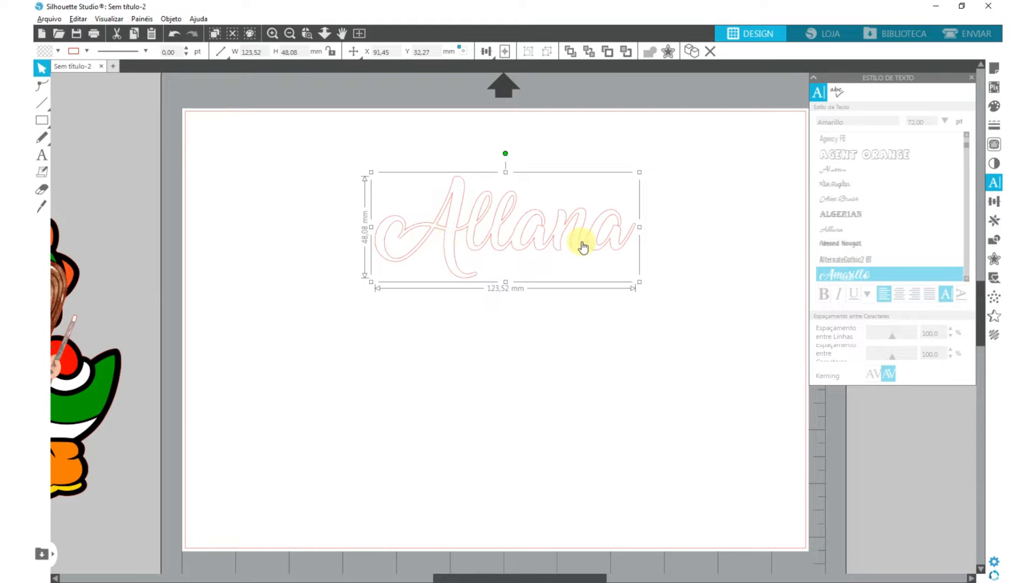
mouse_move(468, 227)
mouse_down()
mouse_move(493, 236)
mouse_move(423, 238)
mouse_move(462, 227)
mouse_move(454, 238)
mouse_up()
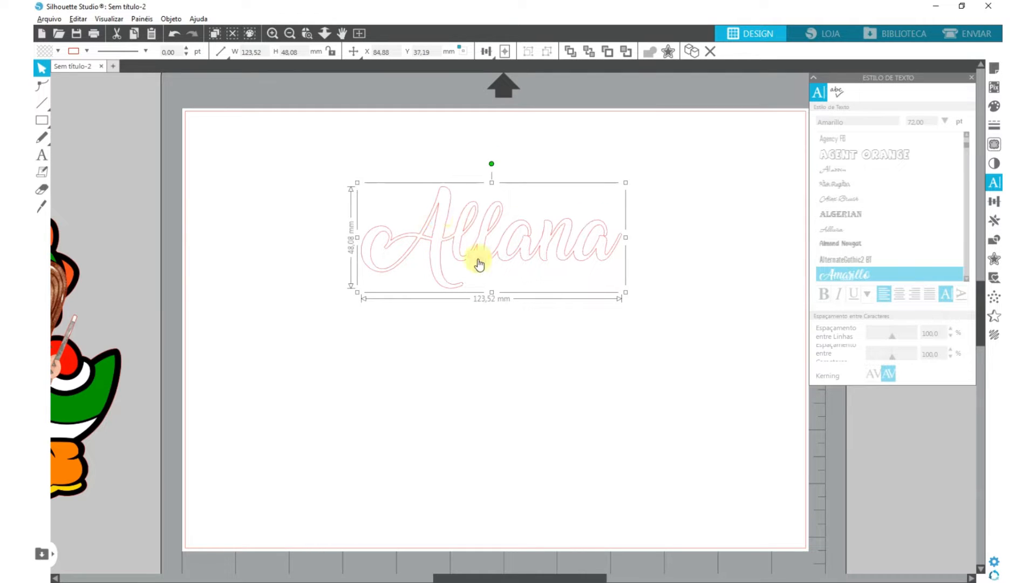
drag(519, 241, 512, 241)
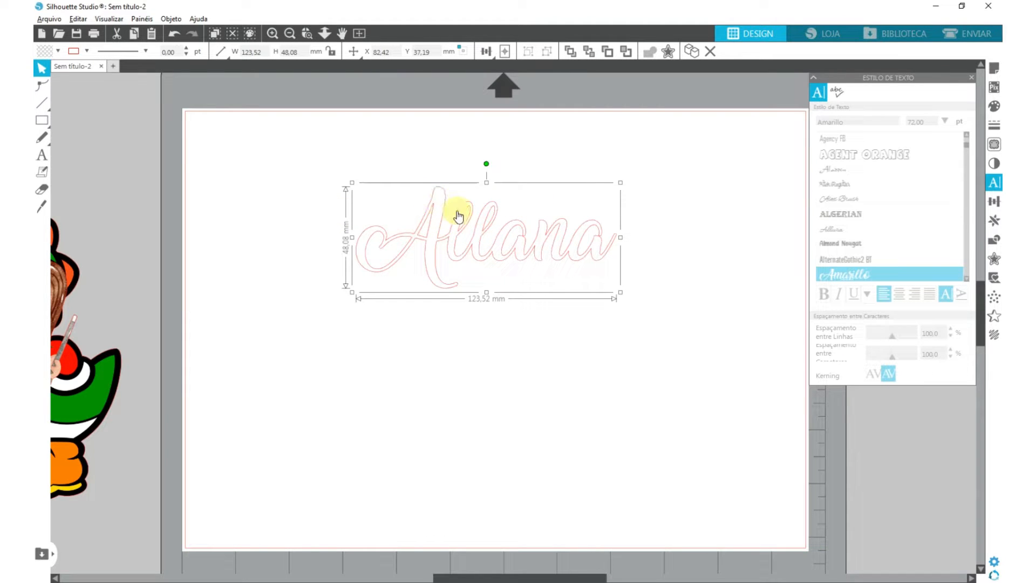
drag(455, 240, 445, 243)
- Fill the welded name with a gold gradient
click(995, 111)
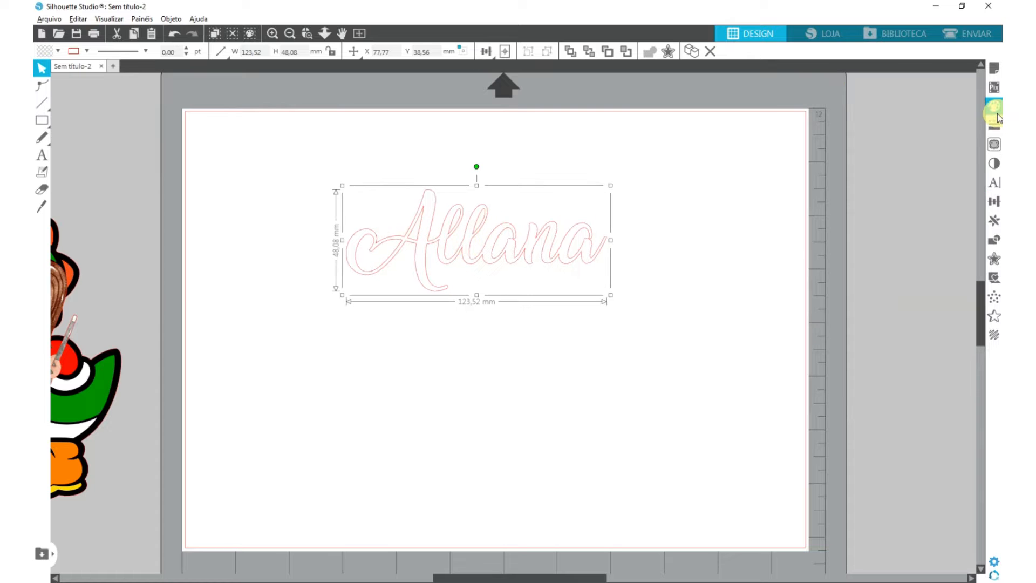
click(998, 118)
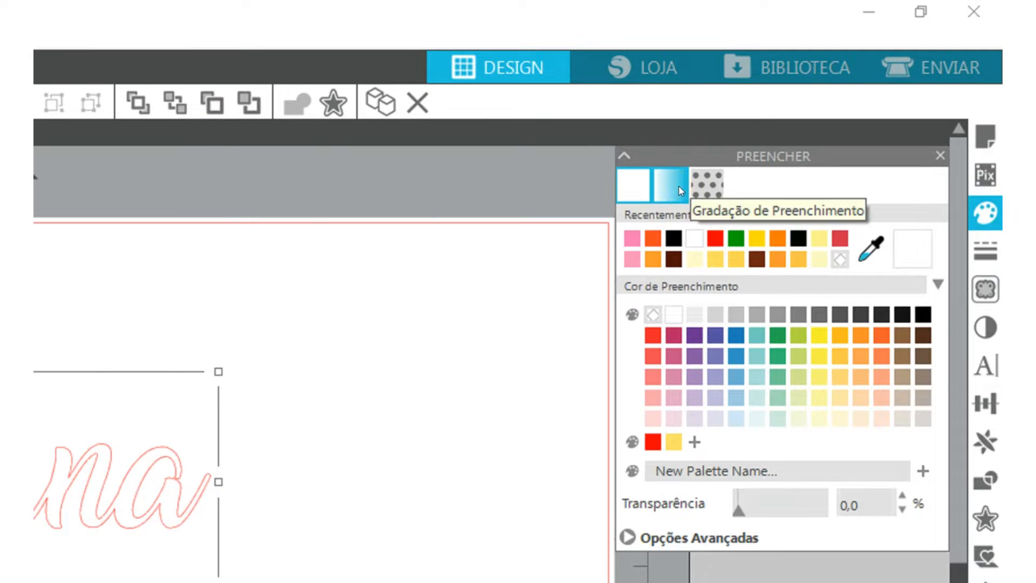
click(837, 92)
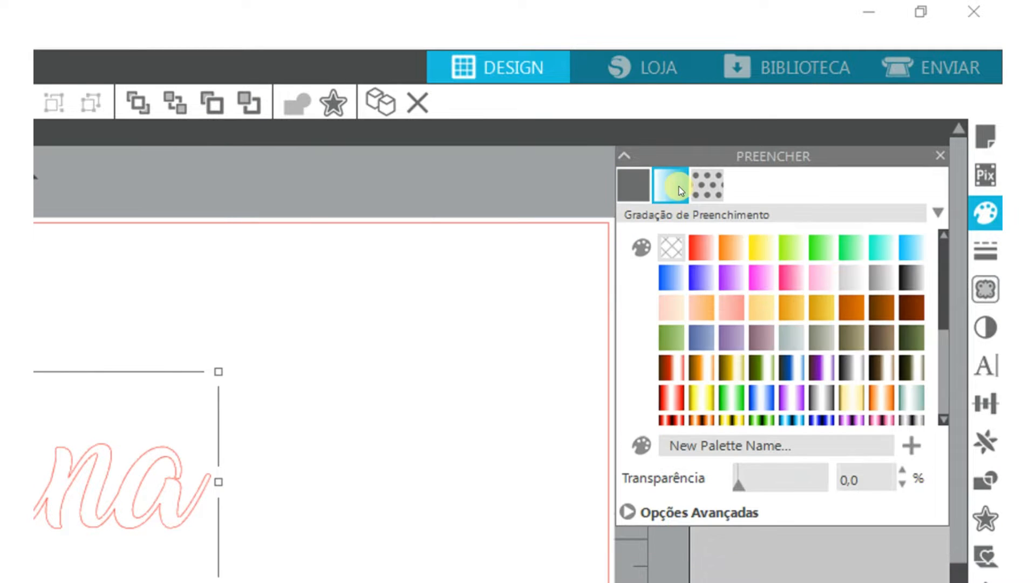
click(730, 369)
click(825, 306)
click(940, 156)
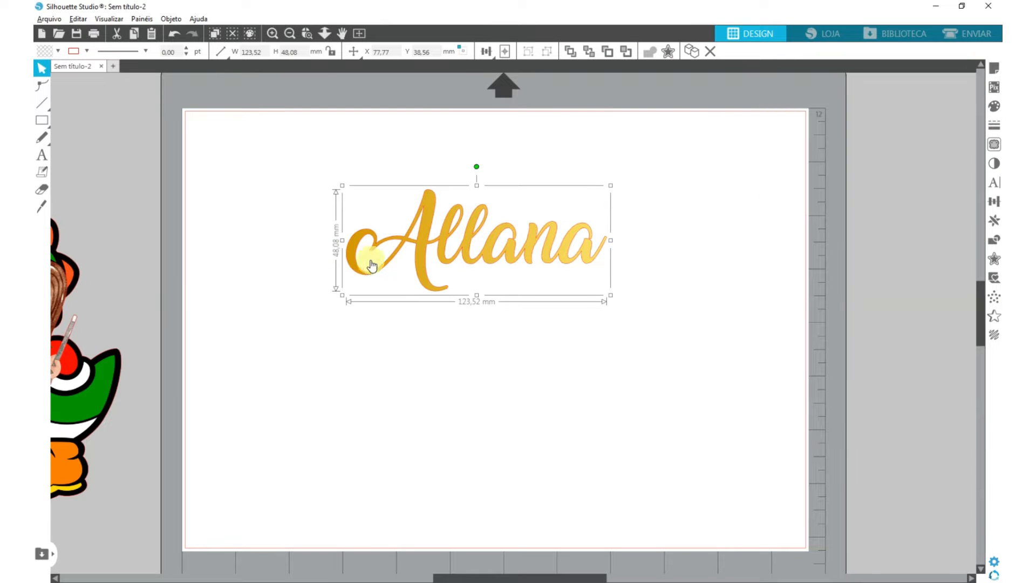
- Create a 2 mm rounded-corner outward offset around the gold name and fill it black
mouse_move(467, 247)
mouse_down()
mouse_move(482, 264)
mouse_move(467, 246)
mouse_up()
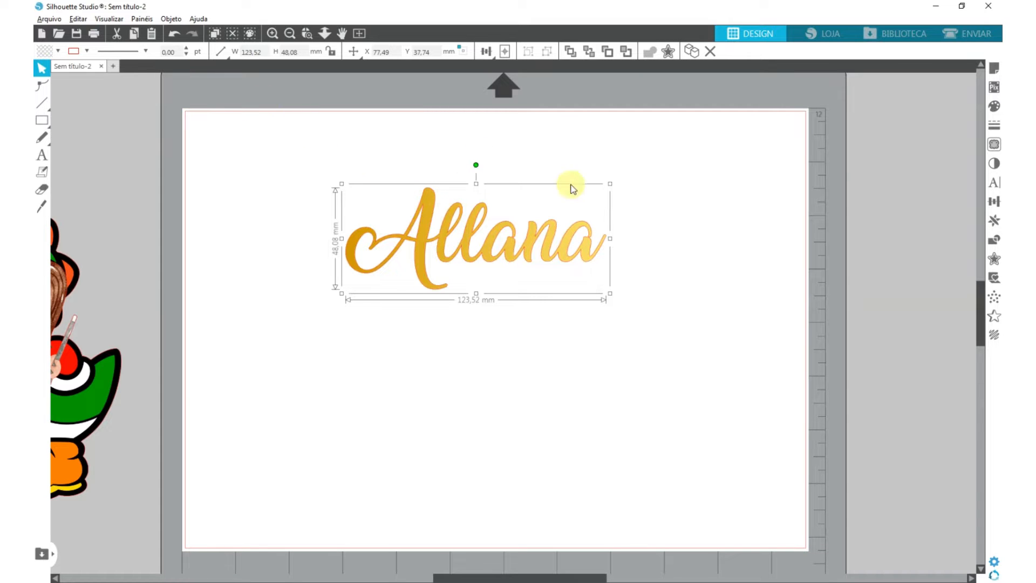
drag(591, 210, 597, 214)
click(994, 259)
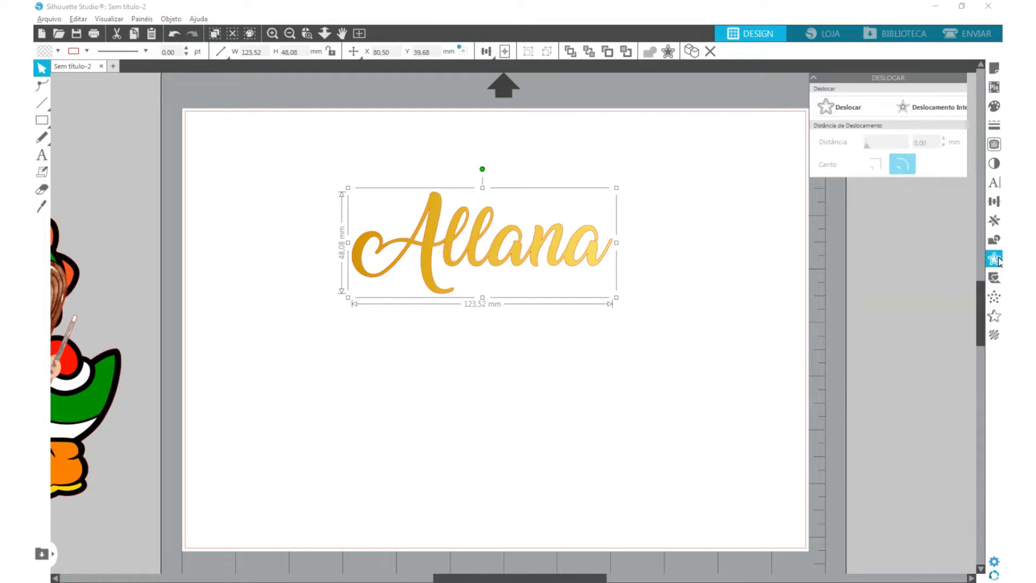
click(852, 107)
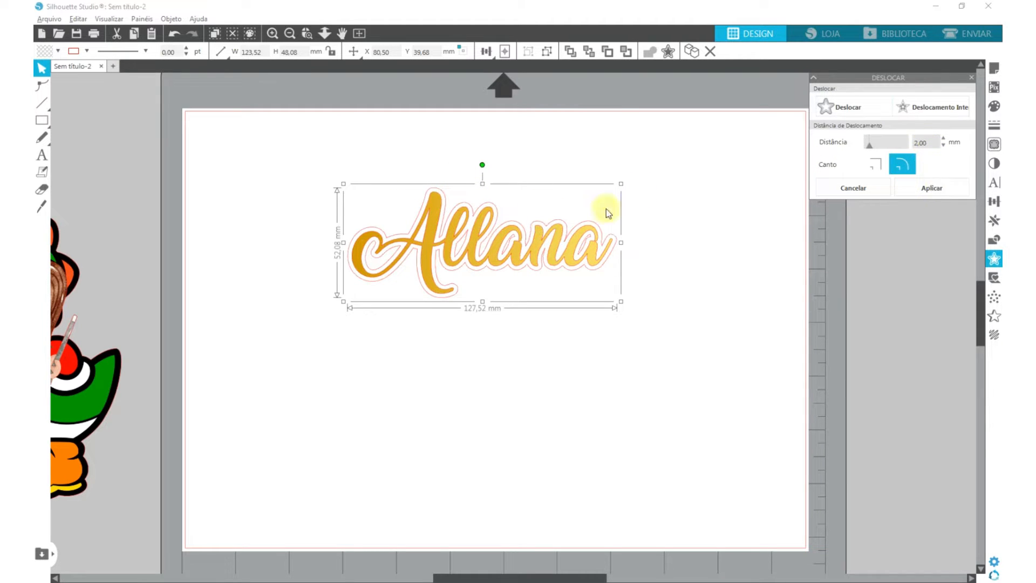
click(913, 198)
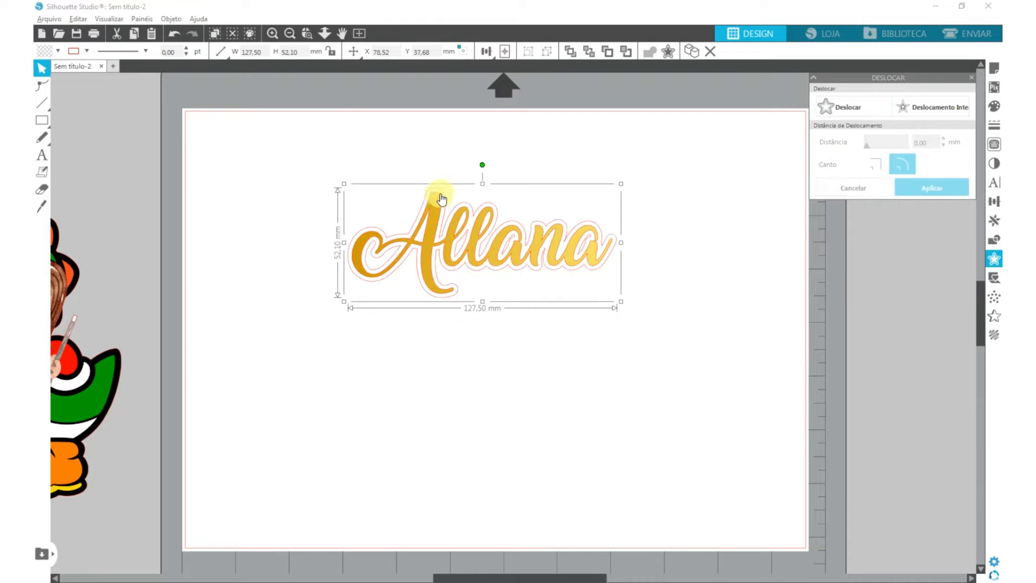
click(45, 52)
click(188, 96)
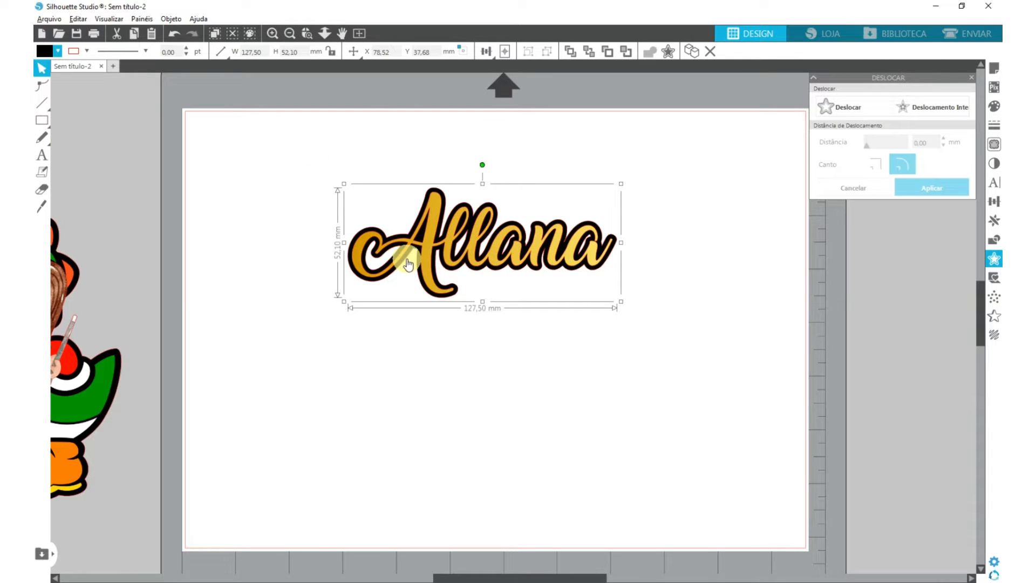
- Create a second 2 mm rounded-corner offset around the black outline and fill it pink
click(859, 107)
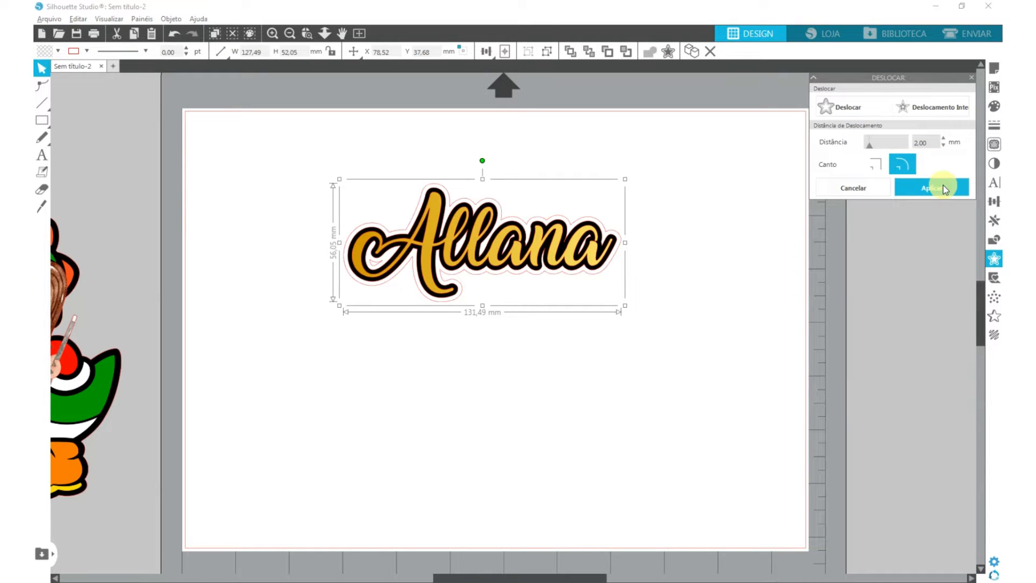
click(945, 189)
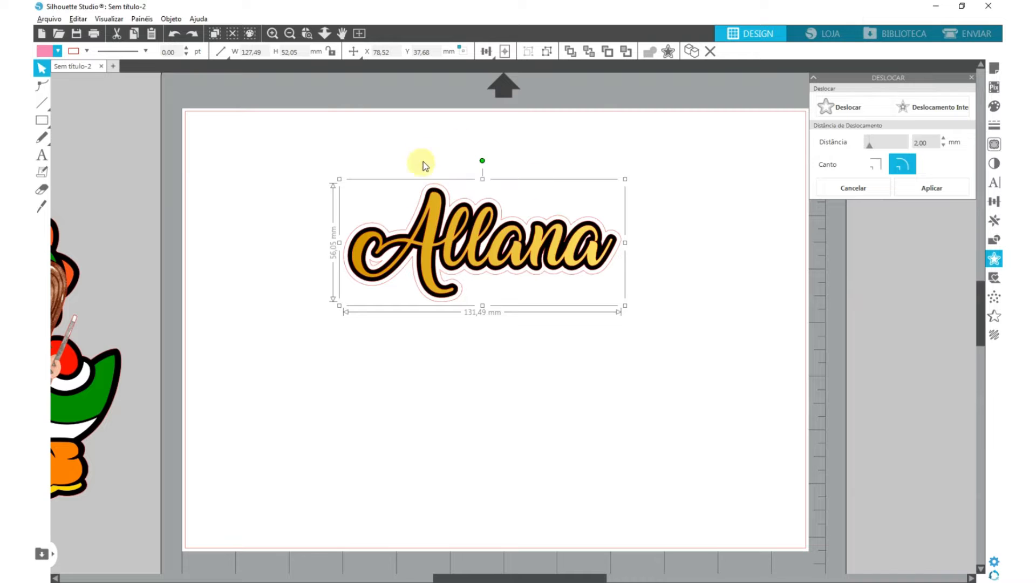
click(60, 50)
click(60, 51)
click(49, 70)
- Move the gold, black and pink layers of the name apart so each shape stands separately on the page
click(723, 144)
drag(449, 223, 389, 359)
drag(435, 195, 397, 194)
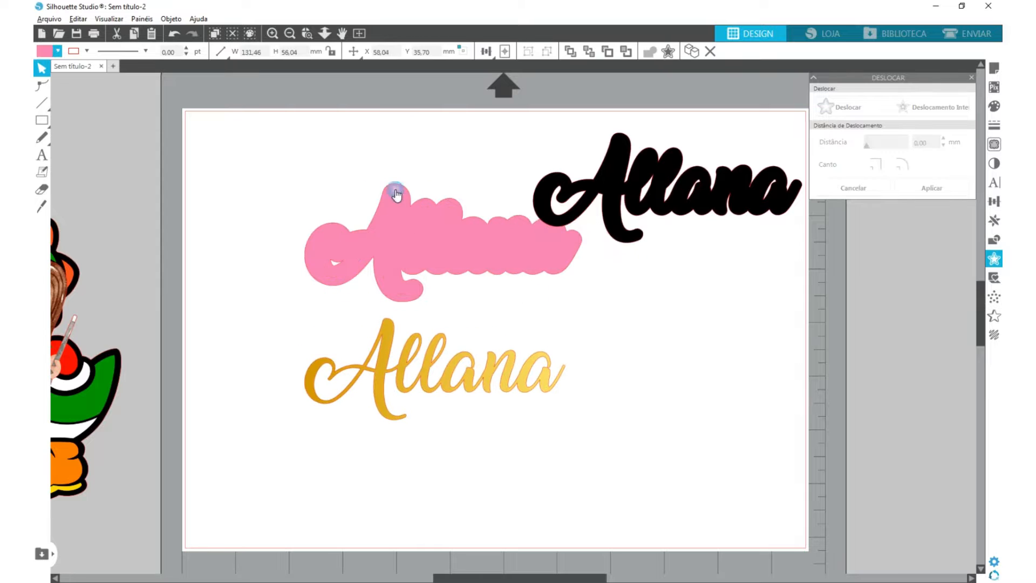
- Release the compound path of the pink backing to close the small hole in its first letter
click(337, 262)
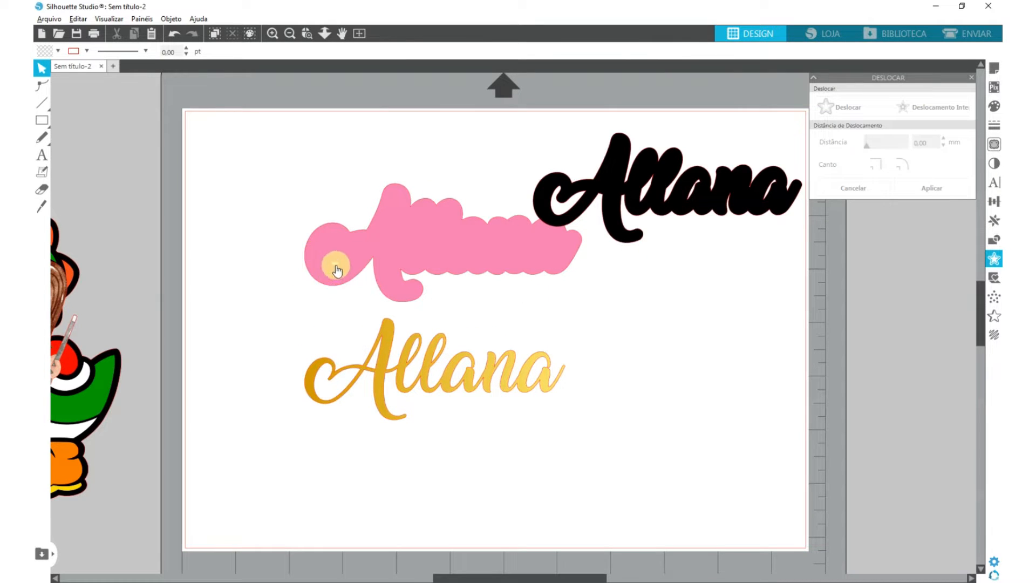
right_click(428, 232)
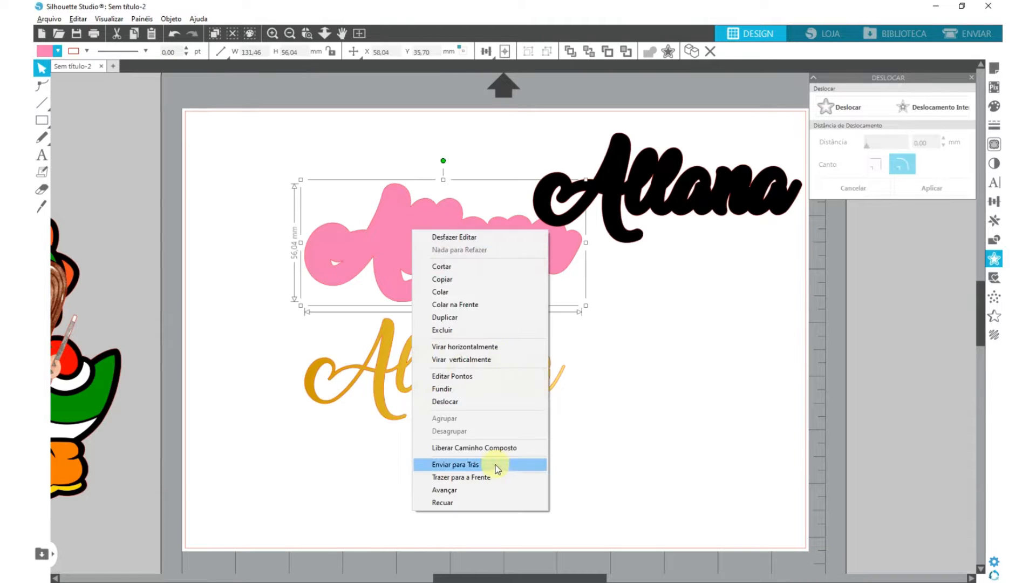
click(474, 448)
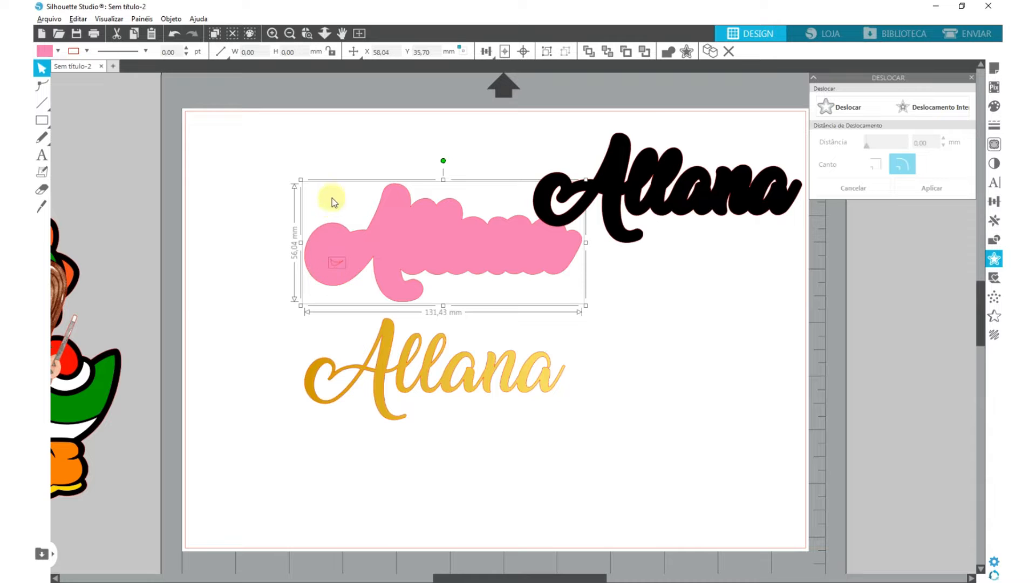
click(292, 253)
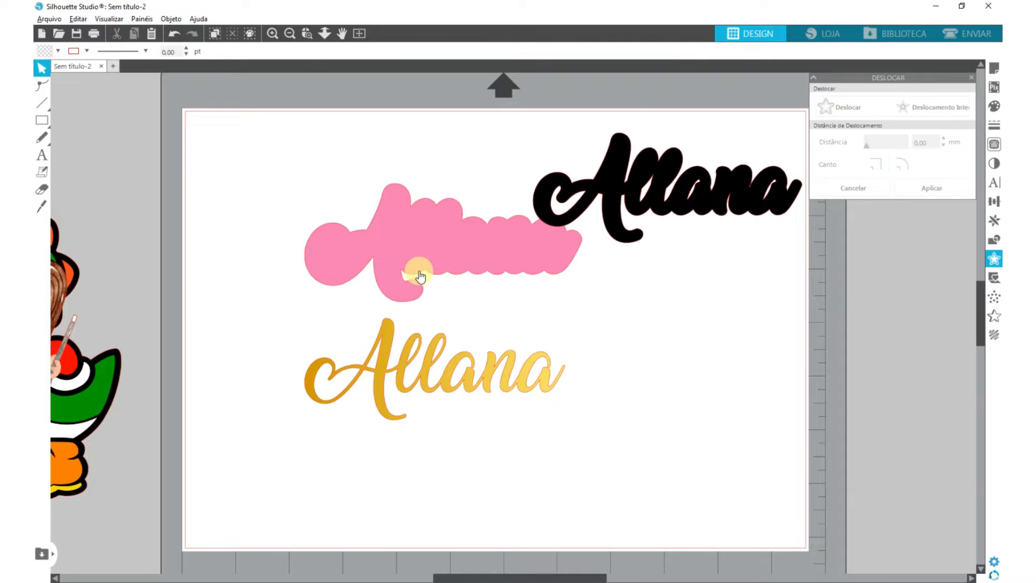
- Stack the black outline on the pink backing with the gold name on top, and select the whole lettering
drag(650, 180, 599, 169)
click(341, 260)
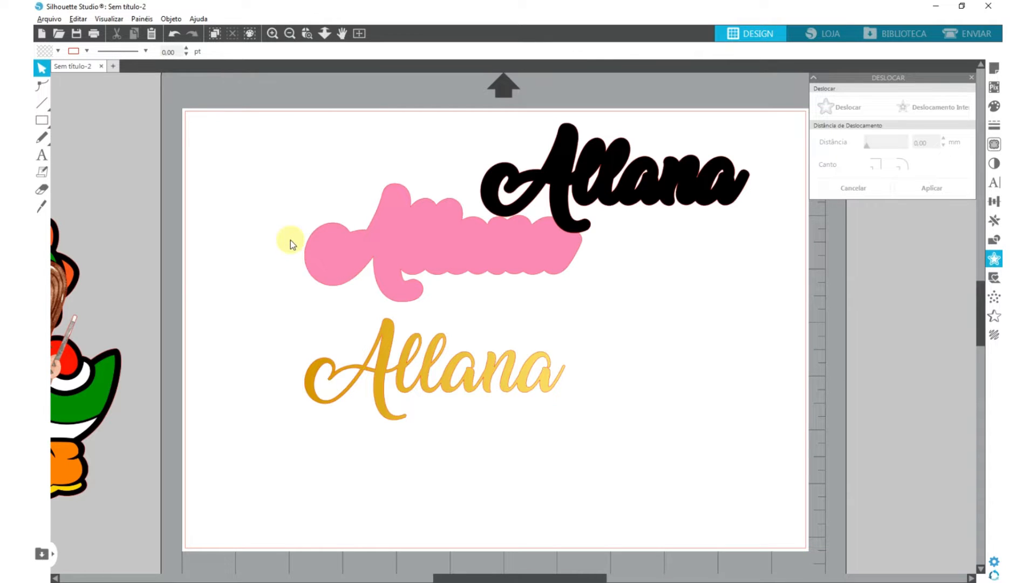
mouse_move(630, 189)
mouse_down()
mouse_move(633, 271)
mouse_move(638, 203)
mouse_up()
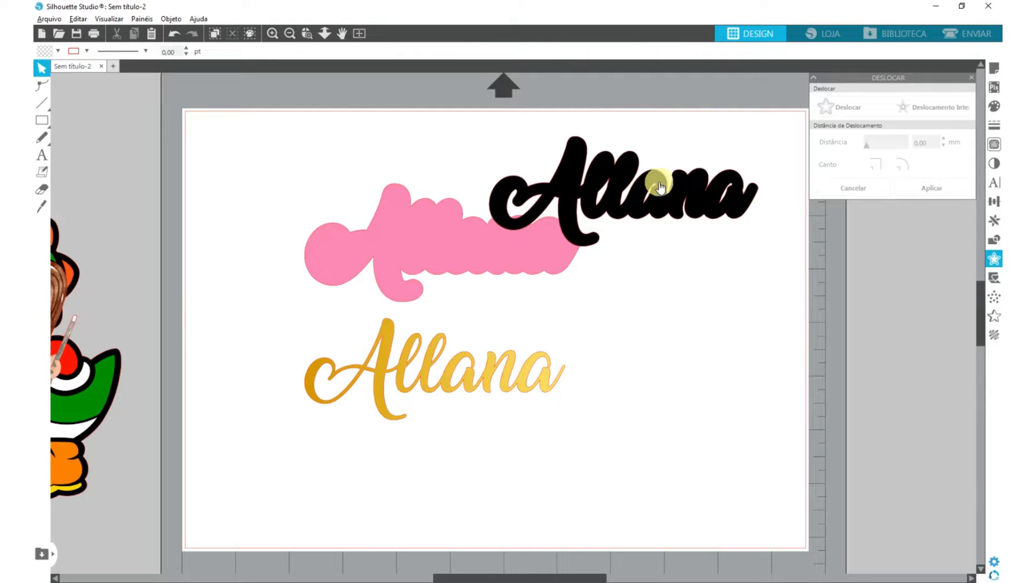
drag(641, 205, 519, 242)
drag(449, 379, 580, 205)
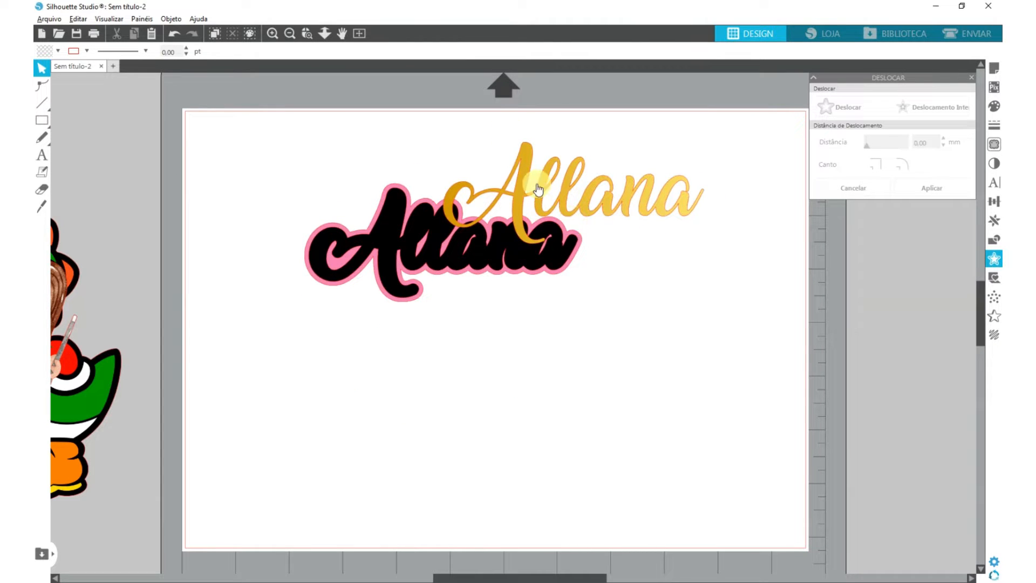
drag(625, 196, 482, 241)
click(305, 208)
drag(274, 160, 598, 300)
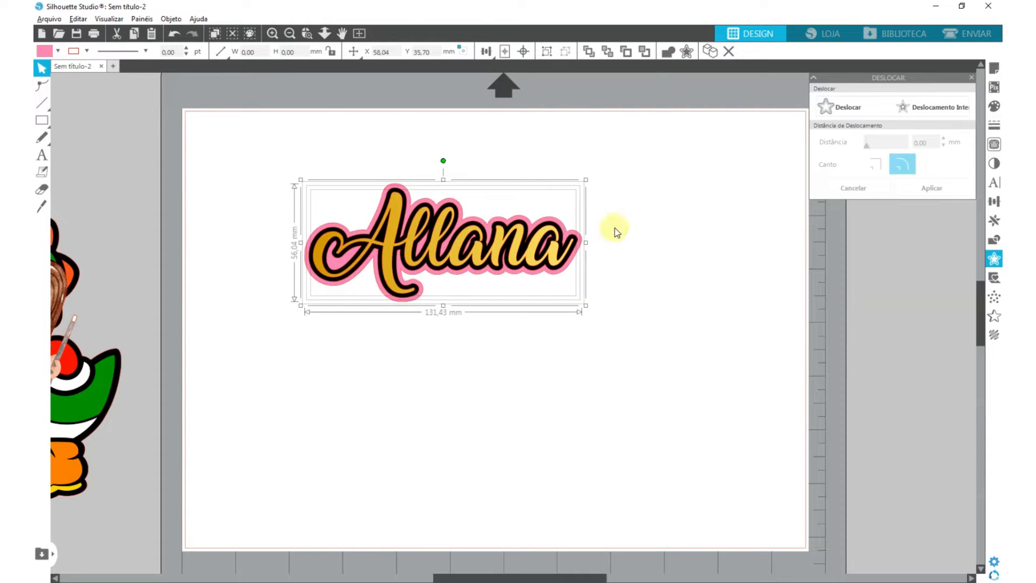
- Pull the black and gold layers off the pink backing and resize the gold name proportionally to 70 mm wide
drag(486, 254, 375, 311)
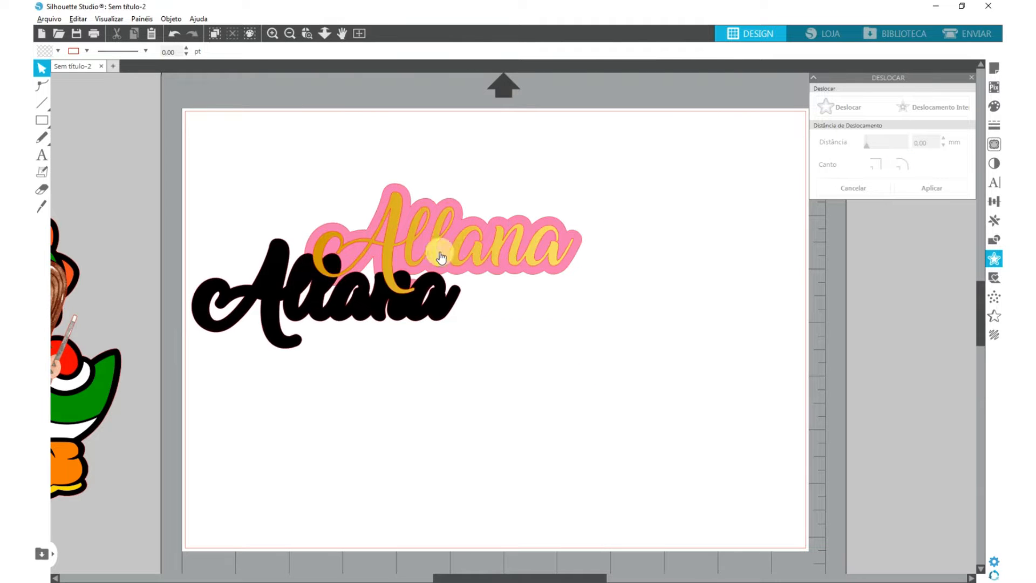
drag(439, 250, 596, 355)
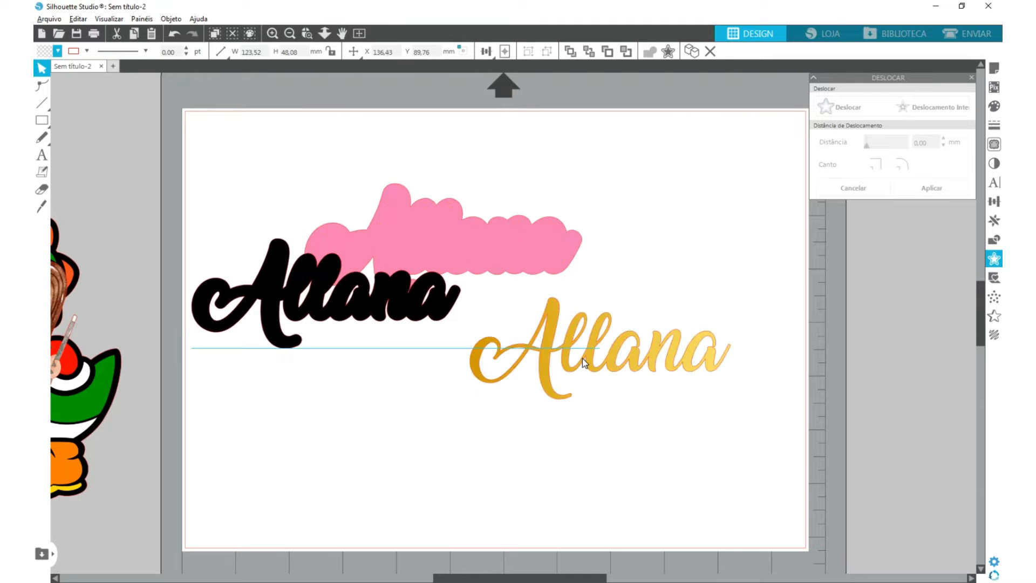
click(611, 352)
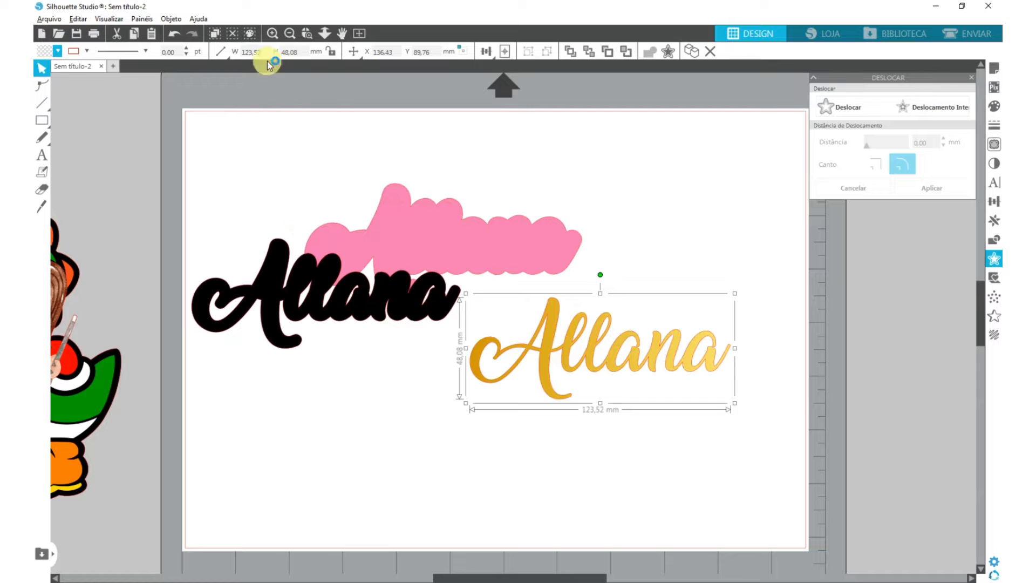
text(70)
key(Return)
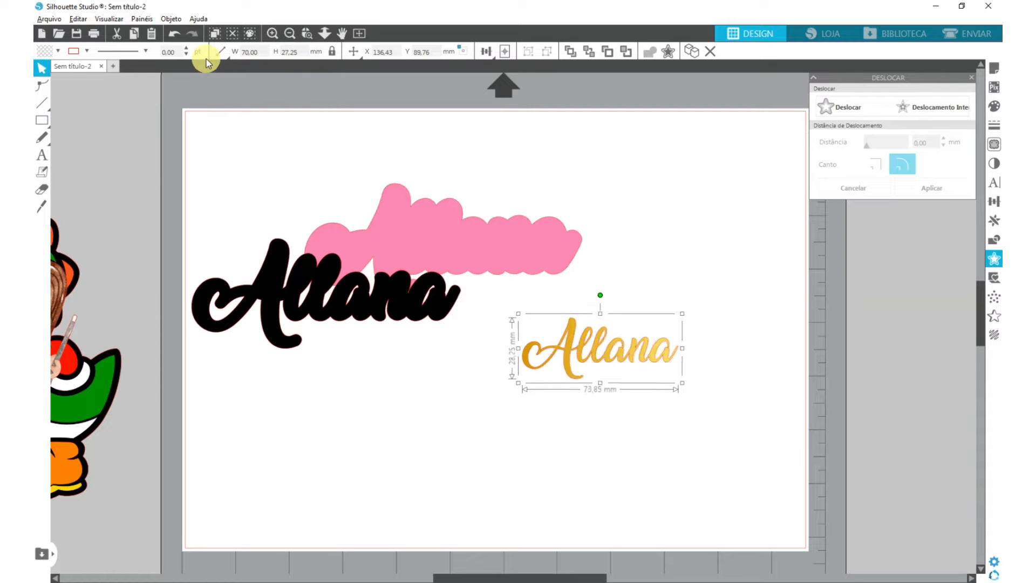
- Offset the 70 mm wide gold name by 0.30 mm and move the original up off the new outline
scroll(634, 361, up, 8)
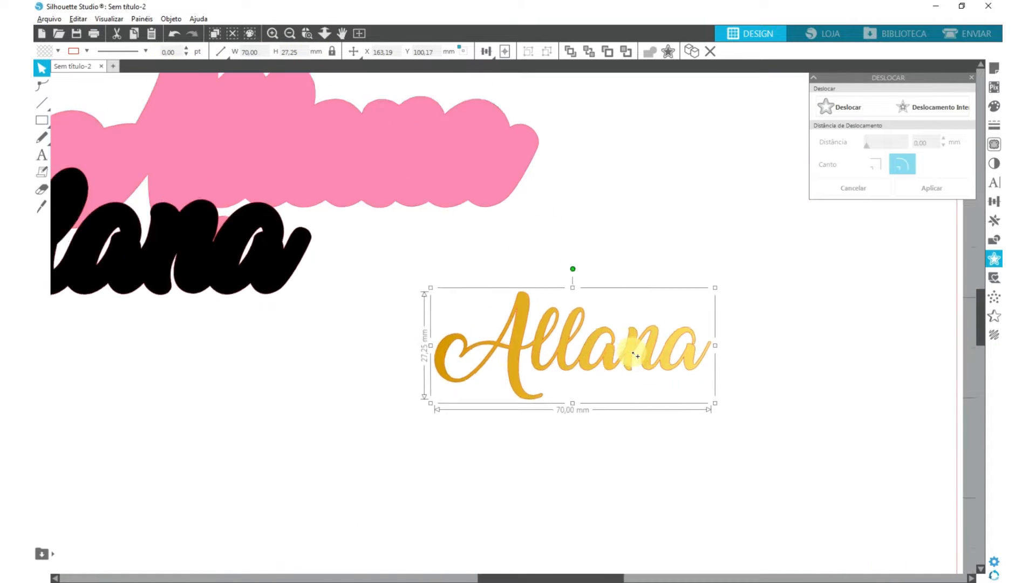
drag(779, 364, 750, 342)
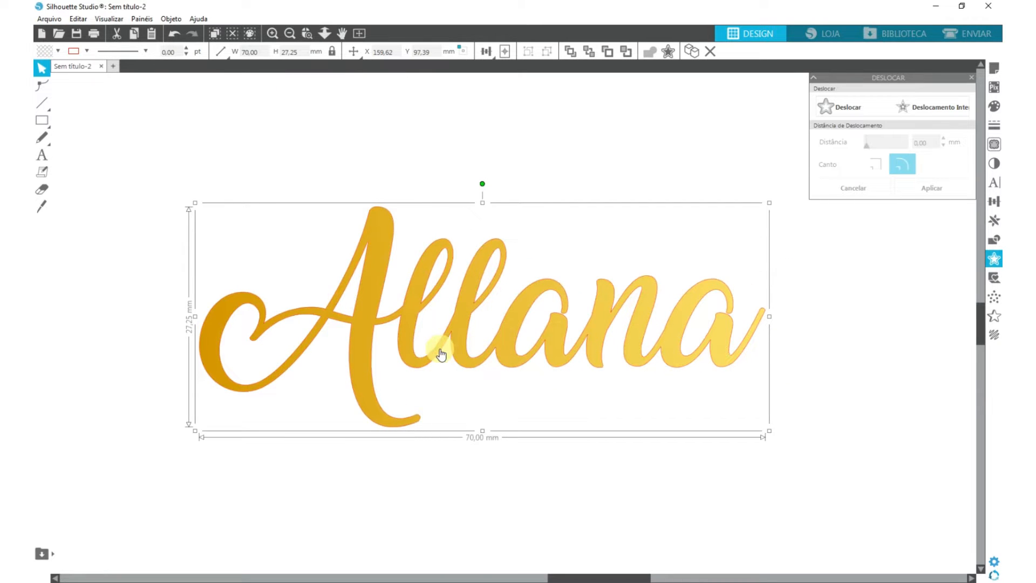
click(849, 110)
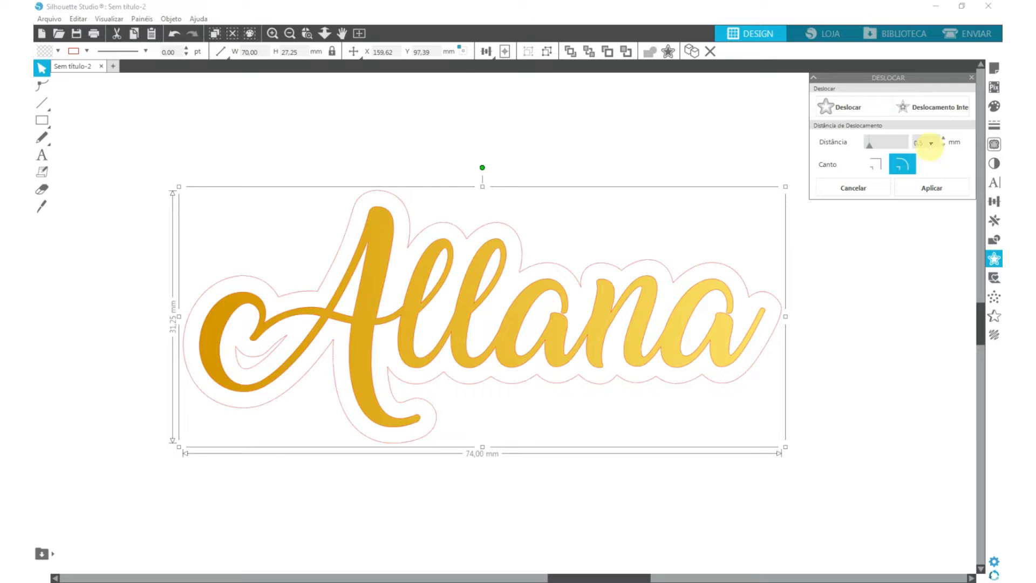
key(Return)
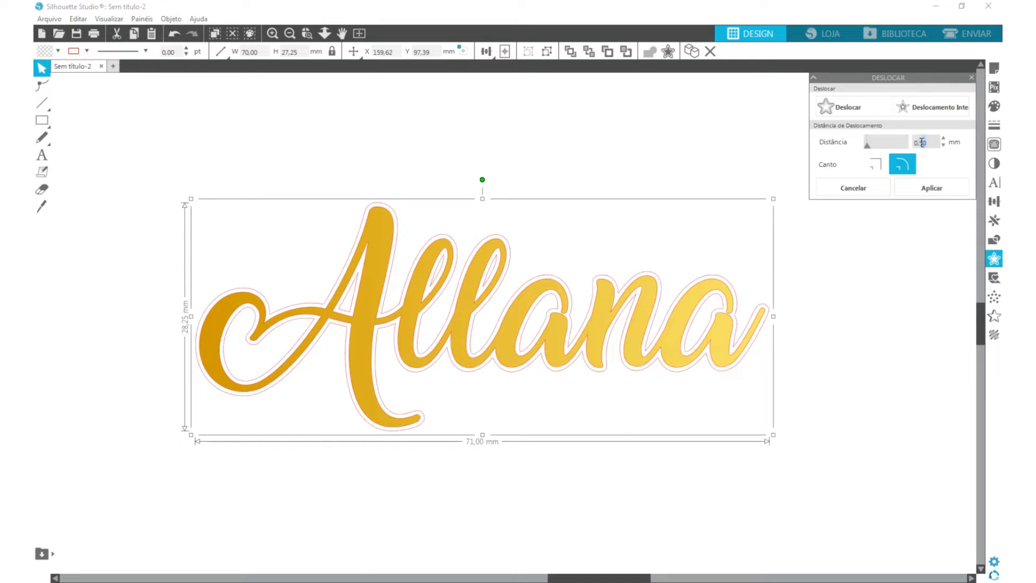
click(932, 188)
drag(458, 351, 435, 151)
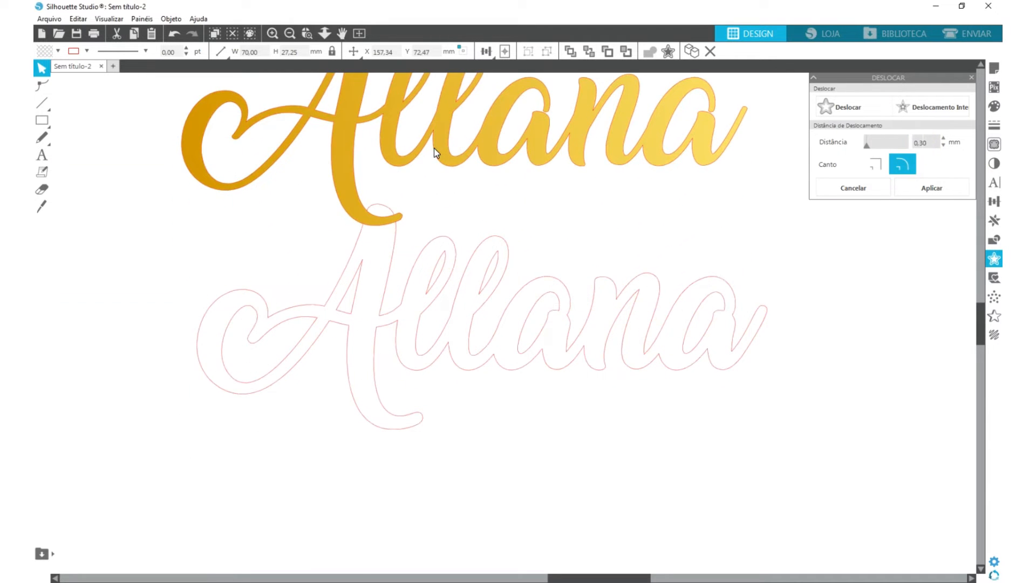
- Fill the new offset outline of the name with a gold colour sampled from the original letters
click(458, 176)
click(508, 322)
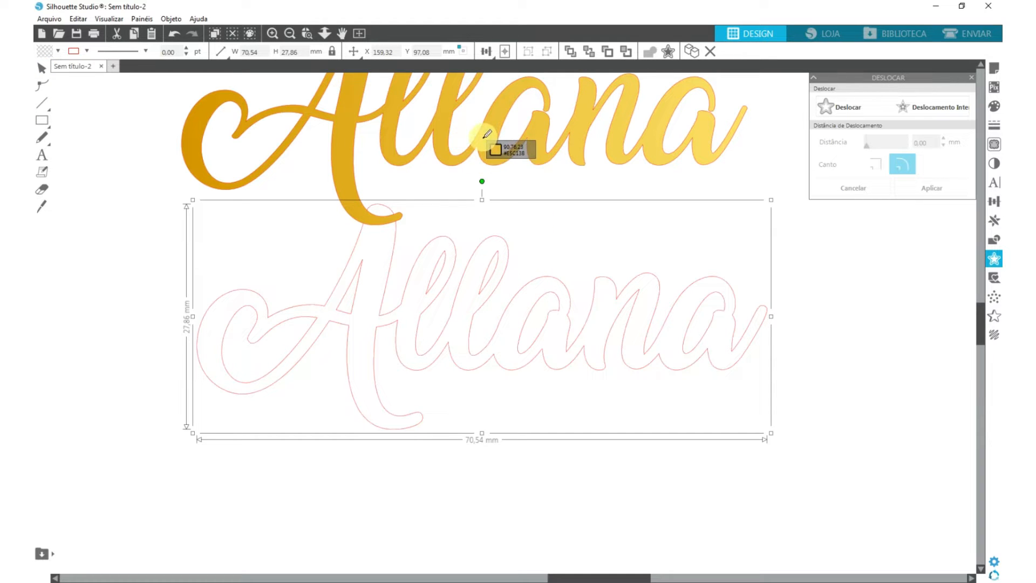
drag(423, 138, 344, 138)
click(484, 279)
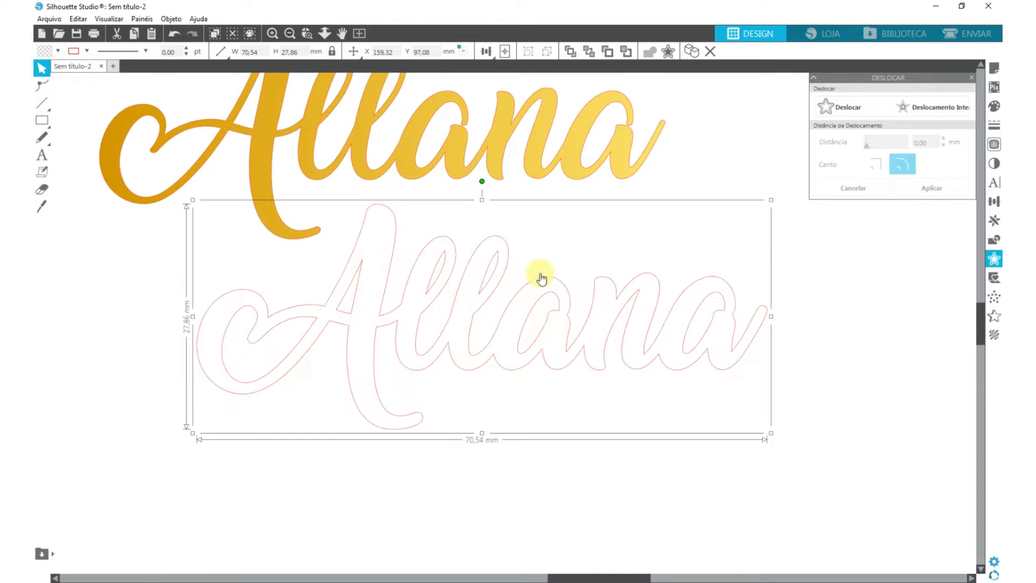
key(i)
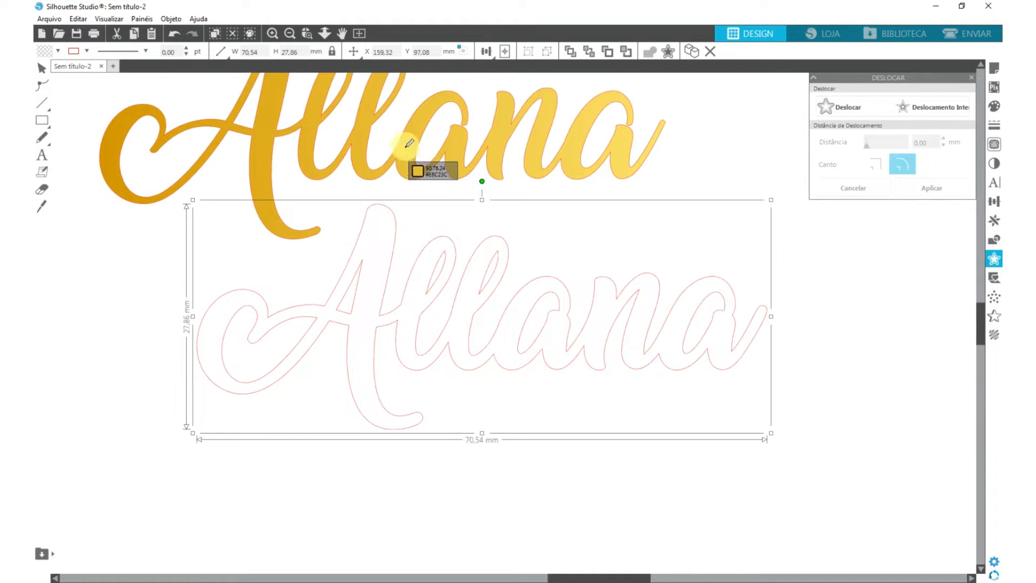
click(404, 147)
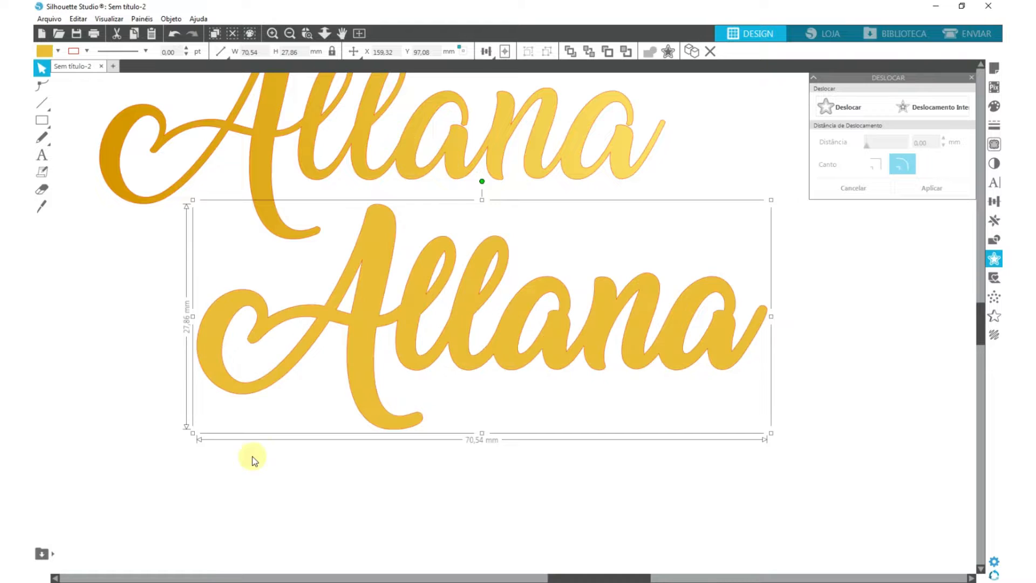
- Place the original gold name below the thickened copy to compare them, and set the thickened copy aside near the page's upper right corner
drag(277, 221, 467, 576)
click(462, 336)
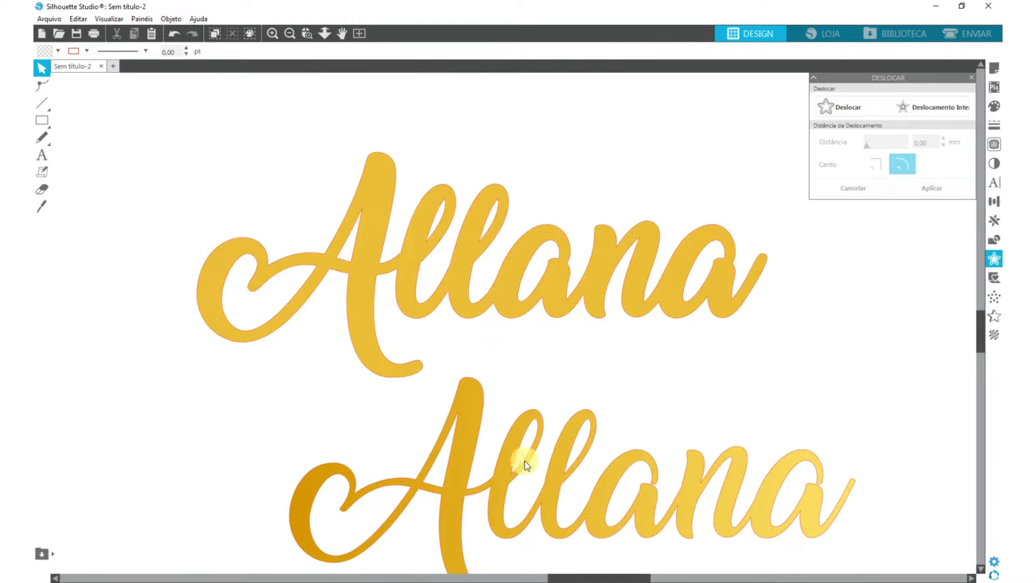
scroll(460, 350, down, 1)
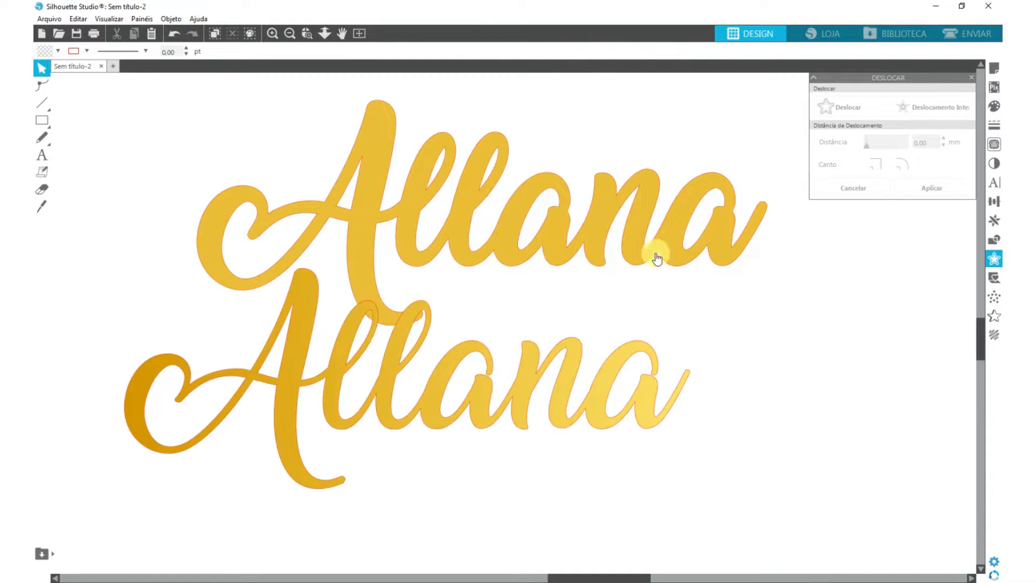
key(ctrl+a)
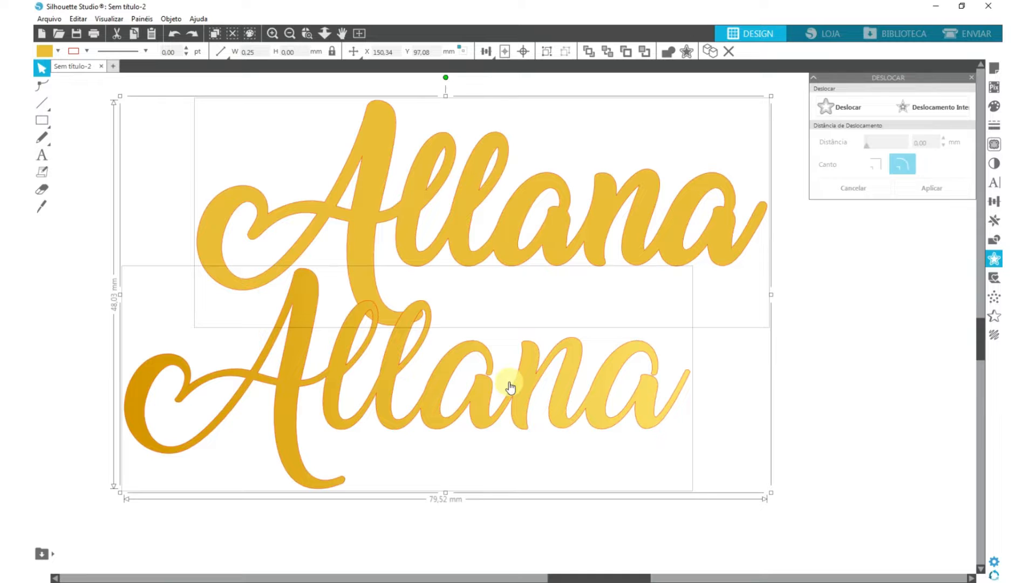
scroll(504, 382, down, 3)
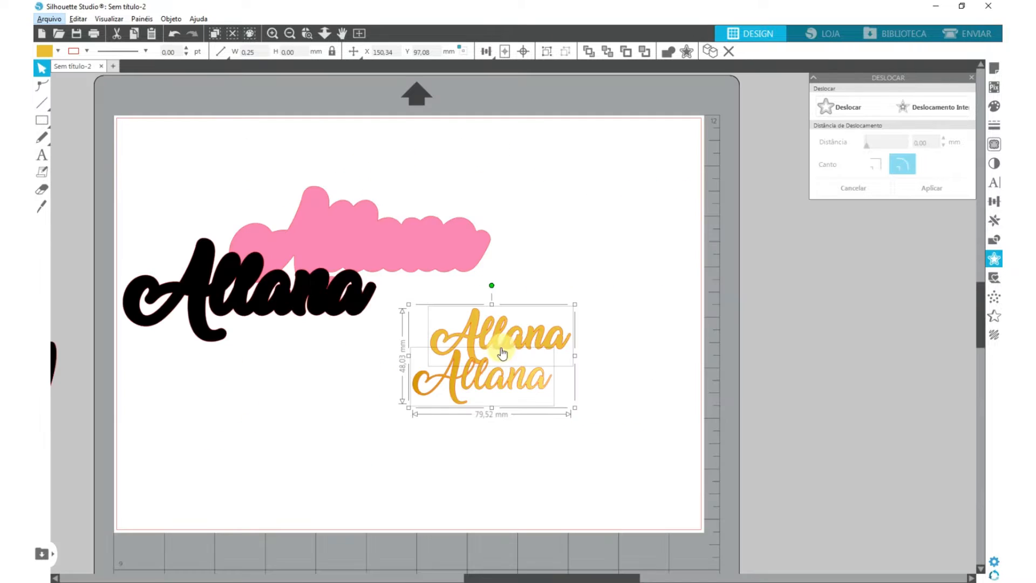
click(594, 267)
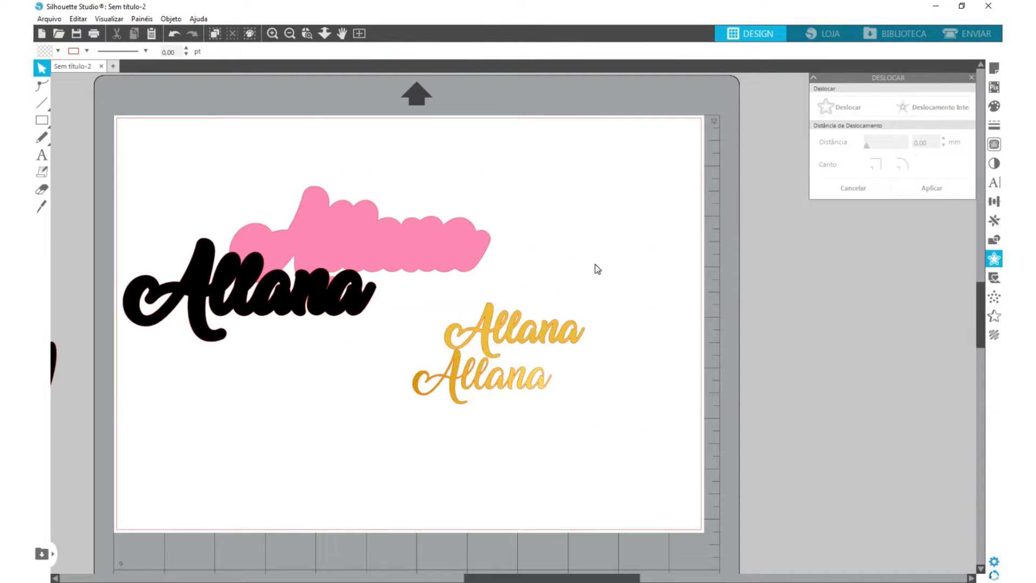
drag(504, 332, 653, 181)
- Stack the black outline on the pink backing, place the original gold name on top and enlarge it proportionally to about 124 mm wide
drag(257, 273, 365, 225)
drag(485, 386, 330, 242)
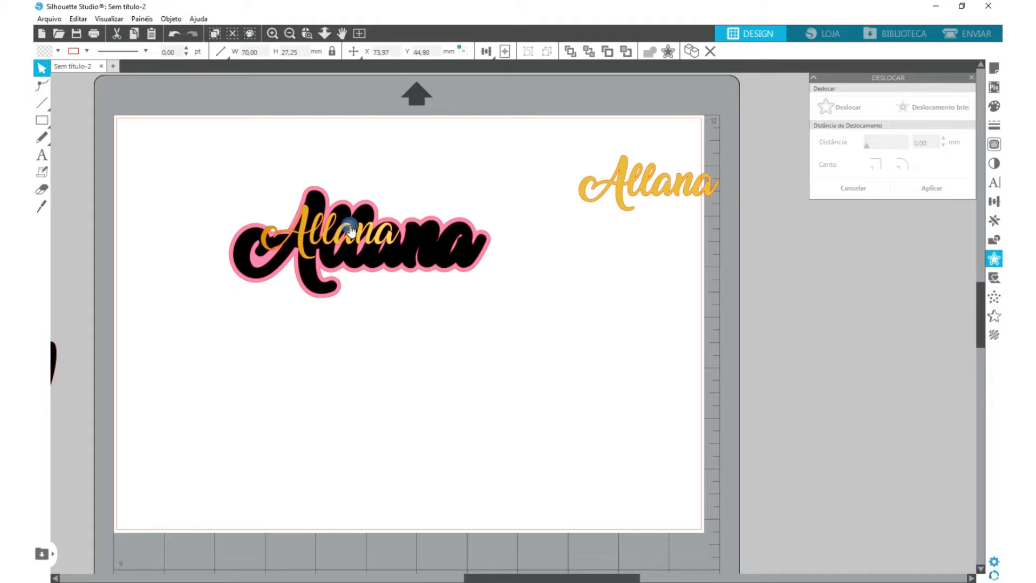
drag(446, 273, 492, 293)
drag(257, 201, 234, 192)
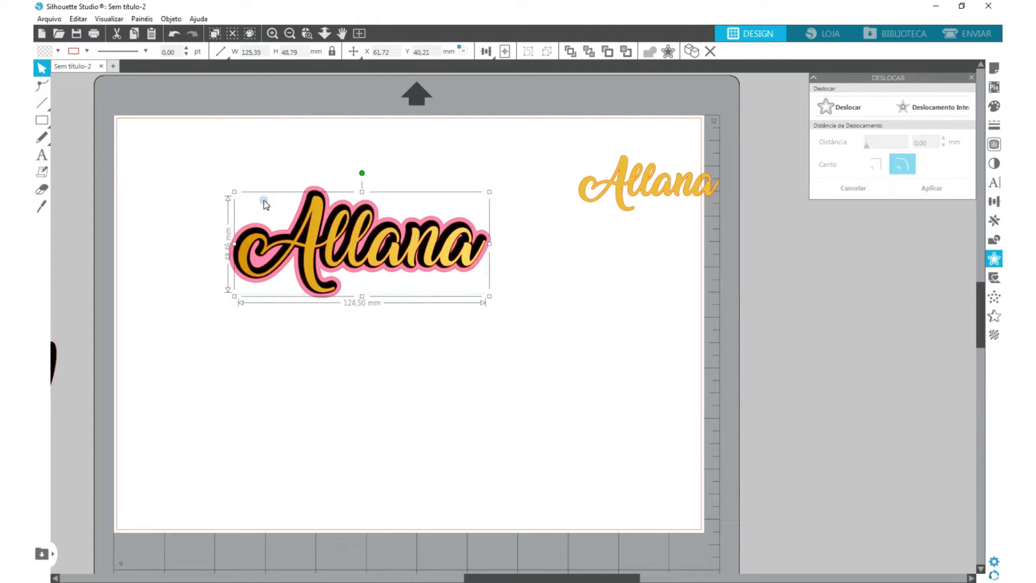
drag(331, 235, 328, 232)
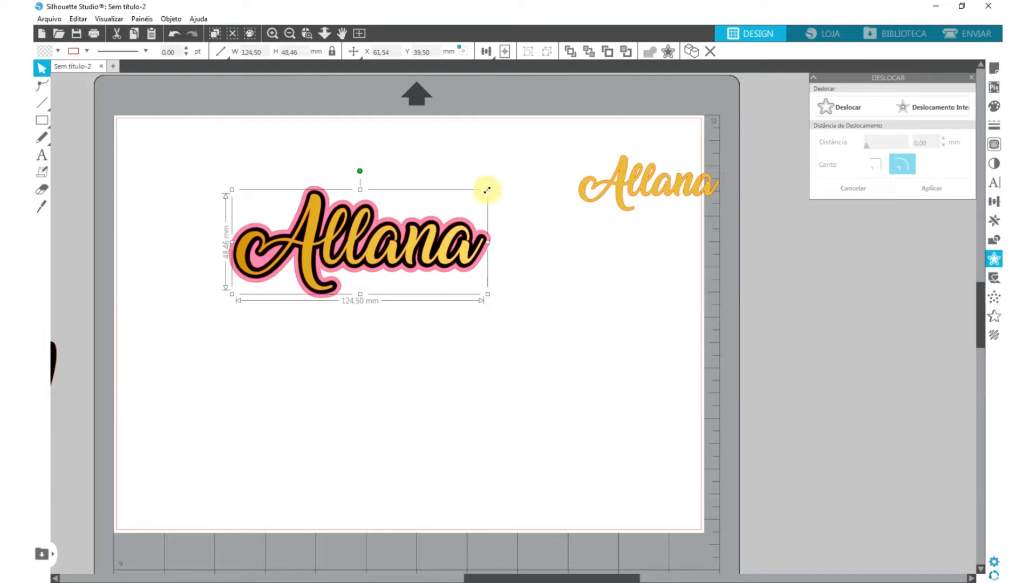
drag(488, 189, 486, 191)
click(197, 196)
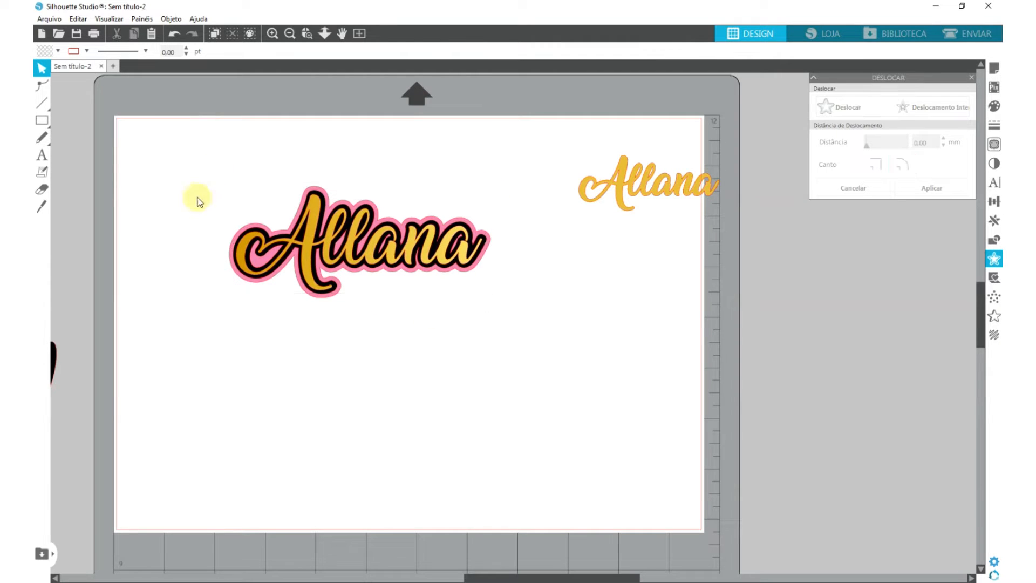
- Pull the gold, black and pink layers apart, align all three on a common centre, and move the stacked name up the page
click(258, 180)
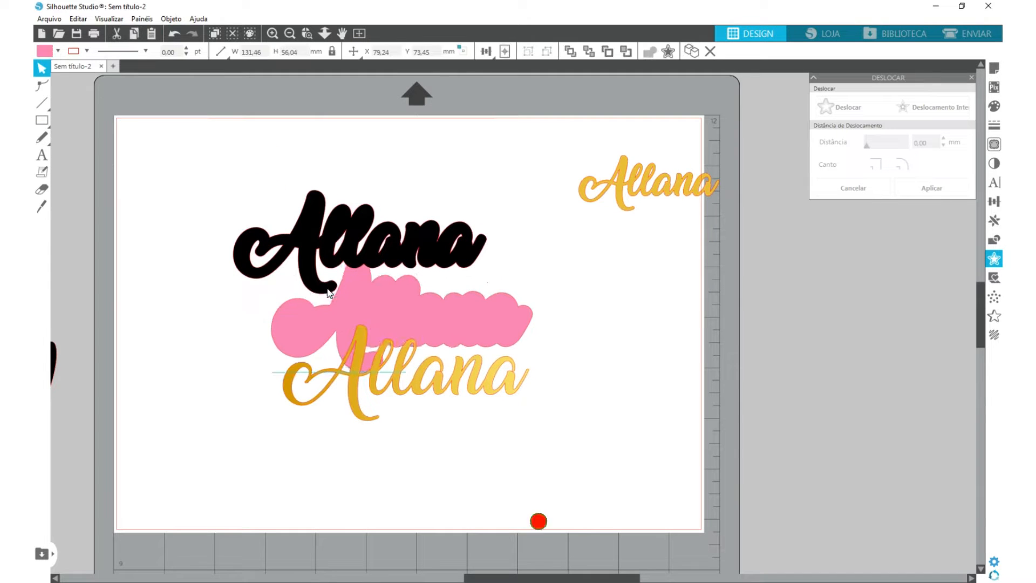
click(226, 161)
drag(226, 157, 449, 414)
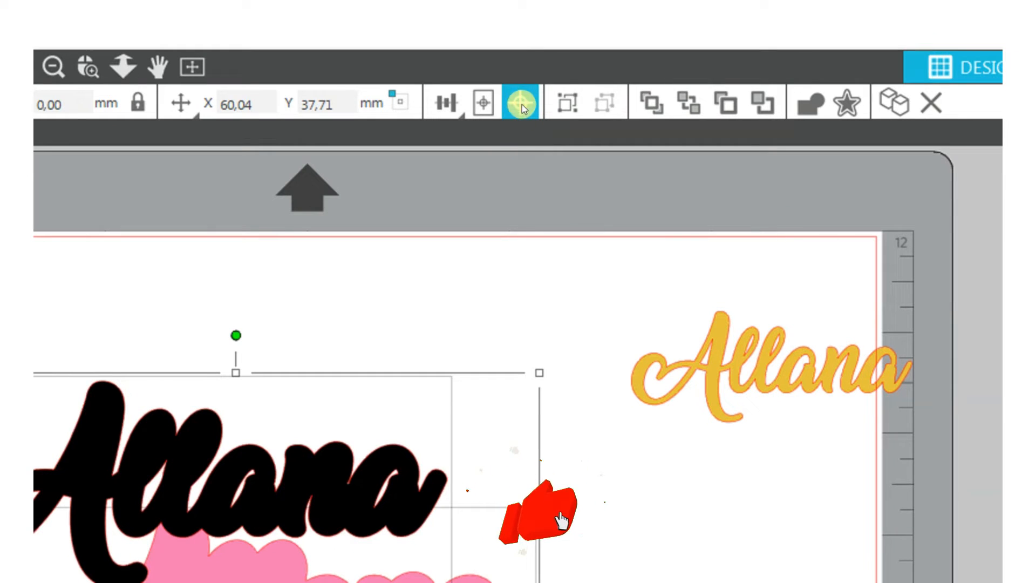
click(521, 103)
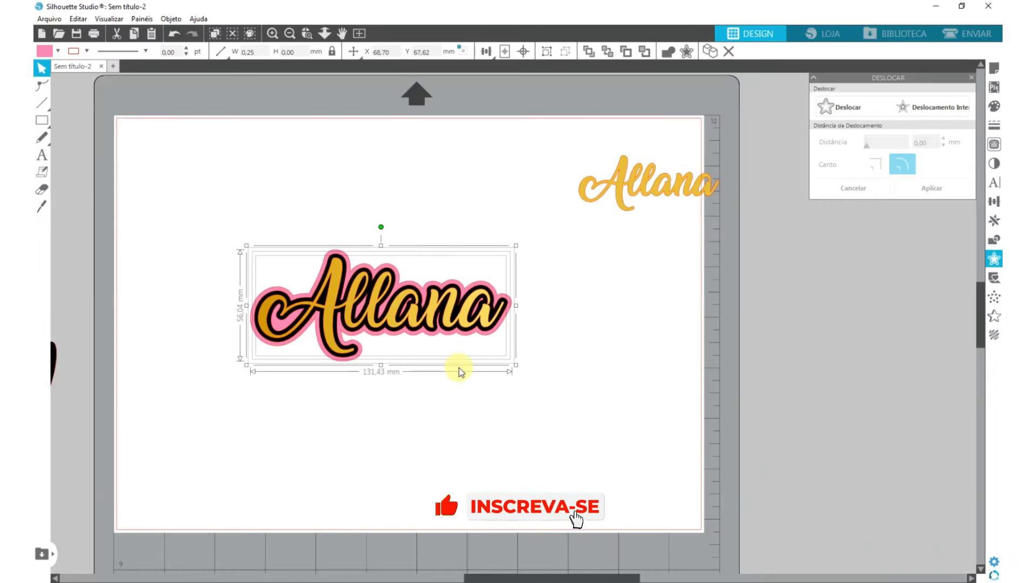
drag(412, 326, 404, 188)
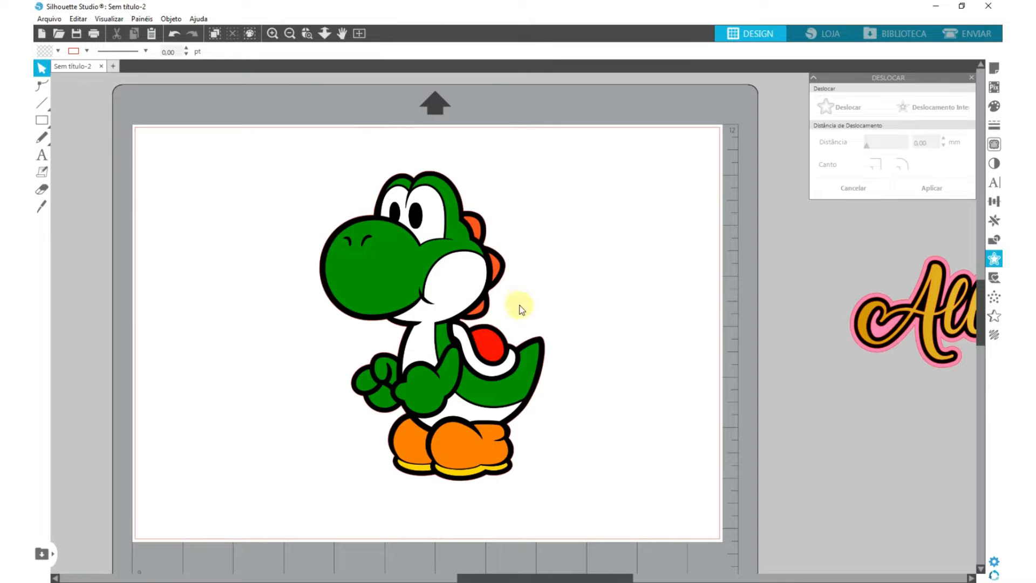
- Centre the green dinosaur image on the page and mark a trace area around the whole figure
drag(435, 298, 417, 290)
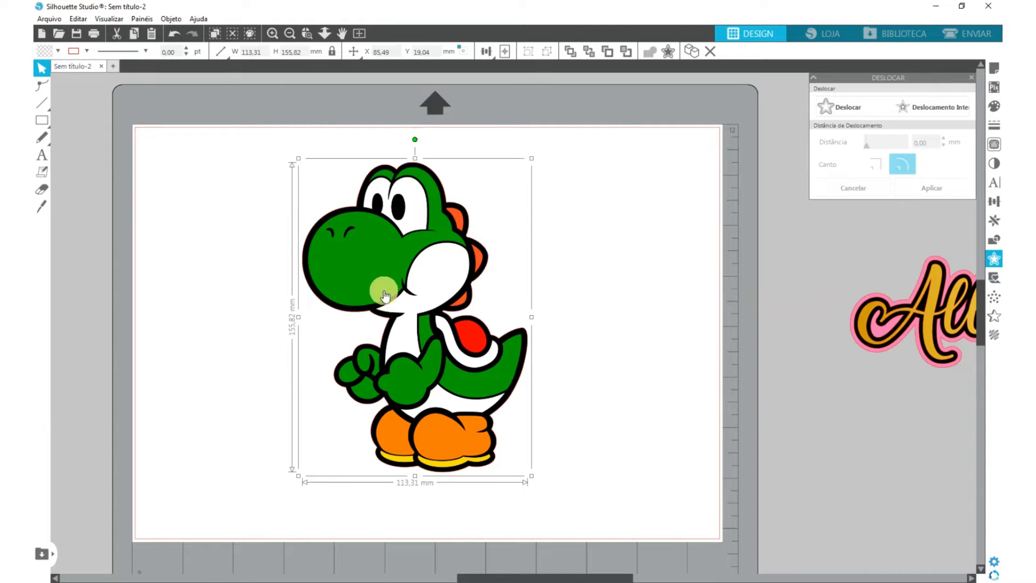
drag(386, 278, 435, 272)
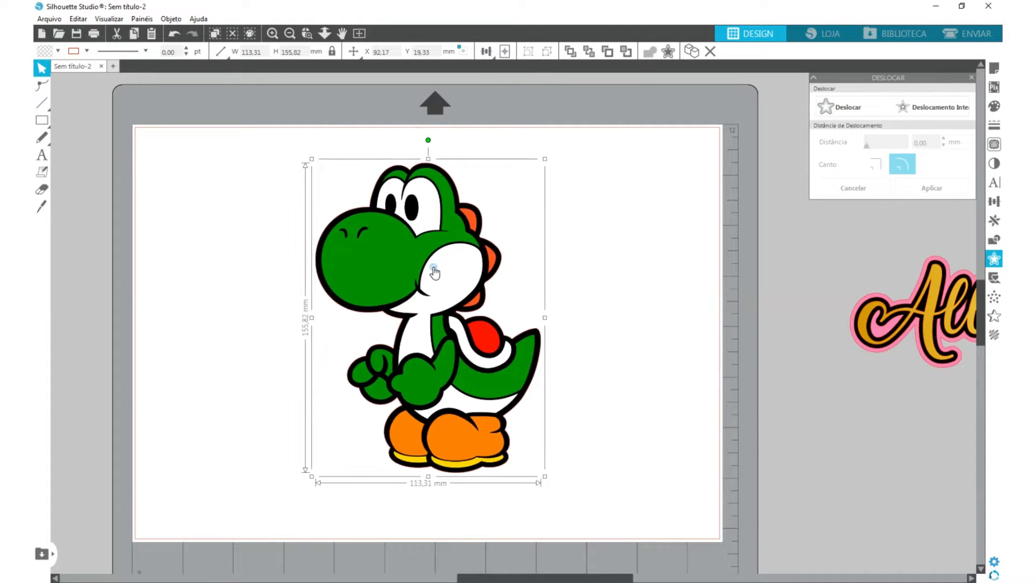
click(995, 147)
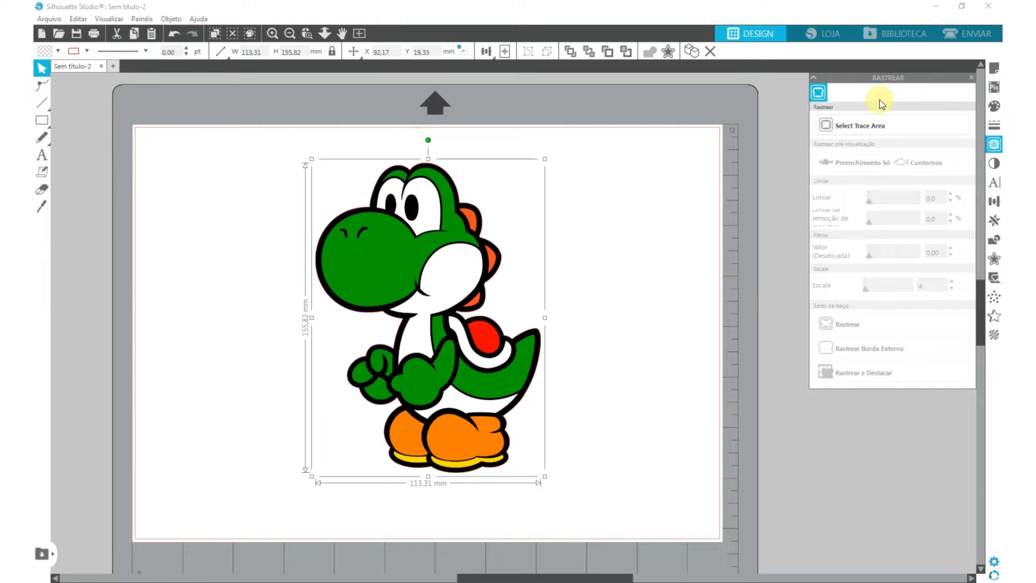
click(842, 124)
drag(281, 142, 571, 490)
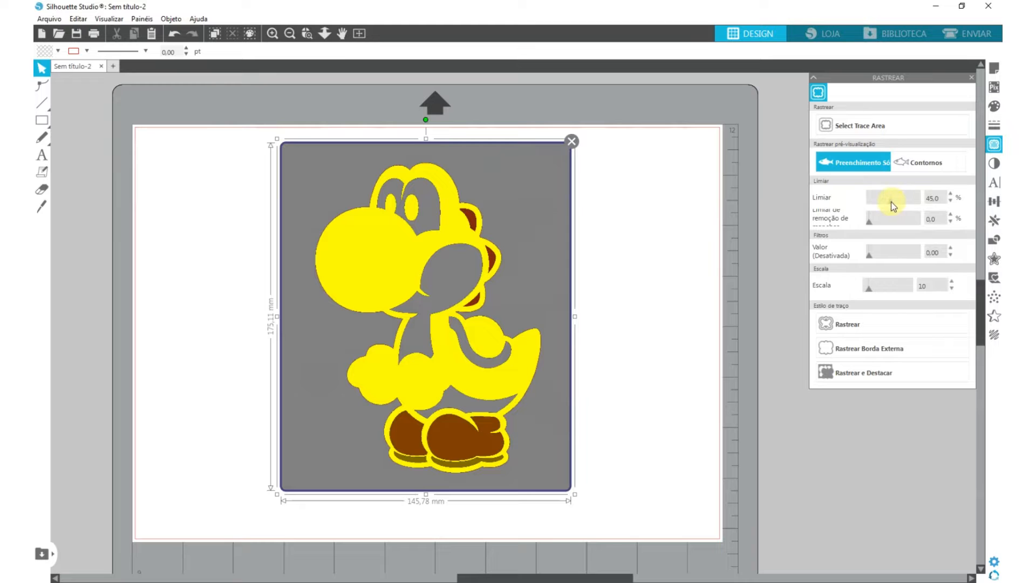
- Set the trace threshold to 30% and trace the dinosaur's black contours
mouse_move(899, 203)
mouse_down()
mouse_move(871, 207)
mouse_move(920, 207)
mouse_move(886, 207)
mouse_up()
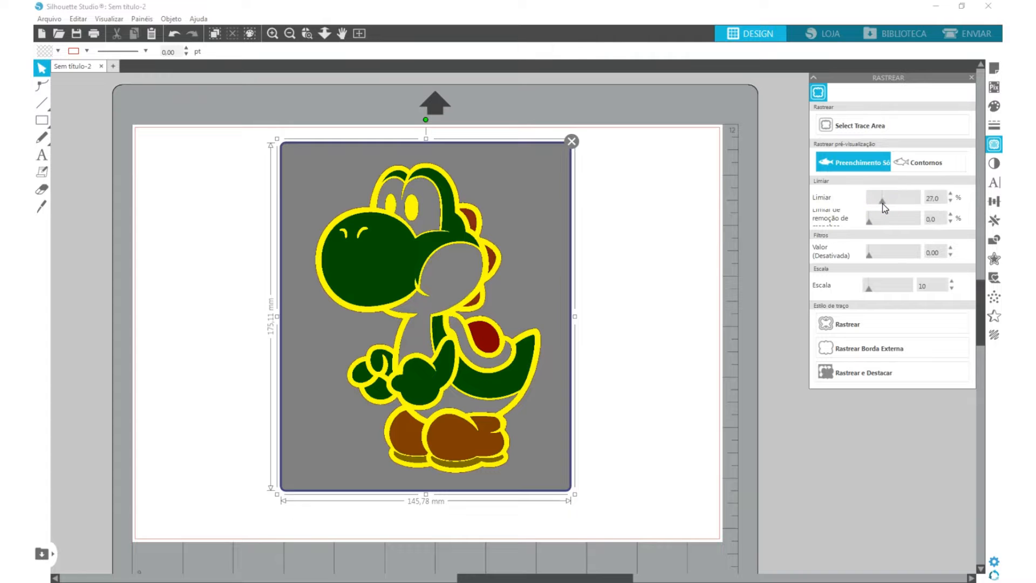
drag(884, 205, 886, 209)
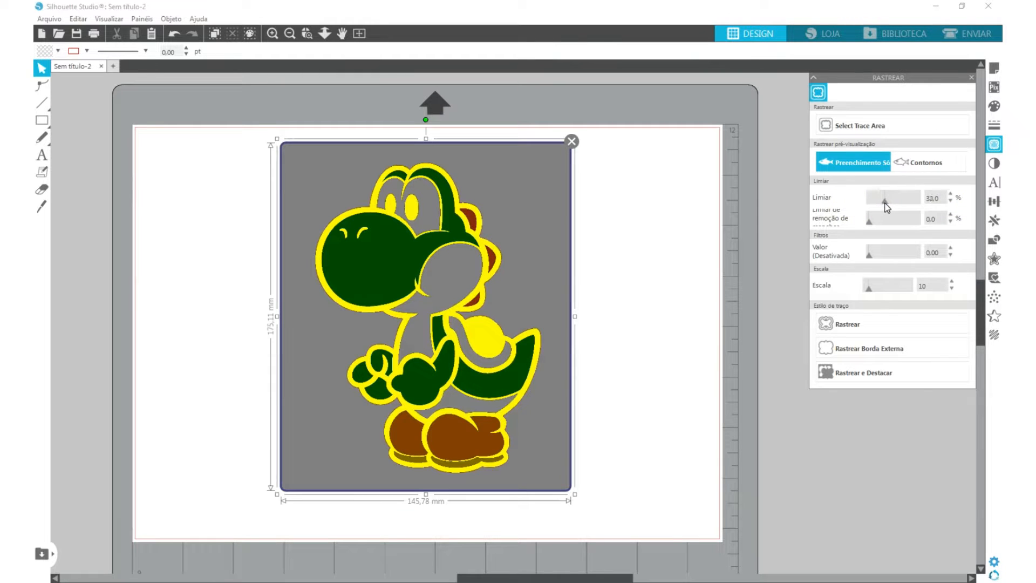
drag(885, 208, 884, 211)
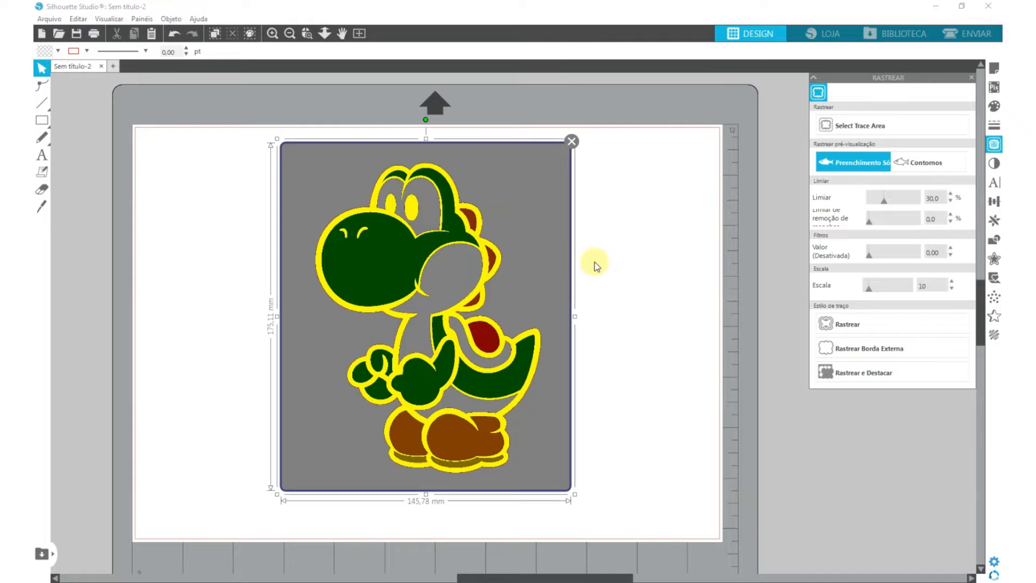
click(871, 326)
- Move the coloured dinosaur image off the traced outlines to stand beside them on the right
mouse_move(380, 248)
mouse_down()
mouse_move(604, 288)
mouse_move(671, 233)
mouse_move(692, 230)
mouse_move(643, 233)
mouse_up()
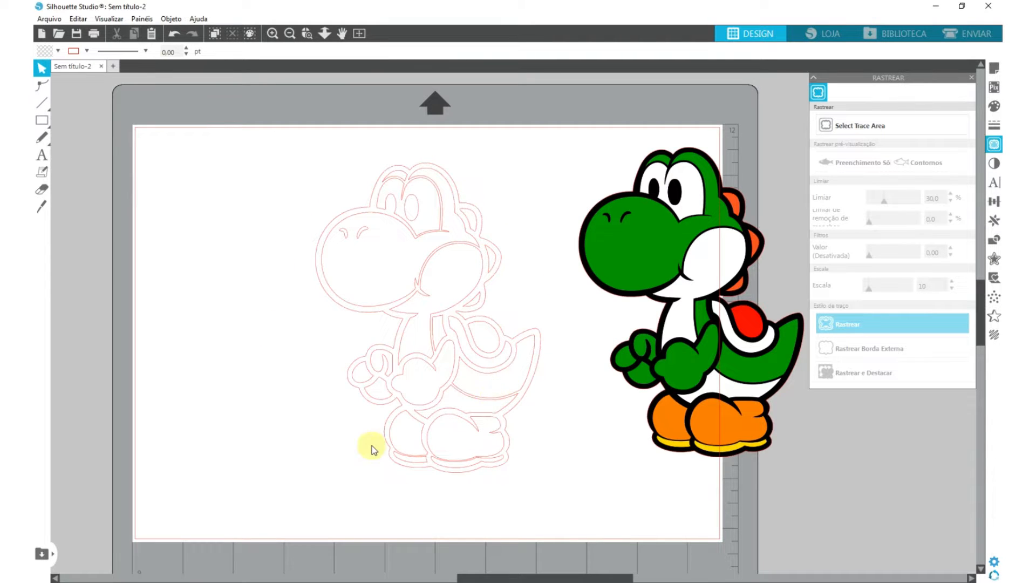
mouse_move(671, 233)
mouse_down()
mouse_move(630, 244)
mouse_move(617, 268)
mouse_move(628, 276)
mouse_move(594, 252)
mouse_up()
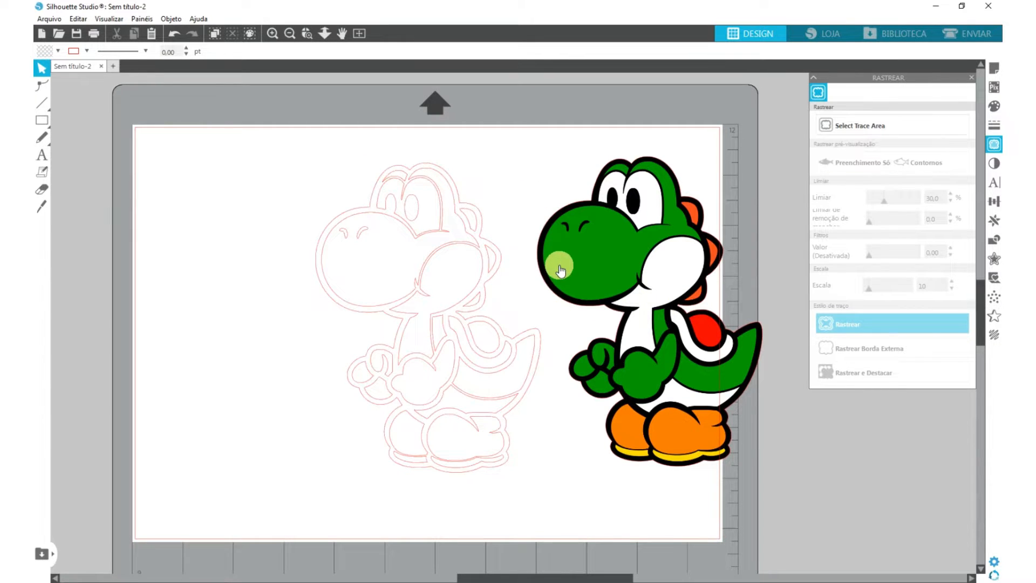
drag(566, 265, 585, 261)
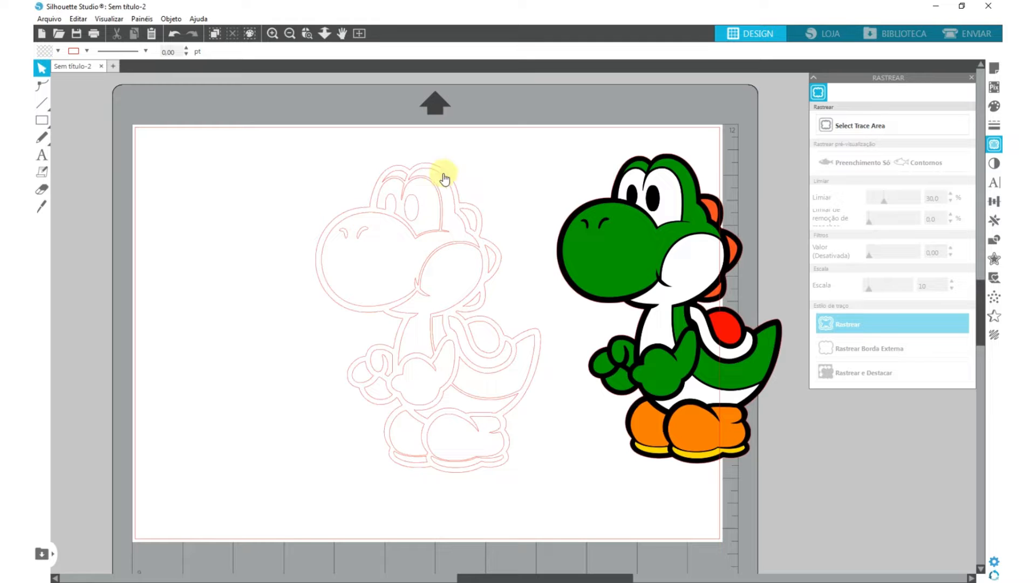
- Release the compound path of the traced dinosaur and select its outermost contour separately
right_click(352, 225)
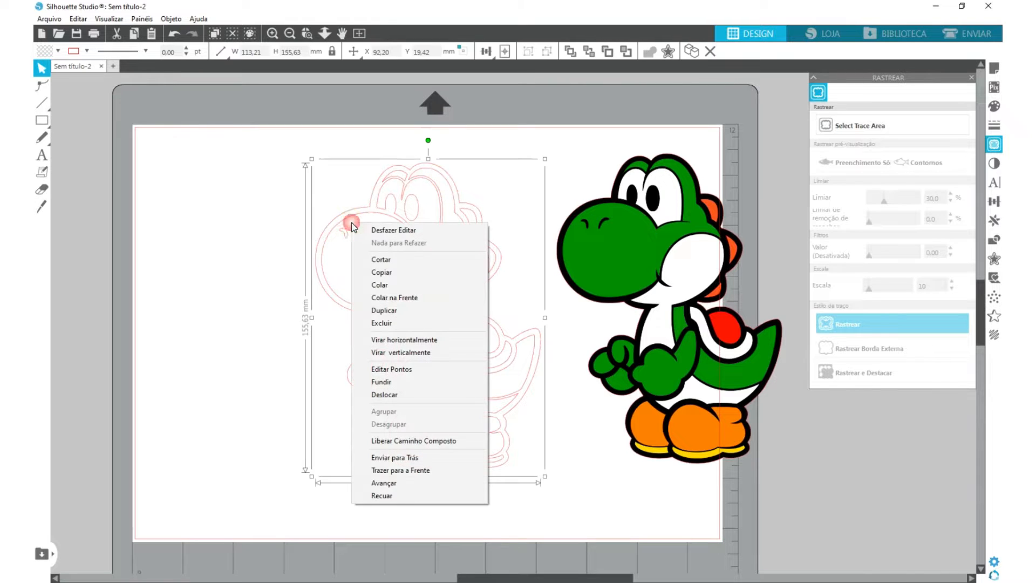
click(420, 442)
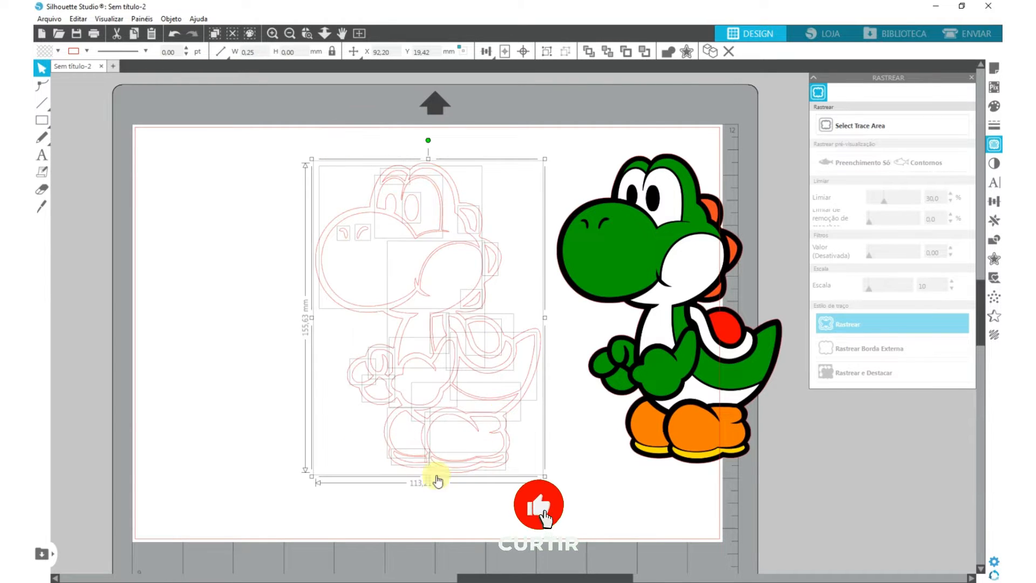
click(280, 185)
click(325, 231)
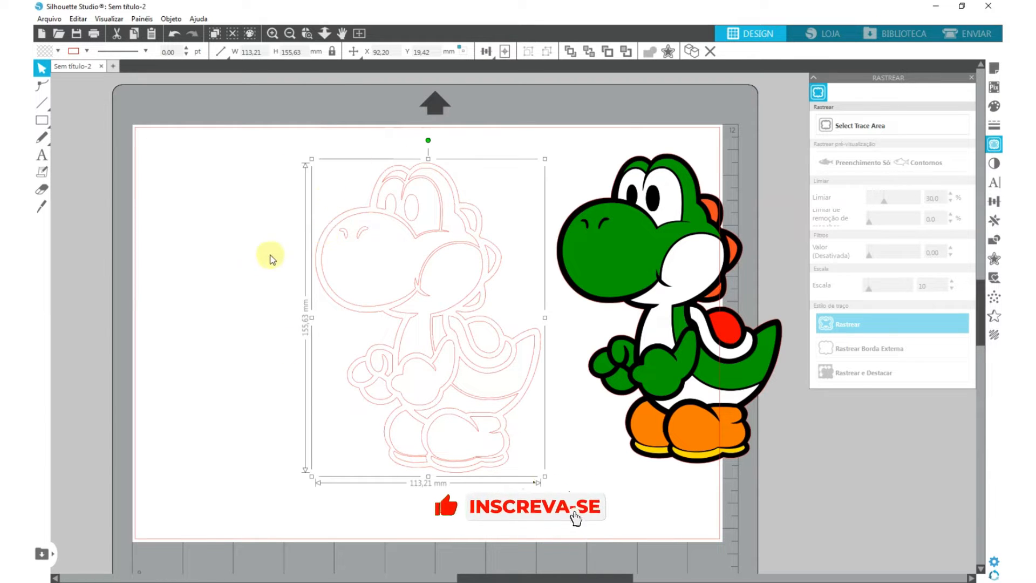
- Try filling the dinosaur's outermost contour with black, and undo the fill
click(371, 172)
click(398, 166)
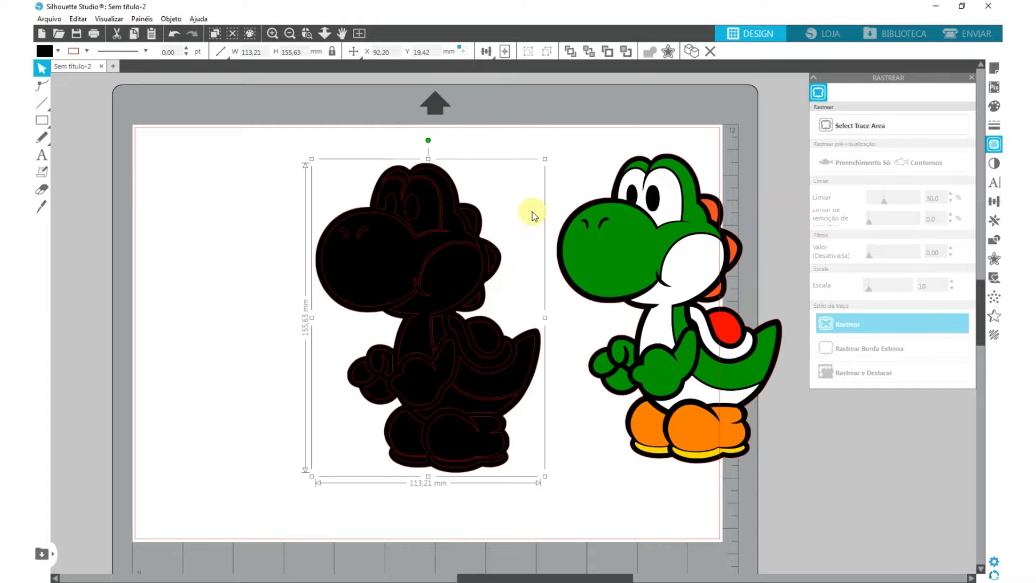
click(174, 34)
click(243, 149)
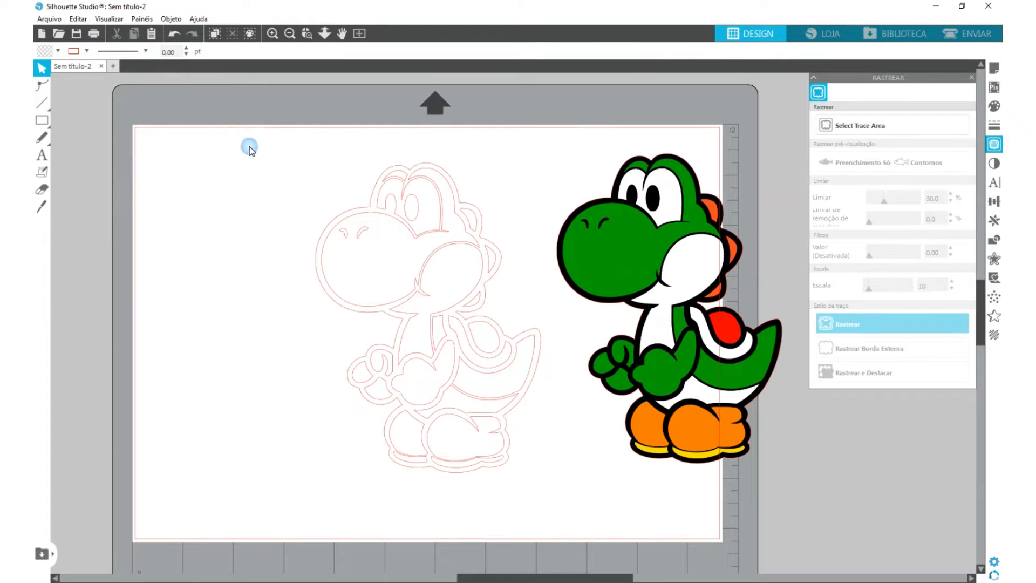
- Move the traced outlines and the coloured dinosaur together off the page, beside the girl image
key(ctrl+a)
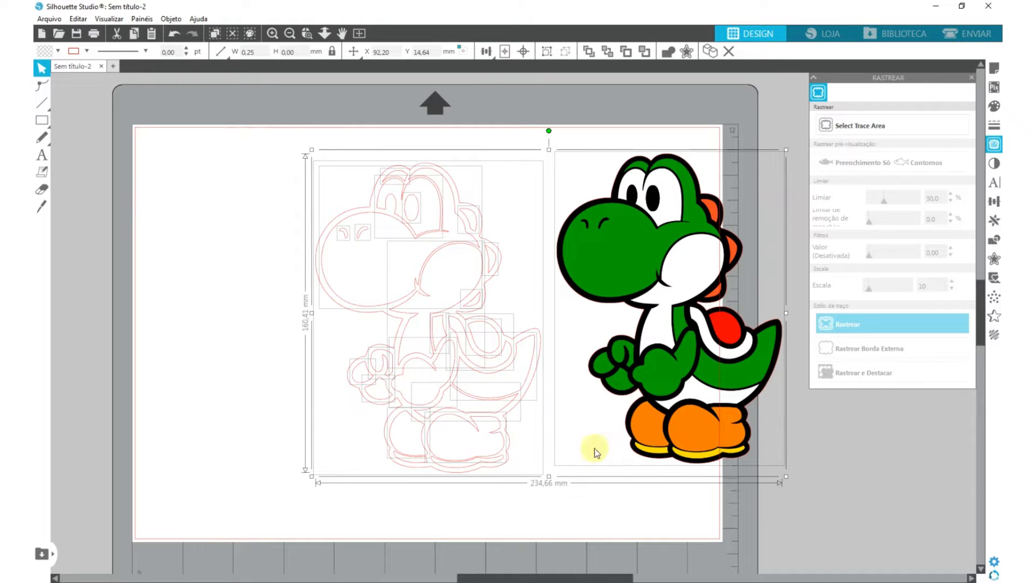
click(255, 181)
key(ctrl+a)
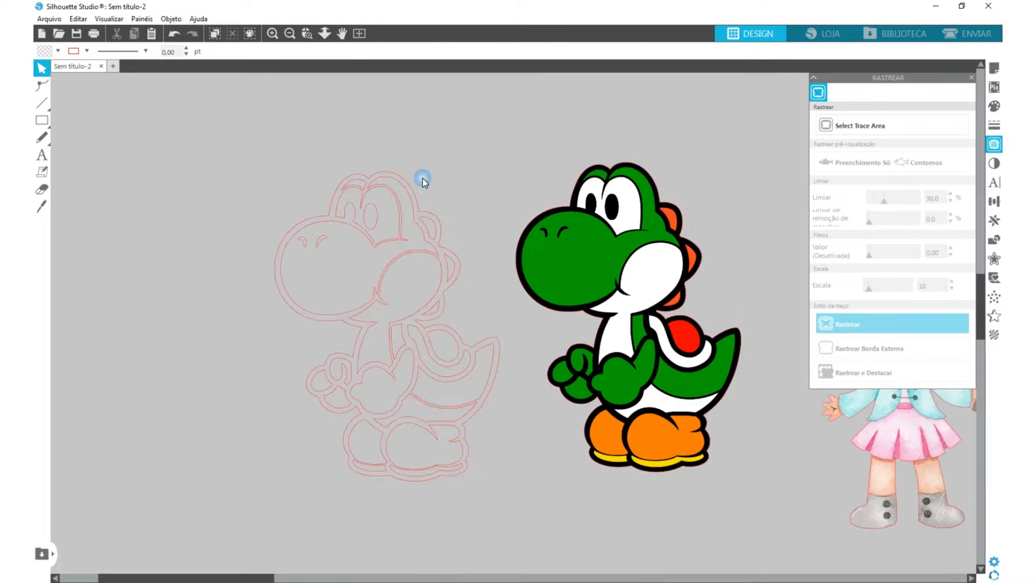
- Fill the traced eye area with the white sampled from the coloured dinosaur's eye
click(393, 225)
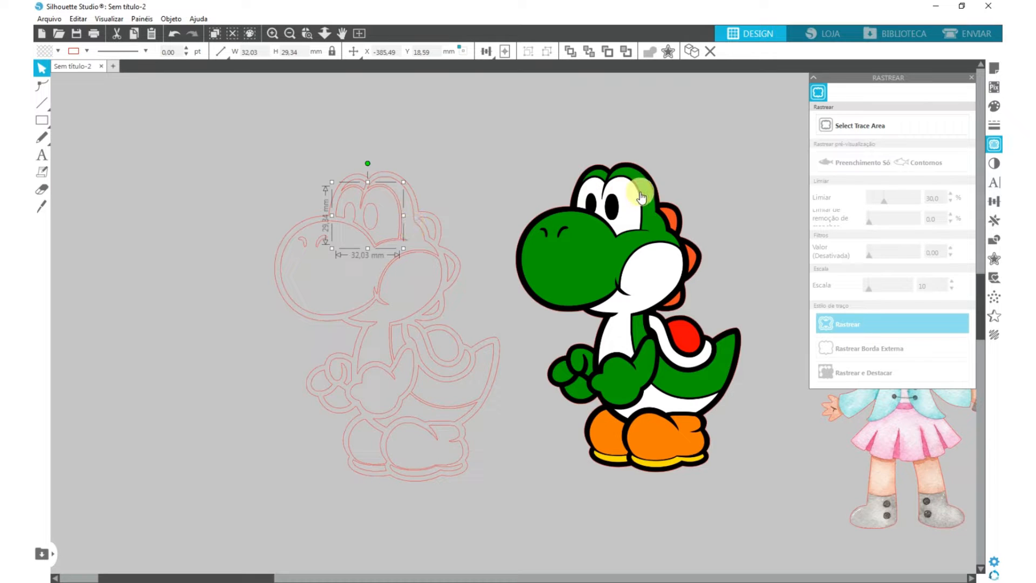
key(i)
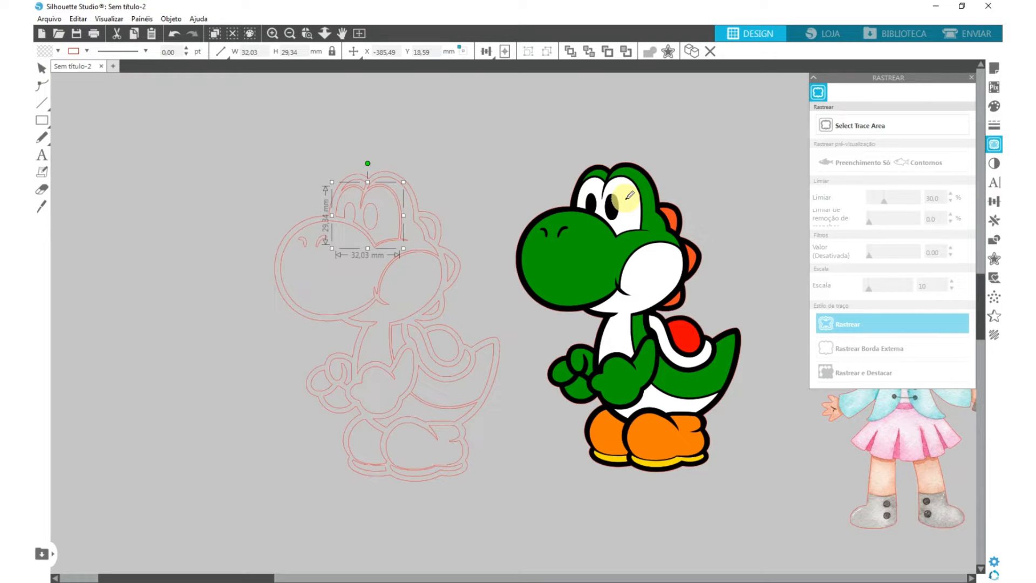
click(626, 197)
click(283, 202)
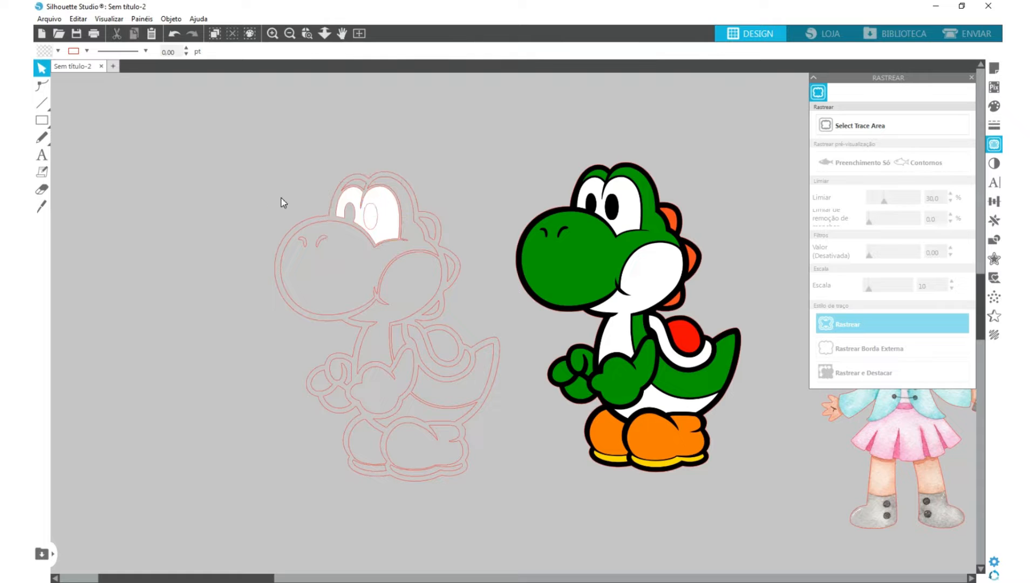
- Fill the traced pupil with black and the three back spikes with the orange sampled from the coloured dinosaur
click(377, 222)
click(434, 229)
click(450, 267)
shift+click(433, 309)
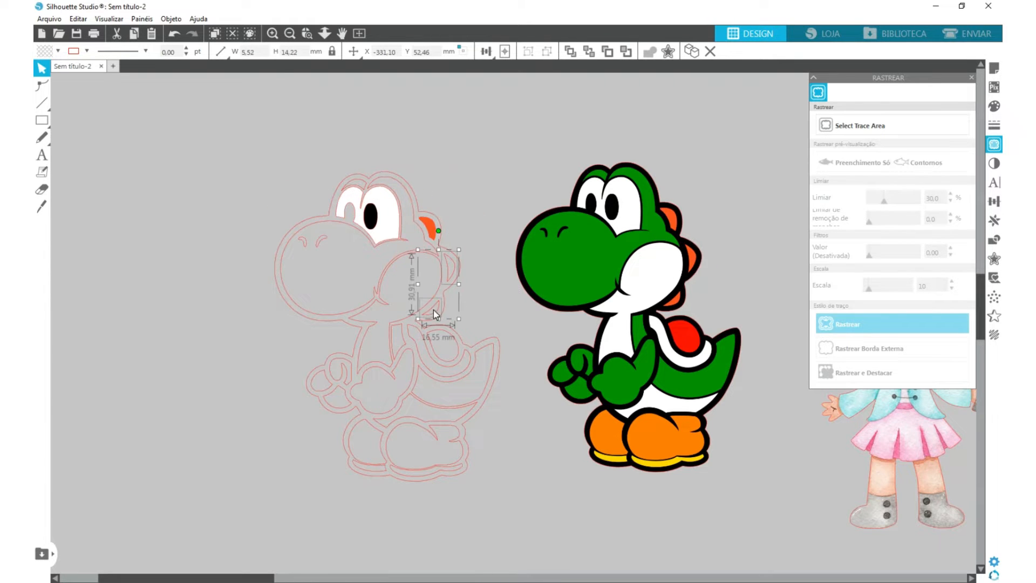
click(693, 253)
- Fill the remaining traced shapes with colours sampled from the original: green skin, white belly, red shell, orange and yellow shoes, black outline and nostrils
click(319, 394)
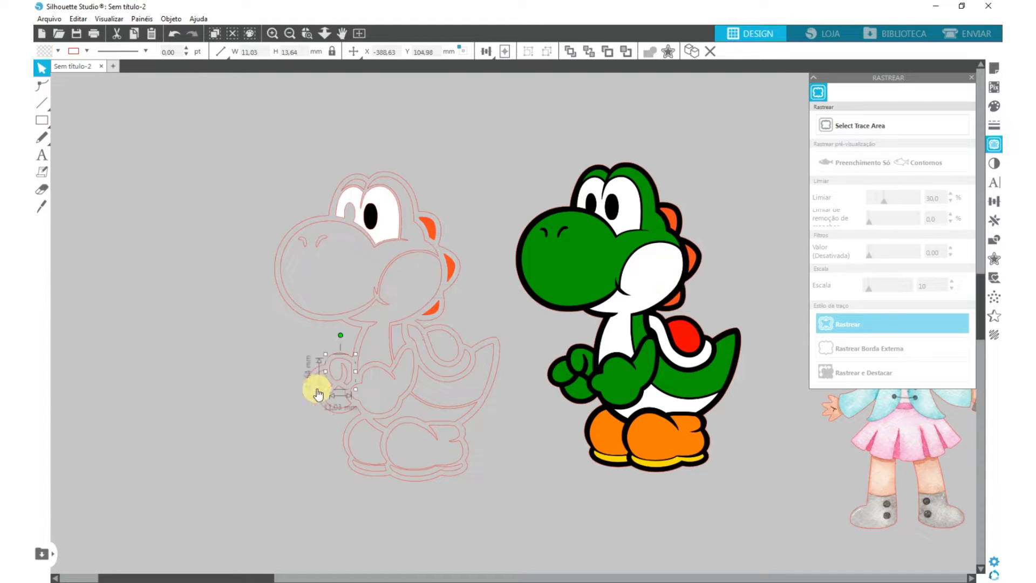
click(427, 400)
click(690, 382)
click(303, 240)
click(546, 231)
click(380, 174)
click(193, 135)
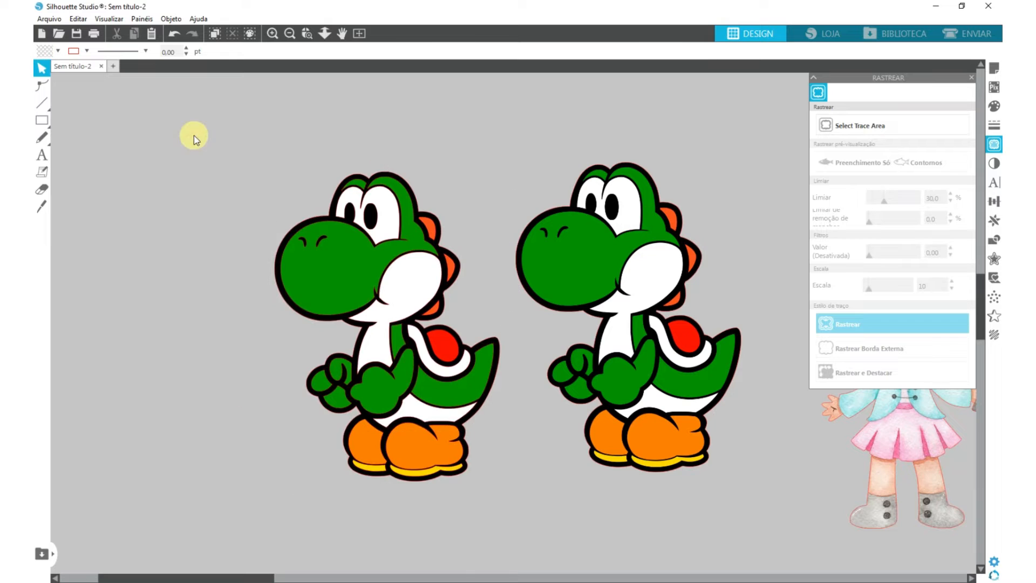
- Combine all green pieces of the traced dinosaur into one compound path and move it out to the figure's left
click(324, 273)
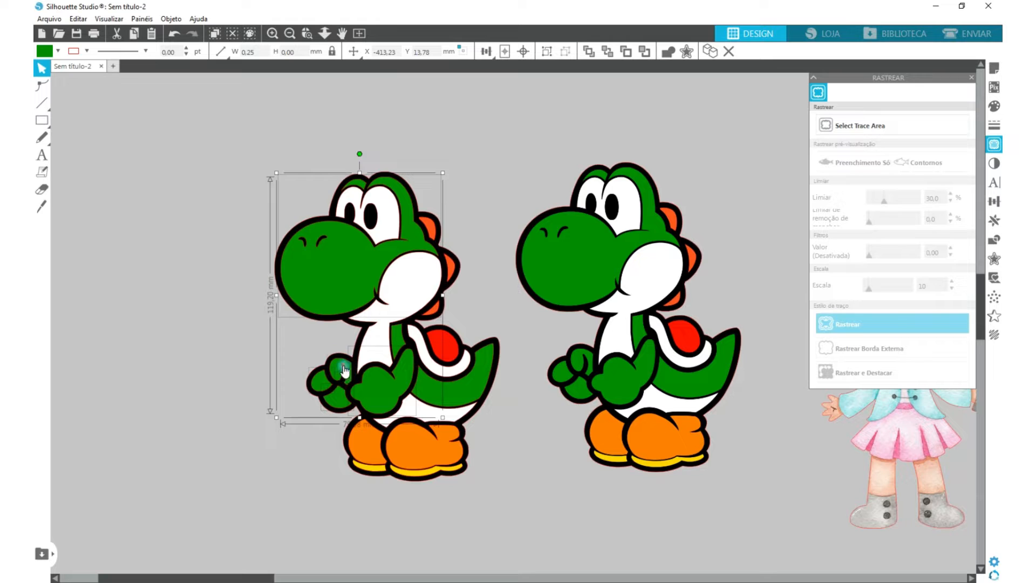
shift+click(459, 384)
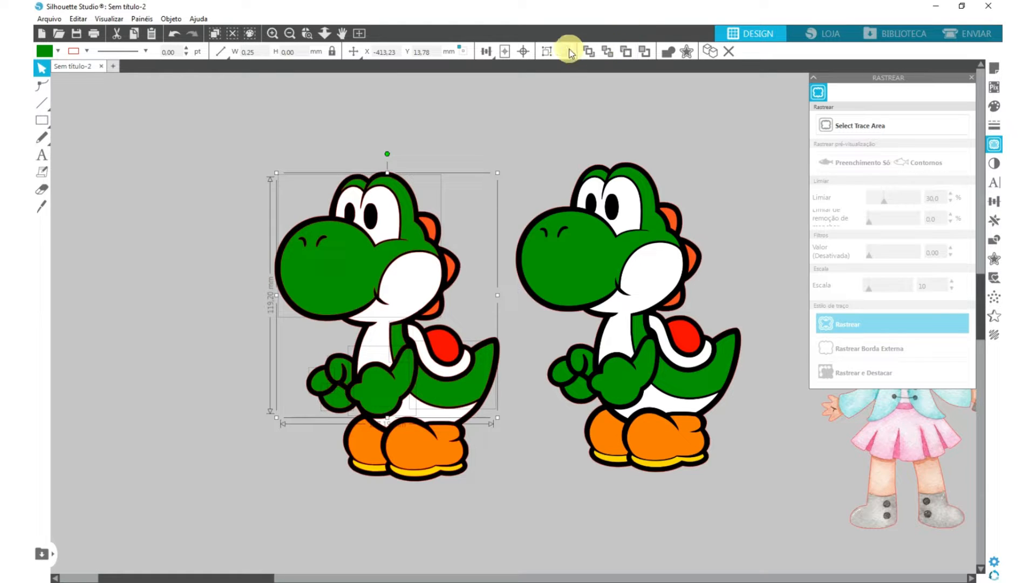
click(547, 53)
drag(352, 280, 107, 284)
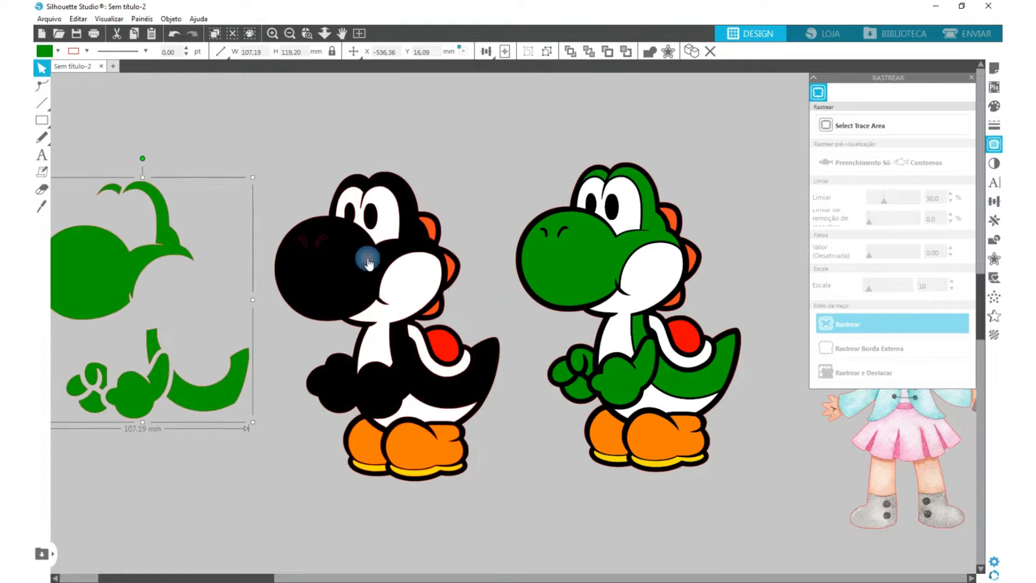
- Combine the white eye, face, shell rim and belly pieces into one compound path and move it out of the figure
click(387, 223)
shift+click(424, 355)
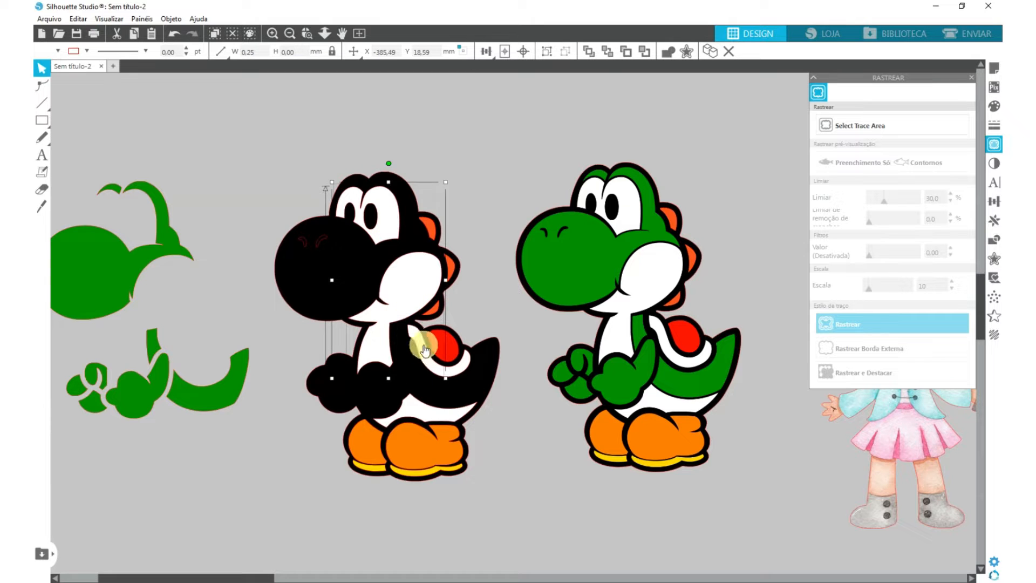
shift+click(426, 411)
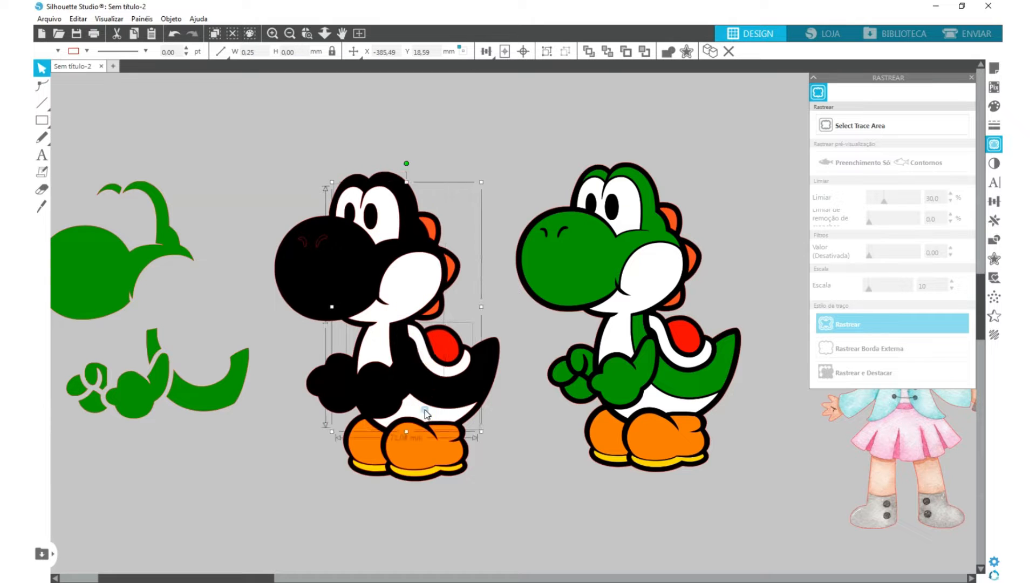
click(547, 53)
drag(385, 313, 81, 331)
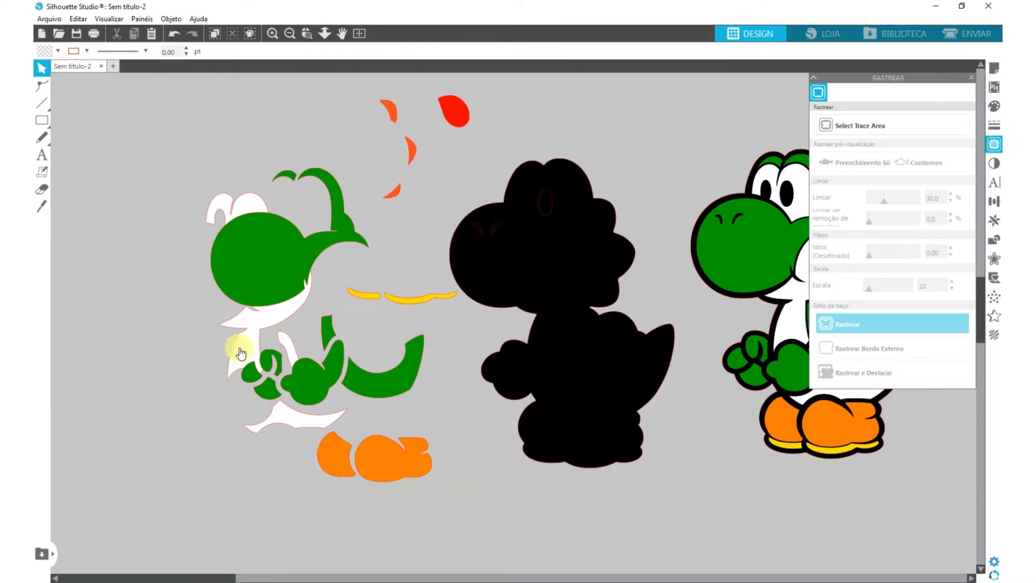
- Spread the white, green and yellow piece groups apart beside the black silhouette so they do not overlap
drag(232, 346, 113, 358)
click(247, 308)
drag(258, 271, 243, 267)
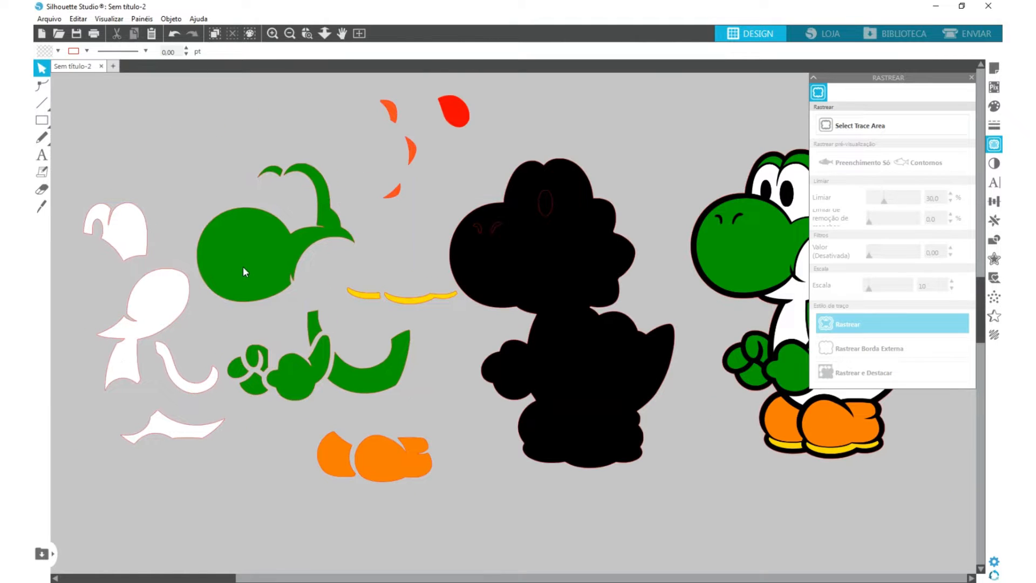
click(410, 279)
drag(412, 296, 360, 296)
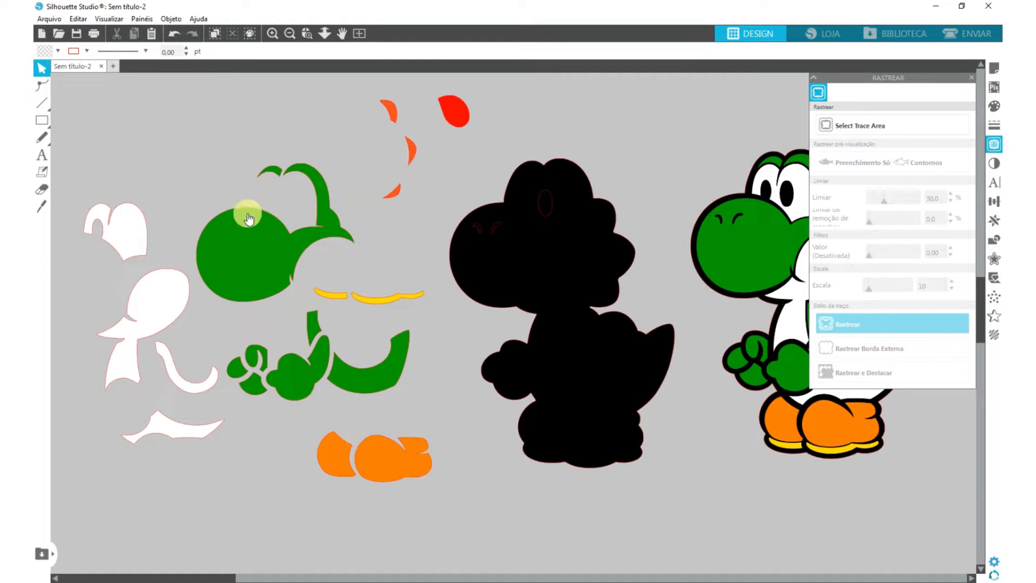
- Place the green piece group on the cutting page near its upper-left corner
click(259, 270)
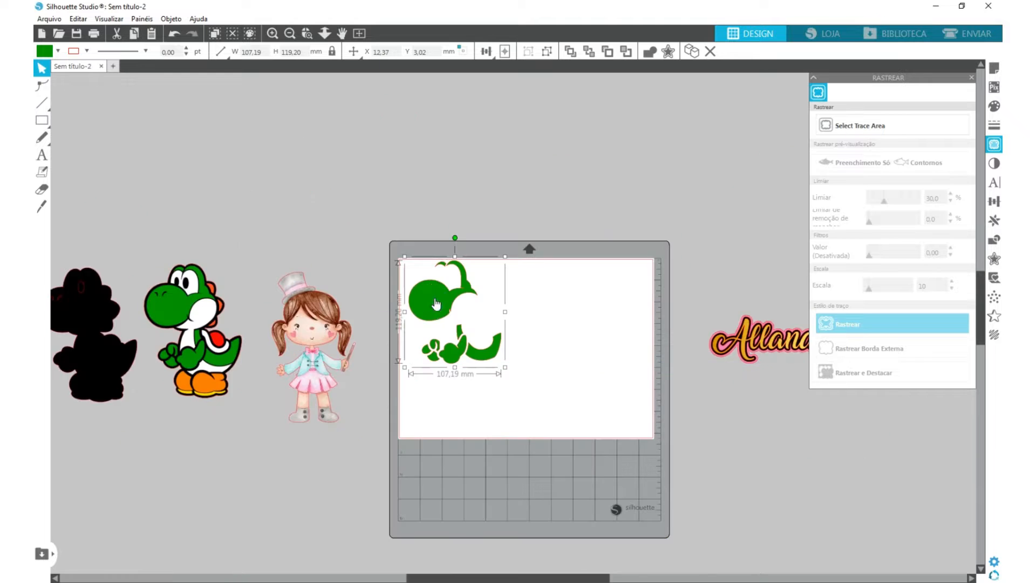
scroll(439, 301, up, 1)
scroll(439, 302, up, 7)
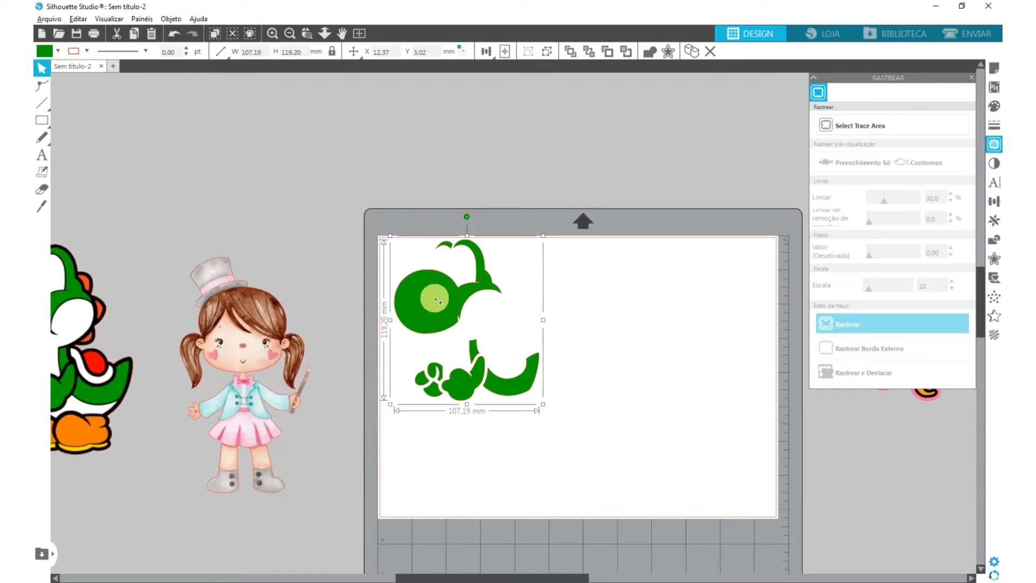
drag(355, 394, 408, 474)
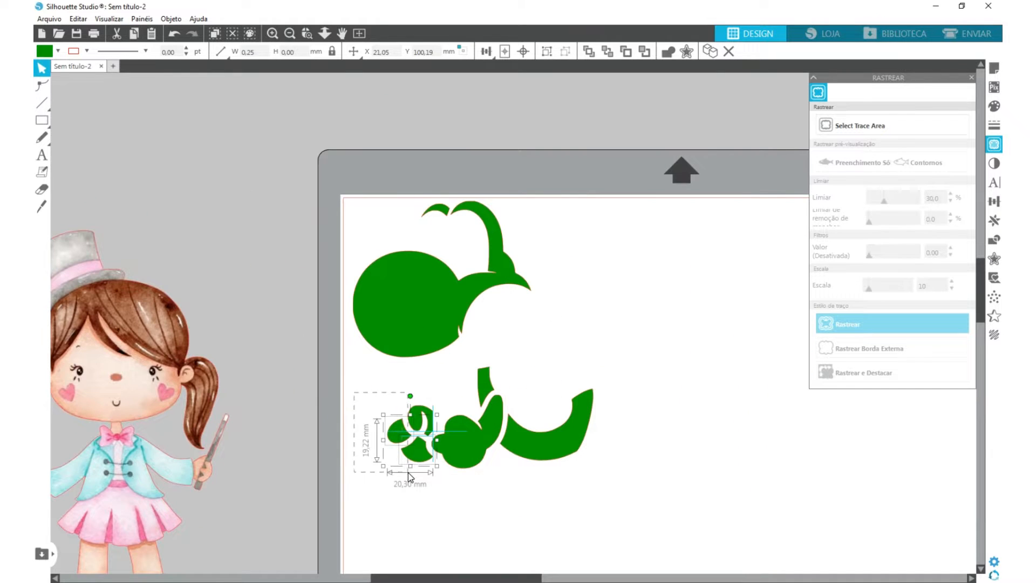
drag(410, 429, 380, 301)
key(ctrl+z)
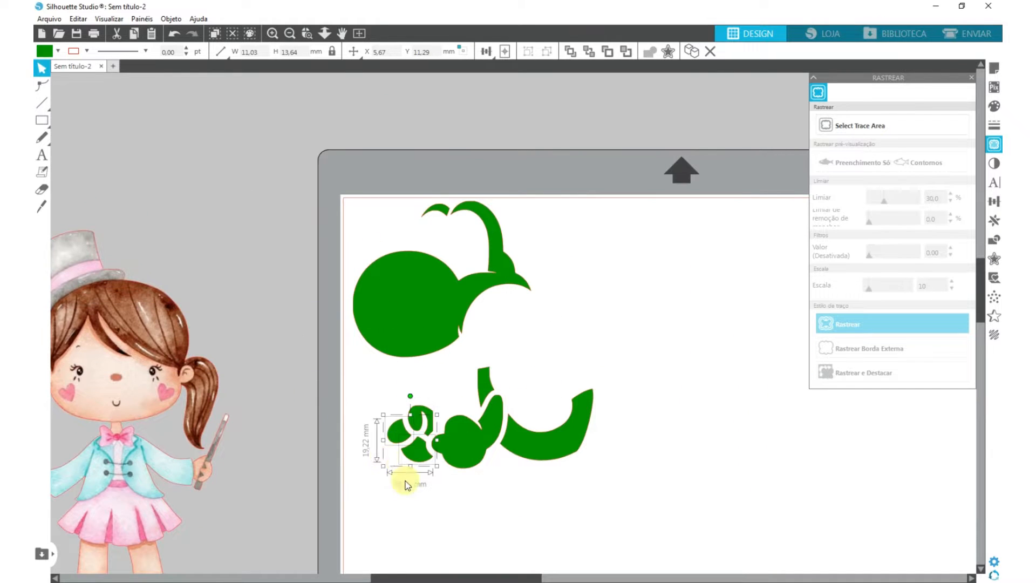
- Pack the green pieces: fingers in the page's upper-left corner, head just below, neck strip inside the head curve, thumbed hand to its right
drag(359, 390, 408, 475)
drag(413, 455, 372, 247)
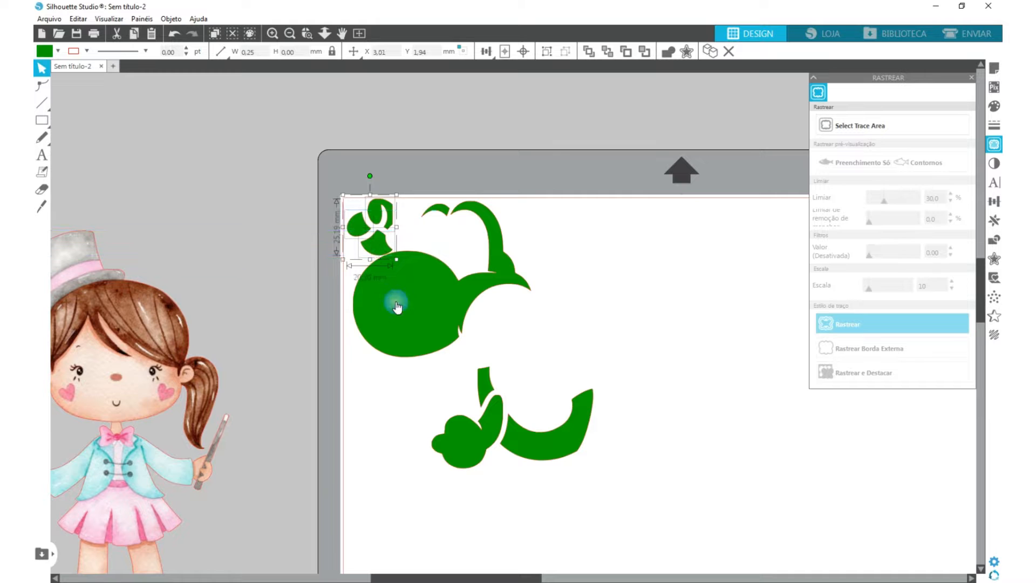
drag(396, 301, 389, 306)
drag(485, 384, 461, 248)
click(479, 490)
drag(480, 462, 570, 282)
- Tuck the green tail piece under the hand, nudge the hand closer to the head, and shift the small brow piece left
click(606, 486)
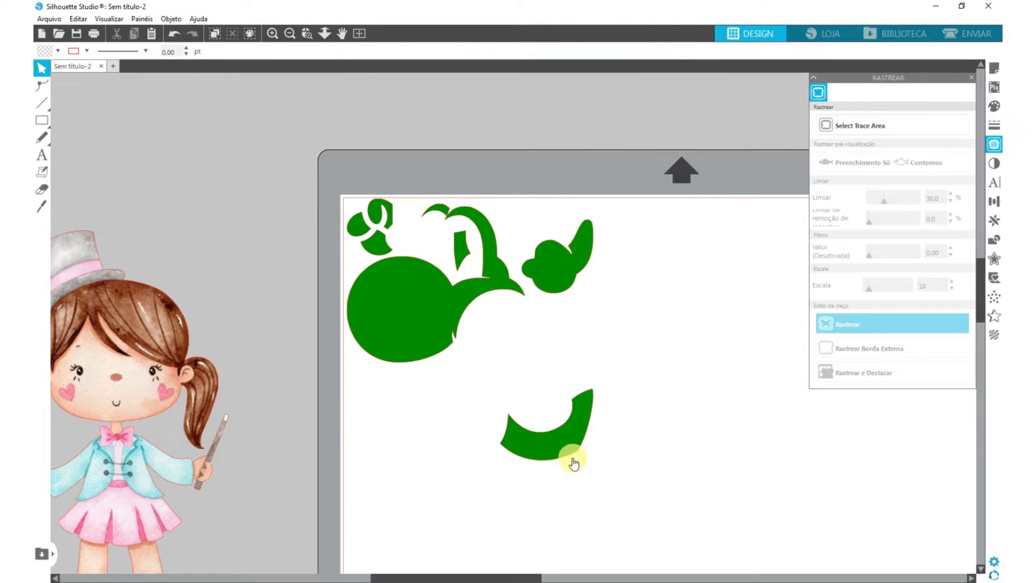
drag(571, 457, 545, 361)
drag(557, 292, 538, 275)
drag(535, 351, 542, 328)
drag(435, 209, 422, 217)
- Select all the packed green pieces together to check the area they occupy on the page
click(238, 356)
click(450, 366)
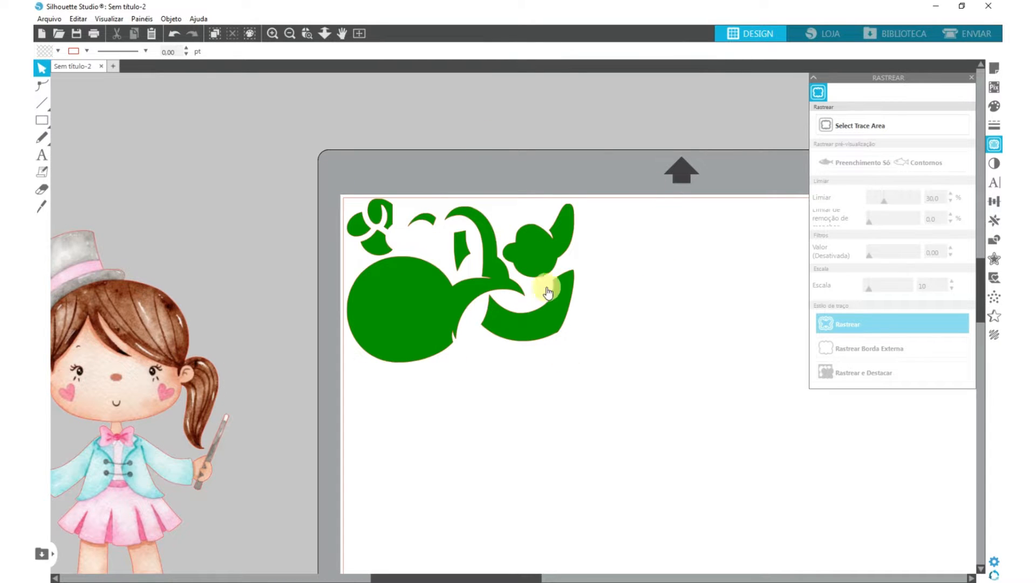
drag(256, 337, 704, 273)
drag(331, 155, 657, 406)
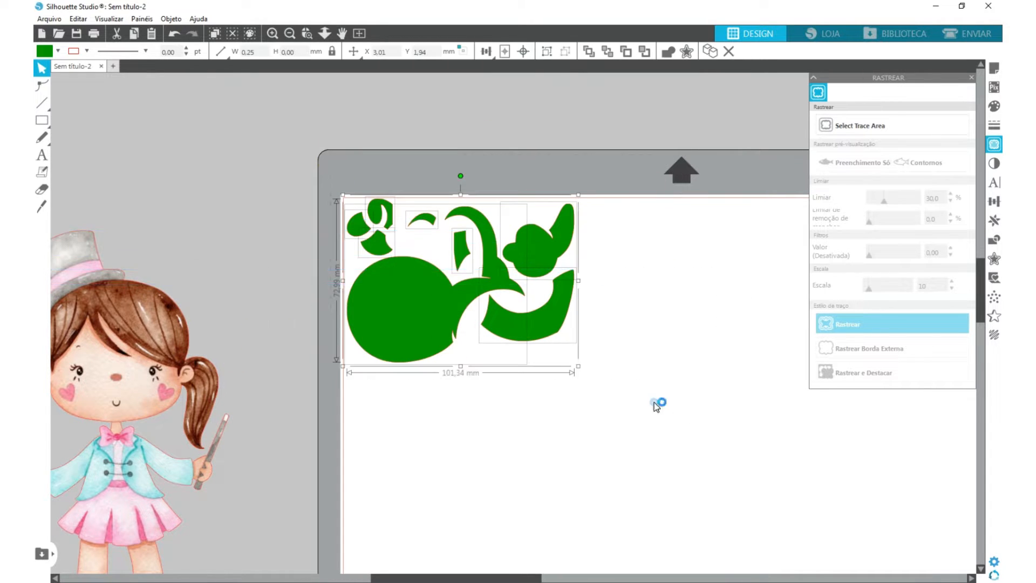
- Move the pupil and both nostrils out of the black dinosaur silhouette, and select the remaining solid silhouette
drag(276, 393, 974, 356)
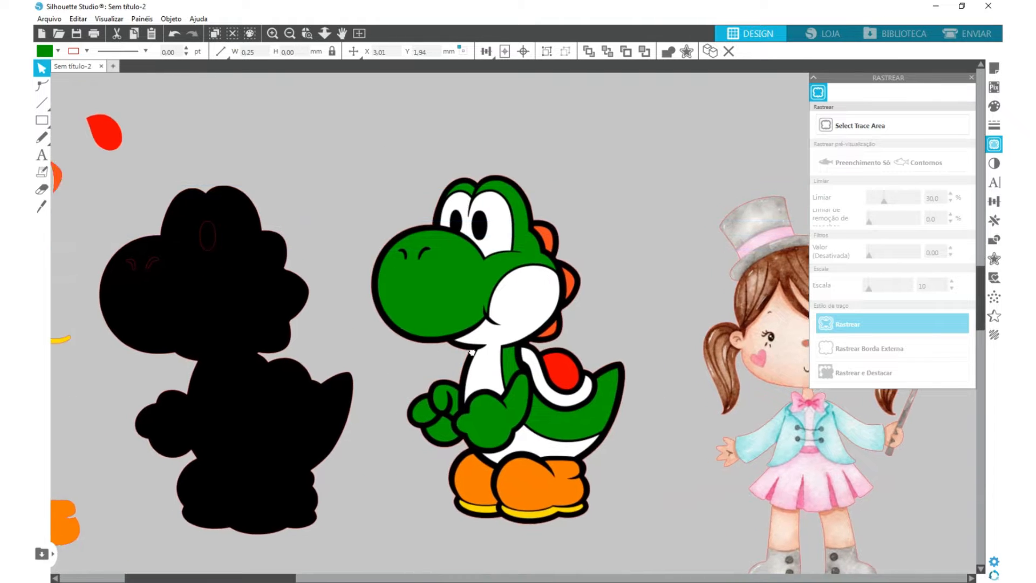
drag(401, 373, 685, 387)
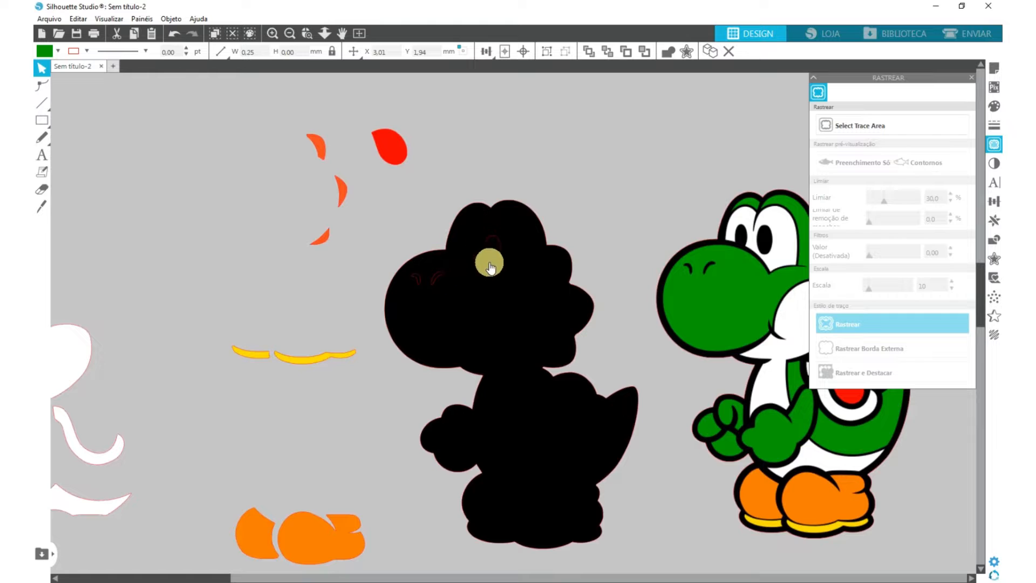
drag(491, 251, 438, 224)
click(439, 274)
drag(438, 275, 411, 228)
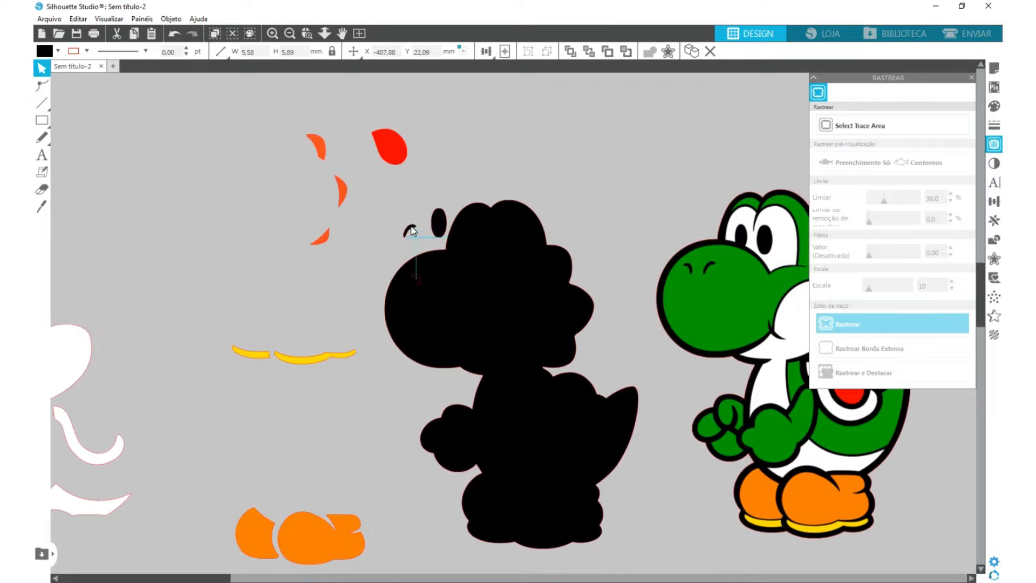
drag(418, 274, 390, 241)
click(597, 320)
click(509, 265)
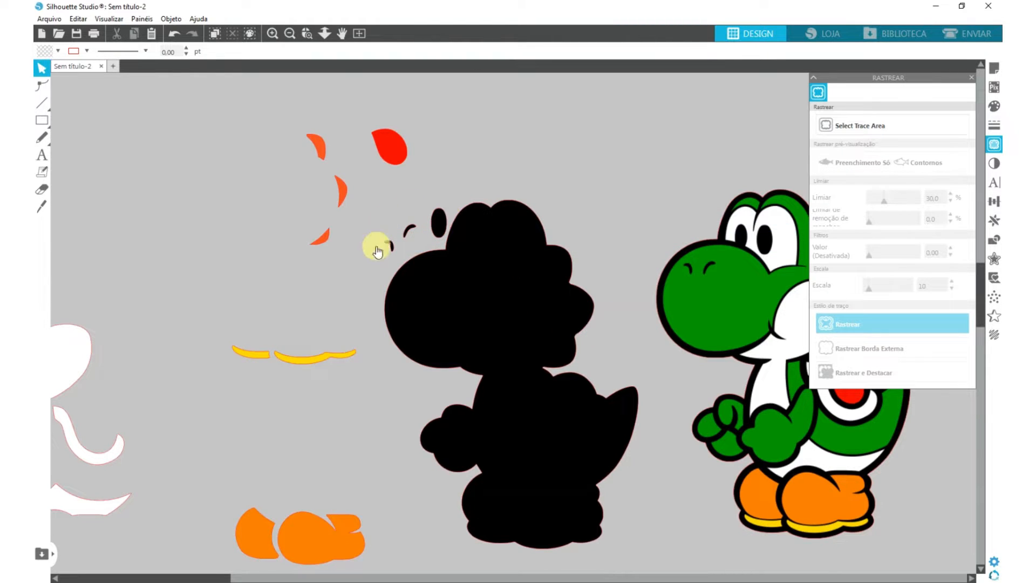
click(522, 324)
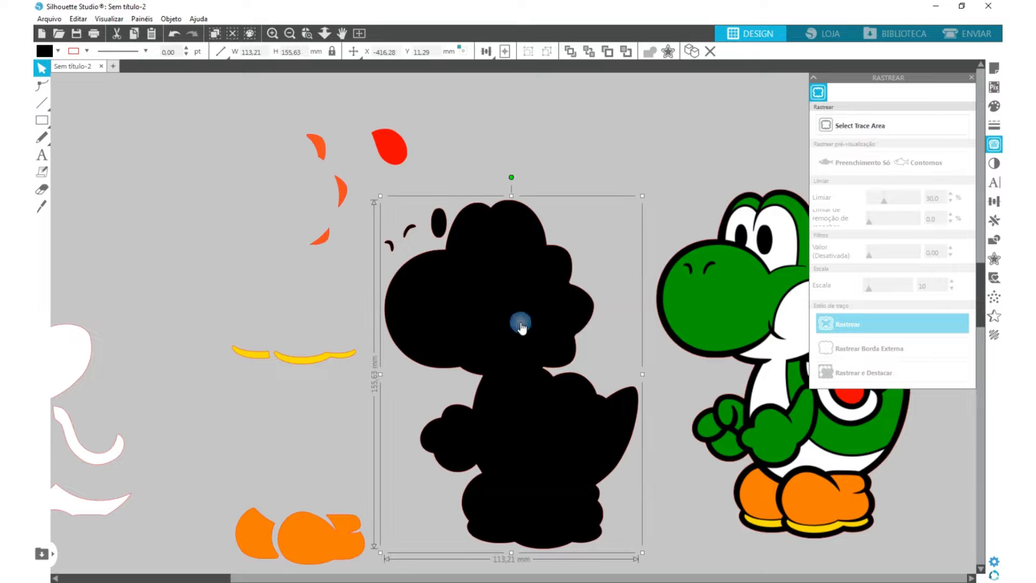
drag(52, 352, 235, 314)
drag(705, 306, 291, 314)
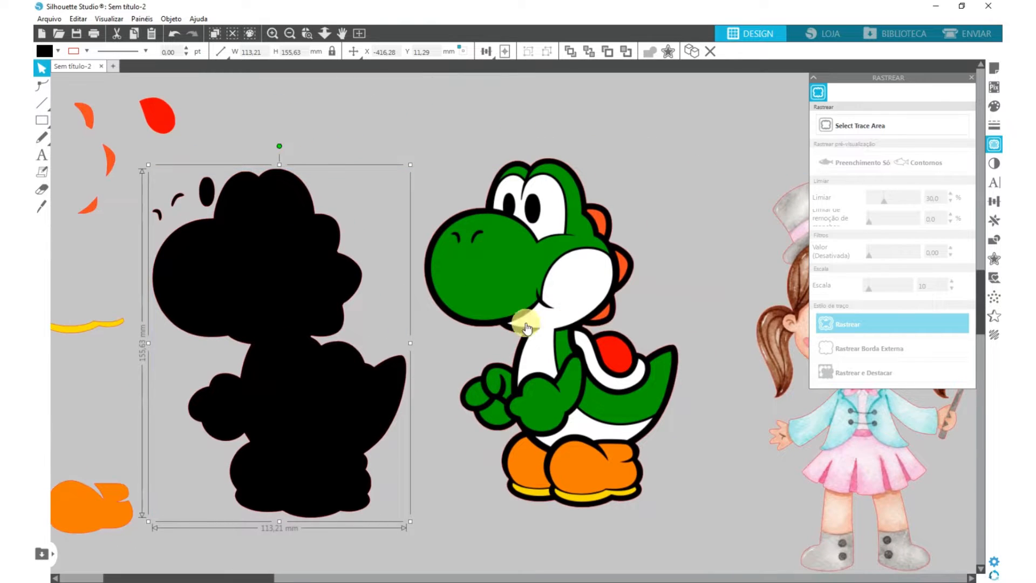
drag(183, 341, 519, 325)
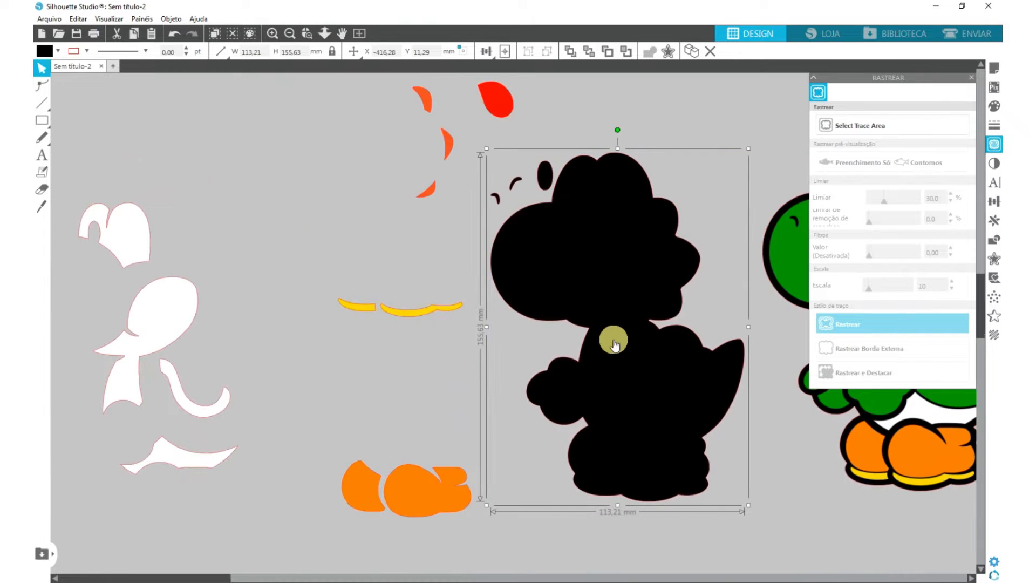
drag(602, 342, 231, 351)
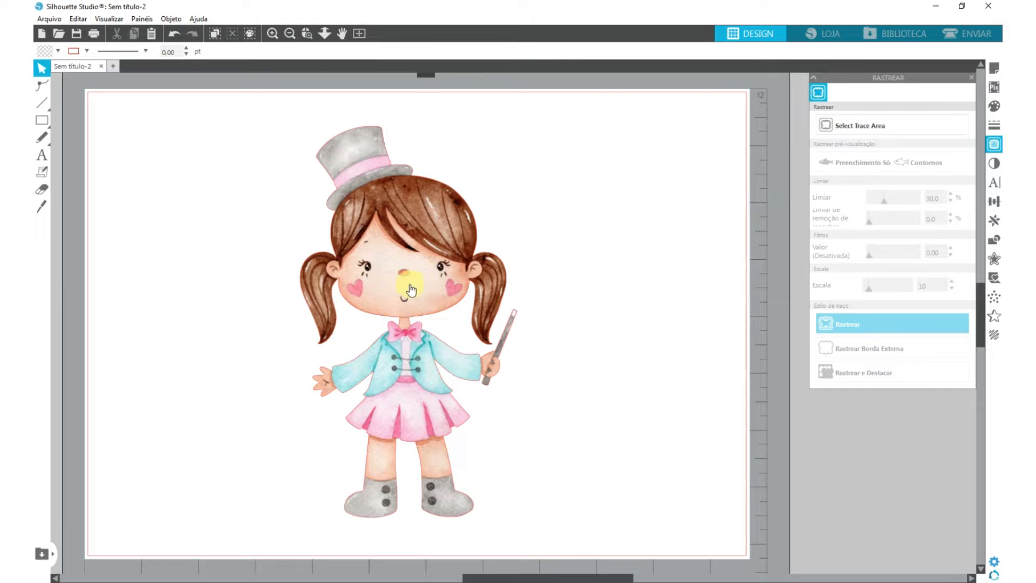
- Duplicate the girl image beside the original on the page, and undo the copy
drag(410, 290, 488, 252)
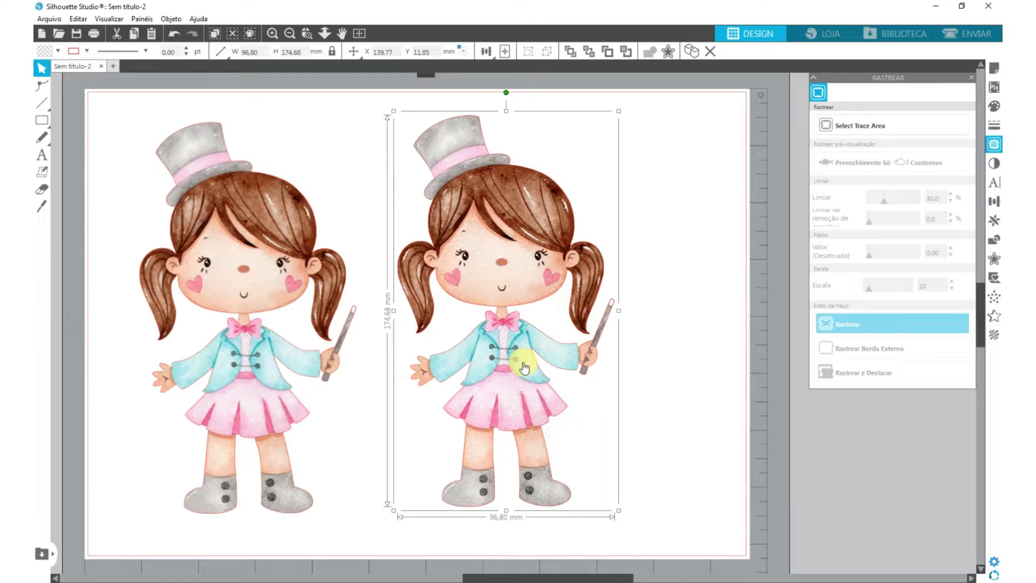
key(ctrl+z)
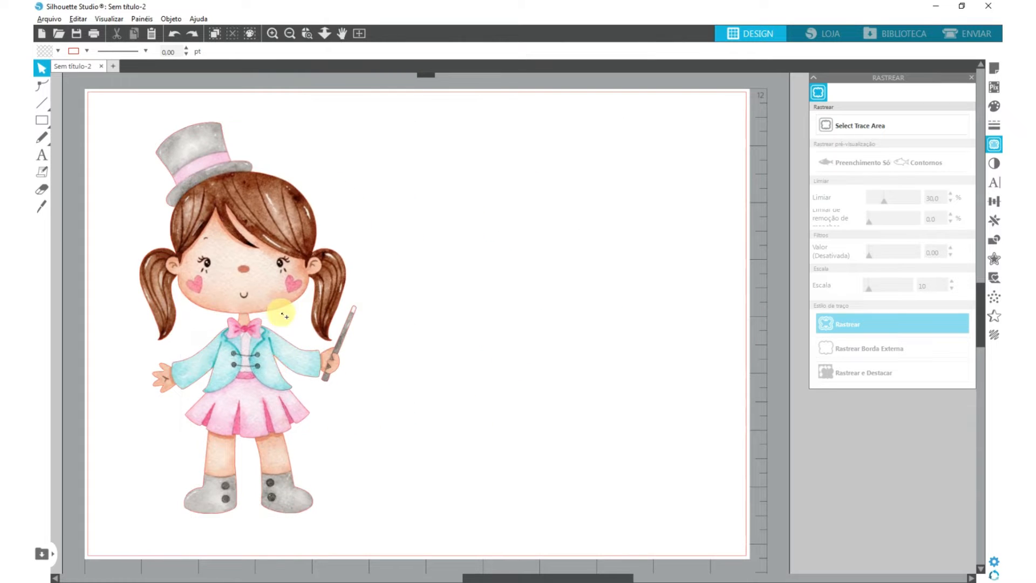
- Make two copies of the girl image, one overlapping the original and one standing apart in the empty area beside it
drag(236, 240, 533, 241)
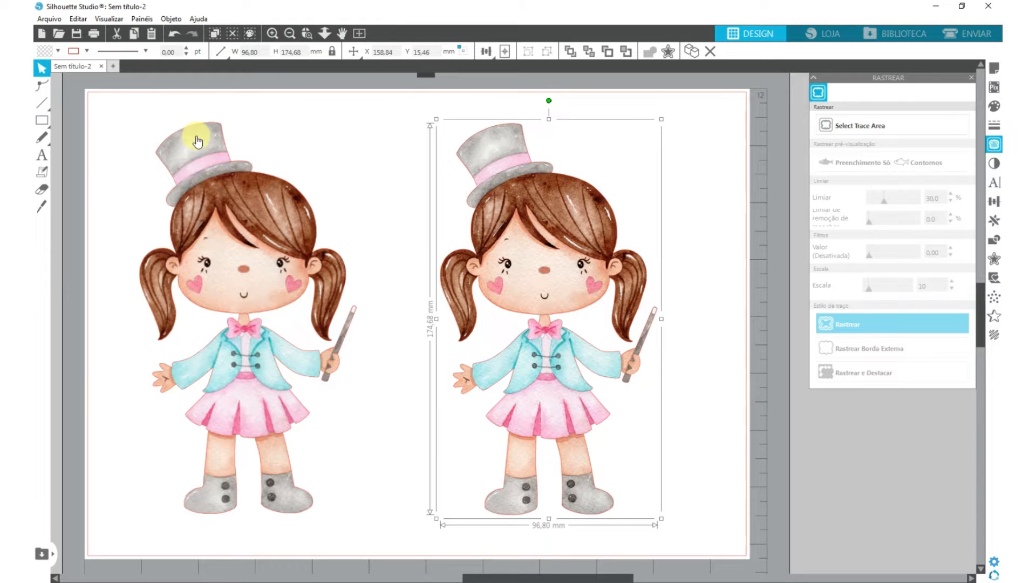
drag(510, 276, 504, 267)
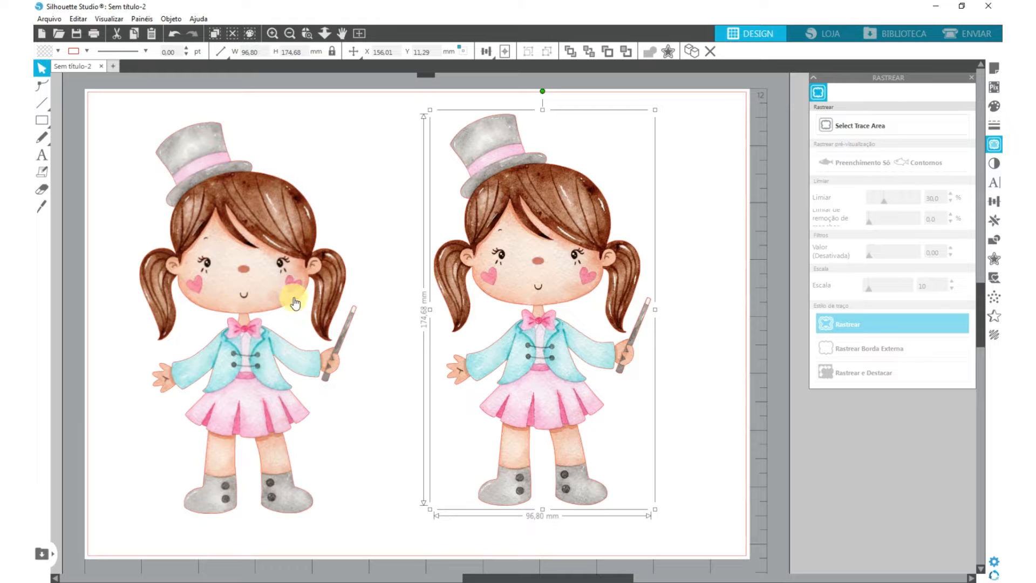
click(176, 195)
click(166, 231)
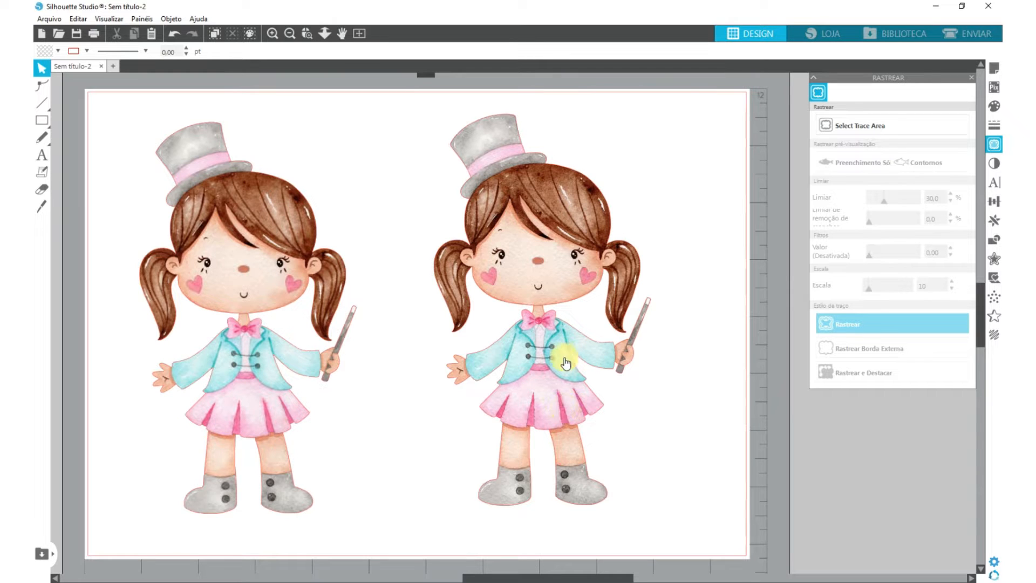
drag(556, 351, 536, 366)
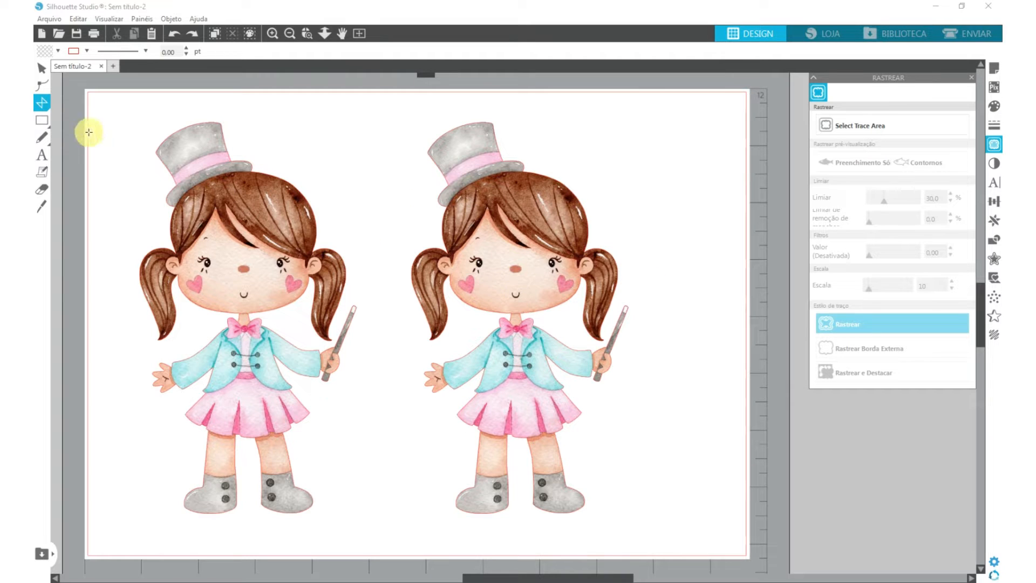
click(41, 68)
drag(534, 276, 563, 257)
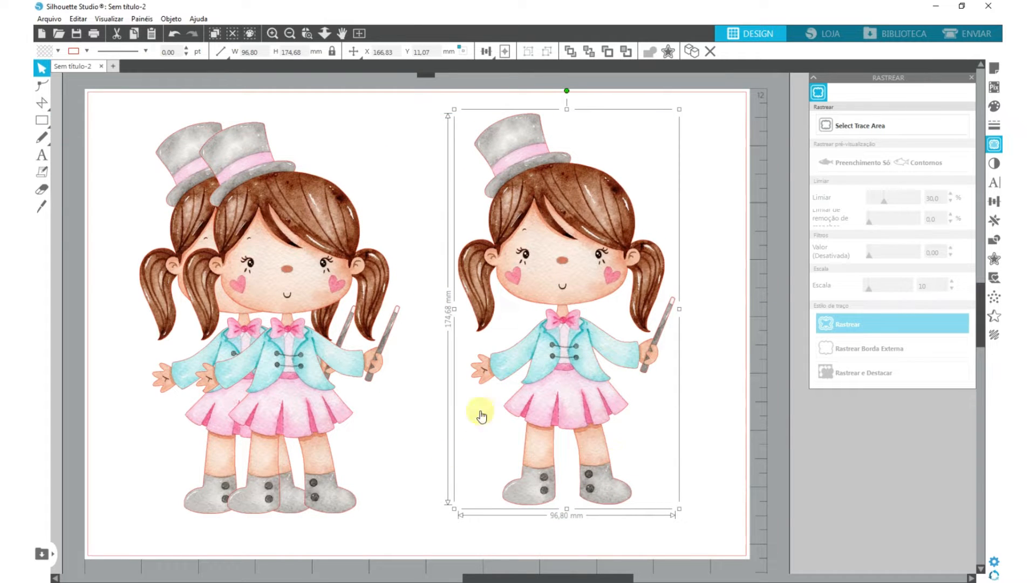
- Draw a closed polygon around the empty-handed arm of the separate girl copy, following the jacket's side
click(42, 103)
click(539, 320)
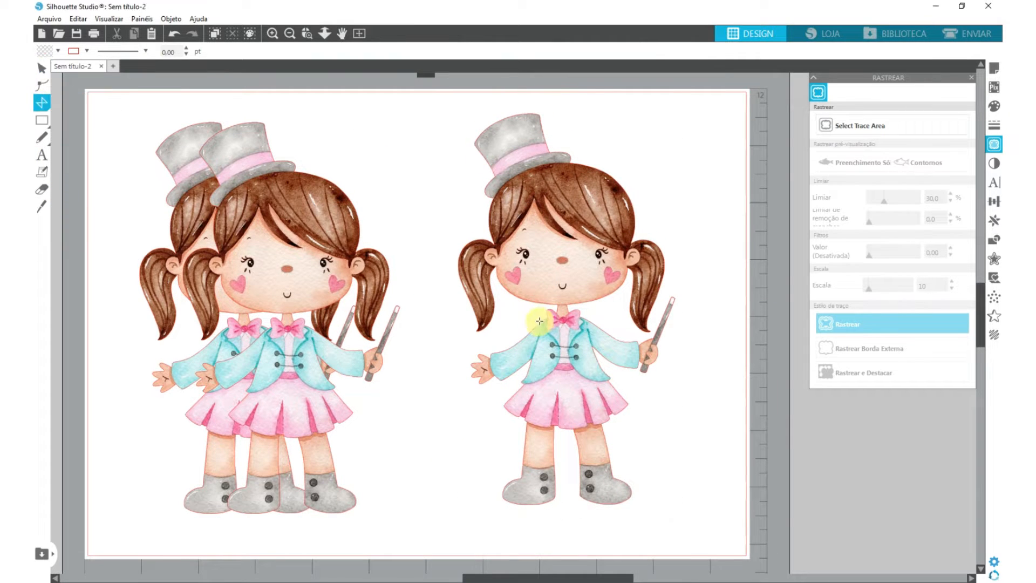
drag(542, 318, 530, 333)
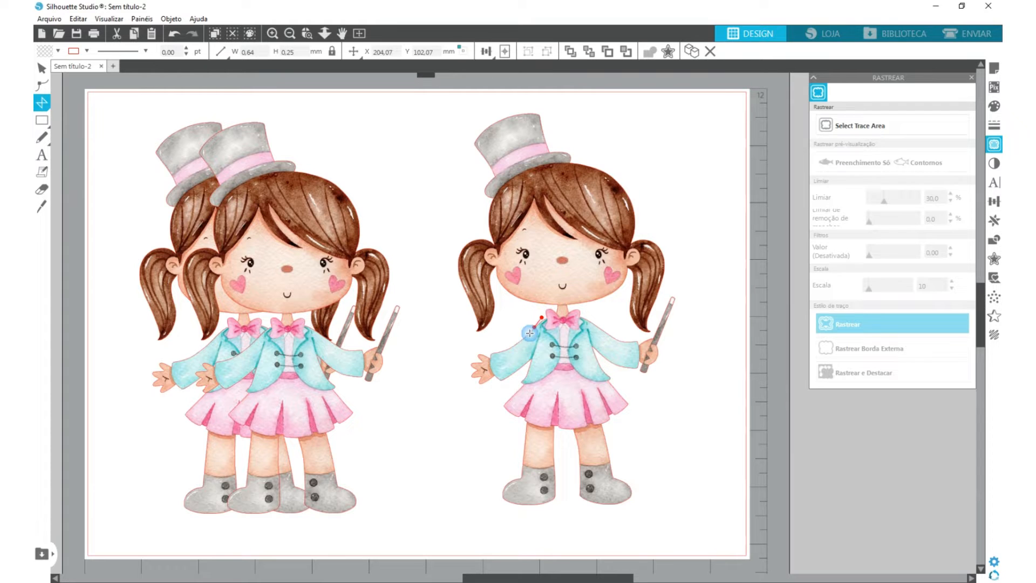
click(530, 362)
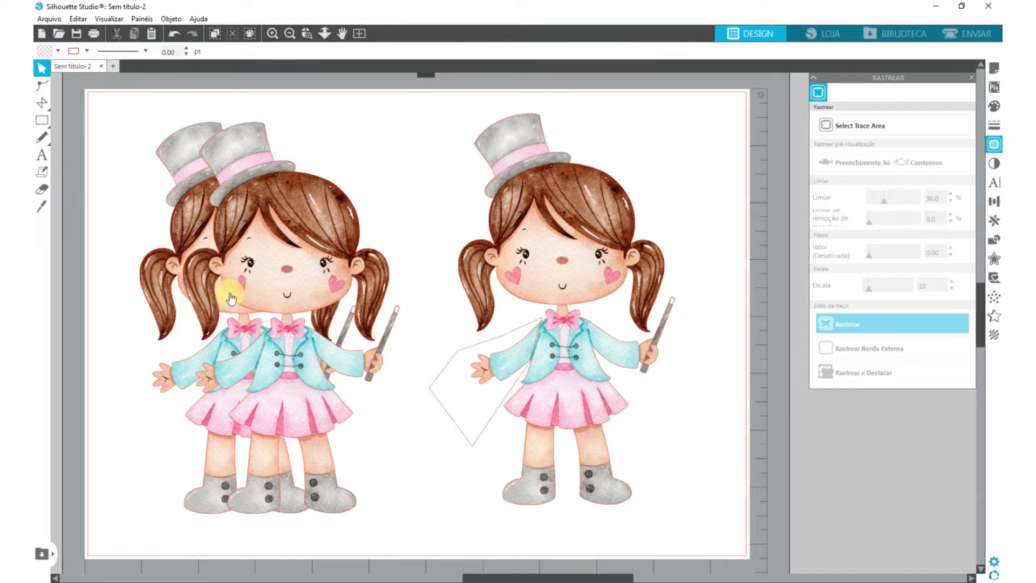
- Draw two more closed polygons on the separate girl copy, one around the wand arm and one around both legs below the skirt
click(49, 102)
click(76, 103)
click(588, 315)
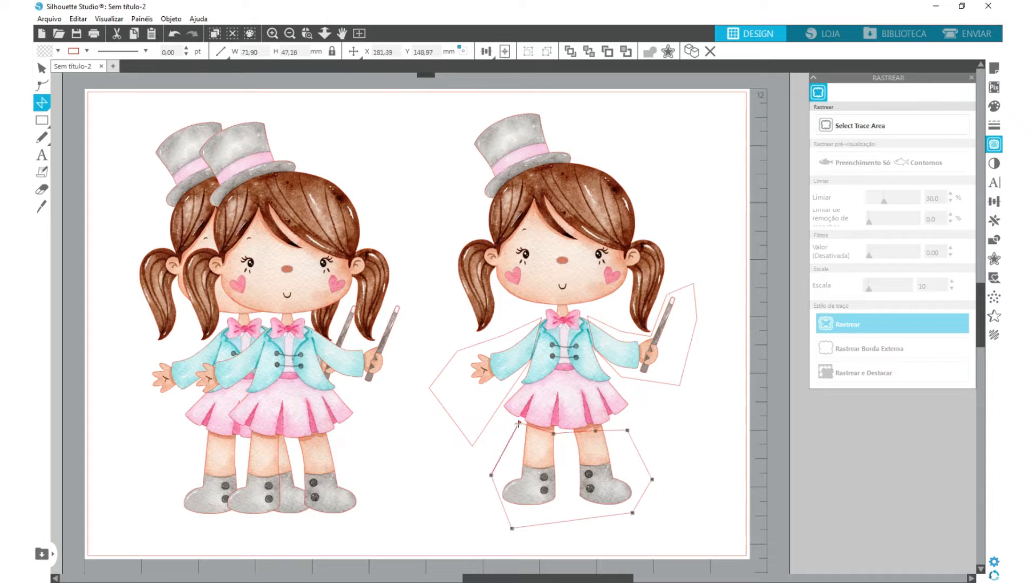
click(521, 423)
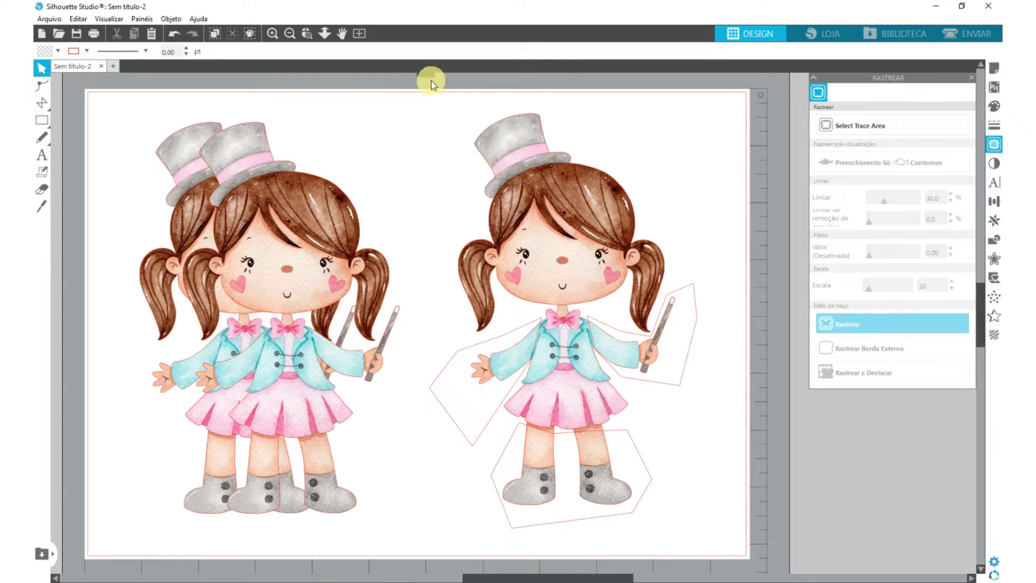
- Subtract the three polygons from the separate girl copy to remove its arms and legs
drag(454, 126, 677, 453)
click(994, 240)
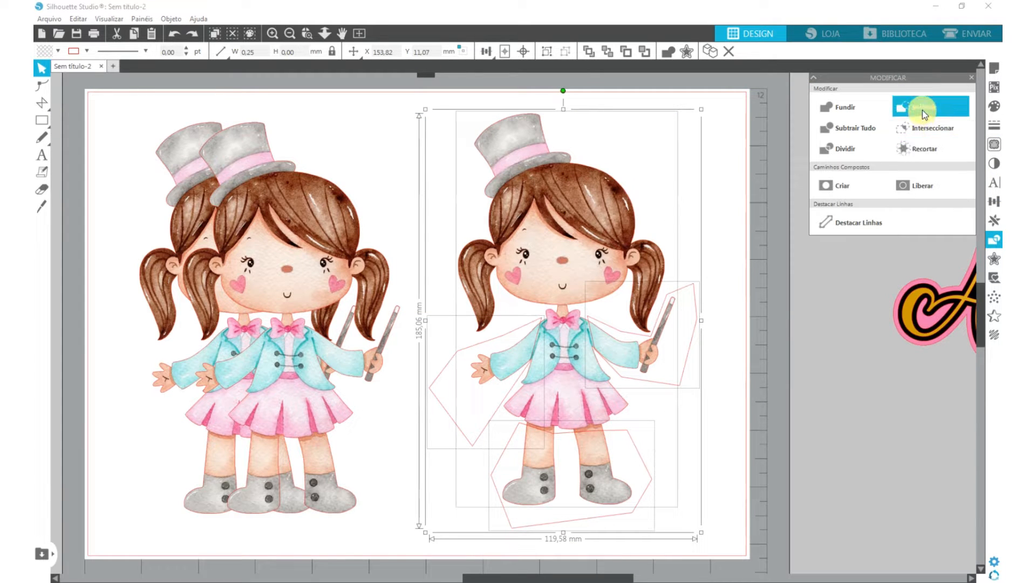
click(922, 110)
click(675, 446)
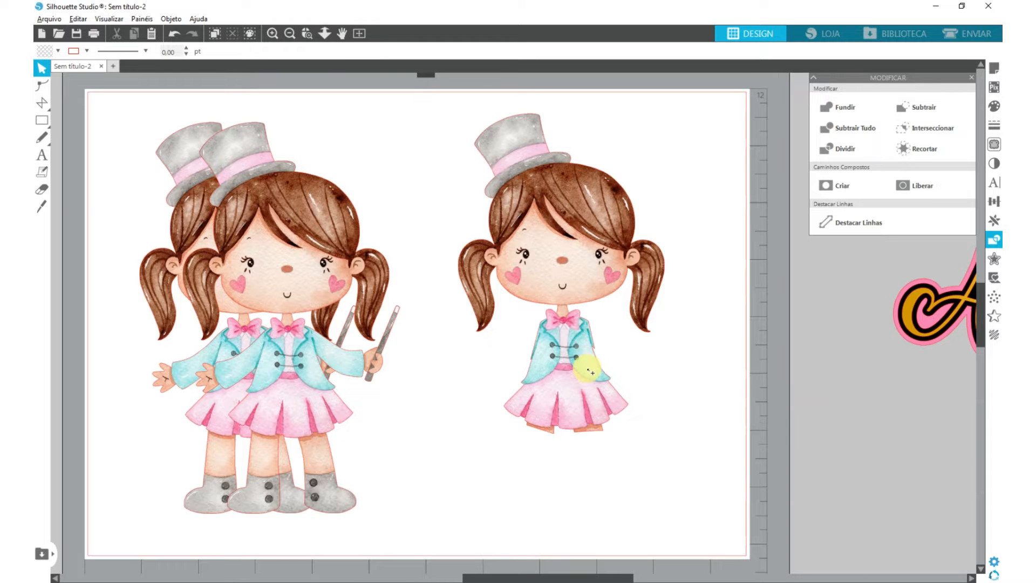
- Edit the points of the trimmed girl's outline and move the left leg remnant's outer corner up to the skirt hem
scroll(545, 411, up, 8)
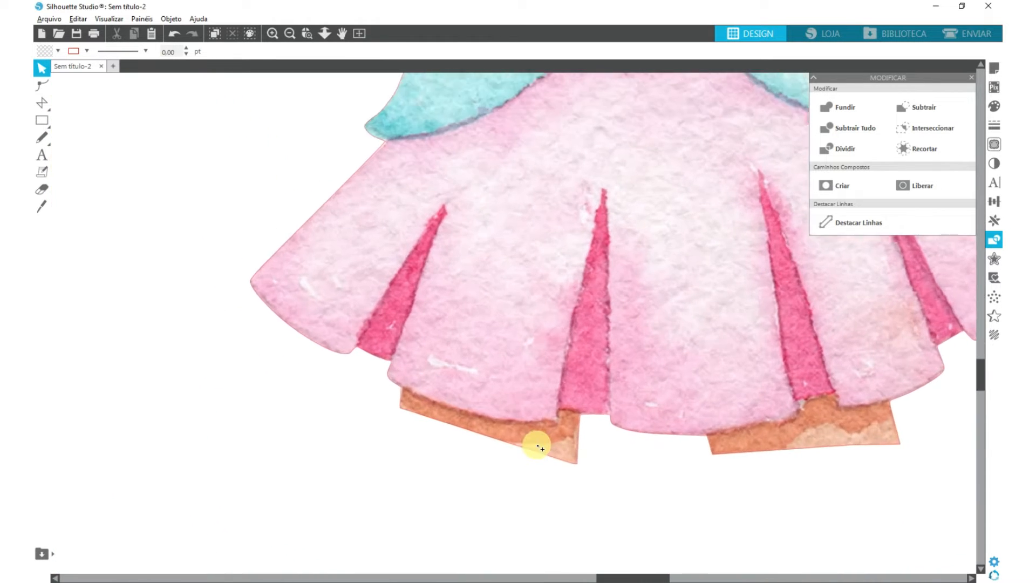
scroll(538, 447, up, 2)
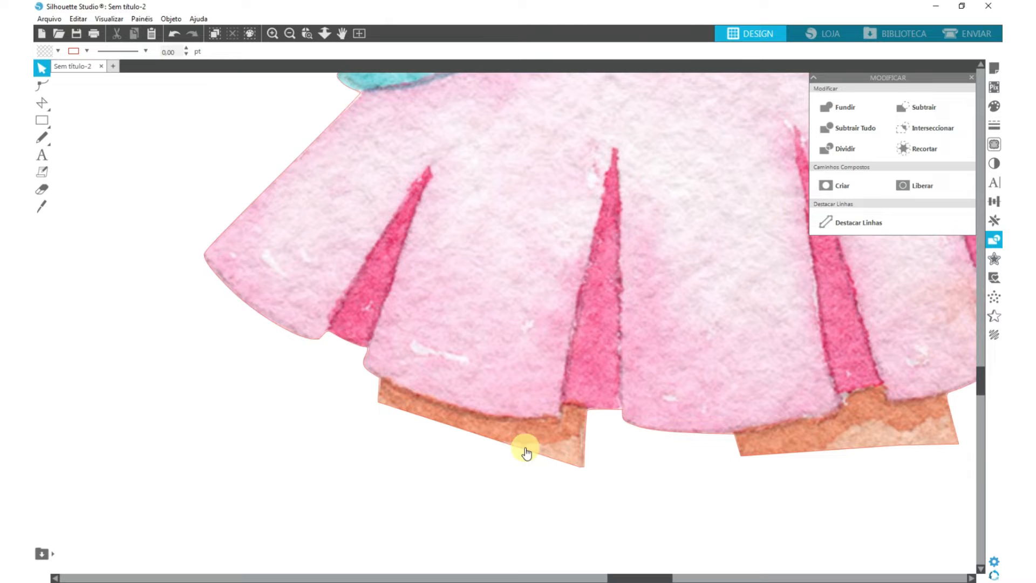
click(527, 452)
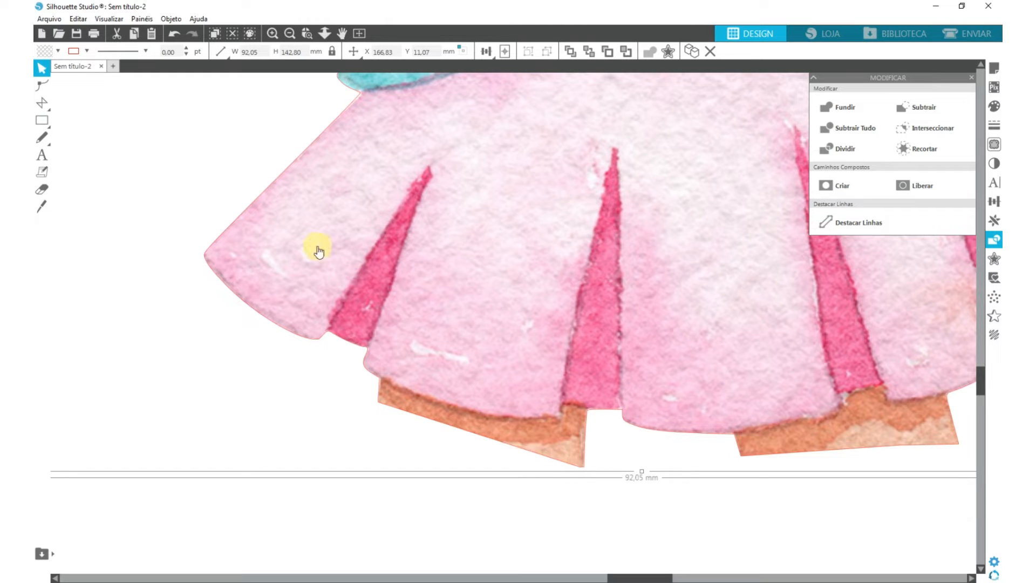
click(41, 90)
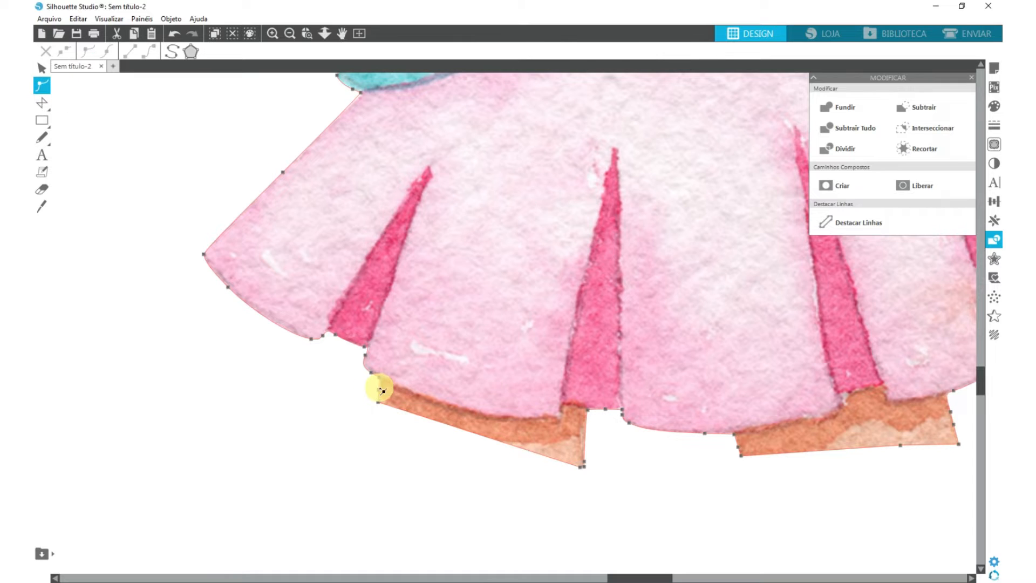
drag(383, 406, 457, 406)
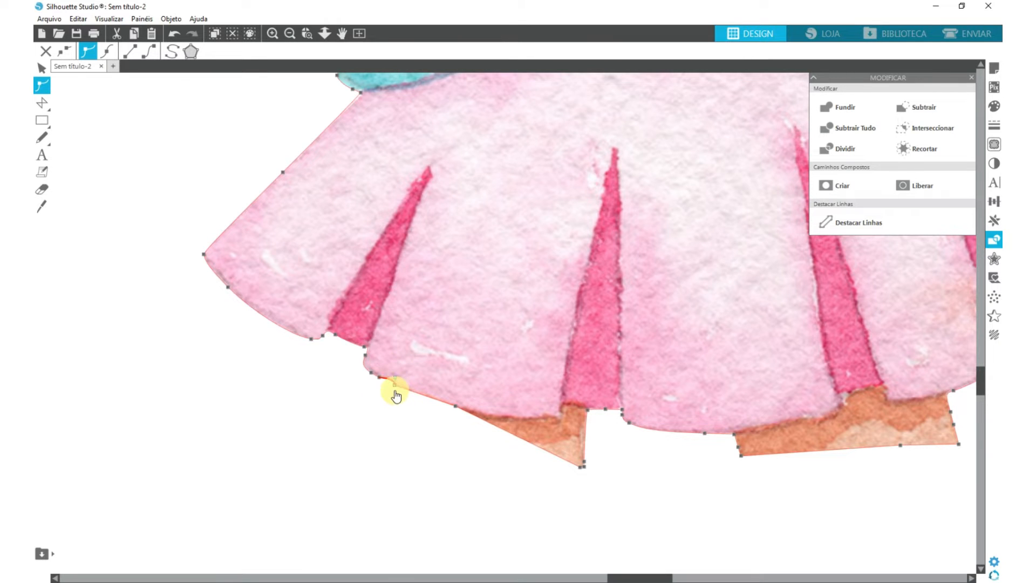
- Fit the outline points along the left part of the hem and move the leg remnant's inner points towards the dark pleat
scroll(396, 395, up, 4)
key(alt)
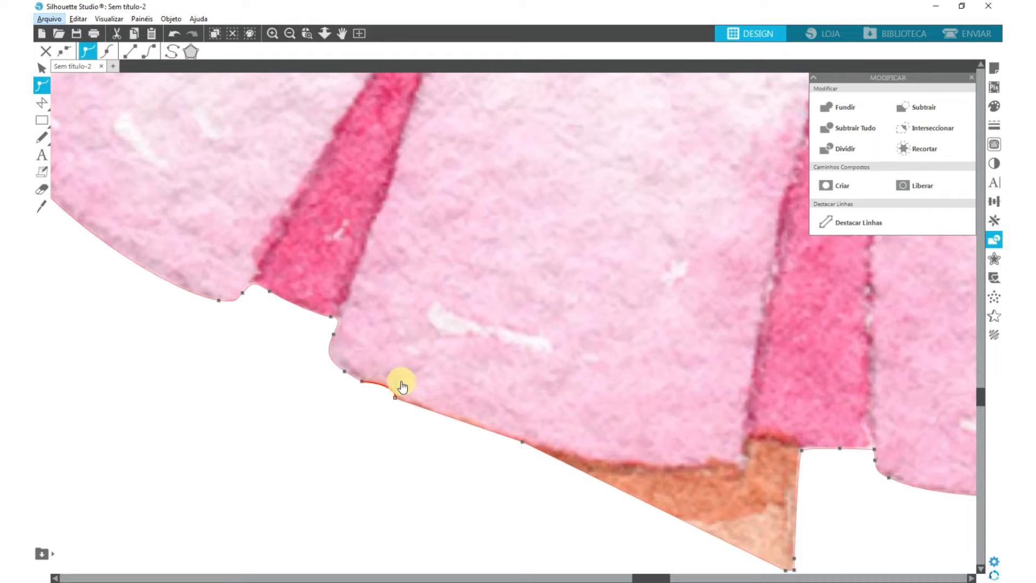
drag(398, 384, 381, 390)
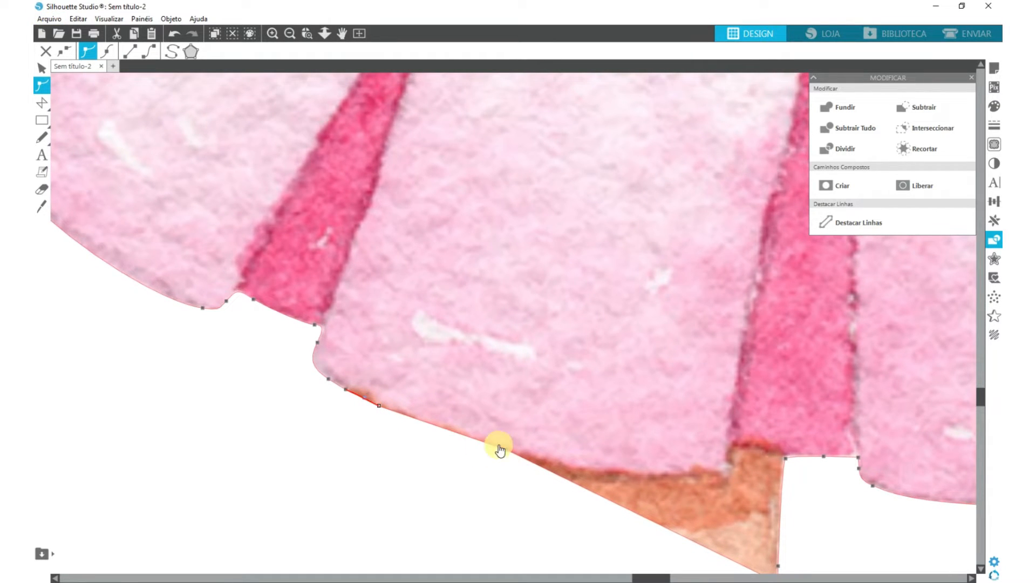
drag(505, 450, 497, 448)
drag(786, 567, 742, 513)
drag(742, 404, 689, 389)
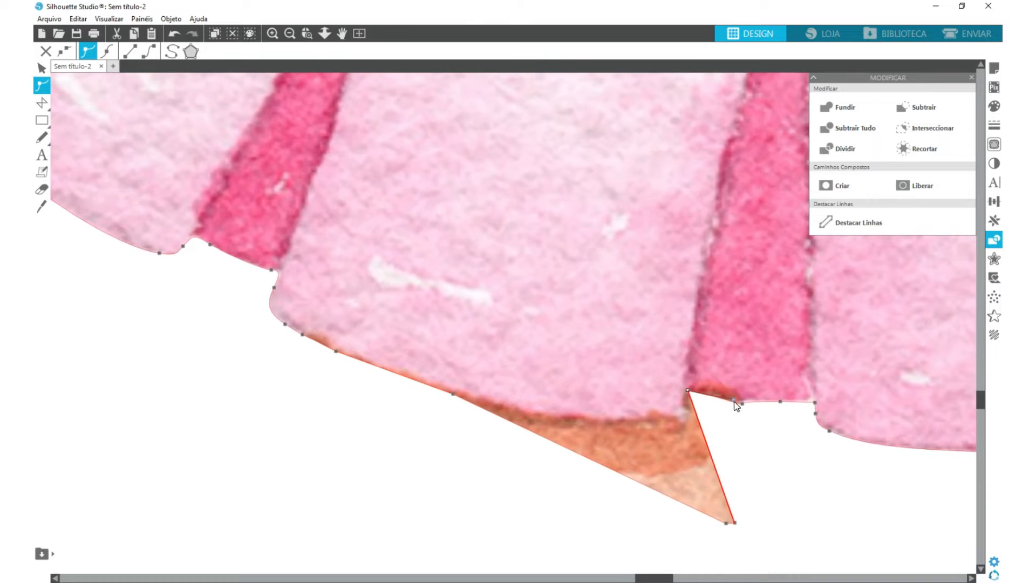
- Delete the surplus point under the dark pleat and move the remaining leg remnant points onto the skirt hem
click(736, 398)
drag(736, 525, 698, 441)
key(ctrl+z)
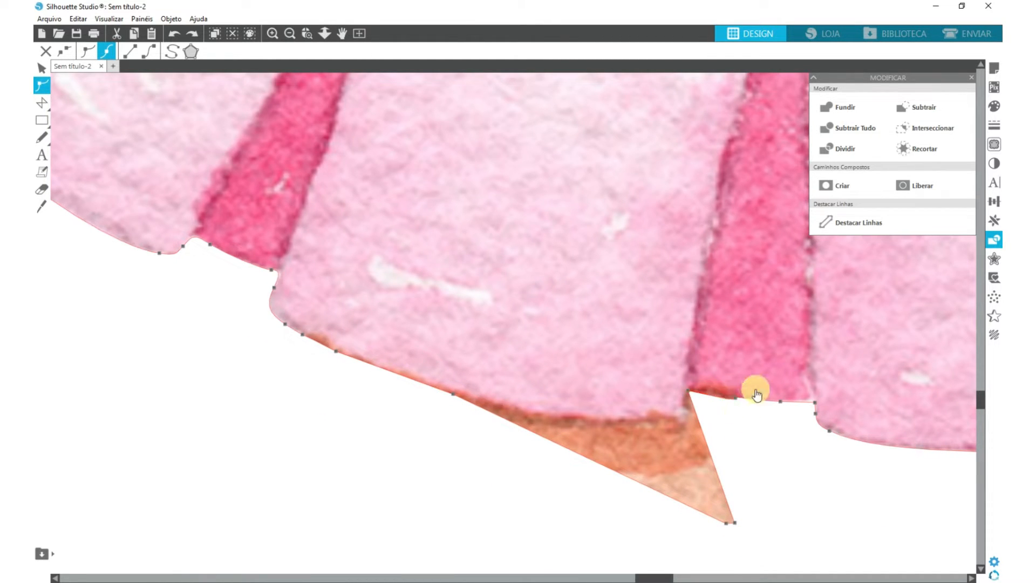
click(735, 400)
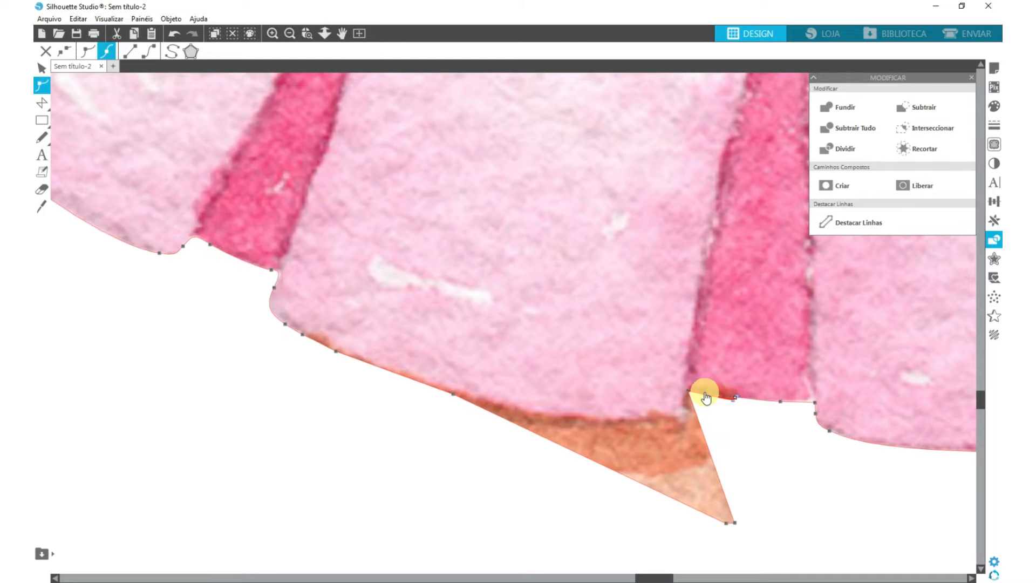
key(Delete)
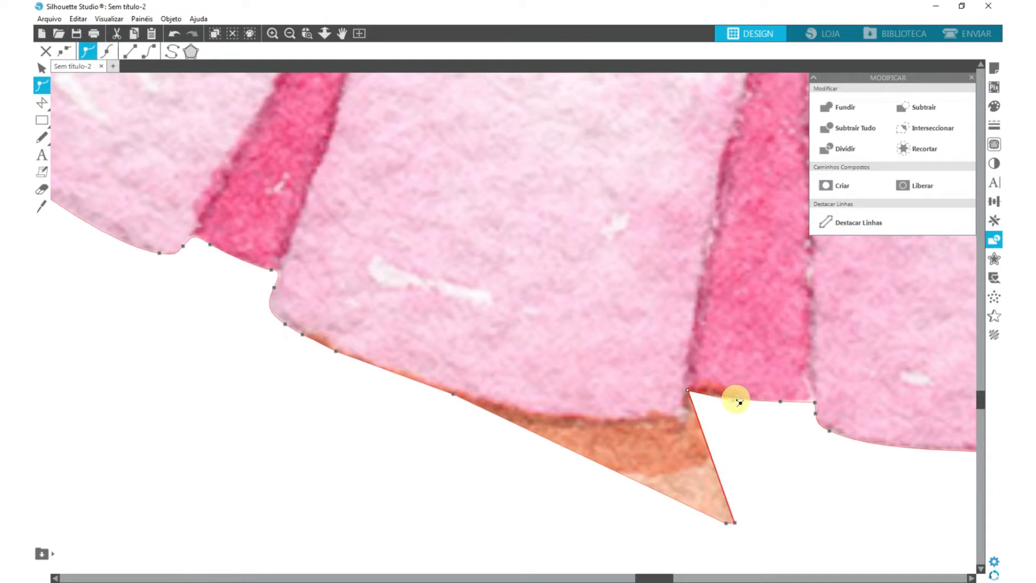
drag(735, 523, 612, 415)
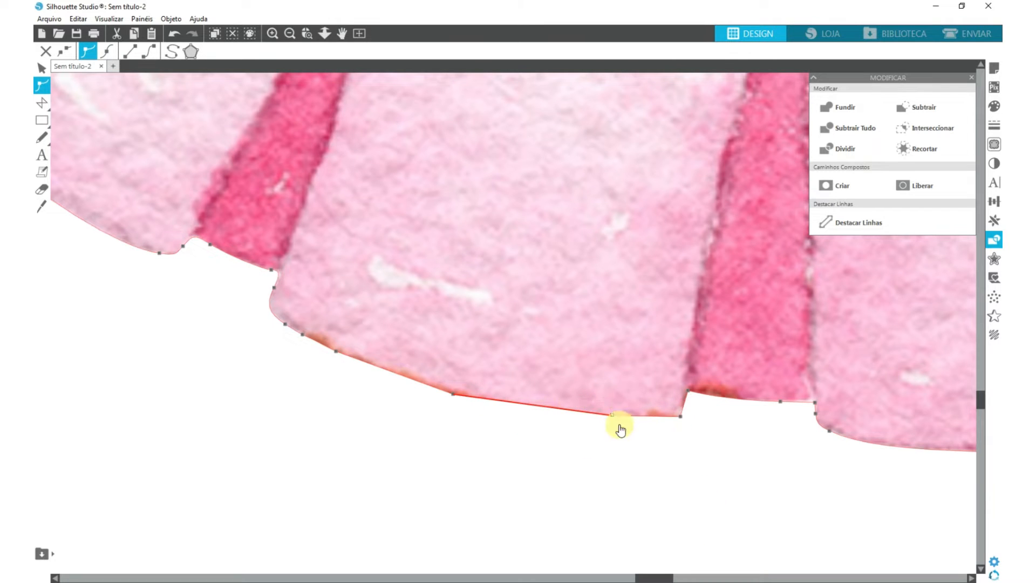
- Convert the straight hem segments beside the dark pleat to curves and delete the point between them
click(146, 55)
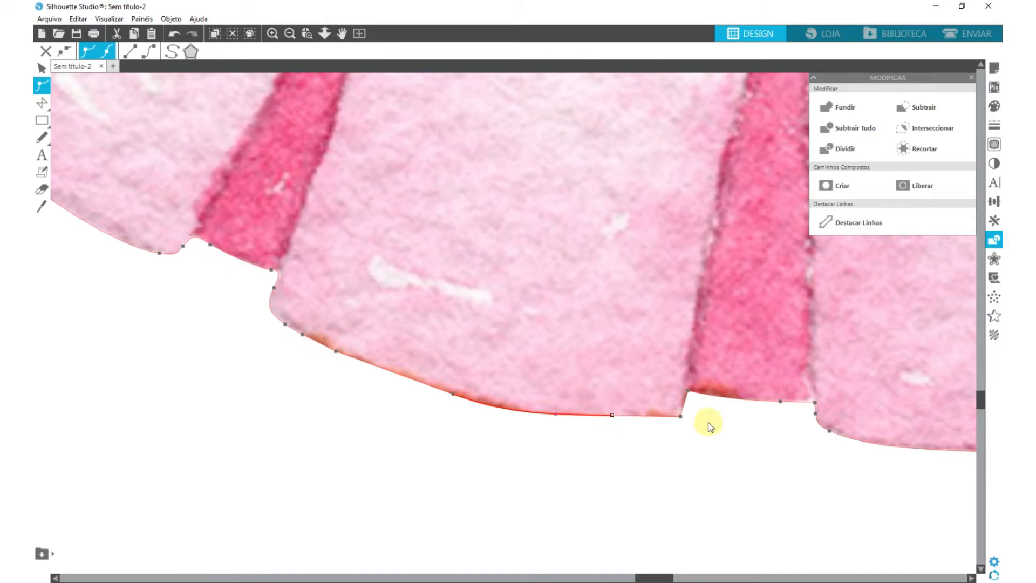
click(681, 417)
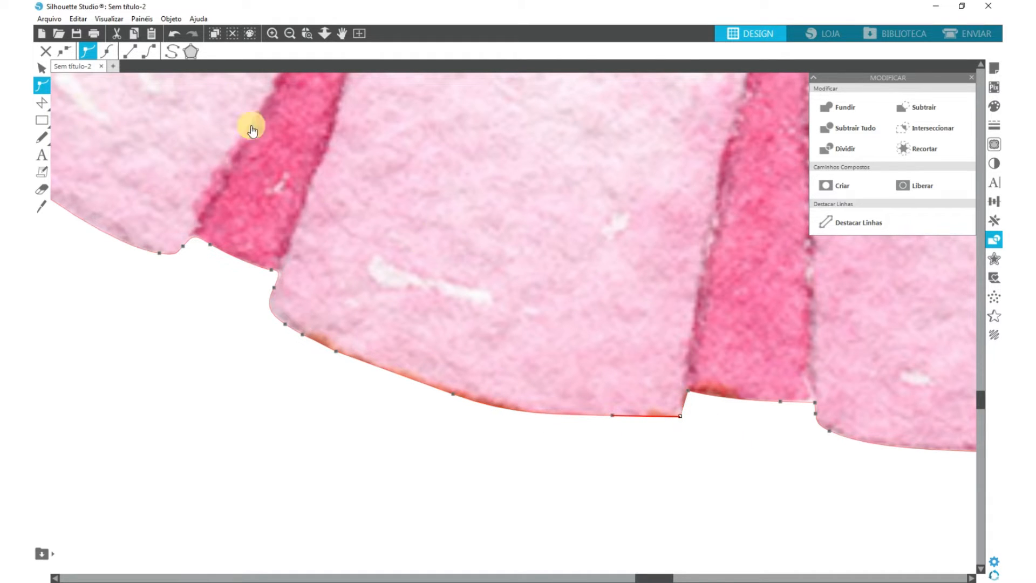
click(153, 54)
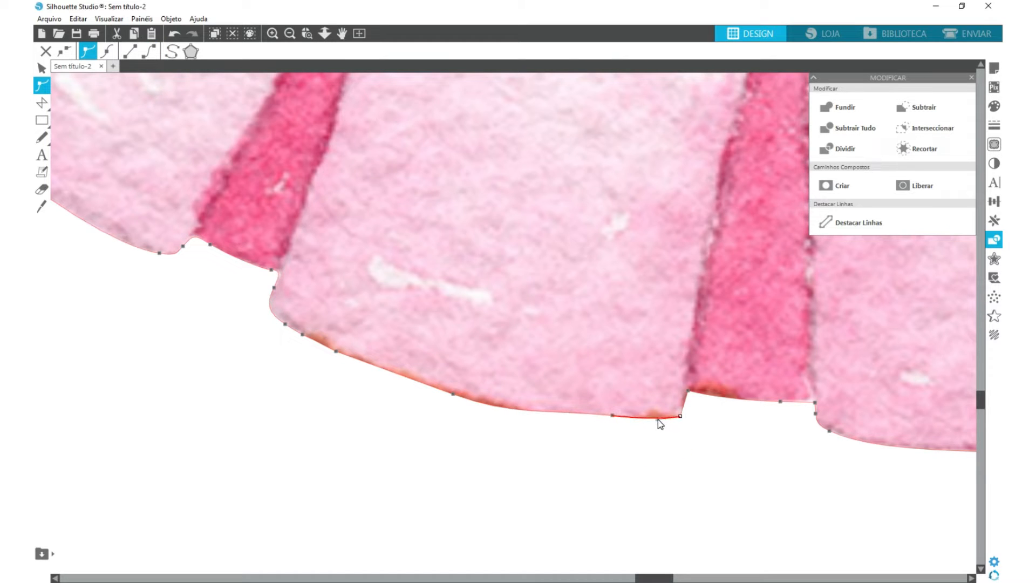
click(612, 416)
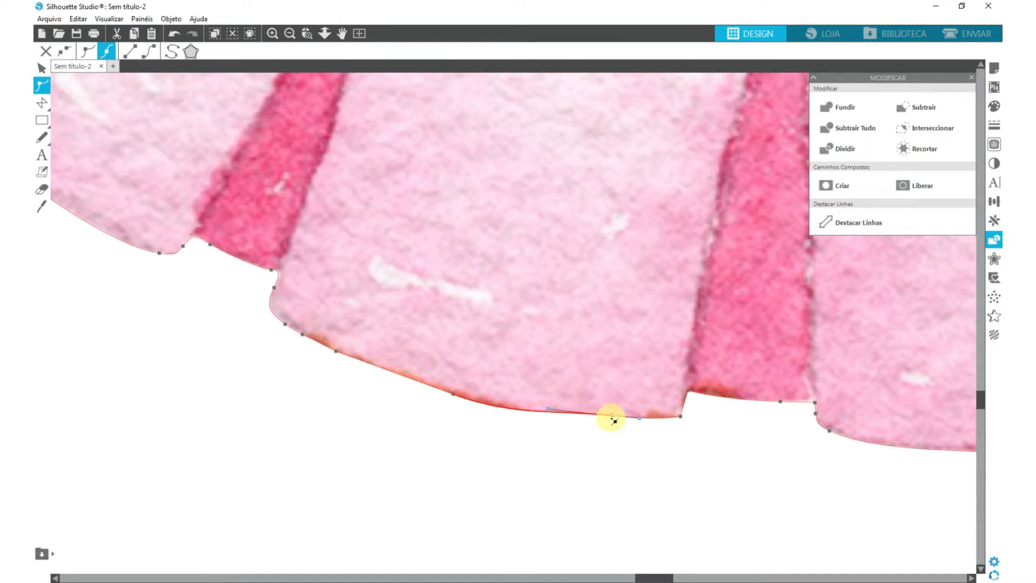
key(Delete)
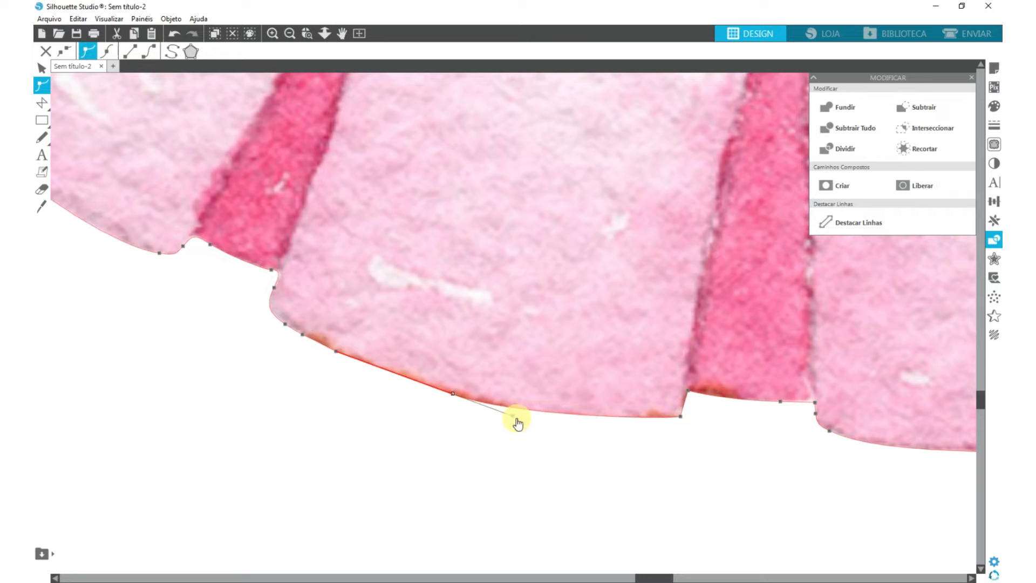
- Adjust the hem's curve handle and delete the redundant points near the skirt panel's left corner
drag(513, 416, 527, 415)
click(337, 350)
key(Delete)
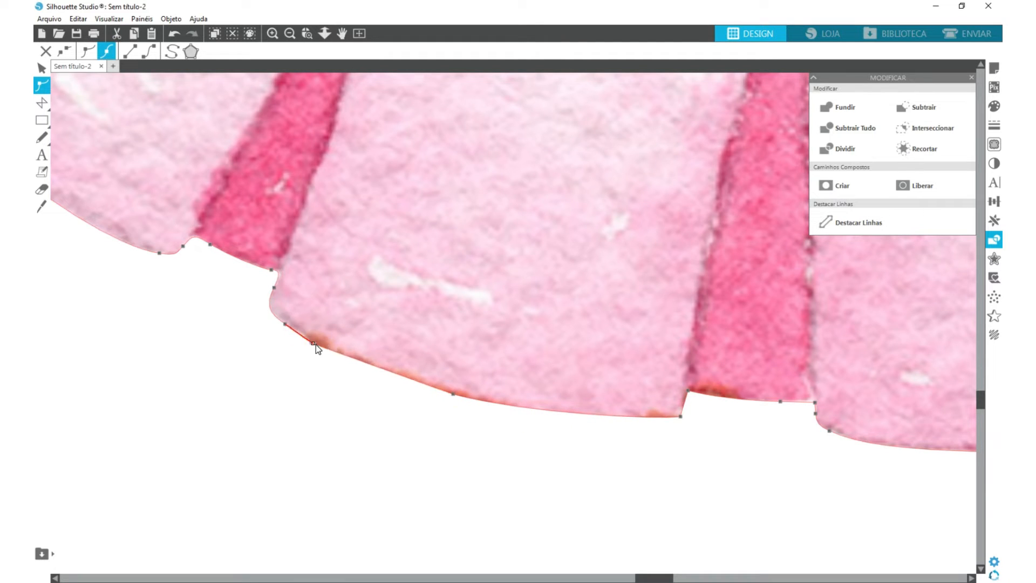
key(Delete)
- Reshape the curve at the skirt panel's lower-left corner with its point handles so it follows the hem
drag(268, 313, 306, 337)
click(289, 325)
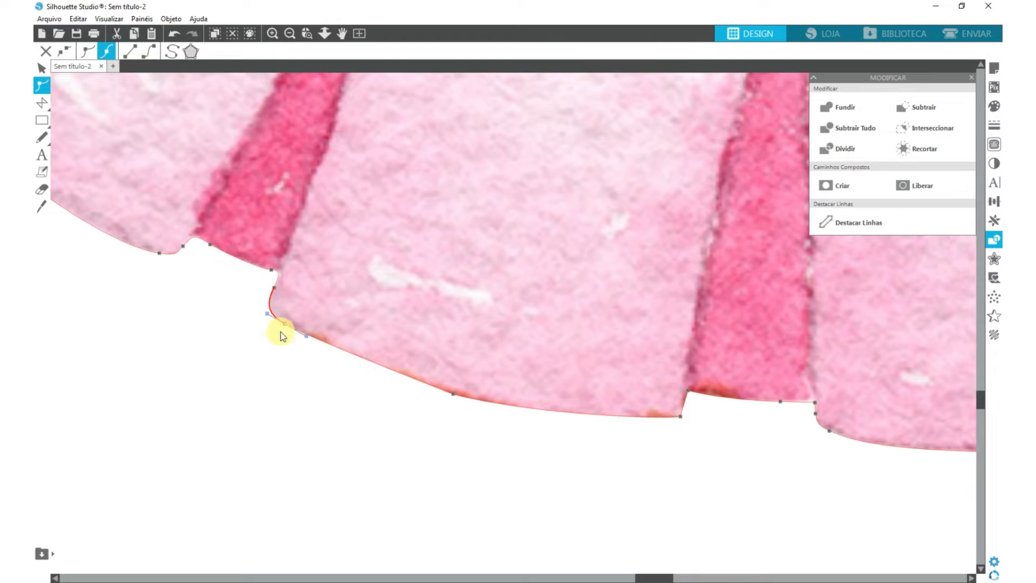
click(91, 50)
click(89, 50)
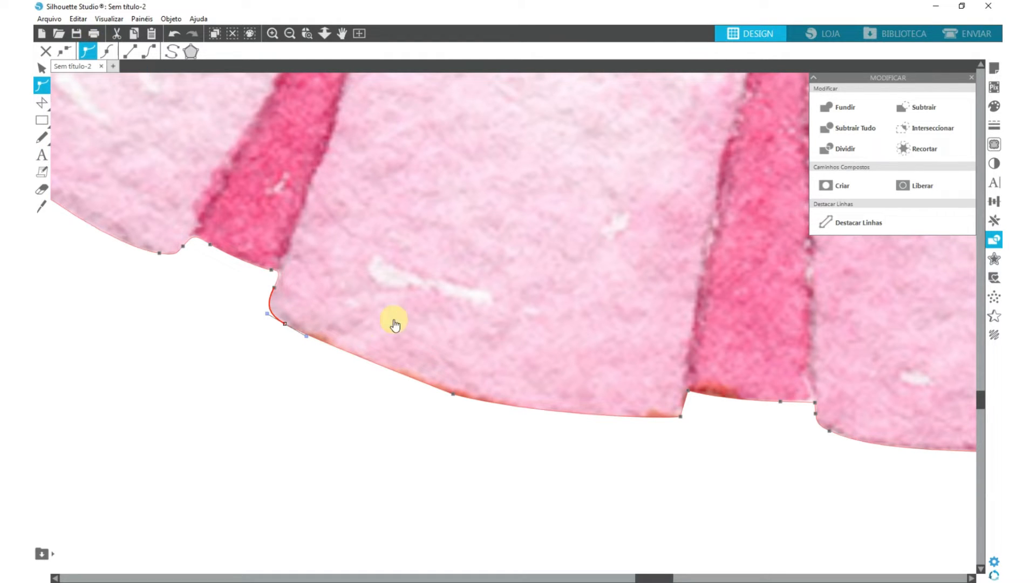
key(ctrl+z)
drag(268, 315, 268, 316)
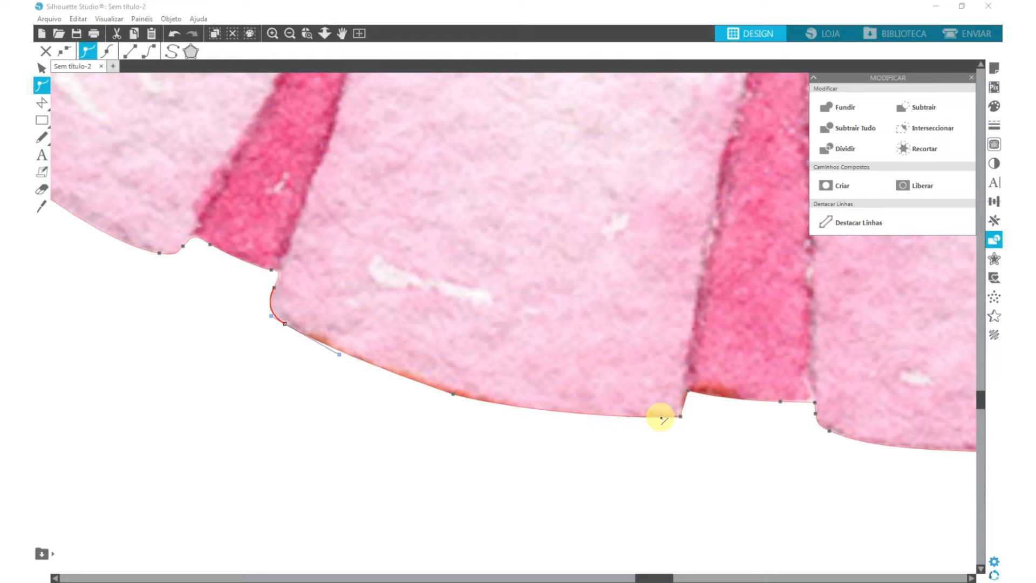
- Add points around the skirt panel's lower-right corner beside the dark pleat and round the corner along the hem
click(662, 418)
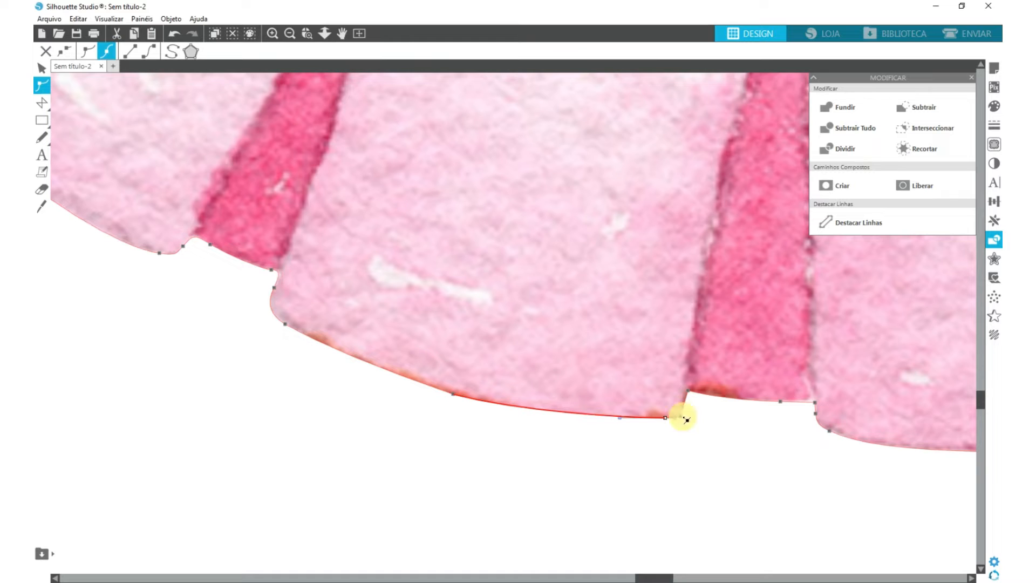
click(683, 410)
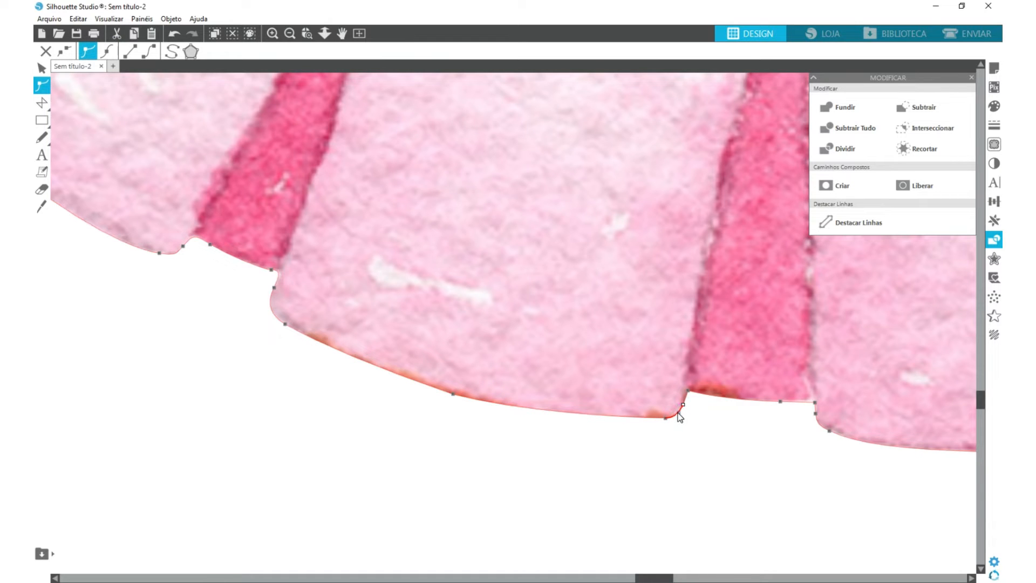
click(666, 419)
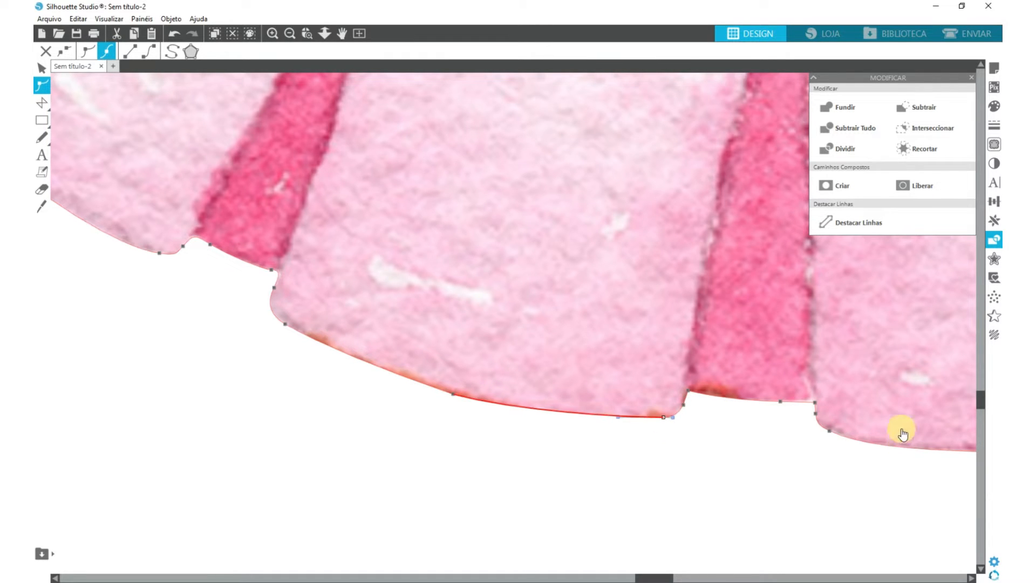
- Move the other leg's remnant points up onto the skirt hem at both corners of the next dark pleat
drag(902, 428, 387, 425)
drag(549, 483, 763, 391)
drag(853, 426, 487, 452)
drag(522, 503, 416, 399)
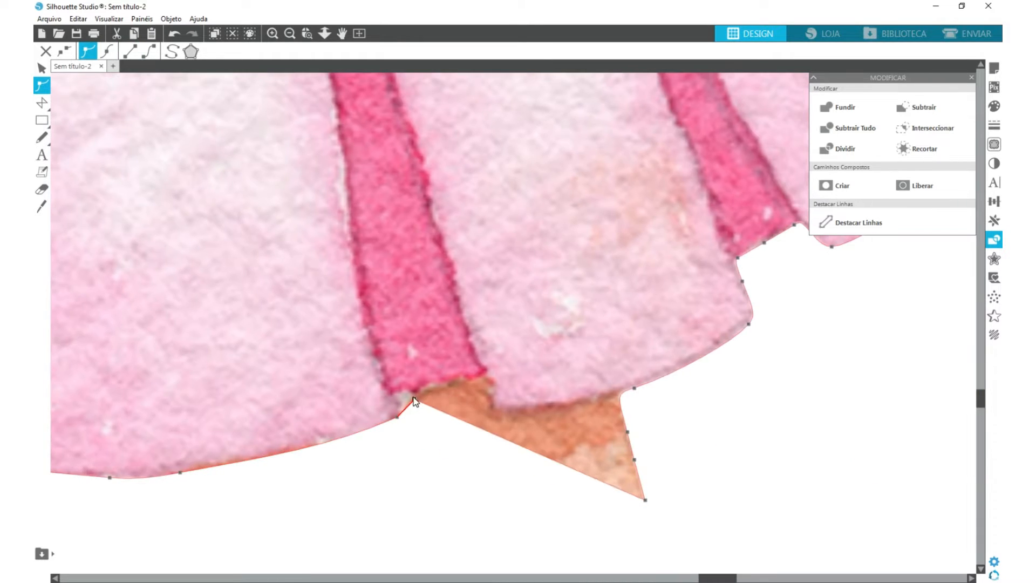
drag(486, 429, 484, 379)
click(416, 399)
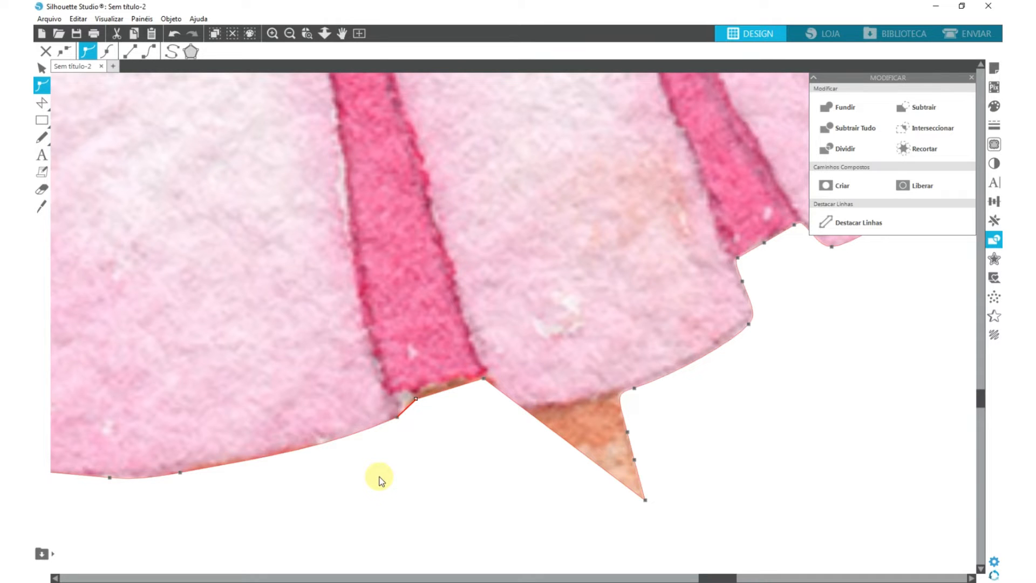
- Smooth the hem points under this dark pleat and adjust them so the outline follows its lower edge
drag(378, 479, 520, 367)
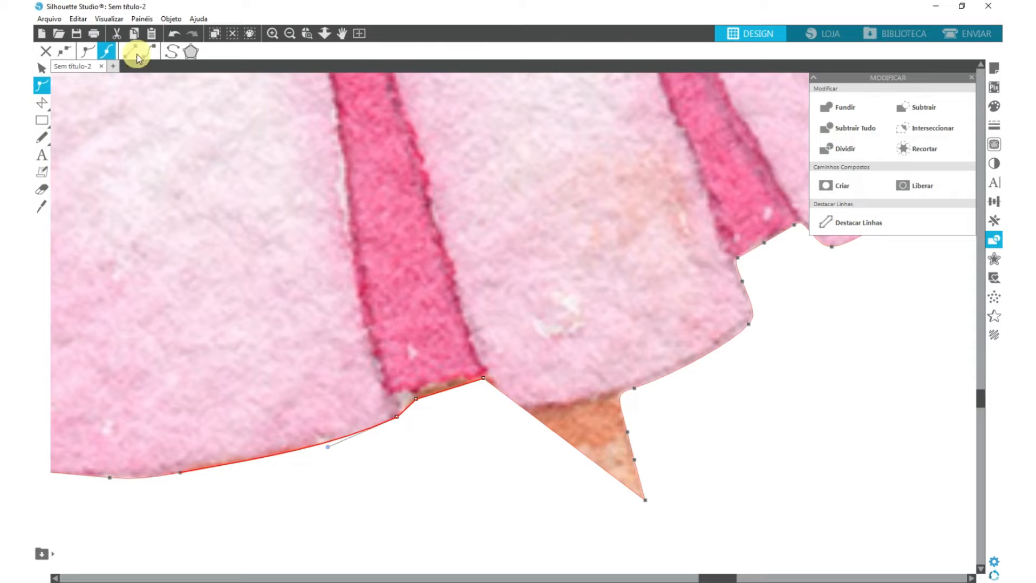
click(107, 52)
drag(413, 409, 409, 407)
drag(484, 378, 460, 380)
drag(554, 409, 491, 421)
- Move the leg remnant's tip onto the skirt panel's corner and delete the surplus leg points along the hem
drag(646, 501, 493, 411)
click(628, 432)
key(Delete)
key(Delete)
click(635, 388)
scroll(568, 396, down, 7)
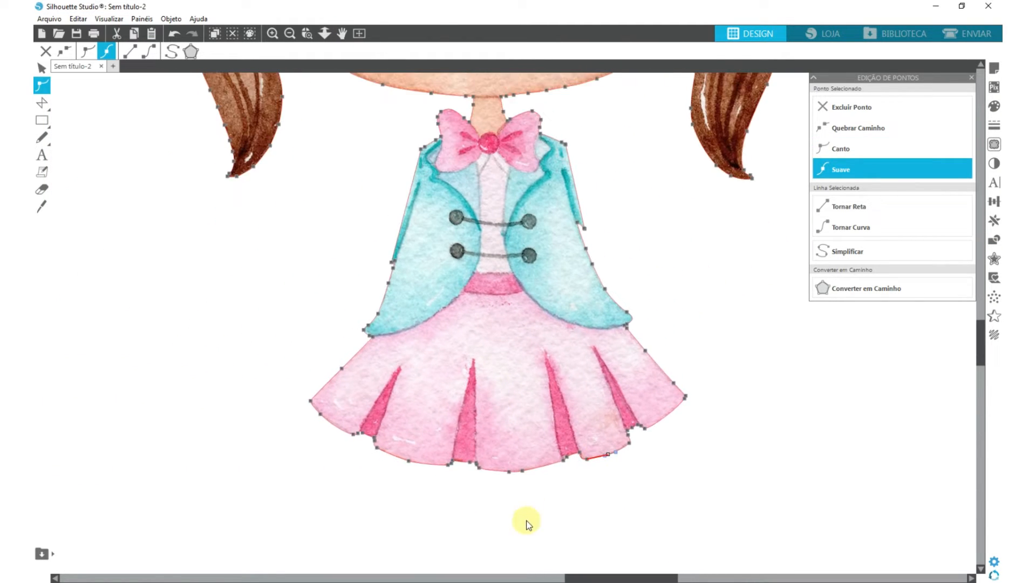
click(526, 517)
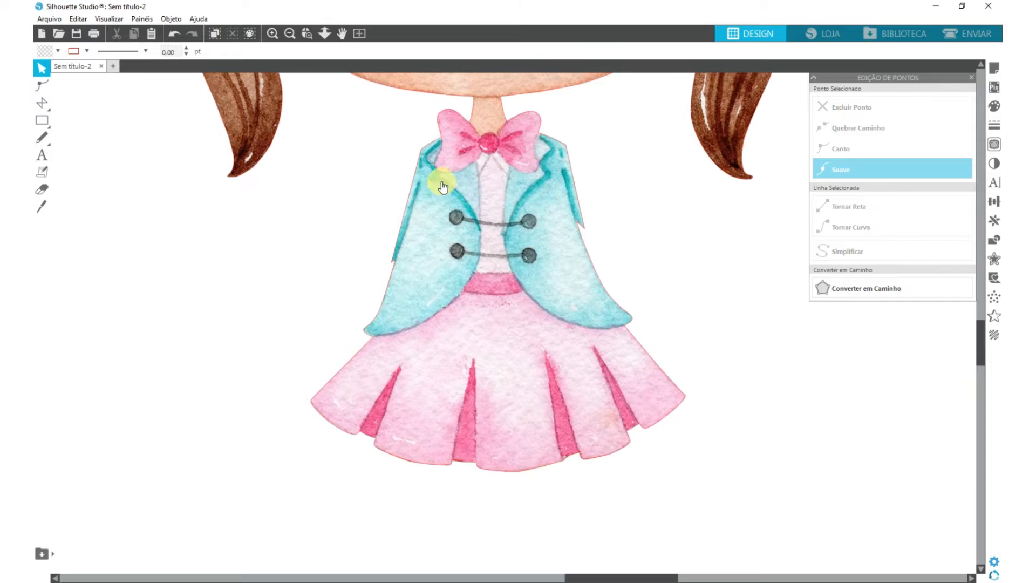
- Delete the leftover sleeve point on the jacket's left edge and tidy the outline on its opposite edge
scroll(398, 210, up, 5)
double_click(399, 215)
click(384, 398)
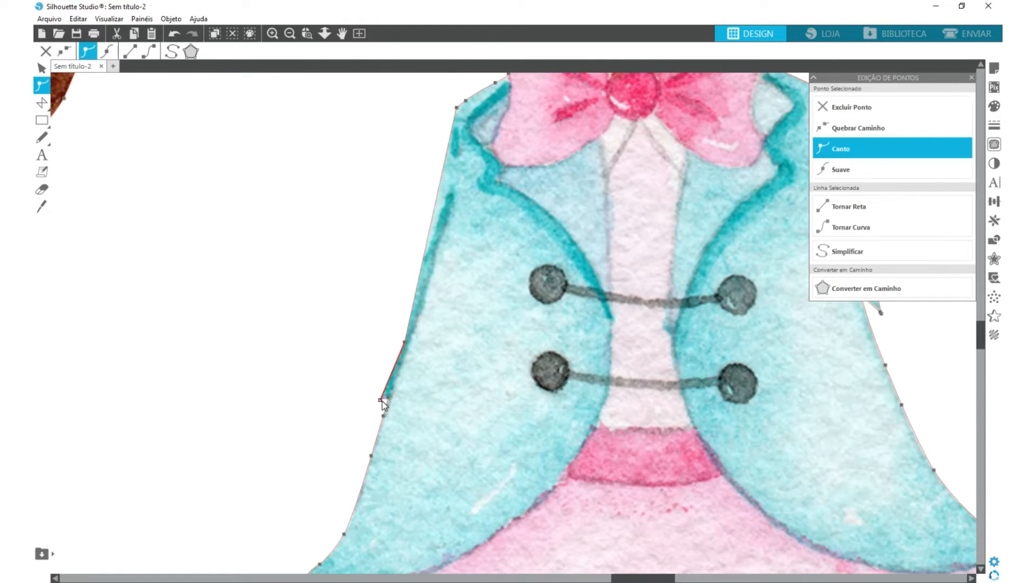
key(Delete)
drag(502, 226, 485, 210)
scroll(478, 315, down, 6)
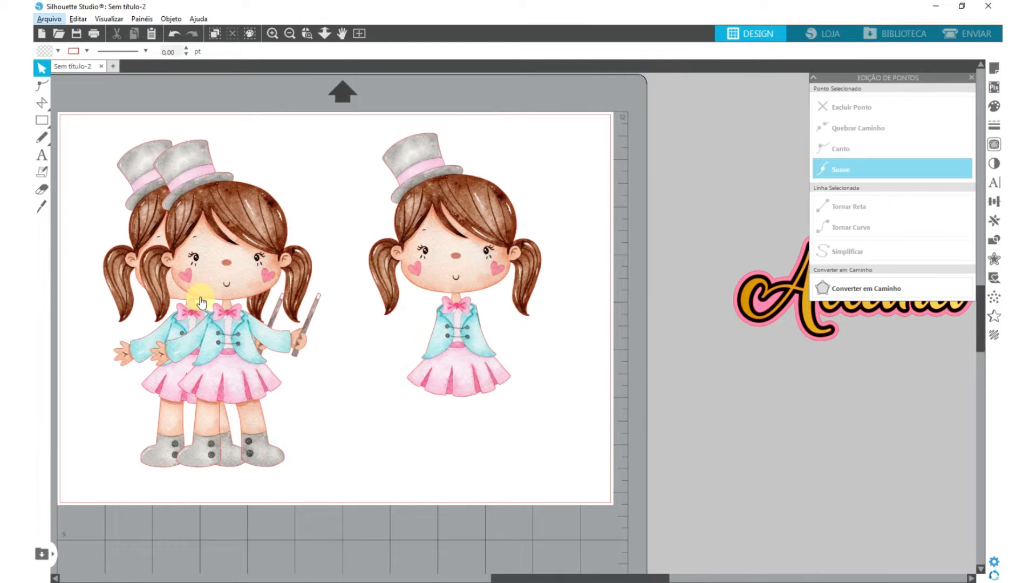
- Separate the overlapping full-body girls and try the trimmed figure on top of one of them
drag(222, 272, 183, 276)
drag(266, 275, 320, 244)
drag(420, 235, 325, 235)
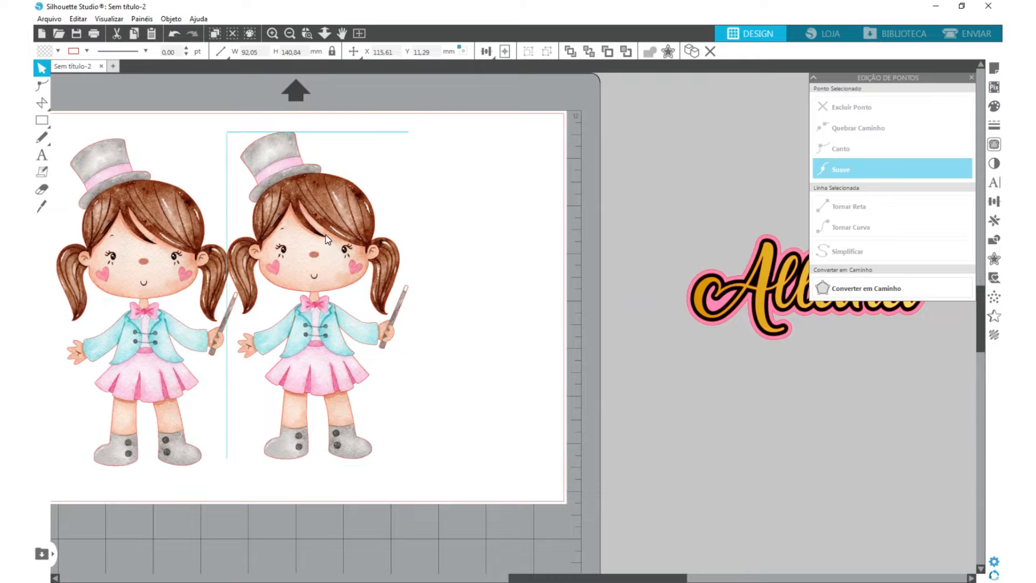
drag(301, 342, 395, 321)
- Stack the full-body girls and the trimmed figure on one another with a slight offset
click(137, 279)
mouse_move(137, 279)
mouse_down()
mouse_move(133, 303)
mouse_move(134, 242)
mouse_move(134, 273)
mouse_up()
click(111, 304)
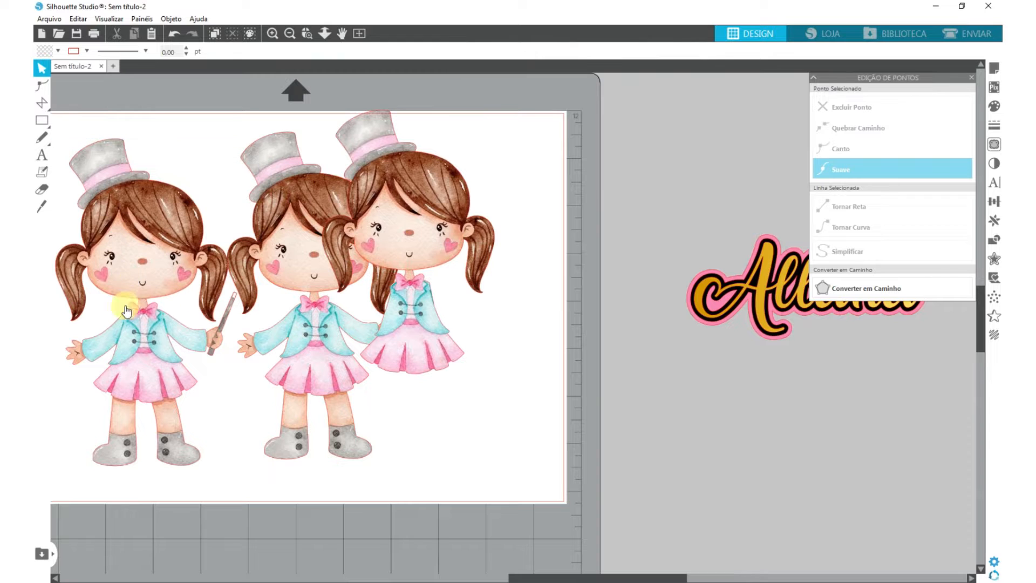
drag(317, 265, 163, 268)
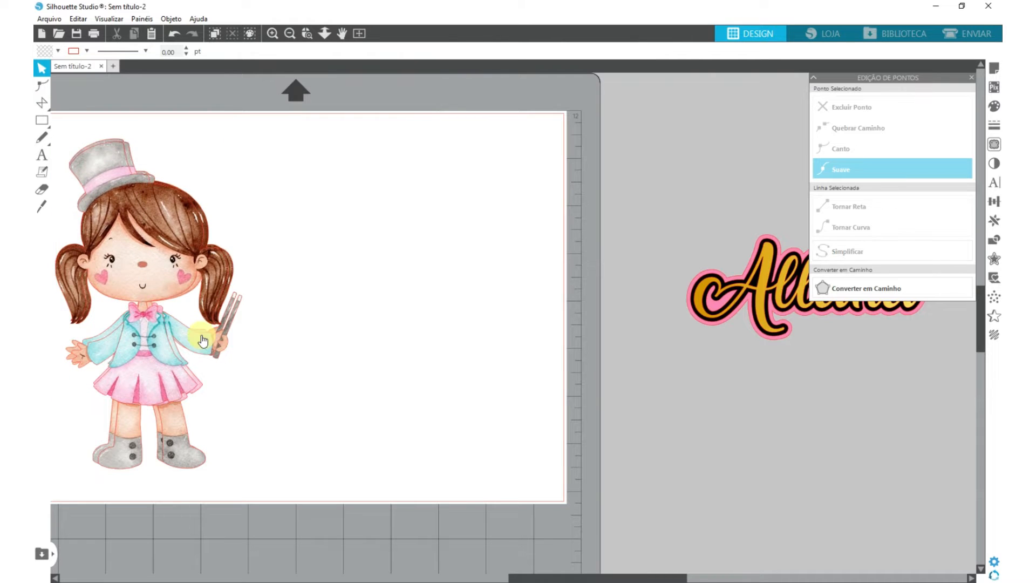
- Take the trimmed figure off the stack and duplicate it, spacing the copies beside the full-body girls
key(ctrl+z)
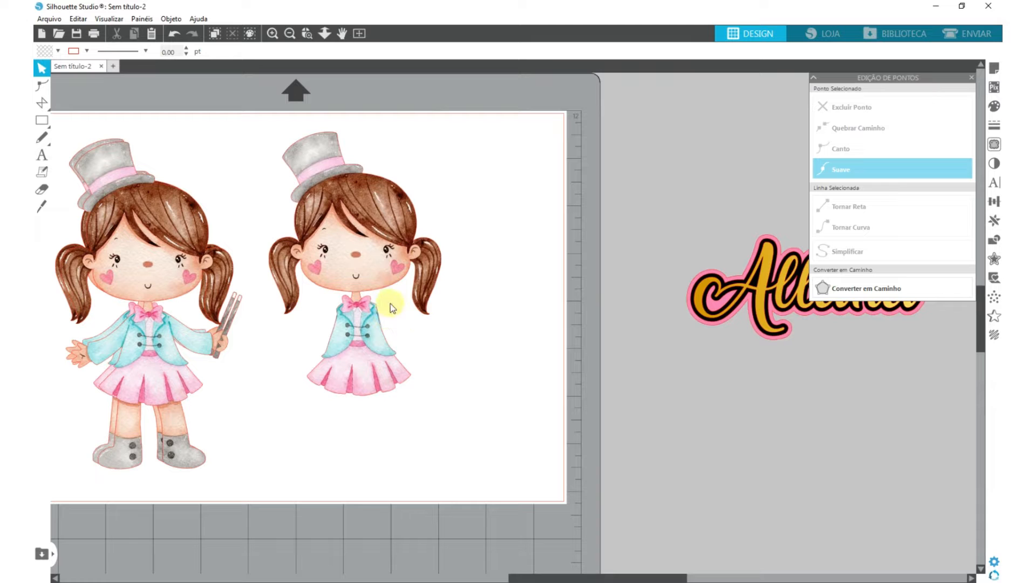
drag(360, 249, 564, 258)
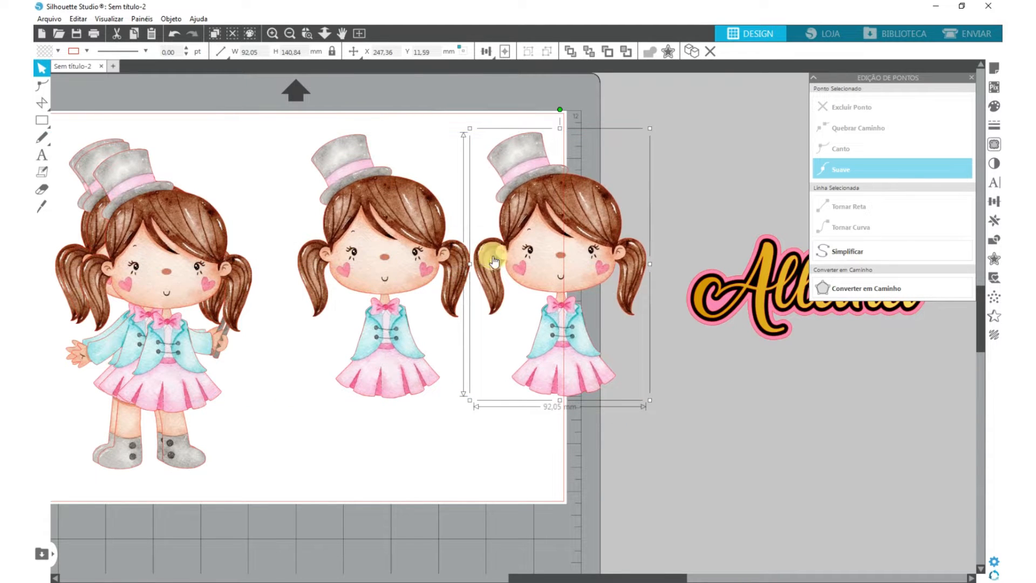
drag(392, 264, 381, 312)
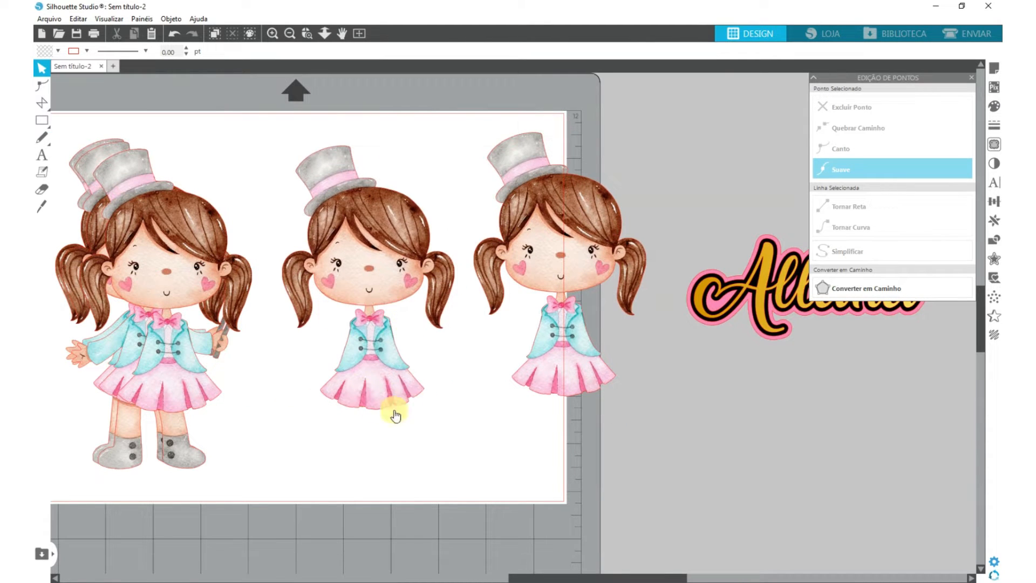
- Draw a closed polygon of about 73 by 67 mm around the middle figure's bow, jacket and skirt
click(41, 103)
scroll(370, 308, up, 5)
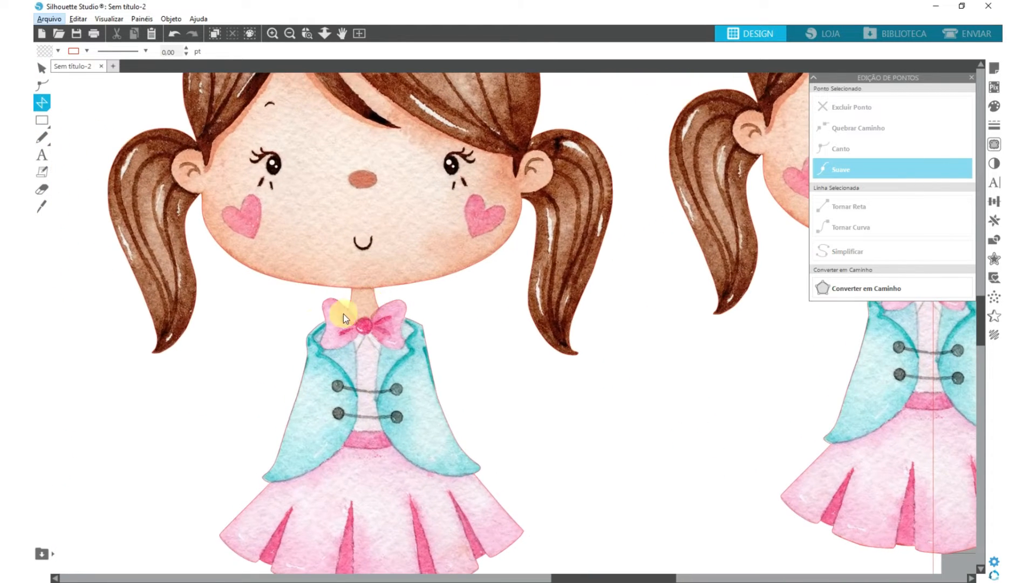
click(289, 320)
click(329, 294)
click(352, 297)
click(406, 296)
double_click(448, 310)
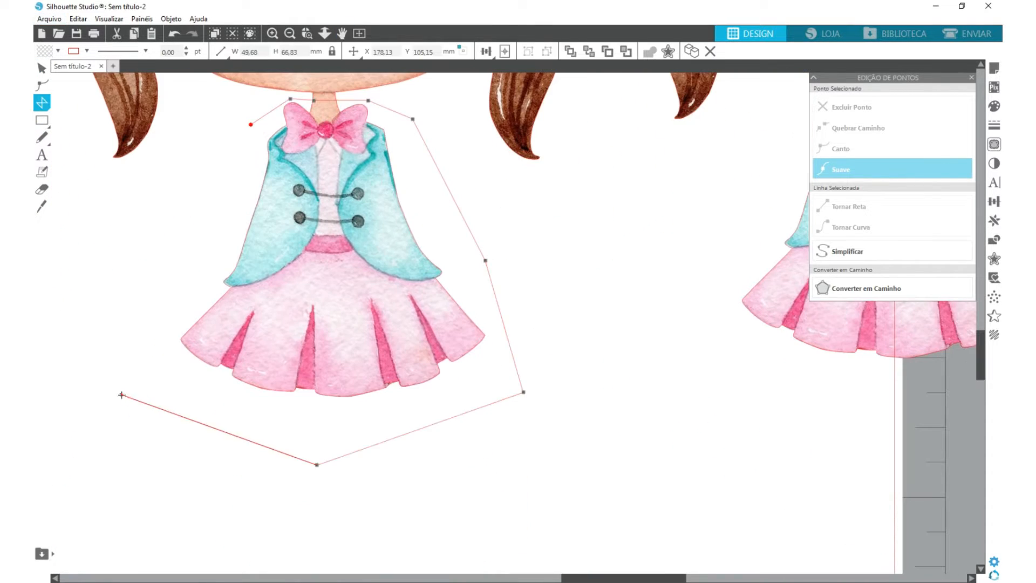
click(138, 293)
click(194, 203)
click(250, 144)
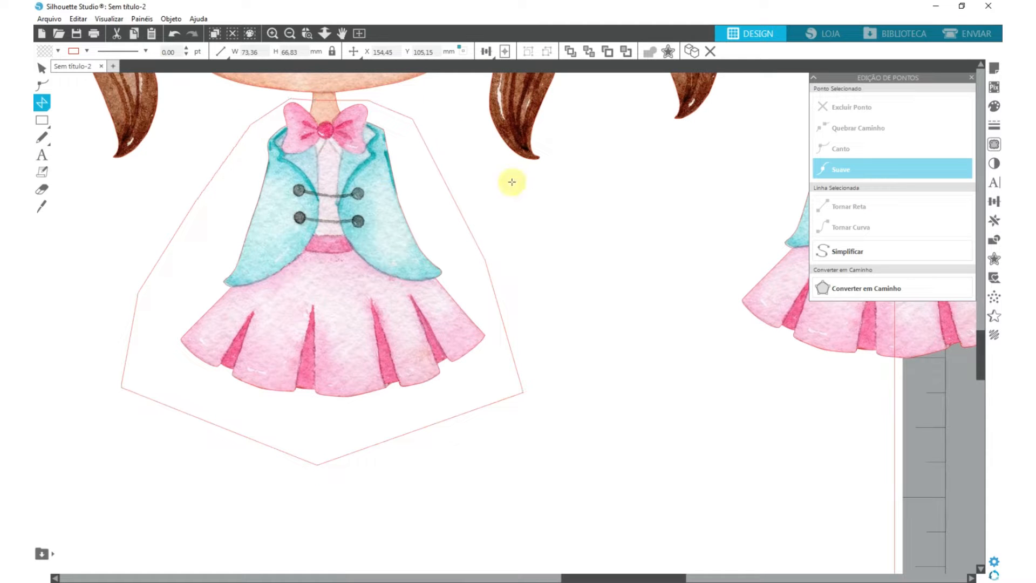
click(41, 67)
scroll(381, 270, down, 5)
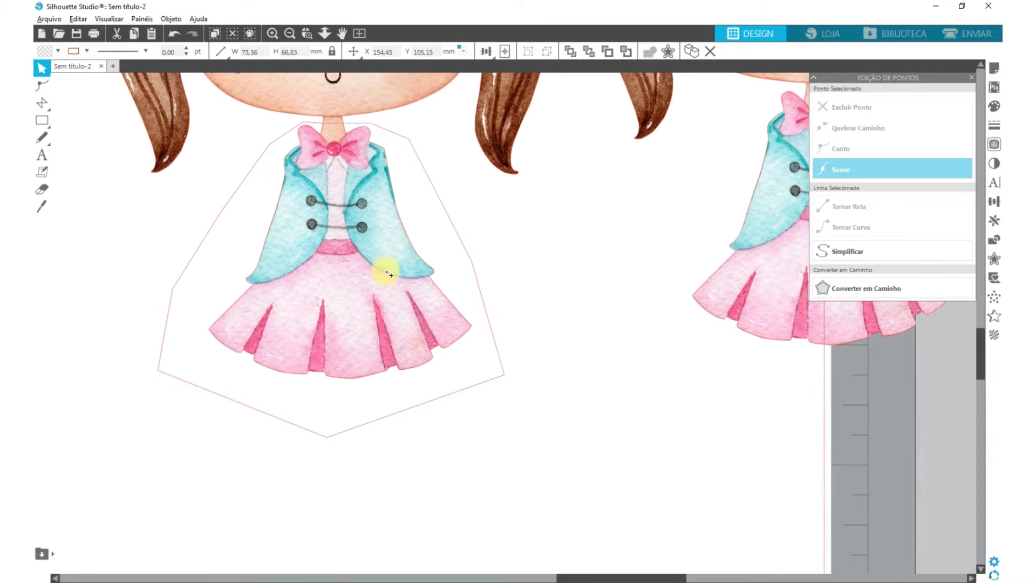
- Crop the middle figure with the polygon to keep only the outfit, and reposition the outfit piece on the page
scroll(296, 165, down, 1)
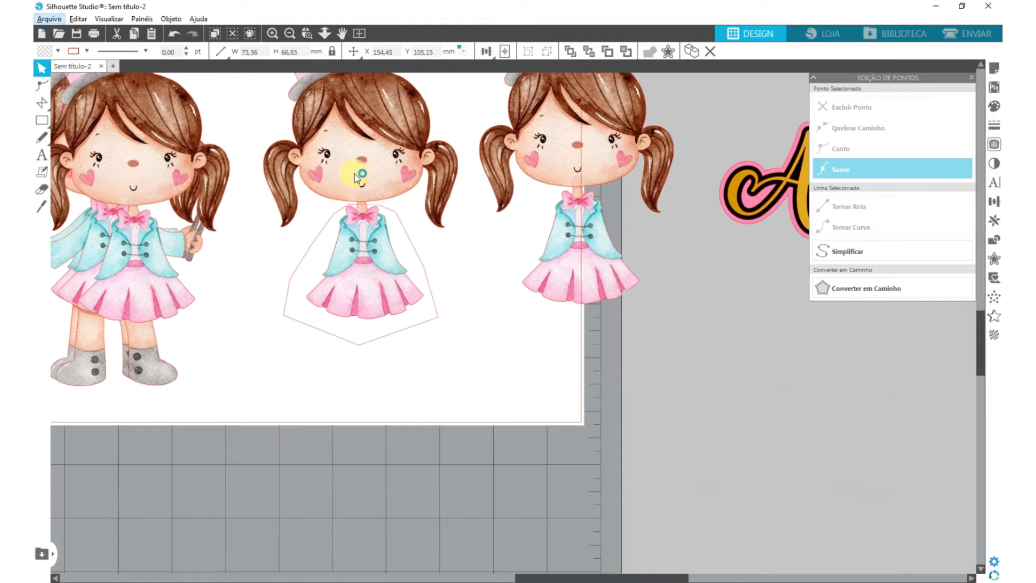
drag(357, 176, 391, 281)
drag(238, 306, 375, 418)
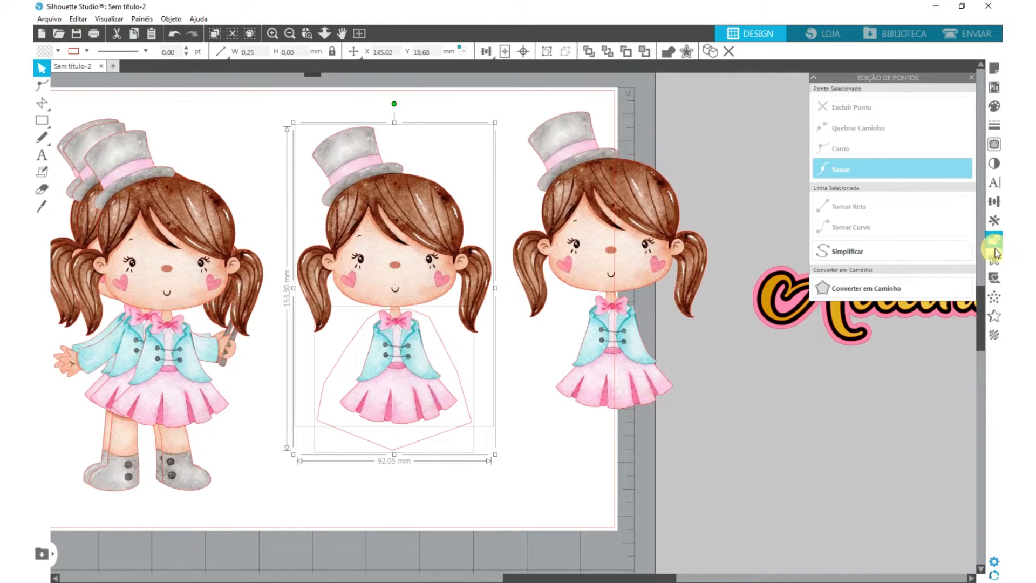
click(996, 246)
click(925, 149)
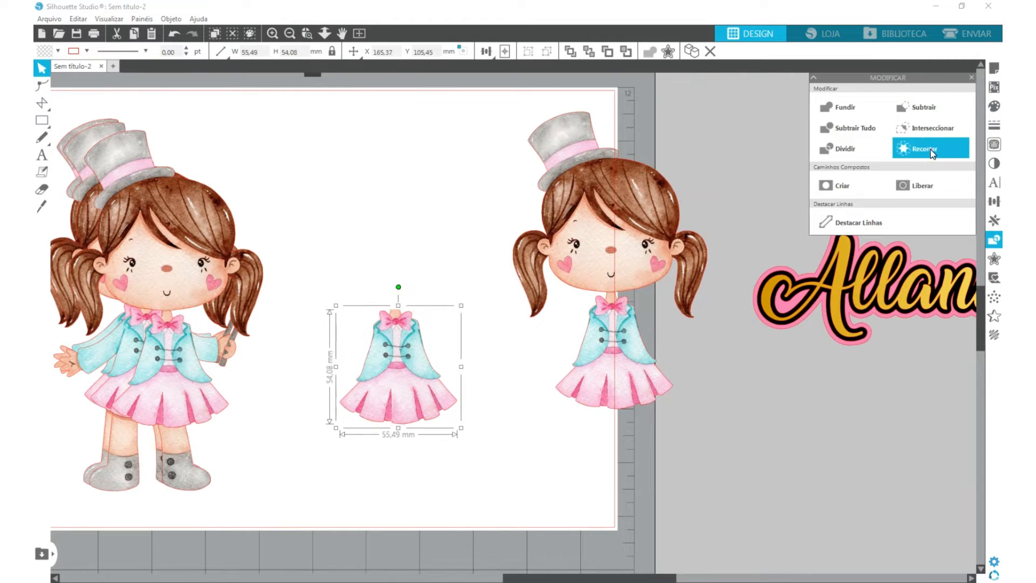
drag(403, 382, 305, 382)
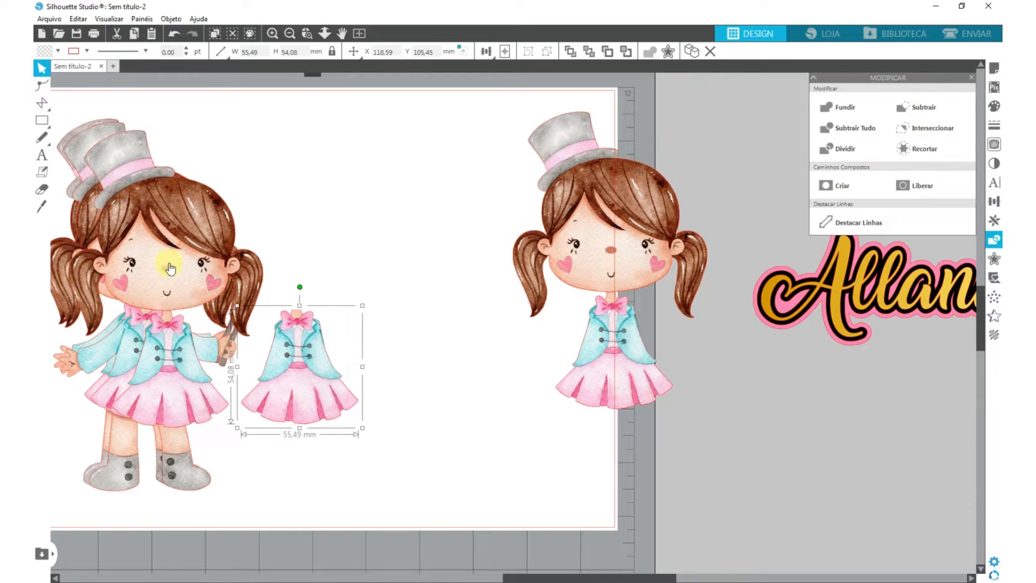
drag(307, 335, 396, 328)
- Edit the outfit's neck points down to the bow's centre knot to cut away the neck
scroll(384, 324, up, 5)
scroll(368, 285, up, 3)
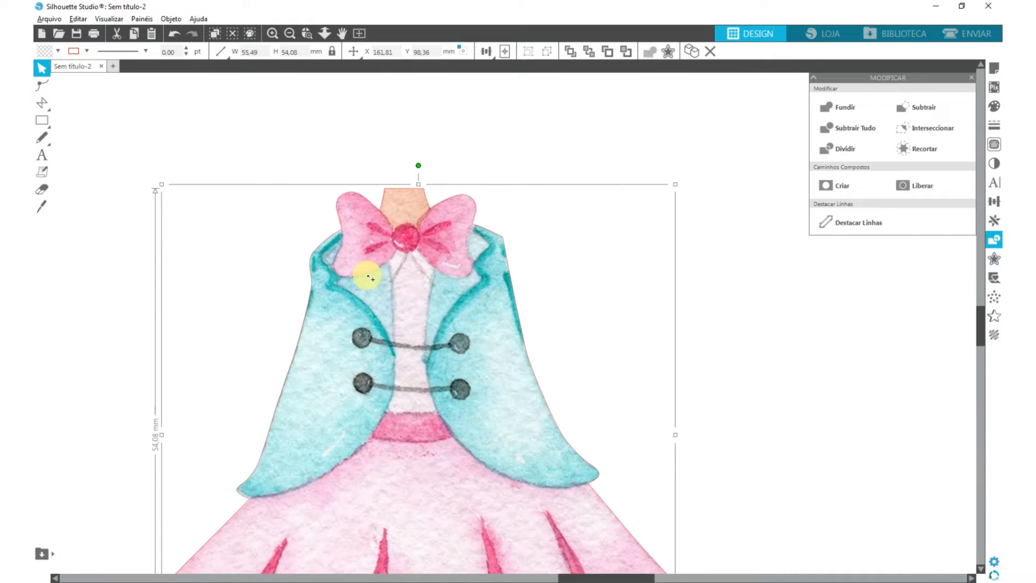
scroll(426, 213, up, 1)
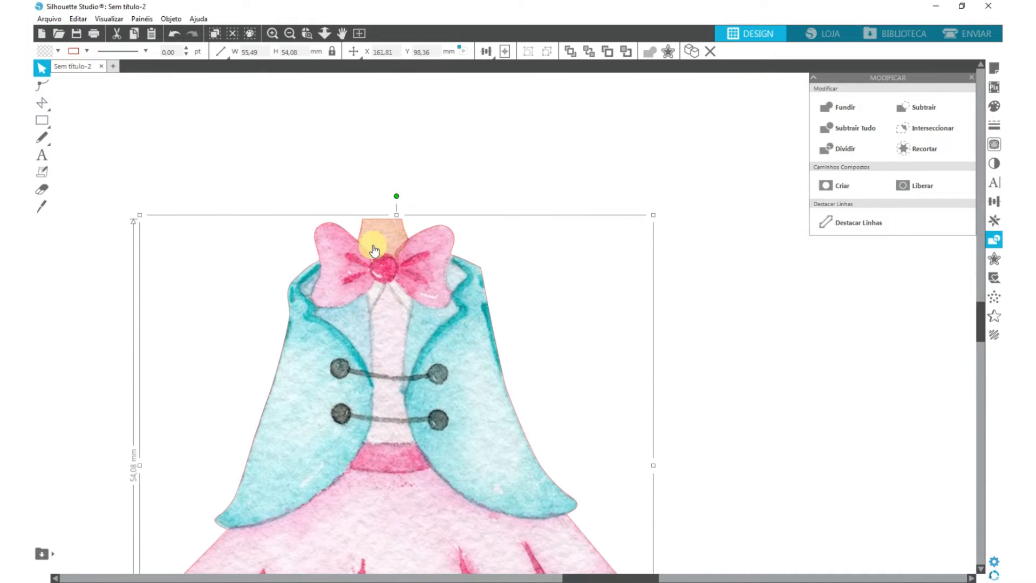
click(42, 85)
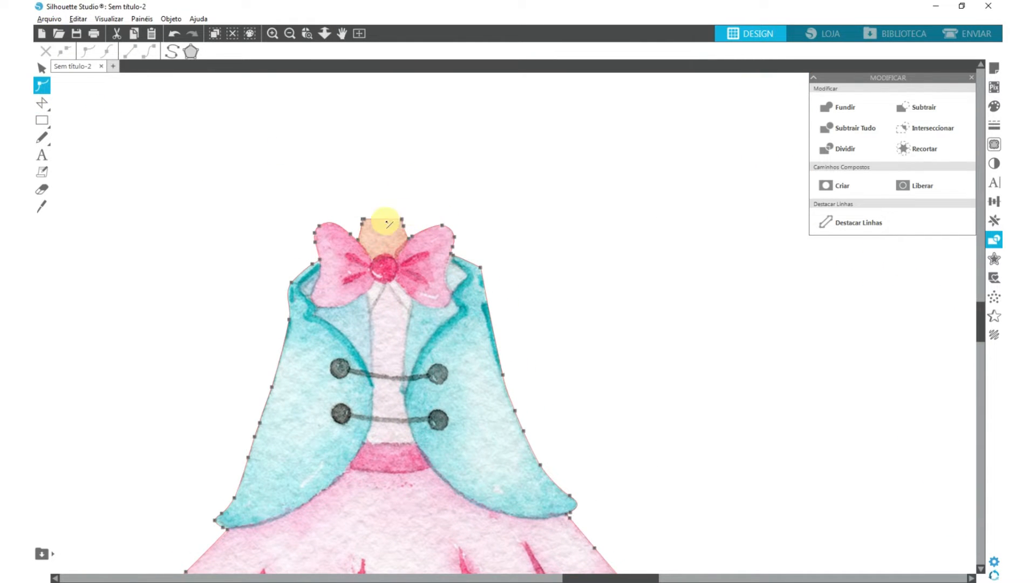
scroll(386, 221, up, 3)
click(444, 265)
drag(405, 267, 408, 313)
click(88, 51)
drag(357, 286, 352, 312)
click(42, 68)
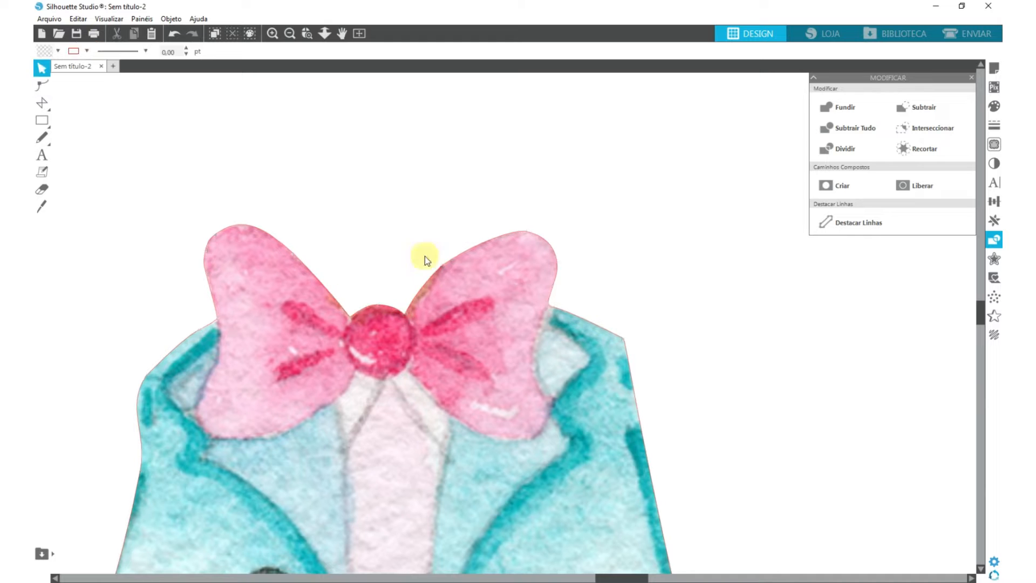
scroll(426, 256, down, 5)
- Shift the full-body and trimmed girls so the stacked layers sit side by side with small offsets
drag(449, 283, 411, 326)
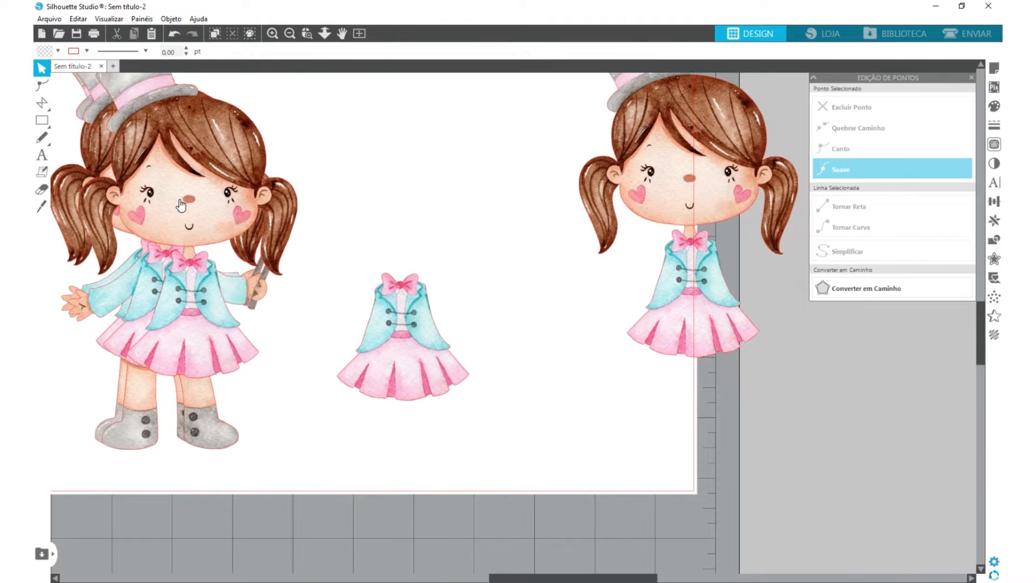
drag(181, 200, 202, 184)
drag(82, 166, 105, 156)
drag(184, 152, 190, 159)
- Try the outfit piece over the top figure of the stack and move the spare trimmed figure closer
drag(397, 317, 195, 286)
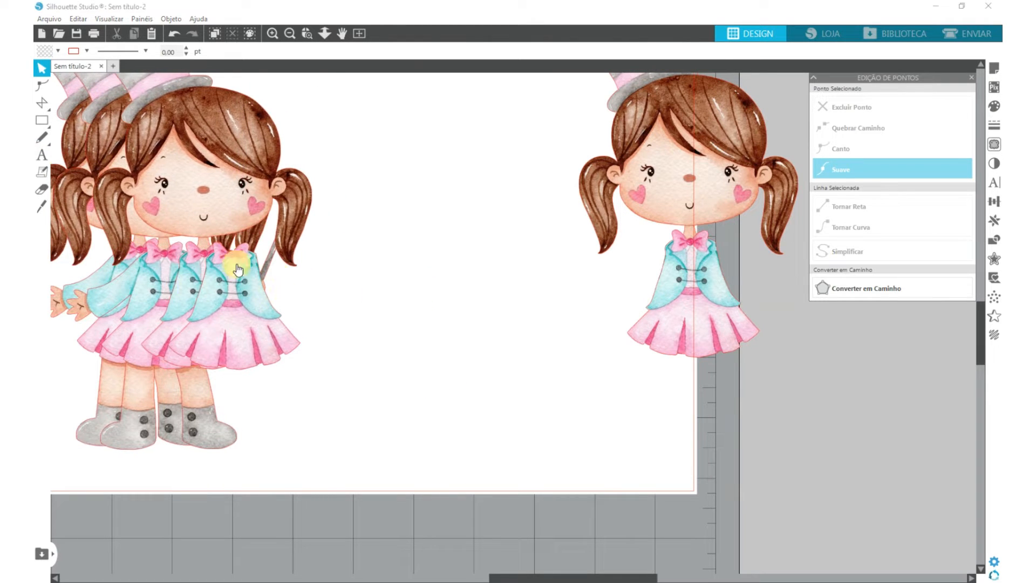
drag(735, 192, 614, 214)
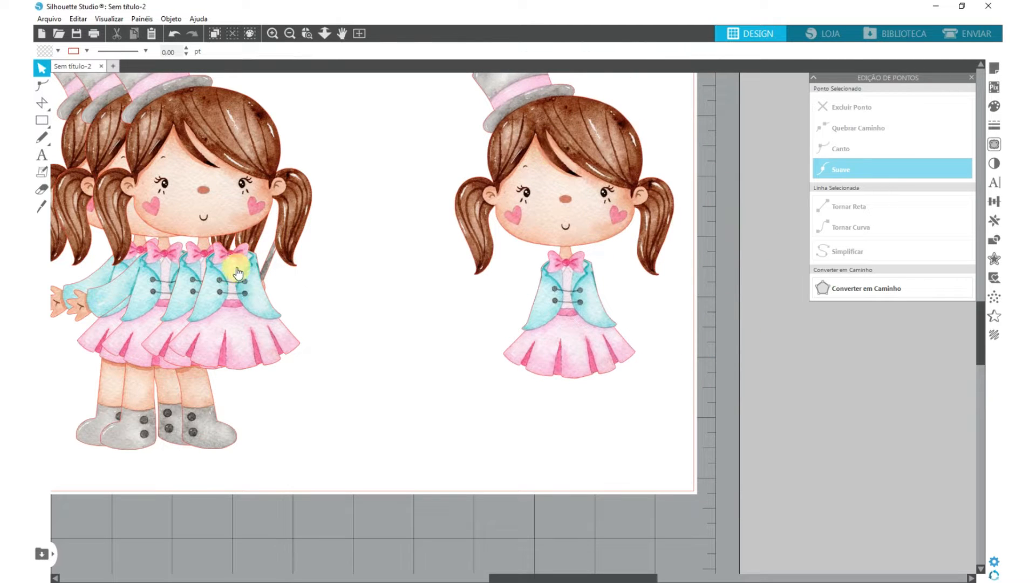
mouse_move(238, 273)
mouse_down()
mouse_move(208, 270)
mouse_move(227, 271)
mouse_up()
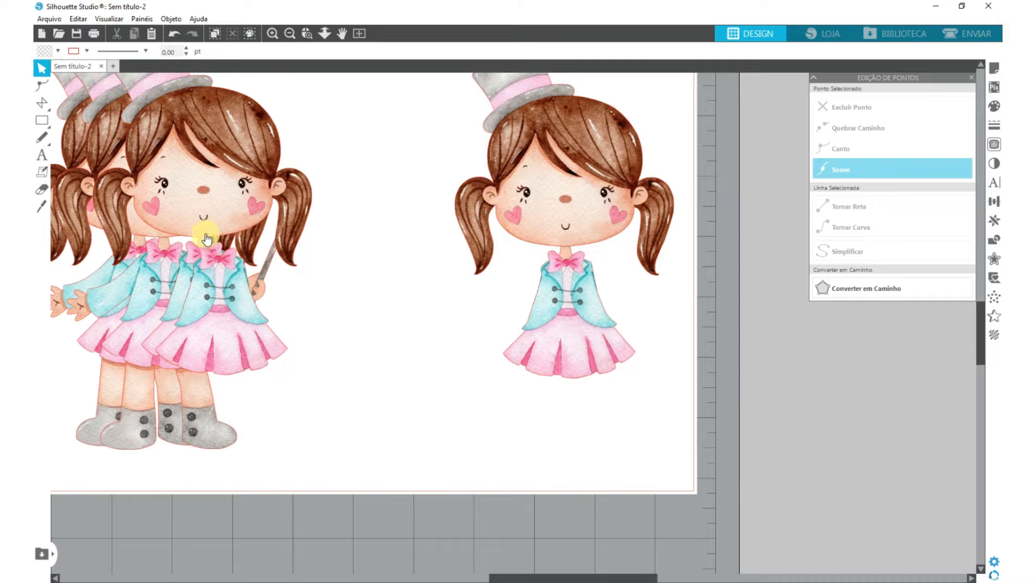
- Duplicate the outfit piece, placing one copy on the figure stack and the other in the free space beside it
drag(201, 264, 364, 267)
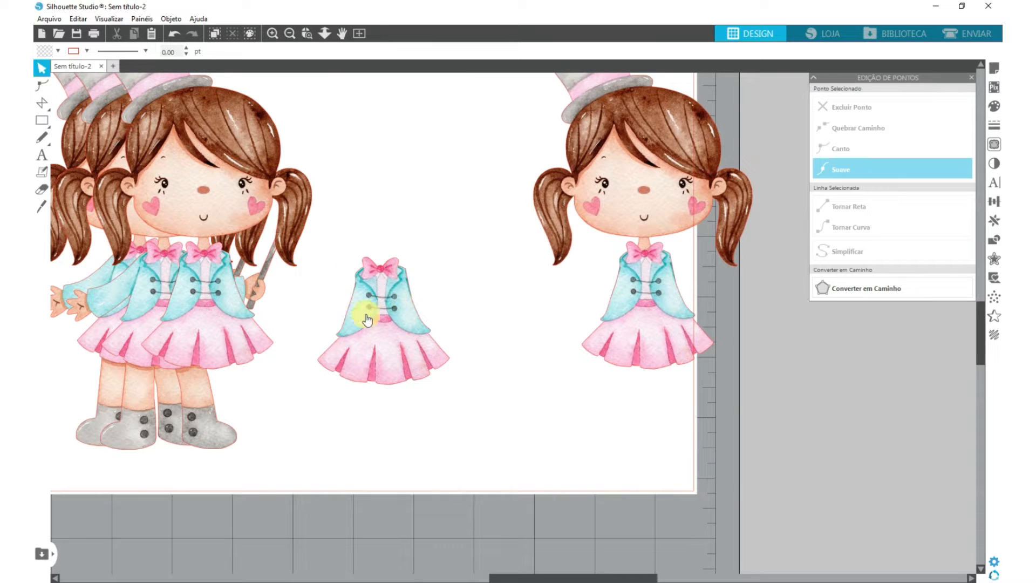
drag(371, 304, 335, 296)
drag(478, 296, 466, 295)
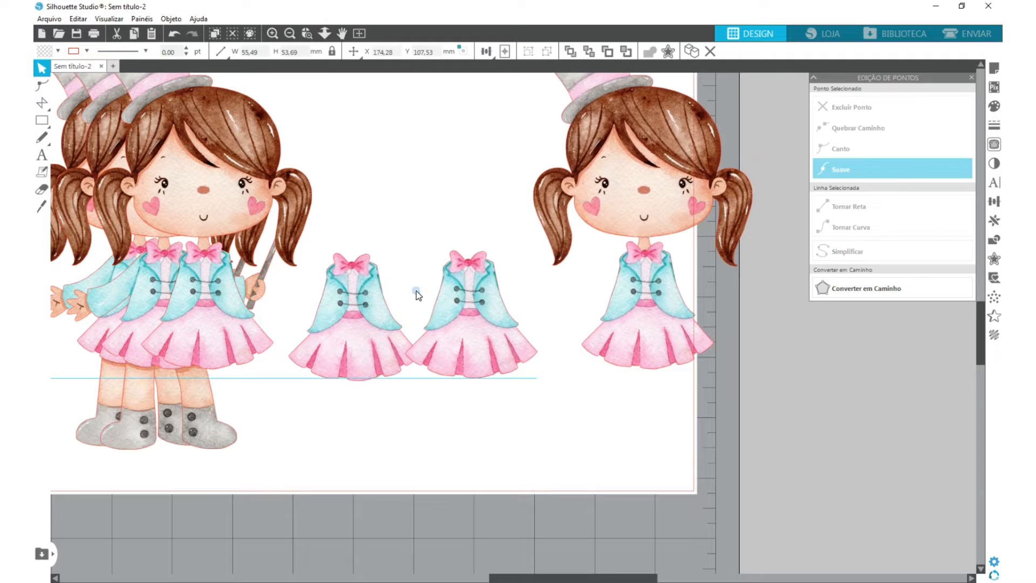
drag(330, 298, 209, 295)
click(381, 293)
drag(502, 295, 419, 296)
- Outline the bow on the spare outfit with a closed polygon and crop the outfit to that shape
scroll(381, 247, up, 5)
click(41, 103)
click(328, 294)
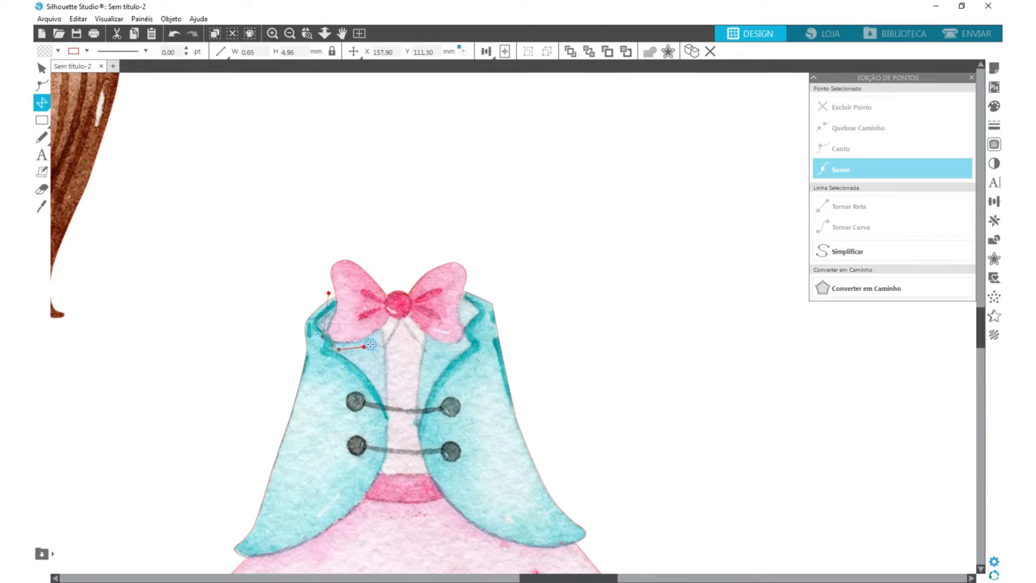
click(473, 344)
shift+click(399, 432)
click(995, 240)
click(924, 148)
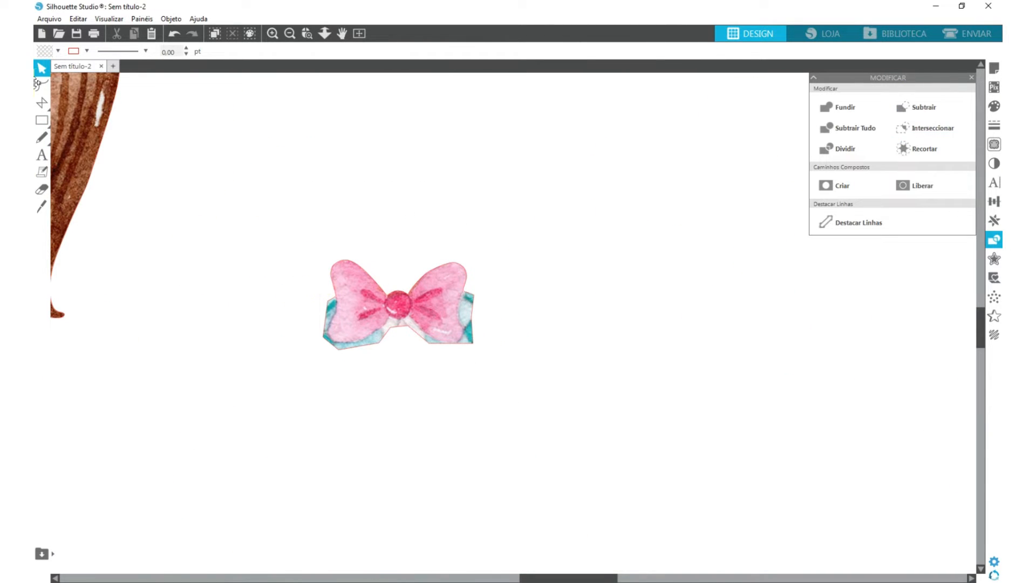
- Reshape the left half of the cropped bow's outline so it follows the pink edge and excludes the teal remnants
click(42, 86)
click(372, 298)
scroll(344, 303, up, 5)
drag(303, 297, 324, 325)
drag(292, 388, 304, 380)
drag(331, 420, 340, 402)
drag(434, 403, 416, 384)
drag(461, 362, 463, 332)
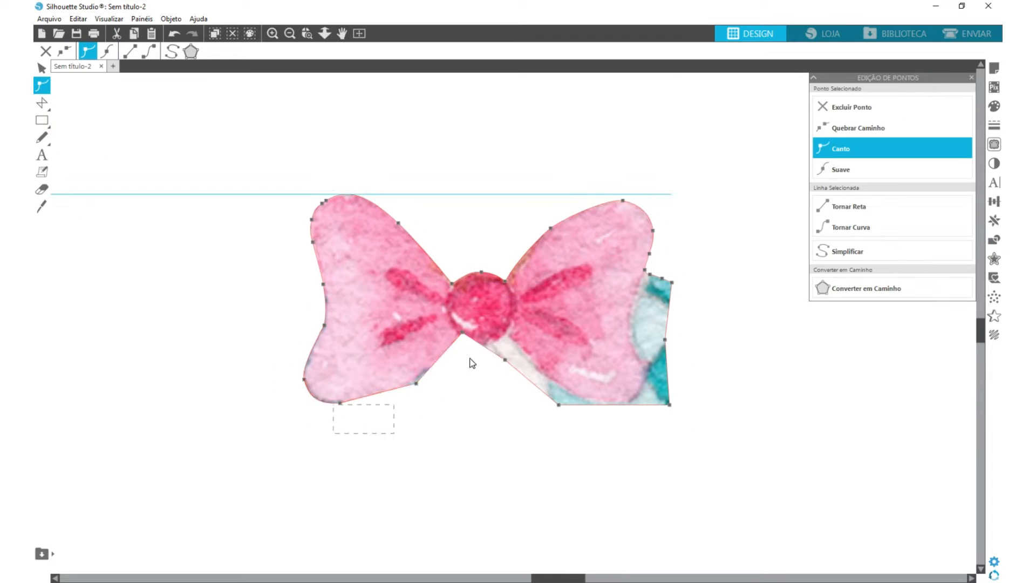
- Pull the outline points of the bow's right half onto its pink edge and delete the surplus corner point
drag(505, 360, 506, 332)
drag(559, 404, 585, 395)
drag(669, 405, 645, 370)
drag(665, 340, 644, 302)
click(672, 282)
key(Delete)
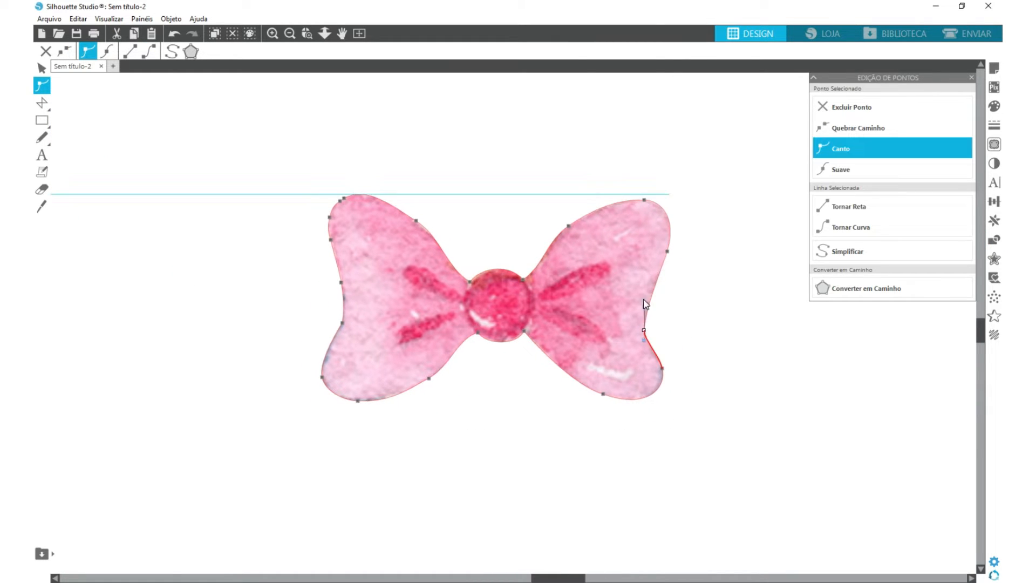
click(323, 377)
click(41, 68)
- Place the bow on the figure stack, bring the spare trimmed girl closer and put a duplicate of her to its right
scroll(431, 358, down, 7)
drag(443, 352, 235, 355)
drag(763, 381, 553, 388)
click(464, 378)
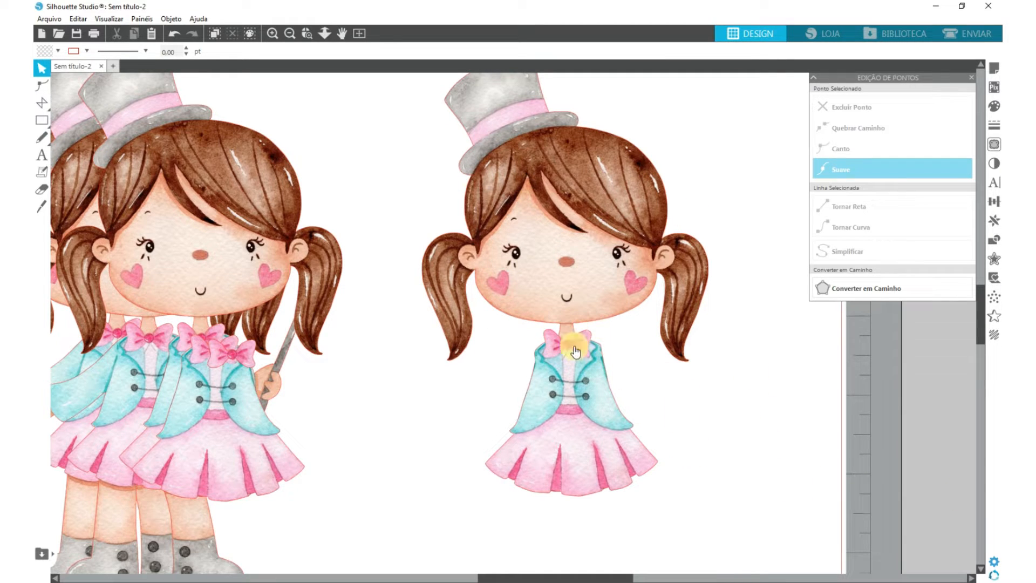
drag(548, 298, 877, 292)
drag(615, 308, 592, 313)
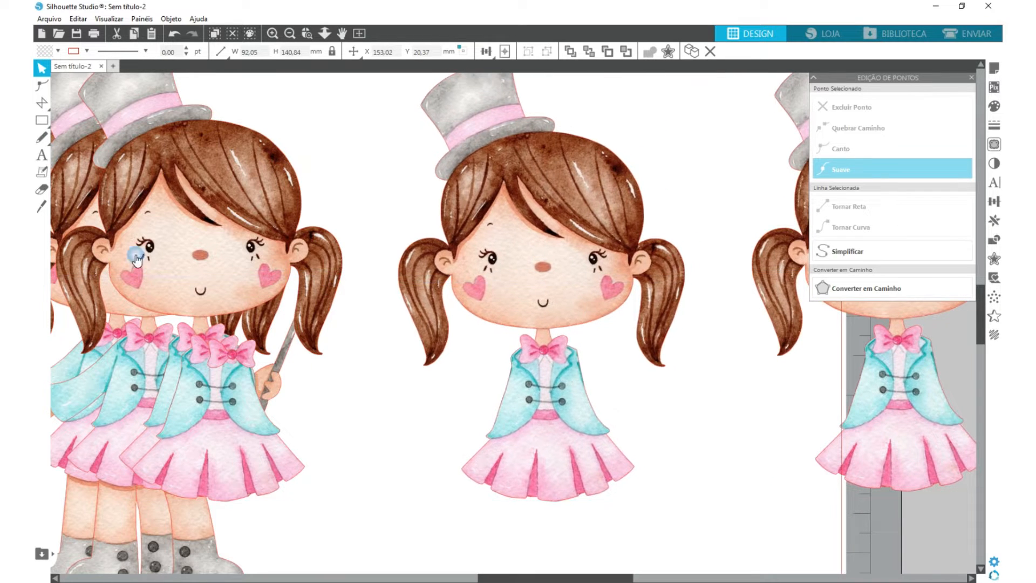
- Cut the outfit off the spare girl beside the stack and clean the neck stub from the head's outline
click(41, 102)
click(40, 68)
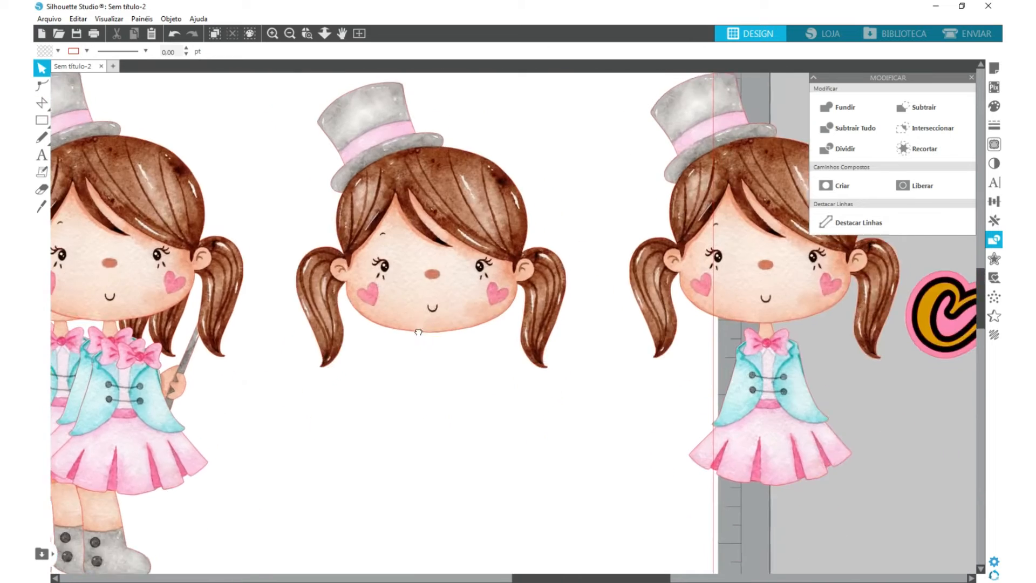
click(429, 324)
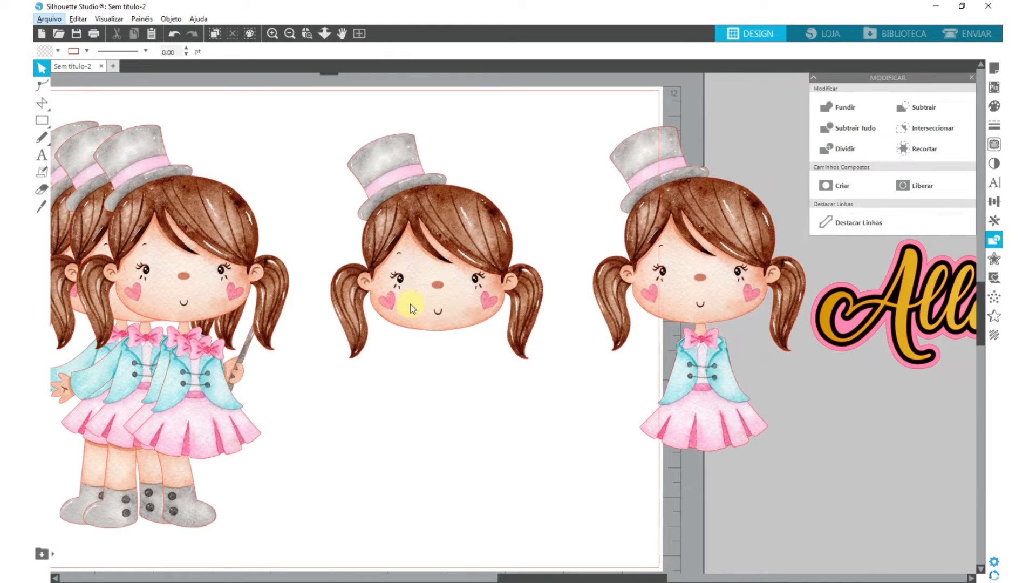
- Delete the extra trimmed girl, then place the pigtailed head on the stack with a copy in the free space
click(730, 293)
key(Delete)
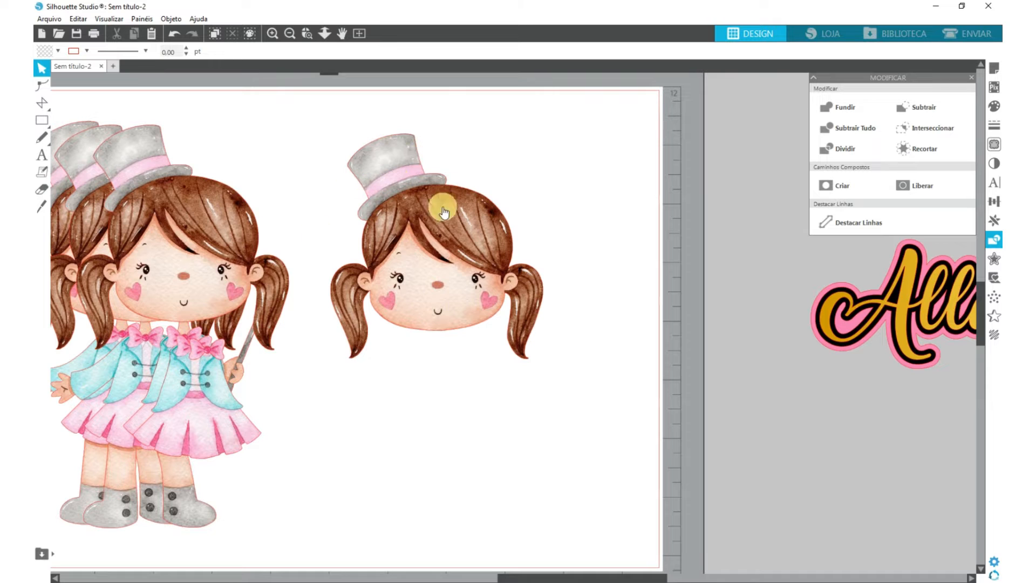
drag(418, 281, 217, 259)
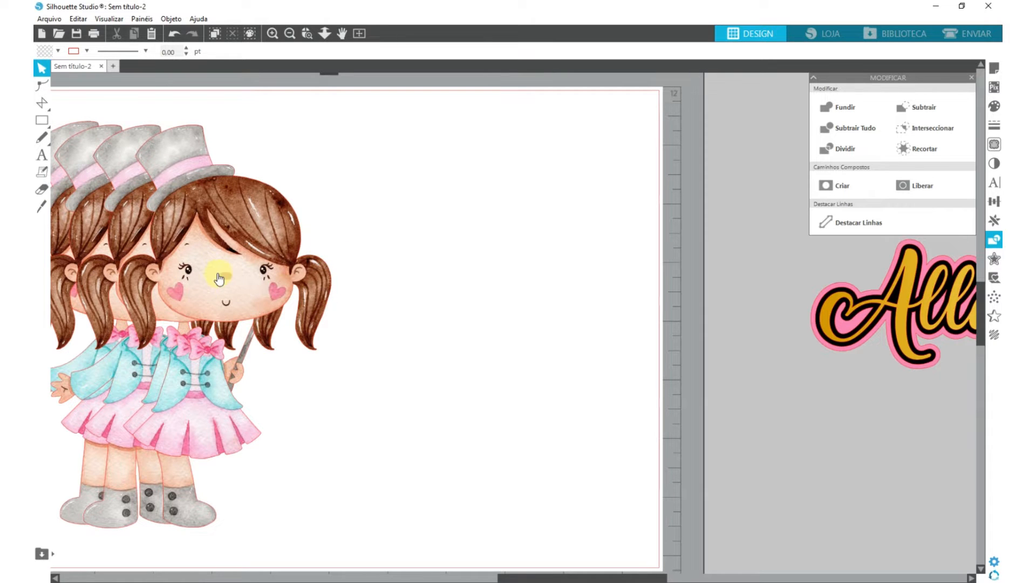
drag(219, 279, 490, 269)
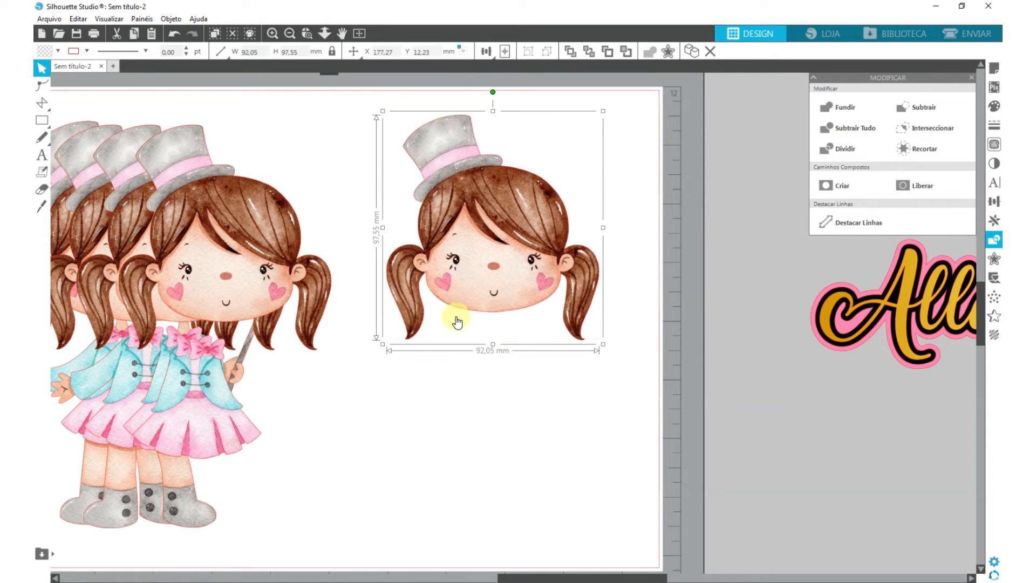
- Cut both pigtails off the spare head and remove the leftover outline points around the ears
scroll(571, 254, up, 3)
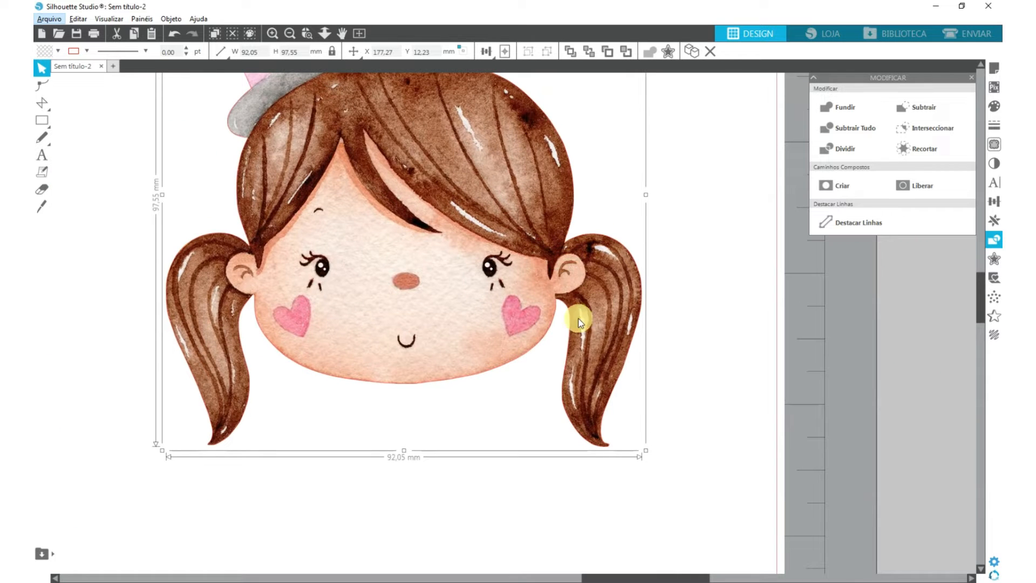
click(43, 103)
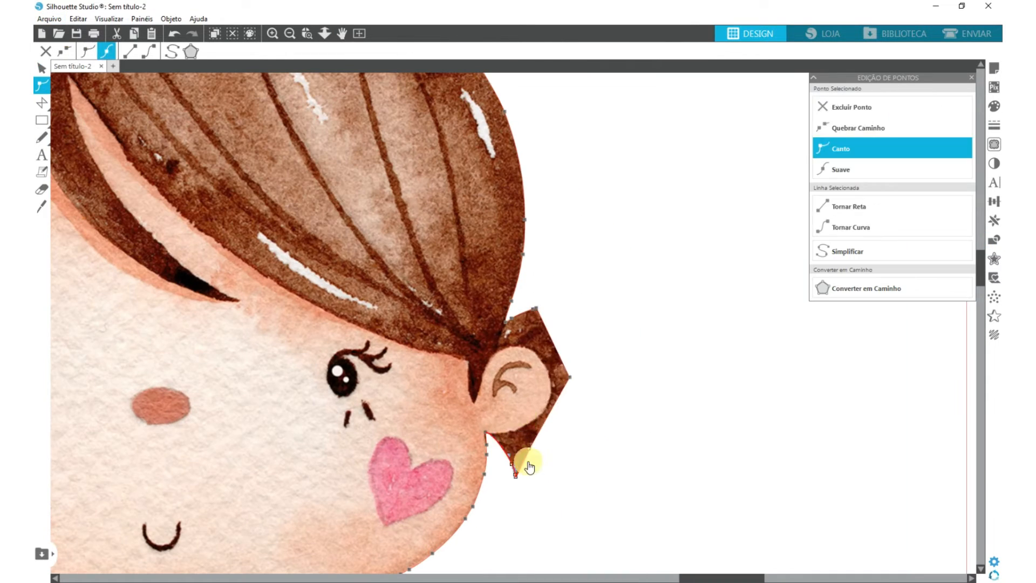
key(Delete)
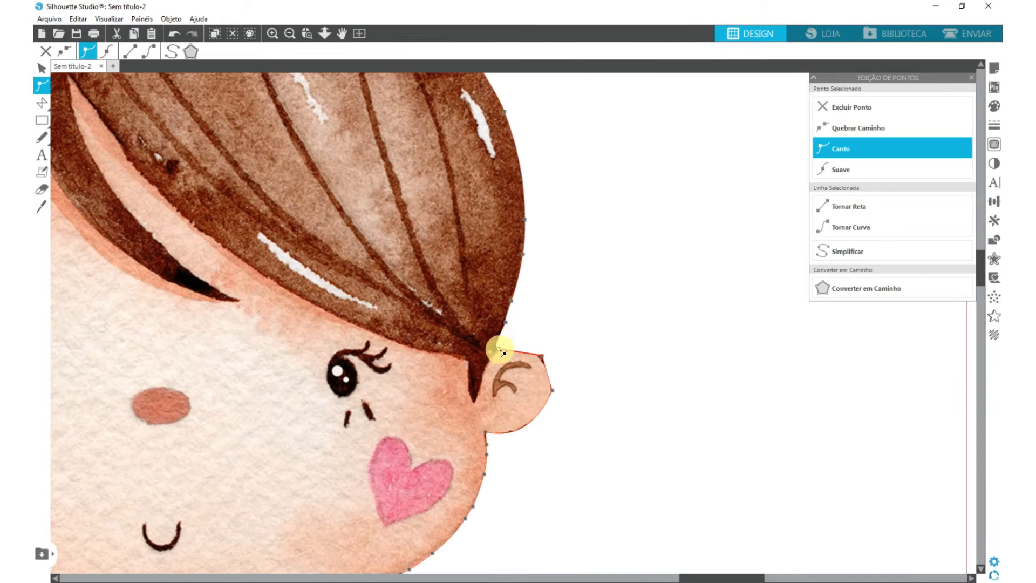
click(548, 419)
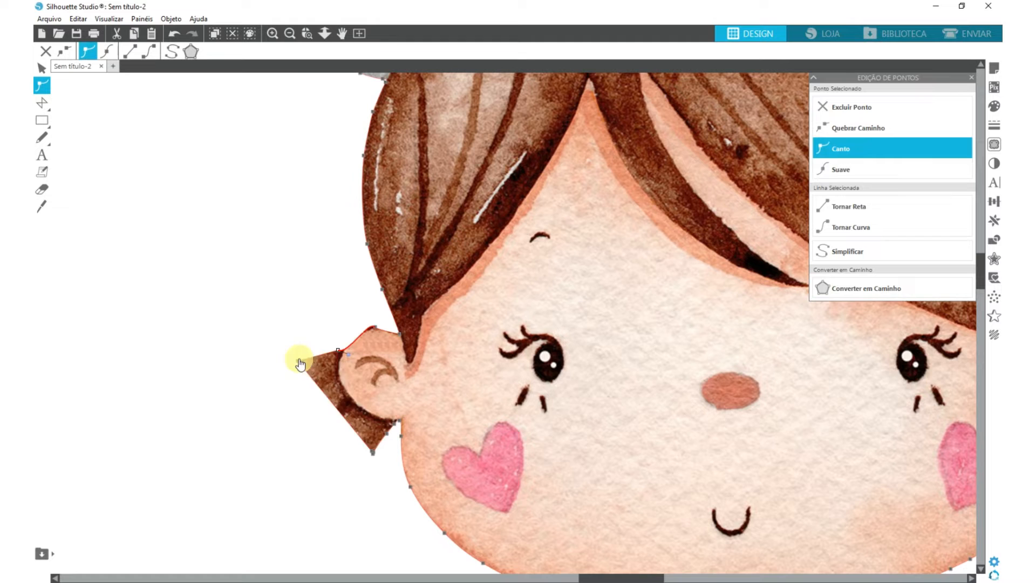
key(Delete)
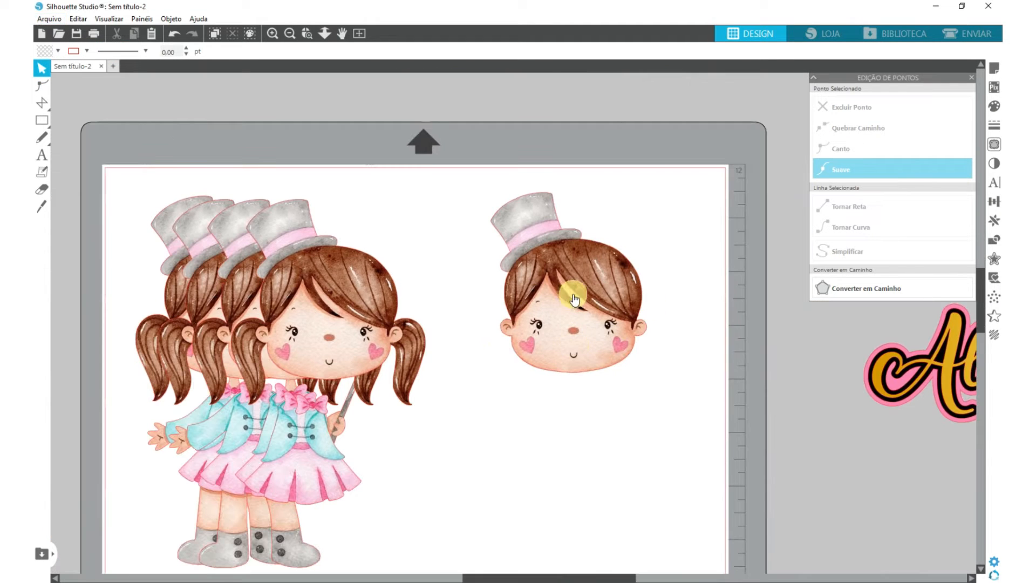
- Duplicate the head without pigtails onto the stack, then crop the spare one to a polygon around its hair and hat
drag(574, 298, 548, 300)
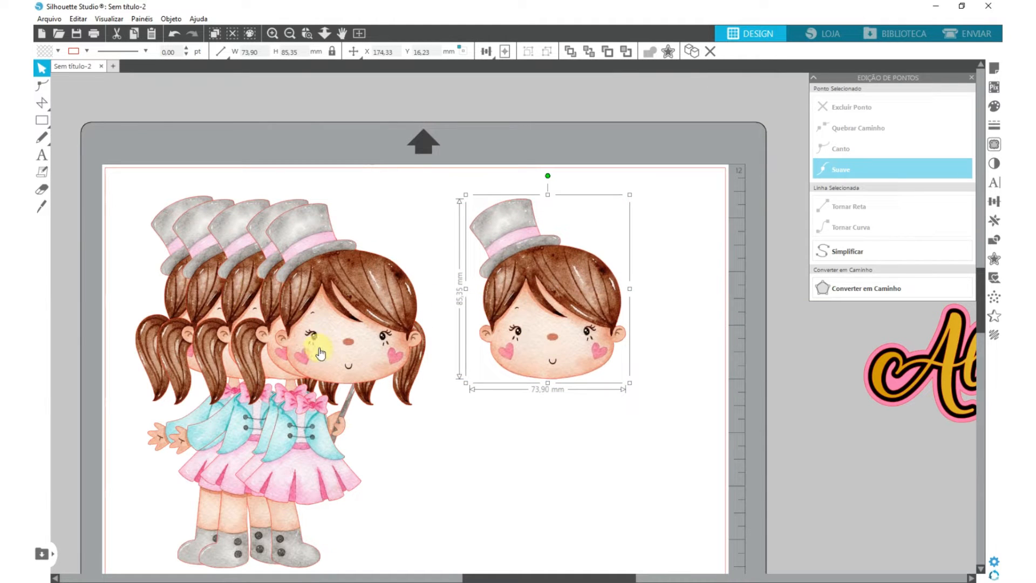
scroll(608, 303, up, 5)
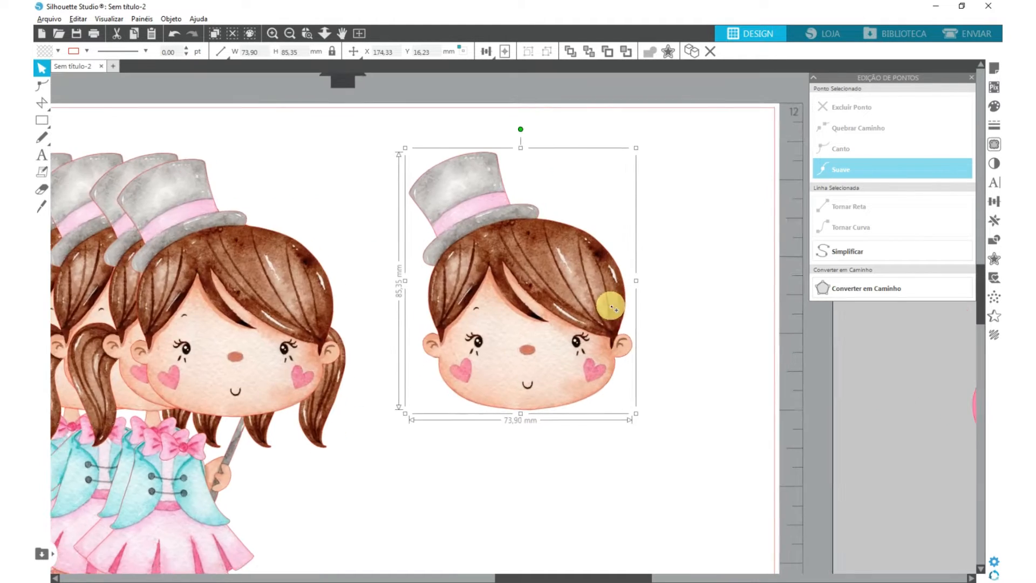
click(42, 102)
click(458, 259)
click(396, 354)
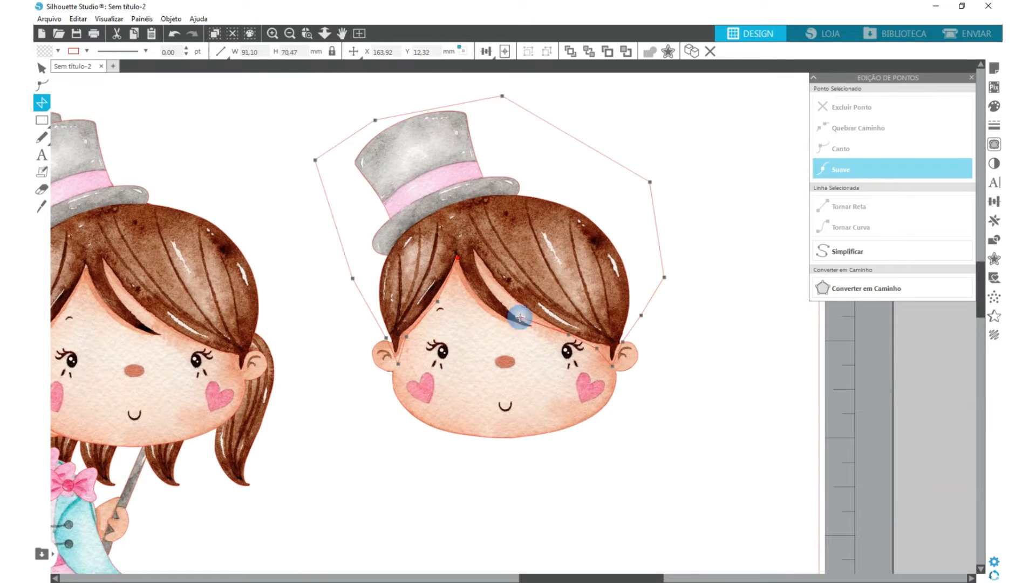
click(994, 240)
- Smooth the hair piece's outline points and fit the left fringe contour to the brown hair edge
click(42, 85)
drag(354, 465, 860, 195)
click(841, 169)
click(388, 393)
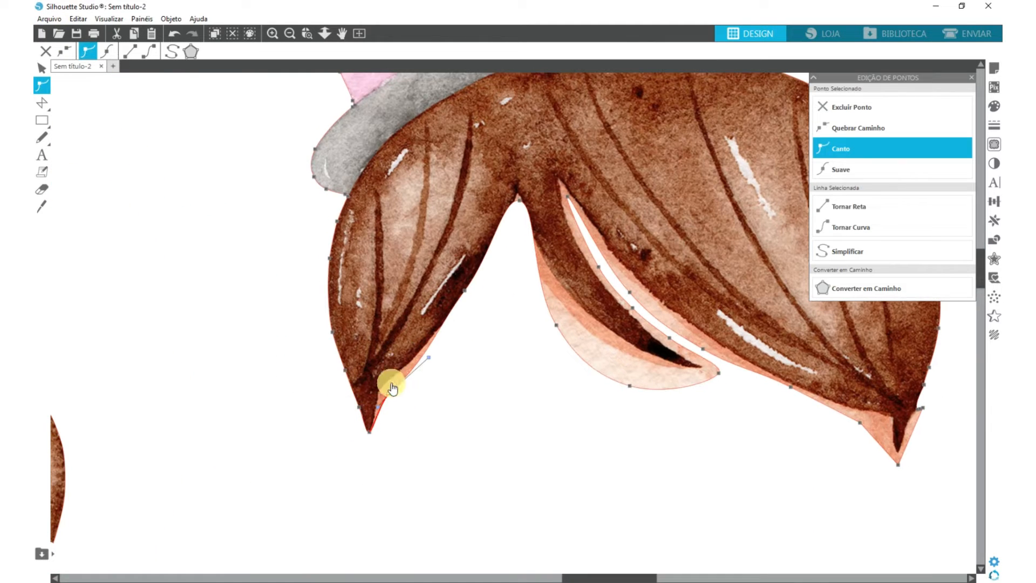
mouse_move(388, 394)
mouse_down()
mouse_move(428, 433)
mouse_move(409, 474)
mouse_move(381, 395)
mouse_up()
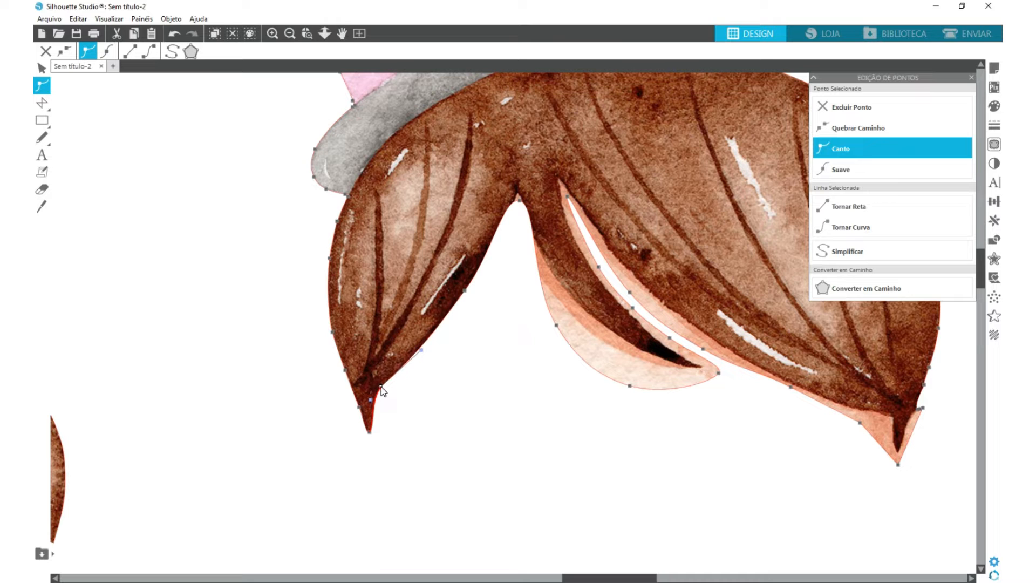
drag(371, 397, 373, 398)
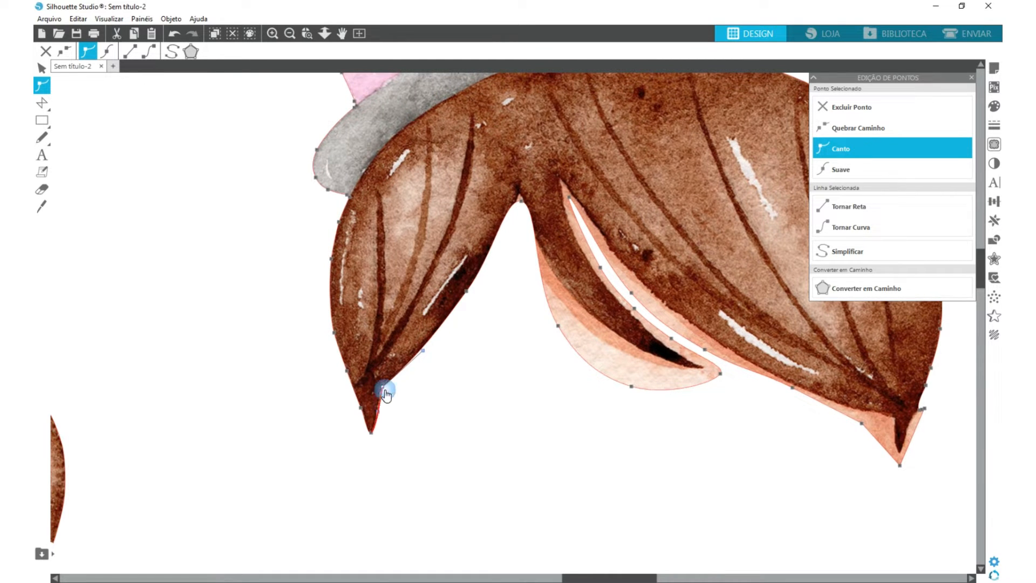
drag(466, 291, 469, 293)
- Fit the outline of the parting, the central strand and the right fringe to the hair, excluding the skin areas
drag(521, 200, 518, 193)
drag(558, 326, 546, 256)
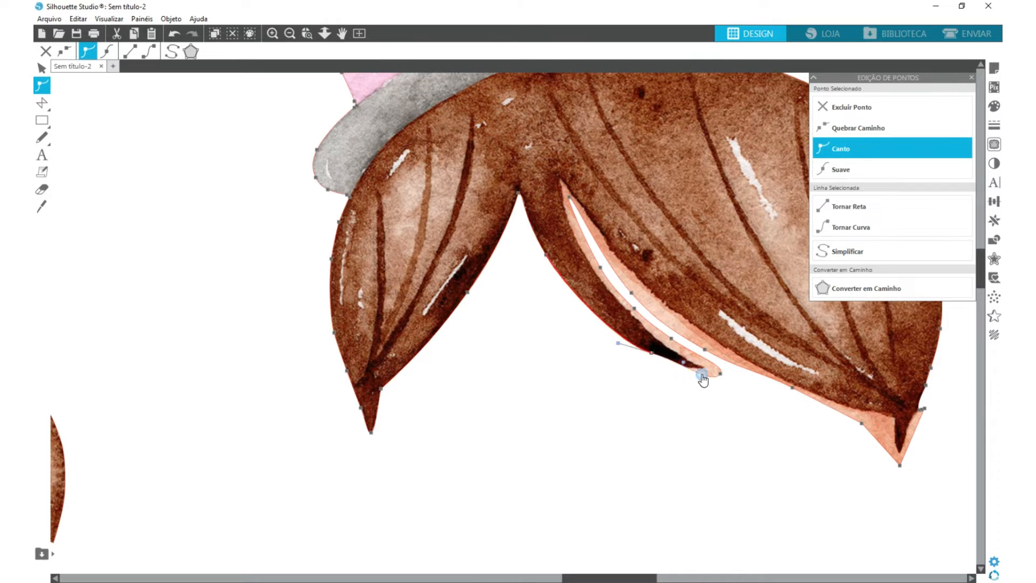
drag(720, 373, 704, 369)
drag(569, 197, 560, 179)
drag(378, 341, 378, 346)
drag(489, 402, 488, 391)
drag(527, 444, 529, 432)
click(593, 400)
- Place the hair-and-hat piece on the figure stack and keep a copy in the free space beside it
scroll(594, 400, down, 5)
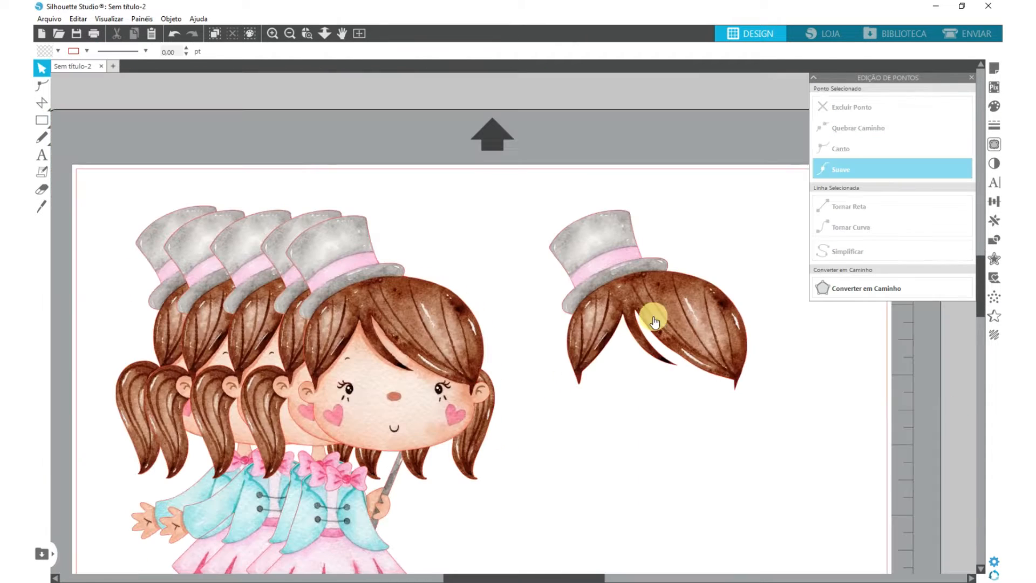
click(655, 319)
drag(679, 324, 475, 348)
drag(451, 332, 721, 345)
drag(675, 307, 502, 308)
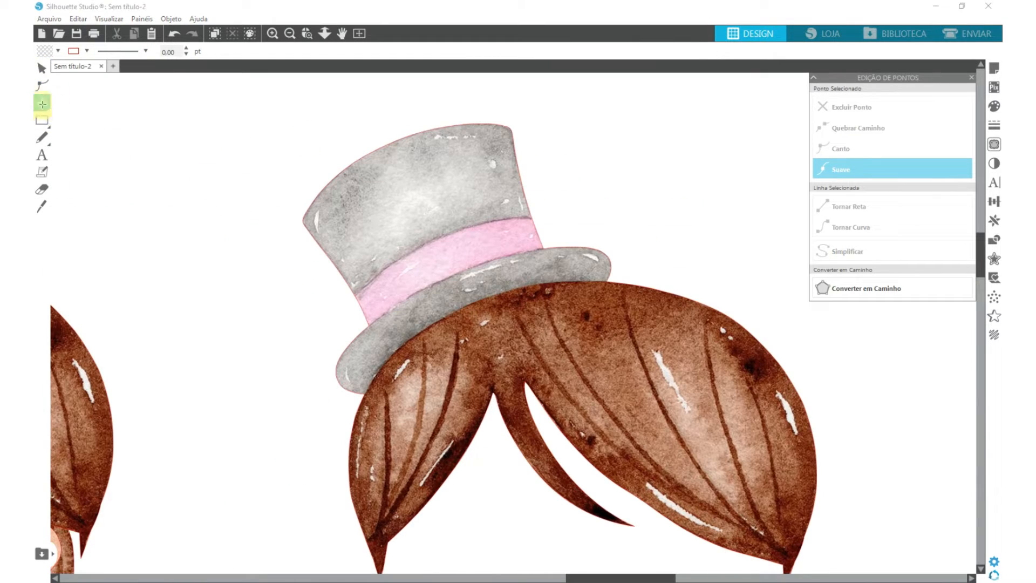
- Draw a closed curved shape along the hat brim, cut the hair off the spare piece and refine the brim's lower edge
click(42, 103)
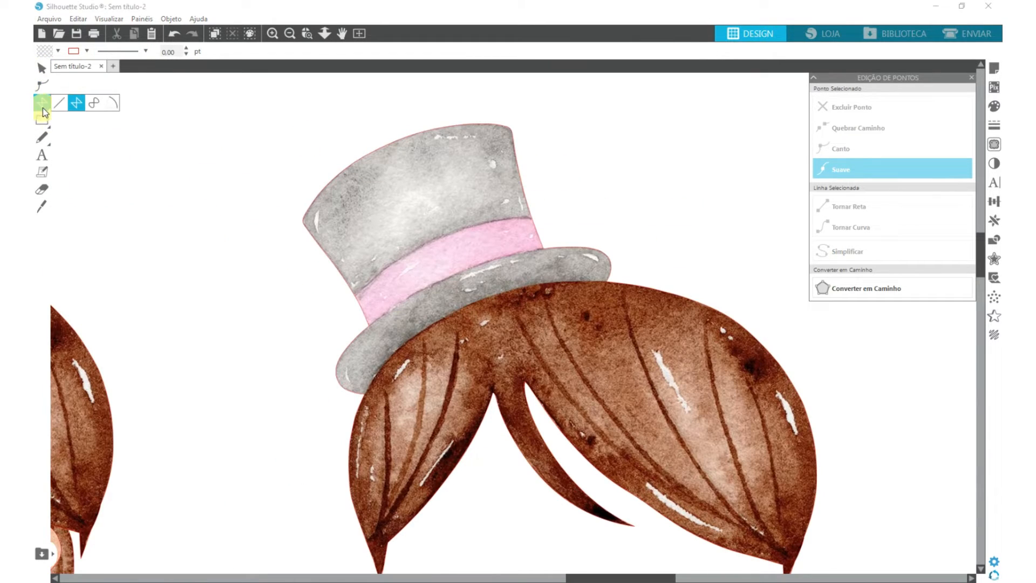
click(95, 104)
drag(607, 283, 472, 304)
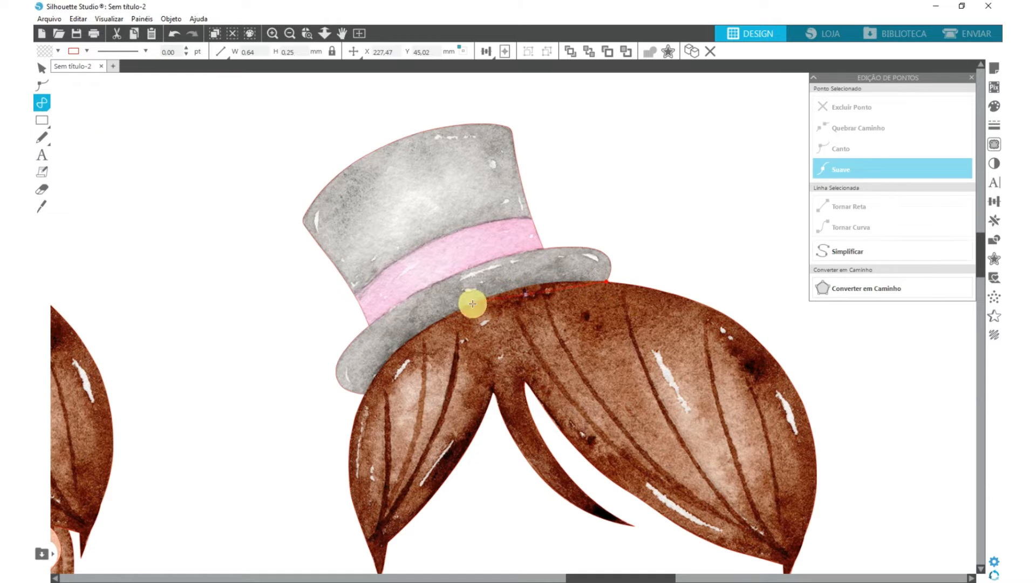
click(365, 396)
click(274, 403)
click(606, 282)
click(511, 267)
click(994, 240)
click(921, 107)
click(500, 292)
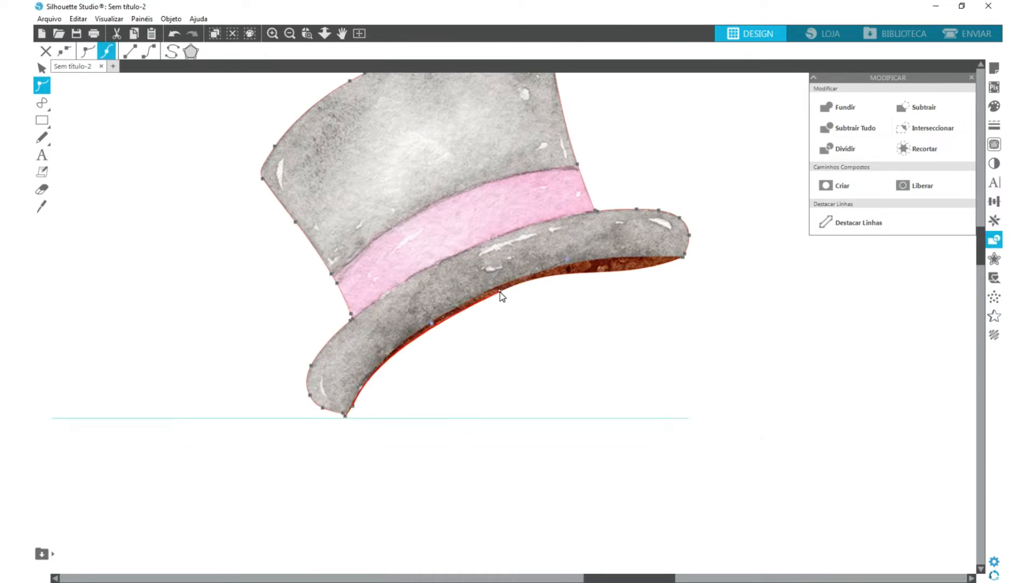
- Place the hat piece on top of the stack and move the base full-body girl off the page
scroll(487, 352, down, 5)
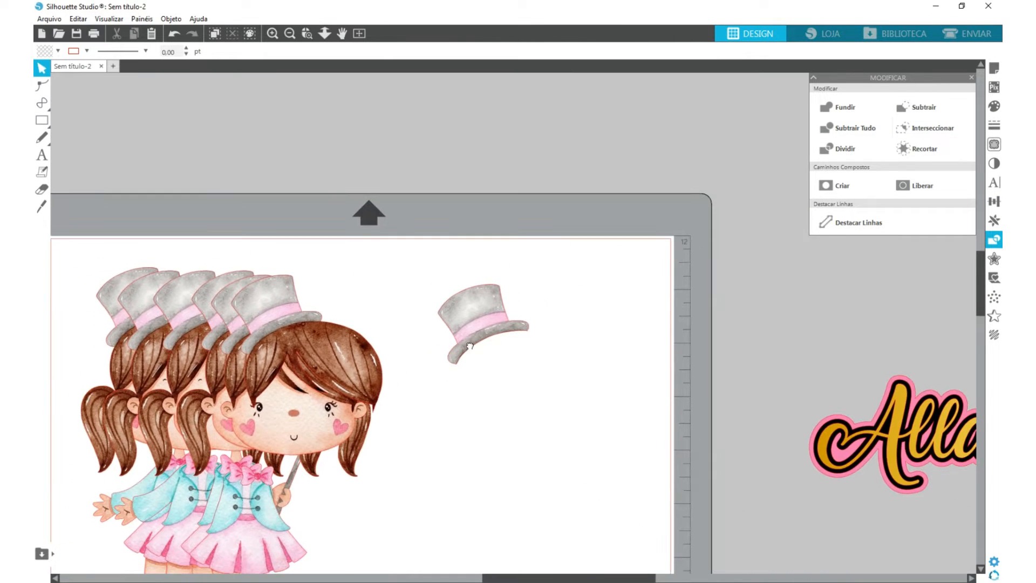
drag(470, 346, 376, 261)
key(Escape)
drag(290, 424, 163, 316)
click(294, 439)
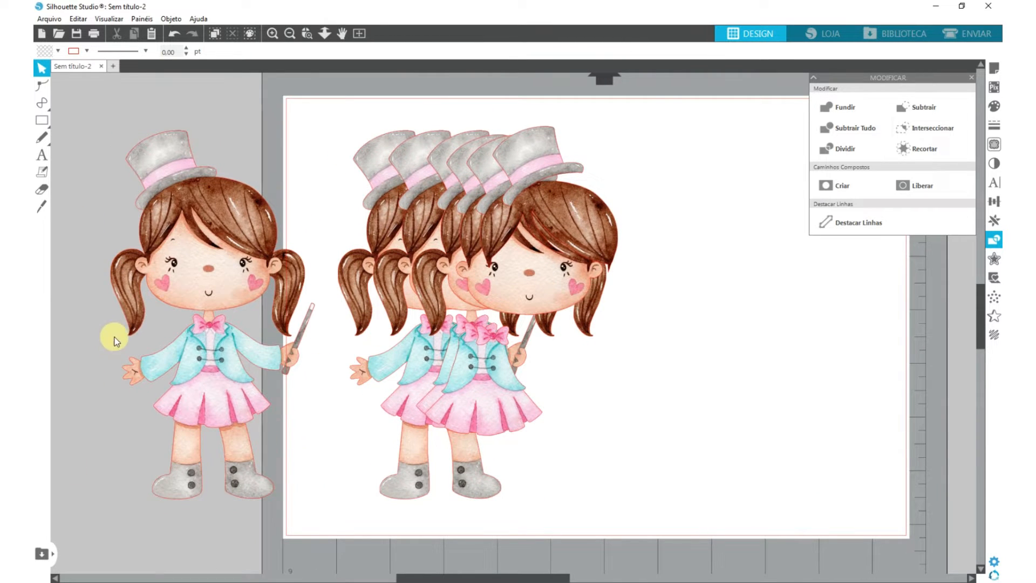
- Align the second full-body girl and the trimmed girl exactly over the base figure beside the page
drag(369, 297, 175, 298)
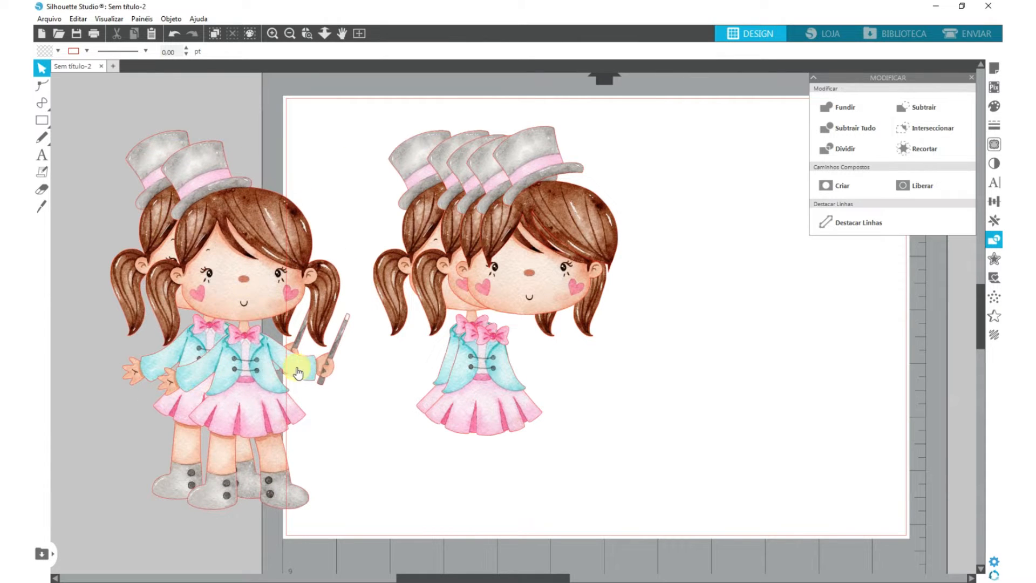
drag(239, 387, 193, 374)
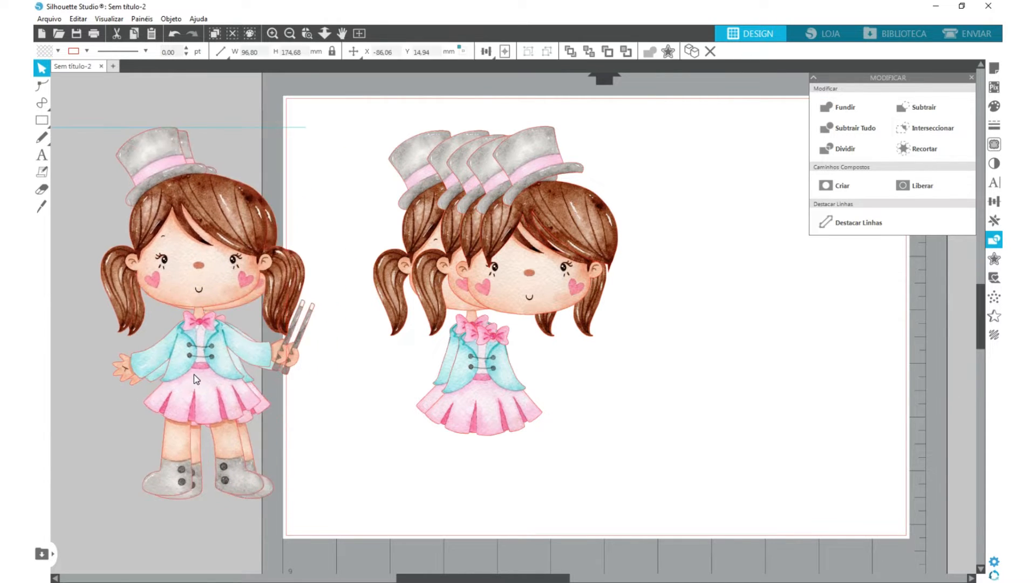
key(Delete)
drag(379, 266, 136, 265)
click(139, 278)
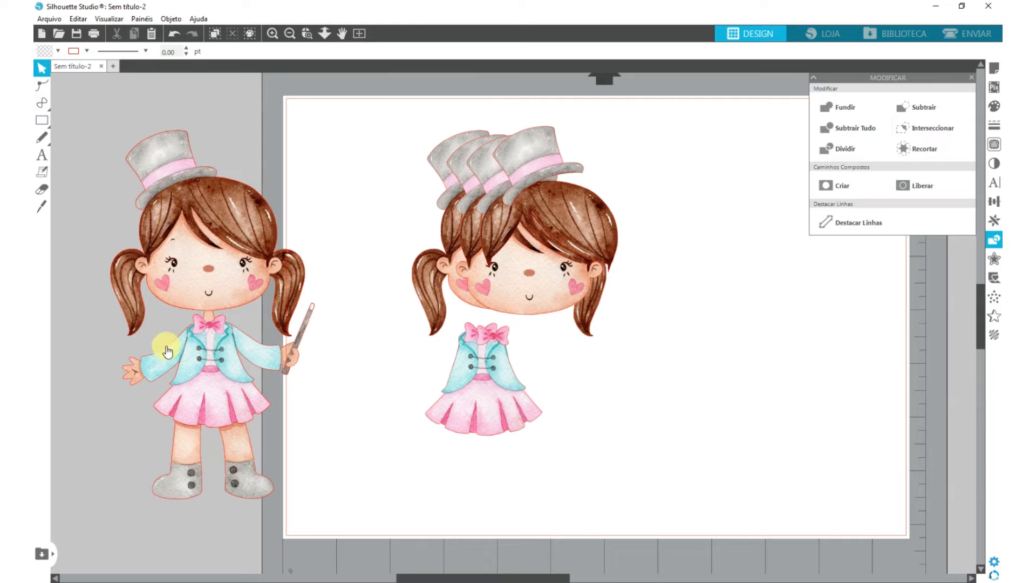
- Align the outfit piece and the bow piece exactly over the base figure's outfit and bow
drag(556, 406, 207, 387)
click(208, 348)
drag(207, 344, 207, 348)
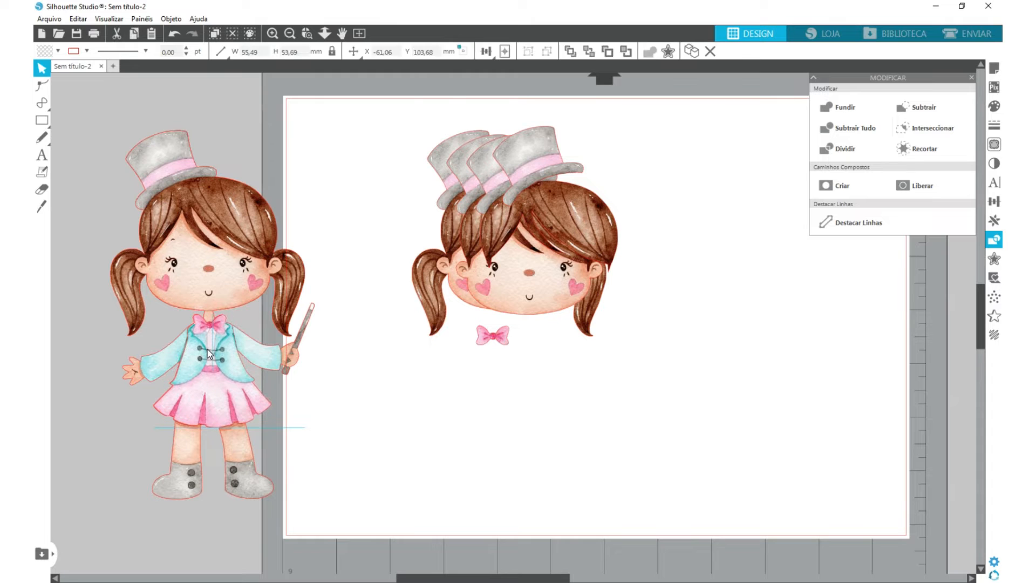
click(208, 311)
drag(490, 331, 213, 327)
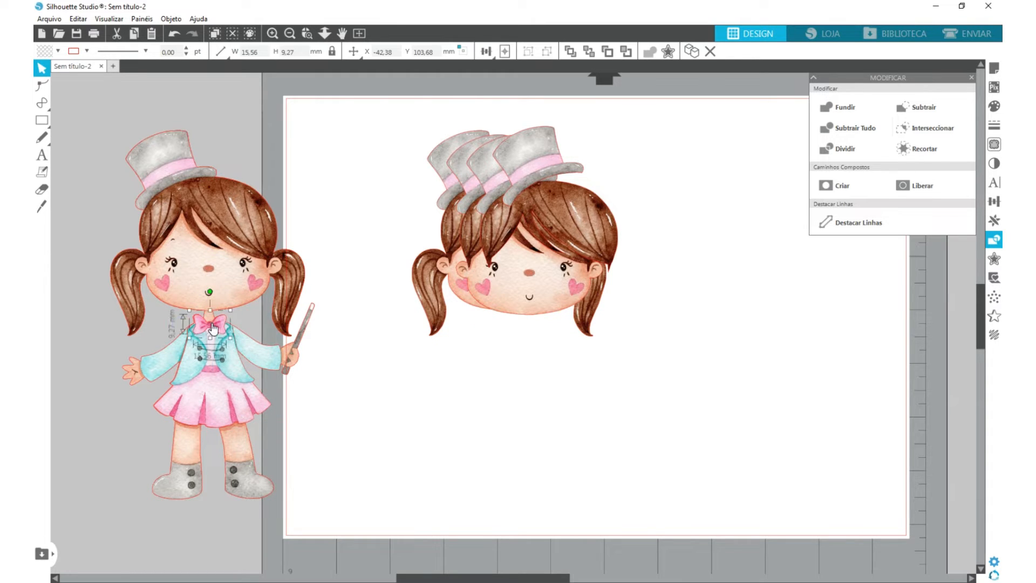
- Align the pigtailed head, the plain head, the hair-and-hat piece and the hat exactly over the base figure
drag(422, 253, 121, 258)
drag(547, 289, 225, 285)
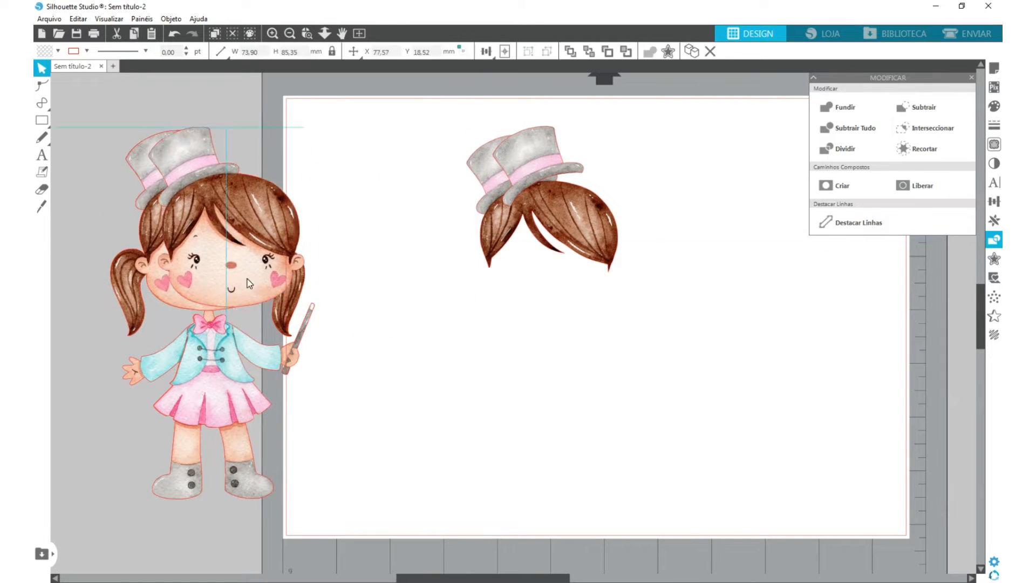
click(130, 232)
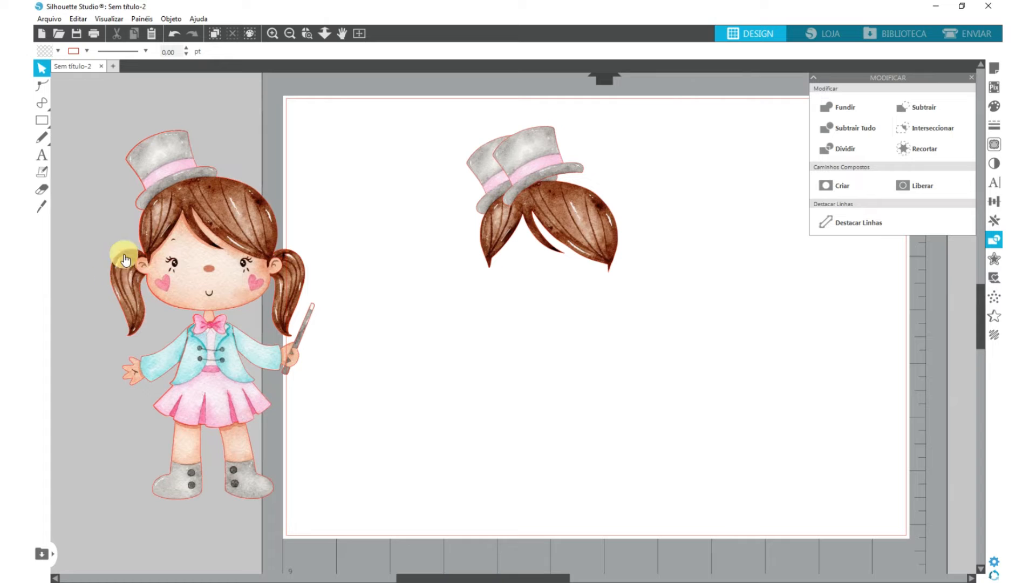
drag(566, 218, 227, 206)
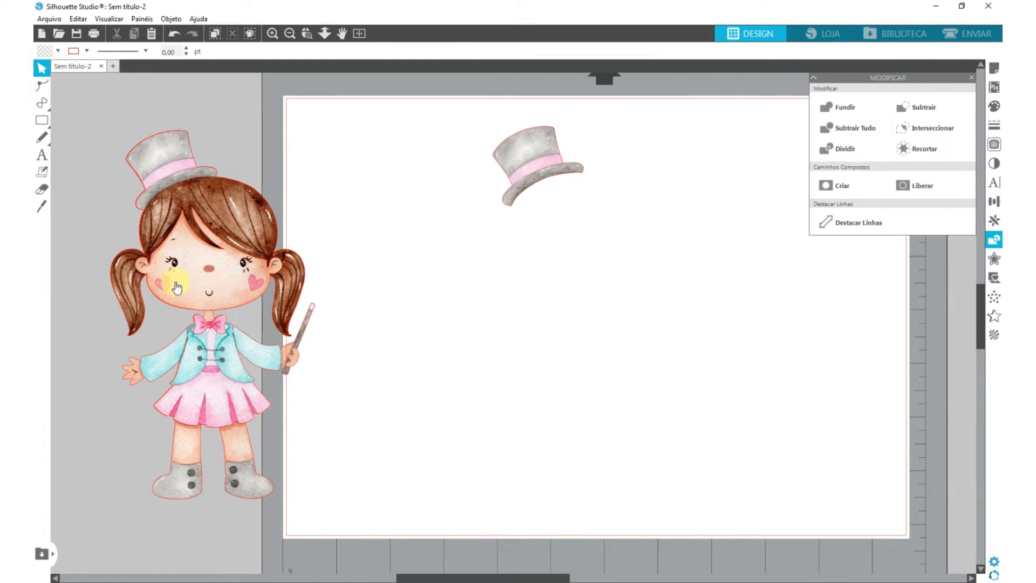
drag(544, 165, 181, 173)
- Select all layers of the assembled girl and move them onto the page, then shift the dinosaur closer to the page
click(106, 377)
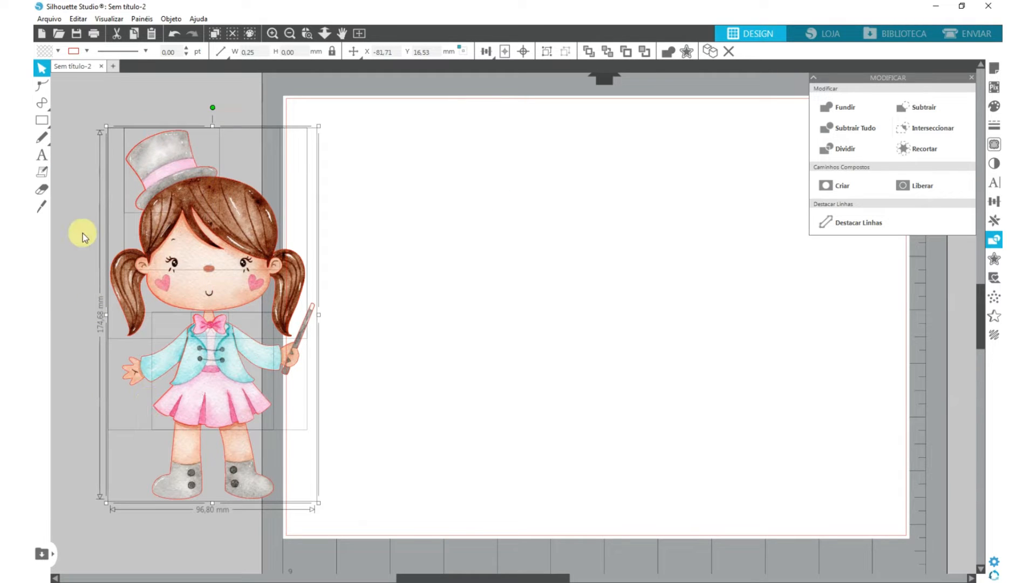
drag(224, 452, 462, 439)
scroll(460, 378, down, 2)
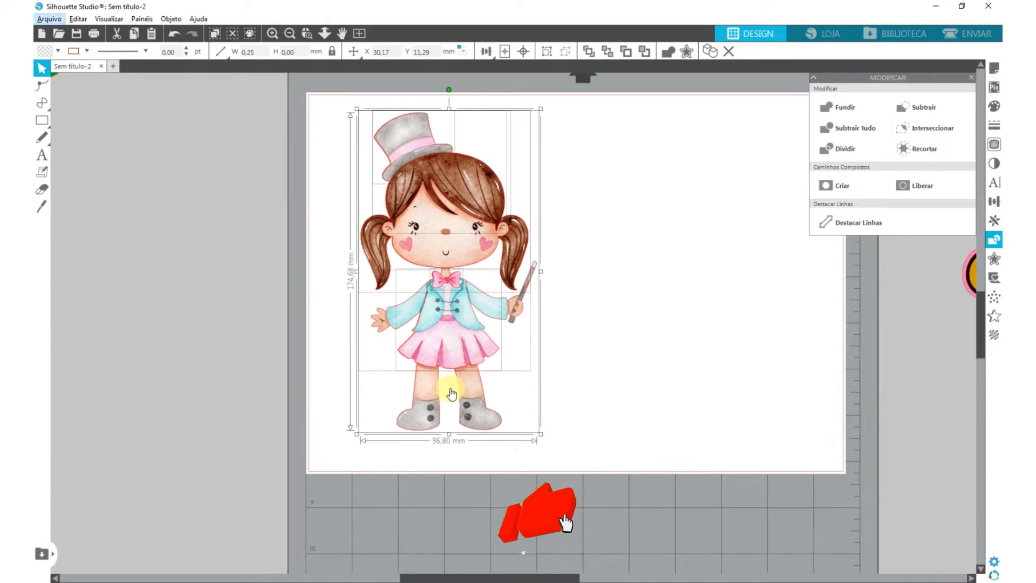
scroll(460, 351, down, 2)
drag(133, 282, 274, 282)
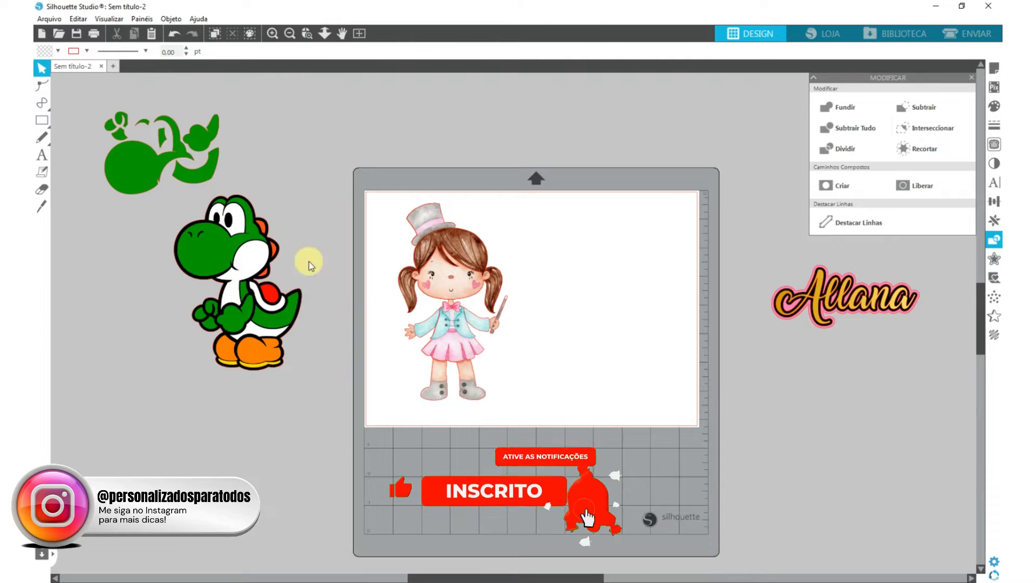
- Move the layered name onto the page beside the assembled girl
drag(794, 289, 573, 236)
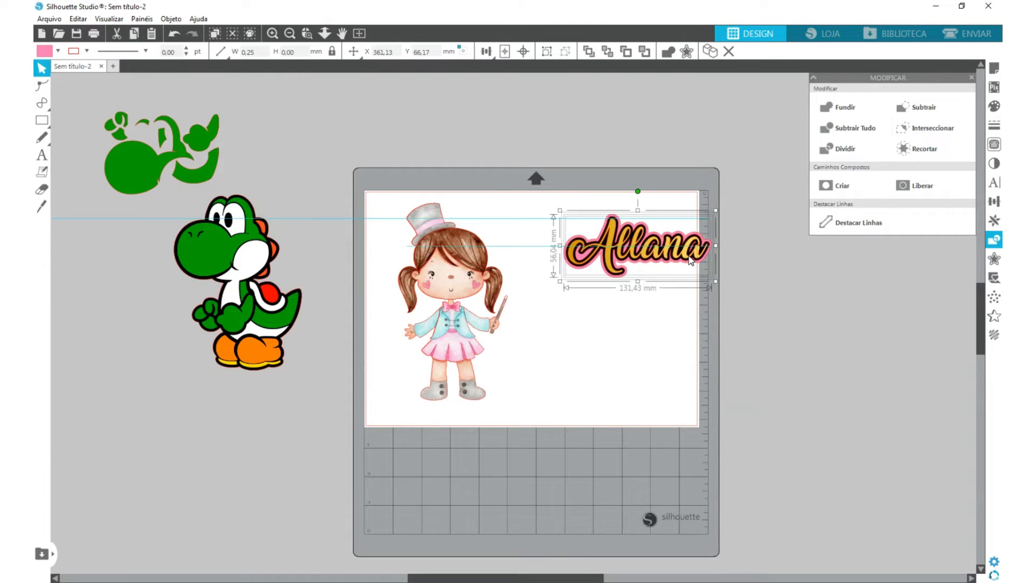
- Examine the assembled girl's layers up close, from the hair and face down to the bow, jacket and skirt
scroll(440, 274, up, 1)
scroll(440, 274, up, 5)
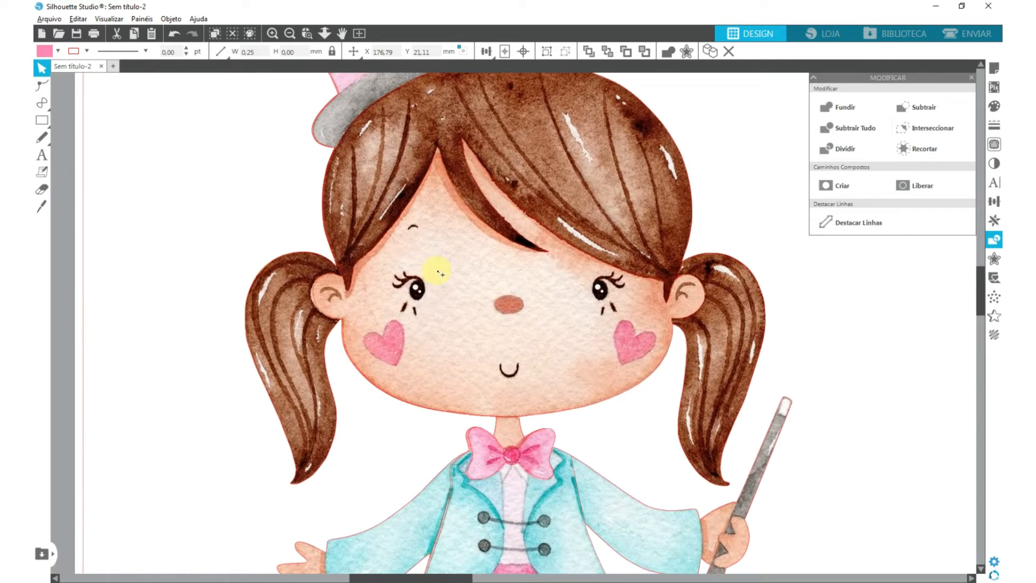
key(alt)
mouse_move(386, 208)
mouse_down()
mouse_move(371, 206)
mouse_move(394, 205)
mouse_move(375, 207)
mouse_up()
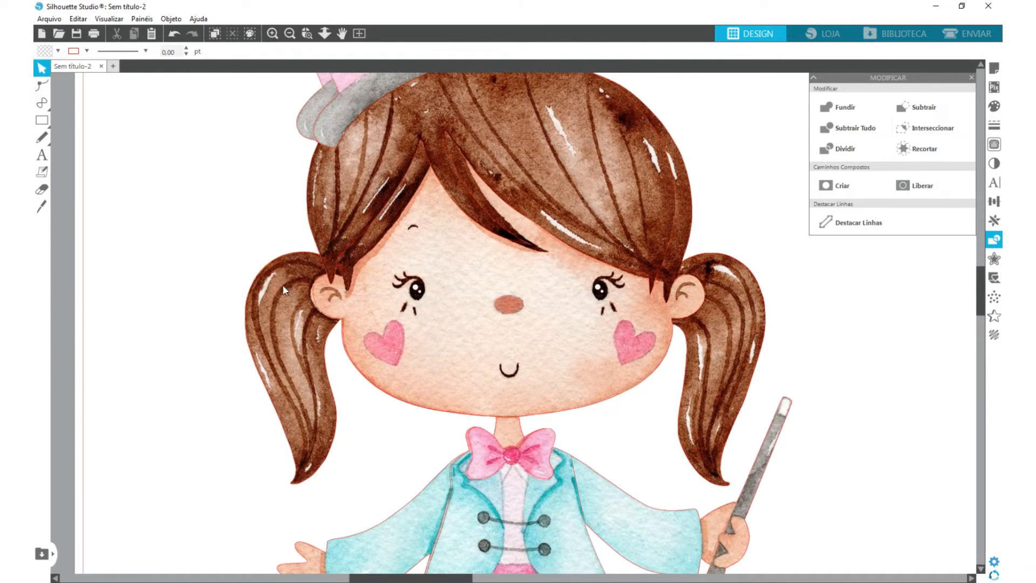
drag(296, 283, 246, 278)
drag(452, 324, 300, 340)
drag(414, 465, 374, 316)
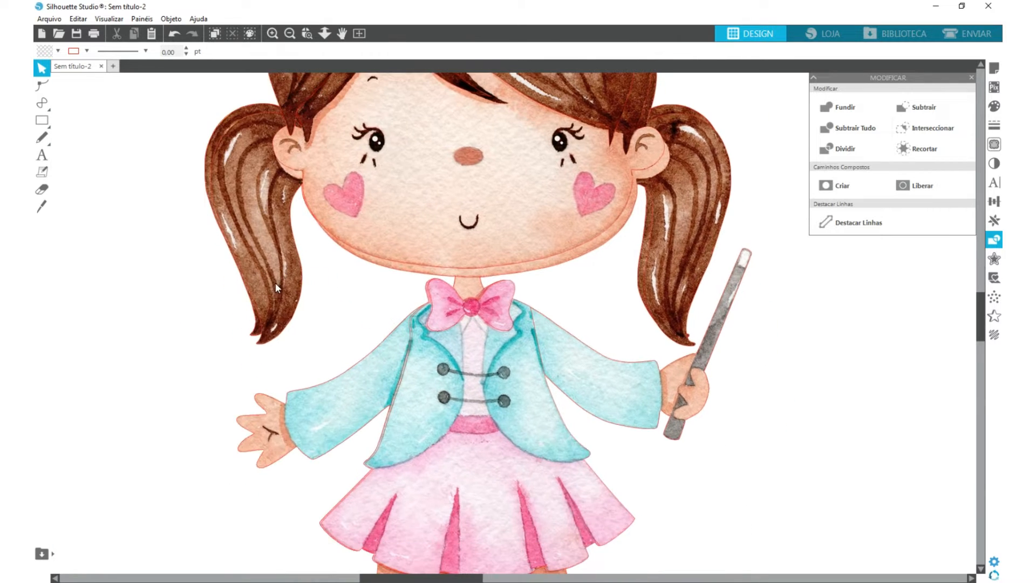
drag(276, 283, 267, 278)
drag(467, 392, 408, 387)
key(Escape)
scroll(432, 434, up, 2)
key(Escape)
scroll(408, 387, down, 3)
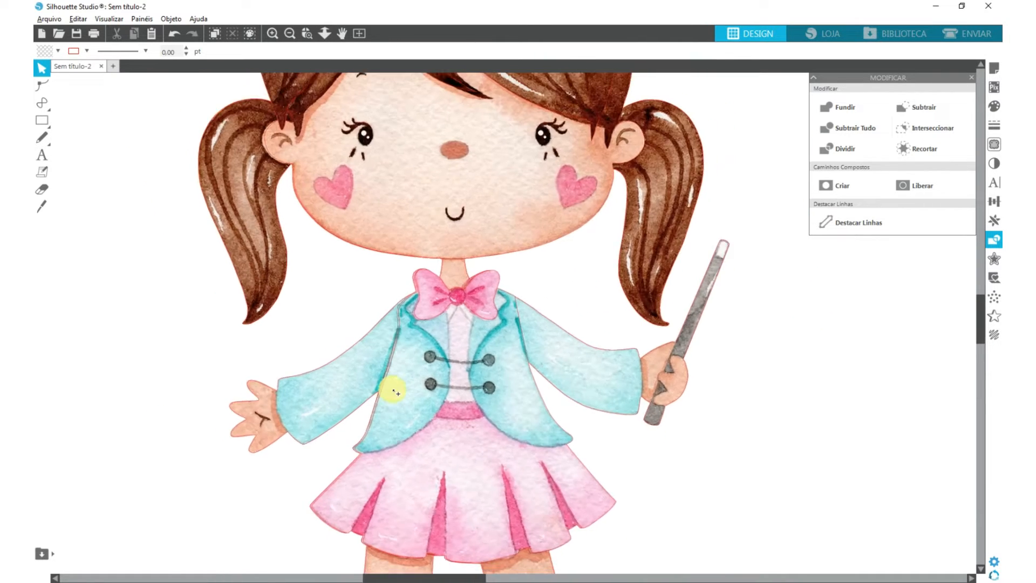
scroll(396, 393, down, 2)
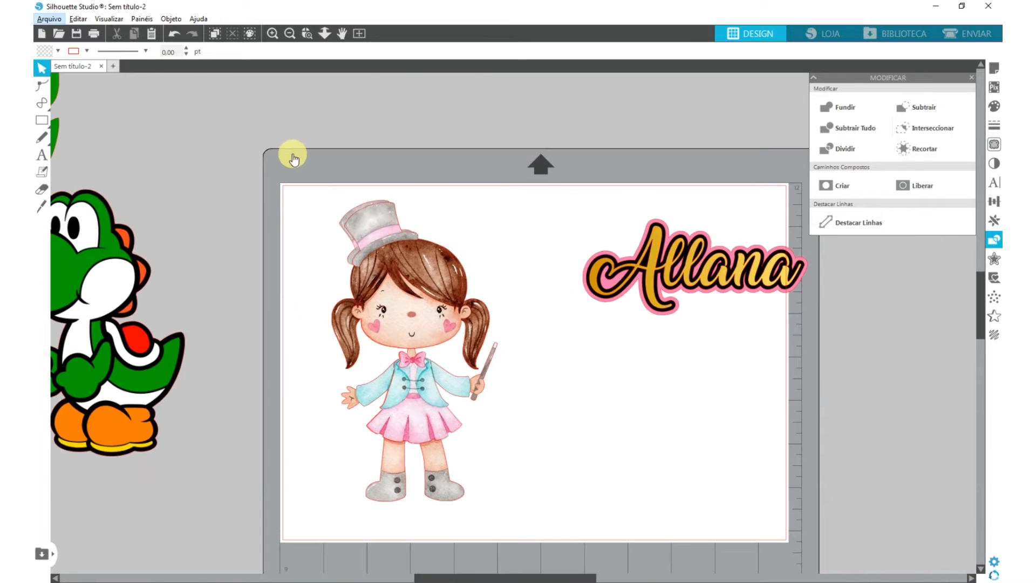
- Pull the outfit, hair-and-hat and head pieces apart from the assembled girl and select all the scattered layers
drag(294, 157, 551, 516)
click(551, 517)
drag(424, 378, 481, 382)
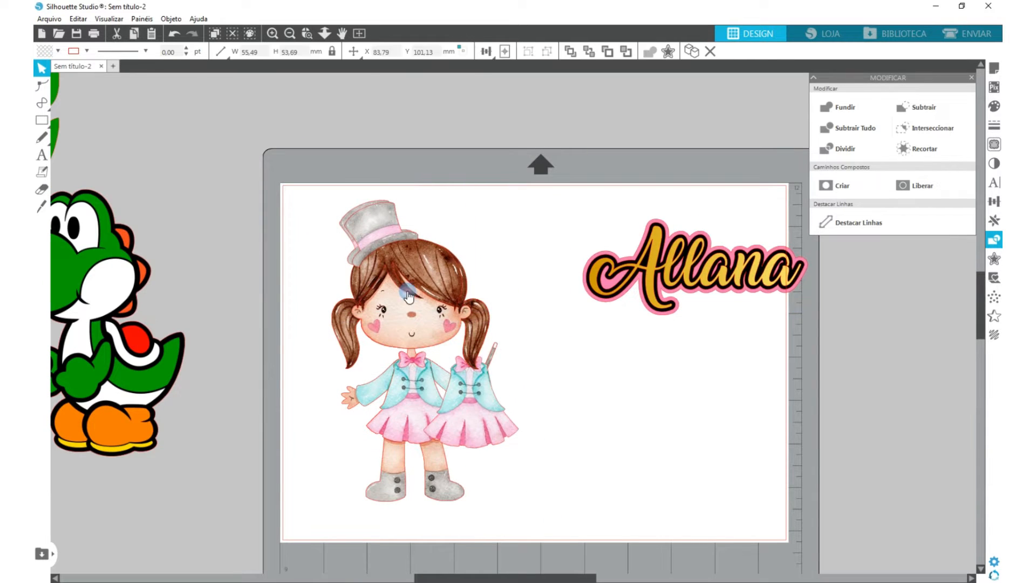
drag(402, 281, 511, 315)
drag(402, 259, 416, 333)
drag(353, 319, 379, 393)
drag(260, 171, 593, 550)
right_click(549, 254)
click(384, 296)
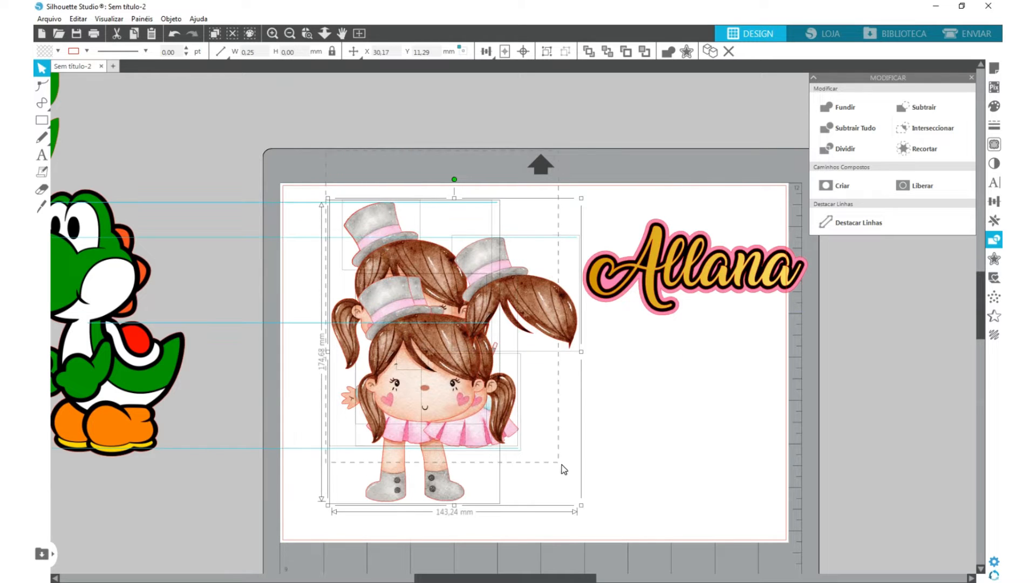
click(419, 302)
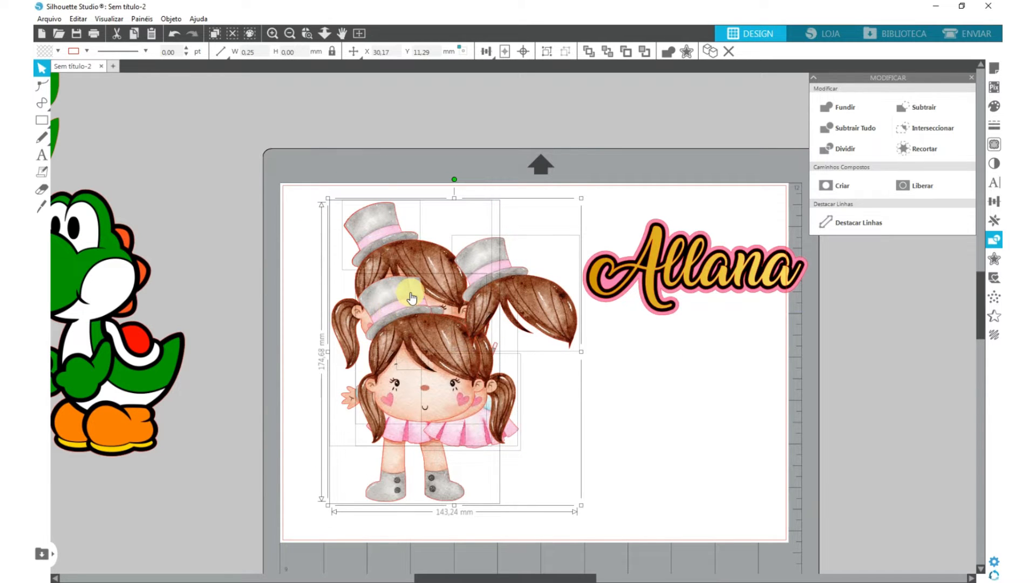
- Move the scattered outfit, hair-and-hat and head pieces back into place over the base girl
click(374, 154)
drag(421, 387, 473, 417)
drag(386, 333, 367, 247)
drag(487, 378, 421, 274)
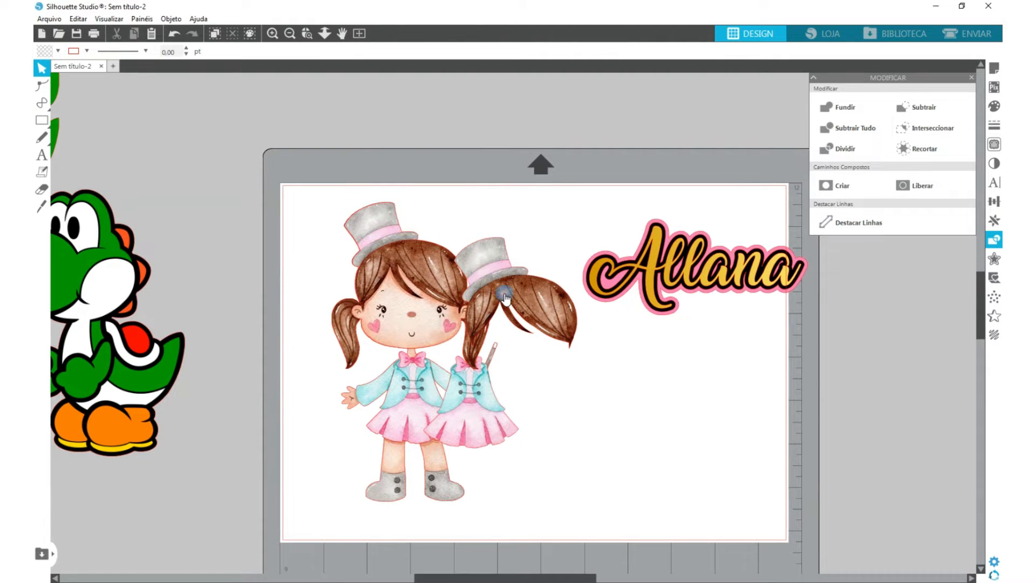
drag(506, 293, 439, 260)
click(335, 148)
click(649, 525)
click(299, 223)
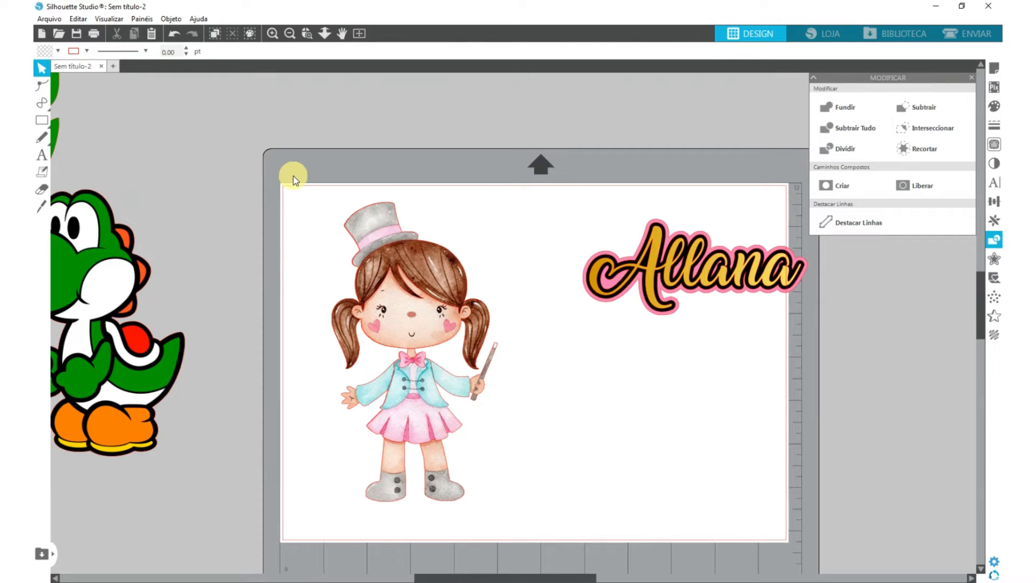
- Group all layers of the assembled girl and set the group's height to 100 mm
drag(292, 163, 508, 501)
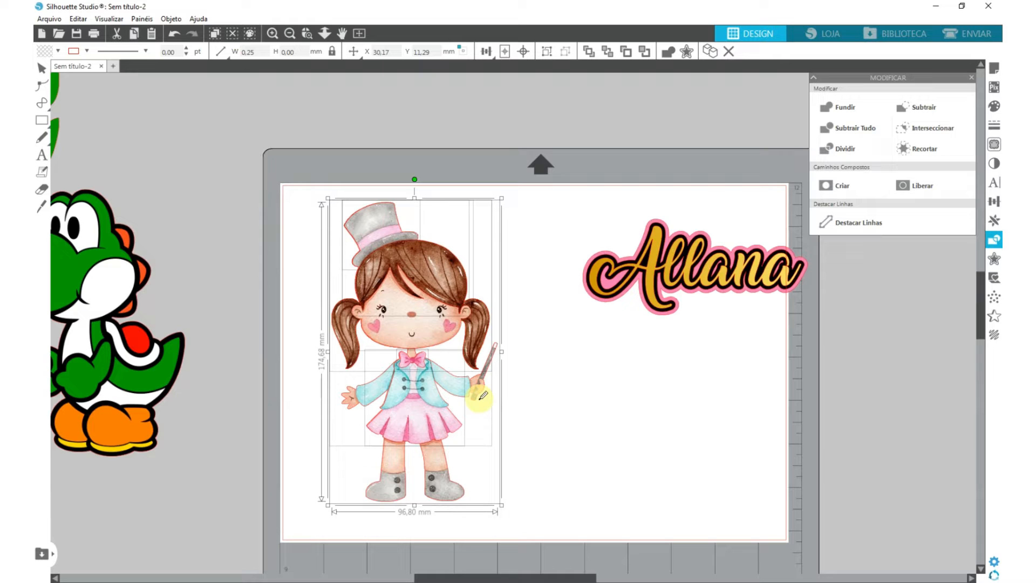
key(ctrl+g)
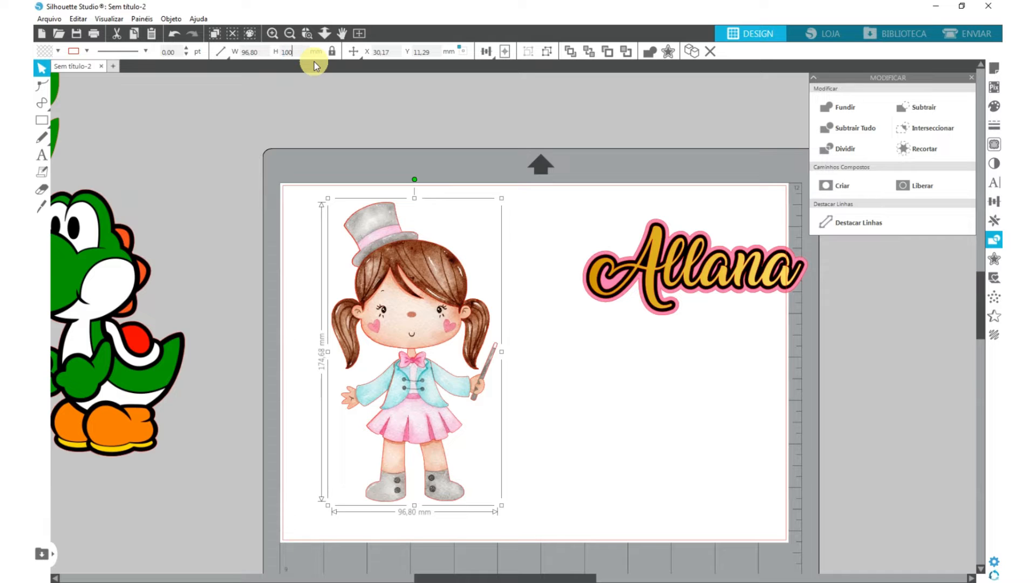
key(Return)
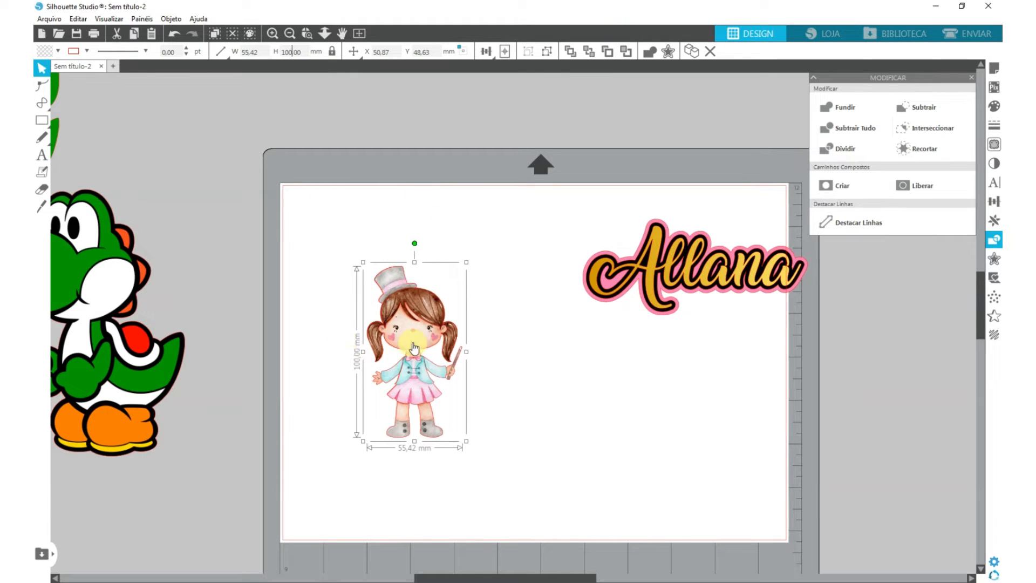
- Pull the resized girl's layers apart into separate pieces on the page
click(549, 105)
drag(422, 327, 468, 308)
drag(394, 337, 363, 337)
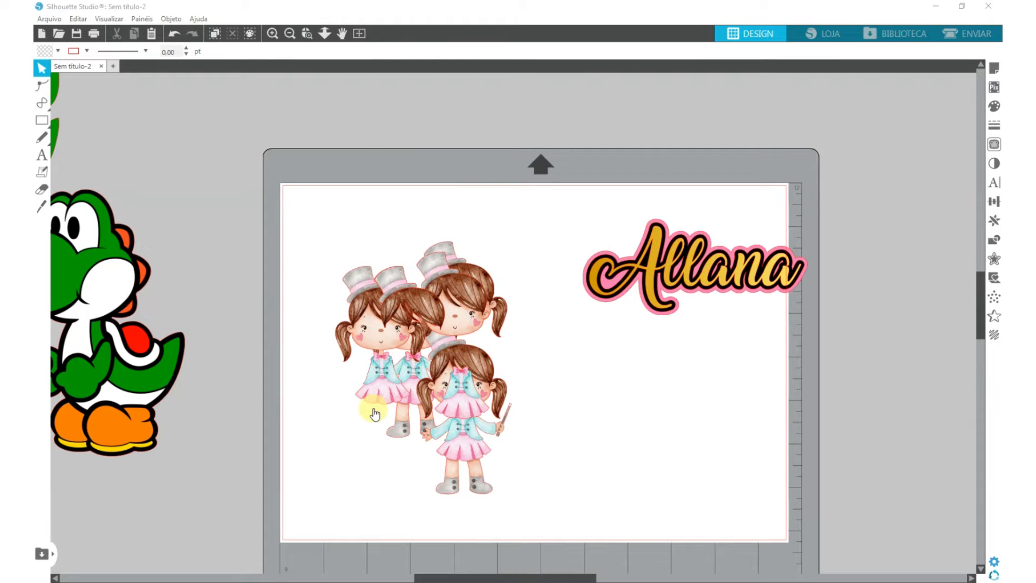
- Move the layered name off the page to its side and shift the trimmed girl piece nearer the other layers
drag(605, 173, 827, 341)
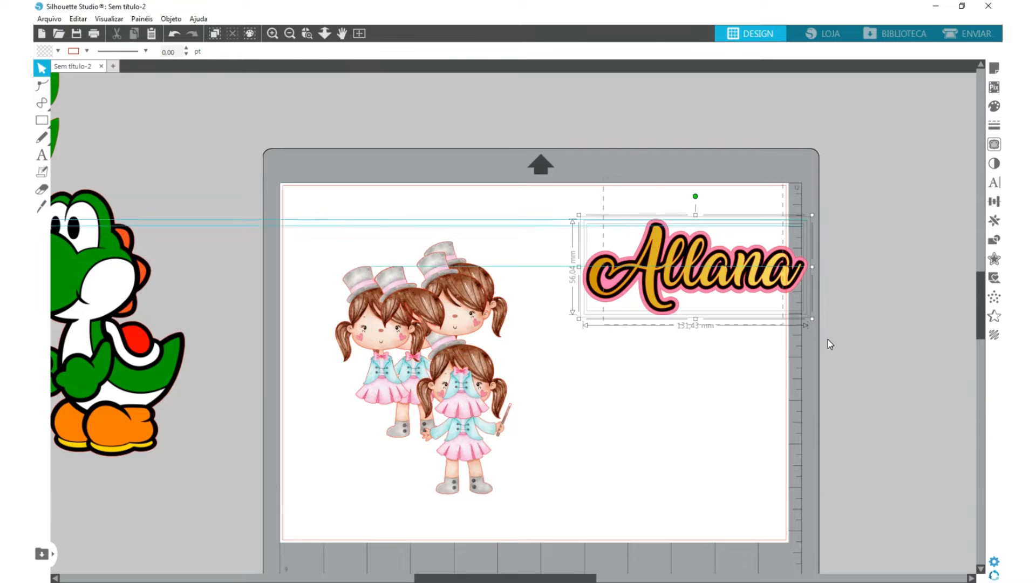
drag(707, 282, 944, 253)
drag(387, 320, 412, 294)
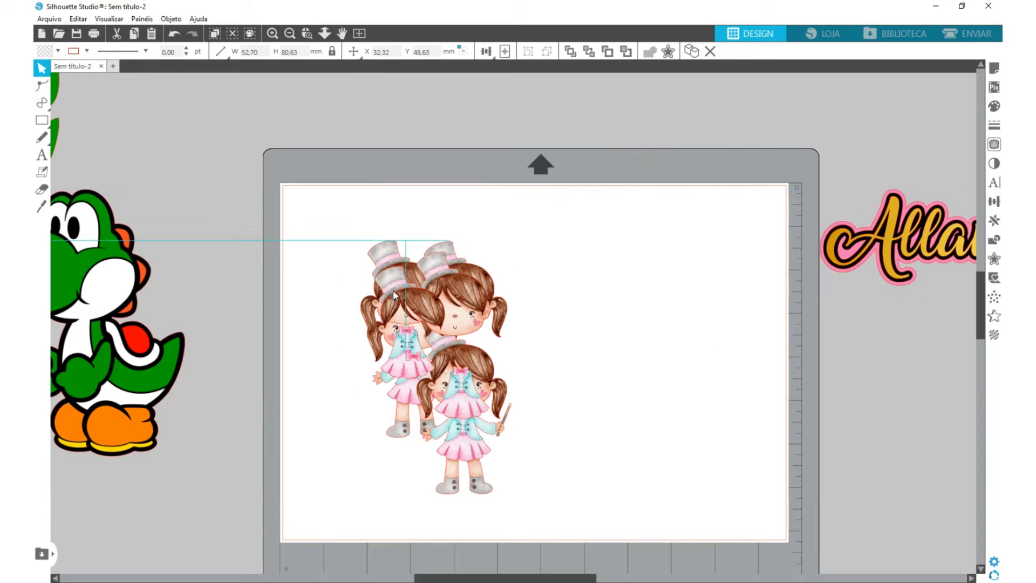
click(647, 259)
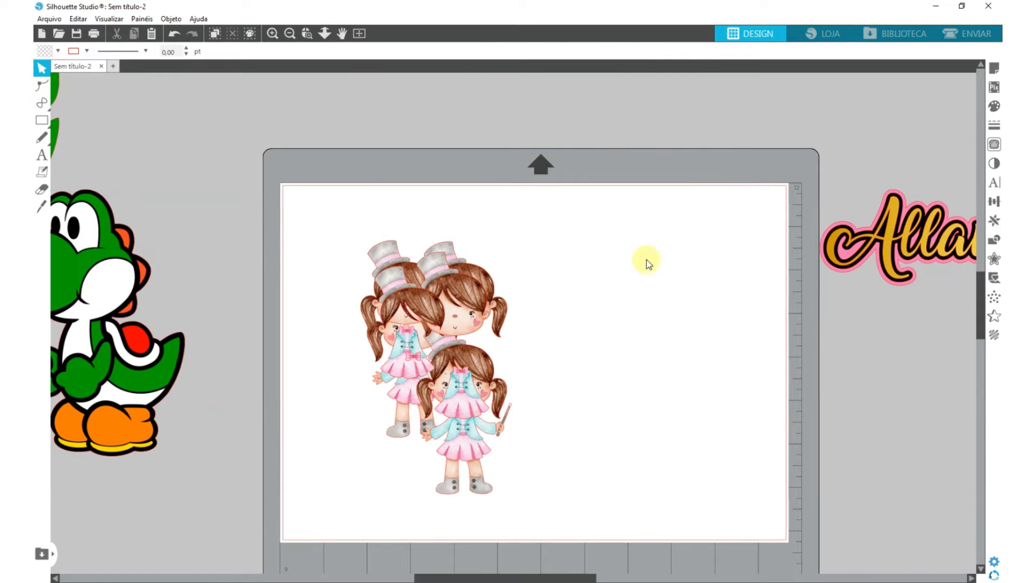
- Enable registration marks for the page and set their inset to 10 mm
click(995, 68)
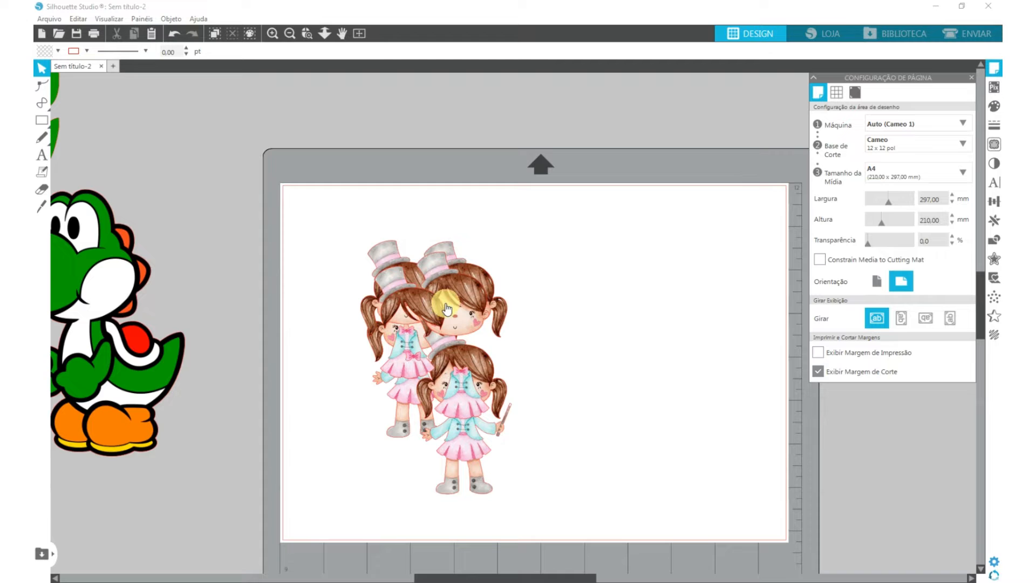
click(857, 92)
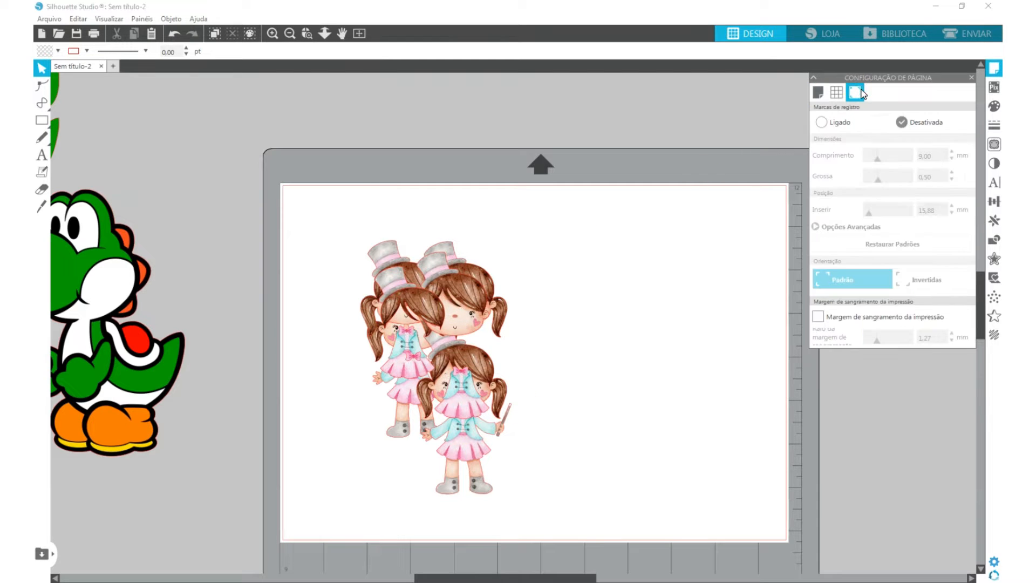
click(821, 123)
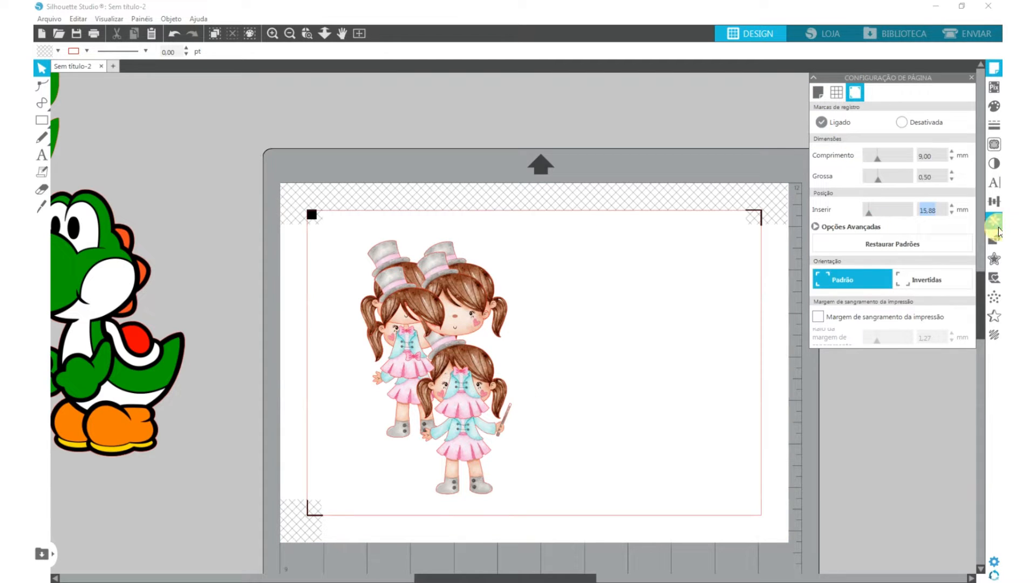
key(Return)
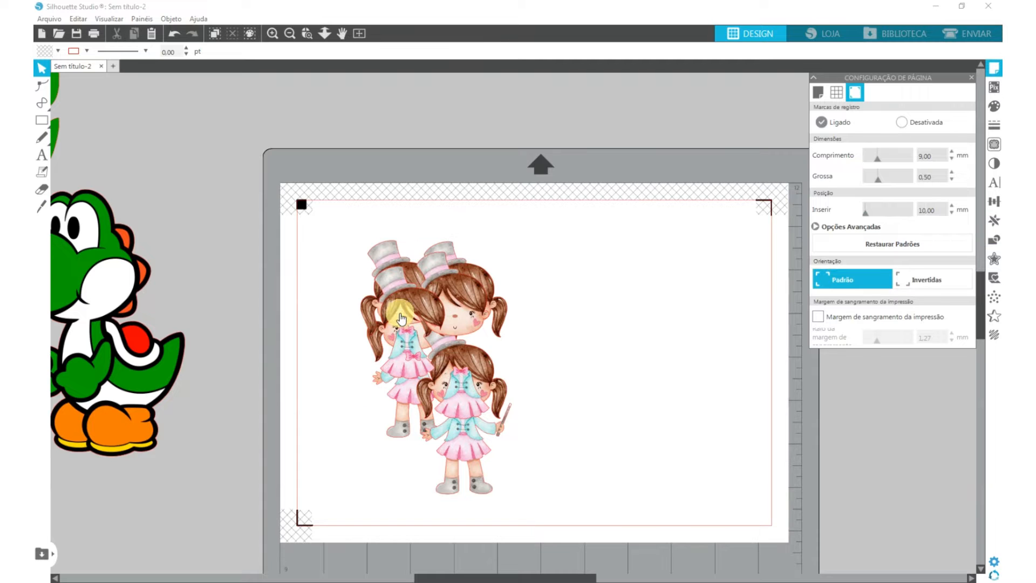
- Spread the trimmed girl, hair-and-hat piece, both heads and one full-body girl across the area inside the registration marks
drag(400, 312, 297, 280)
drag(457, 300, 538, 271)
drag(465, 287, 642, 250)
drag(436, 304, 563, 236)
drag(414, 312, 380, 381)
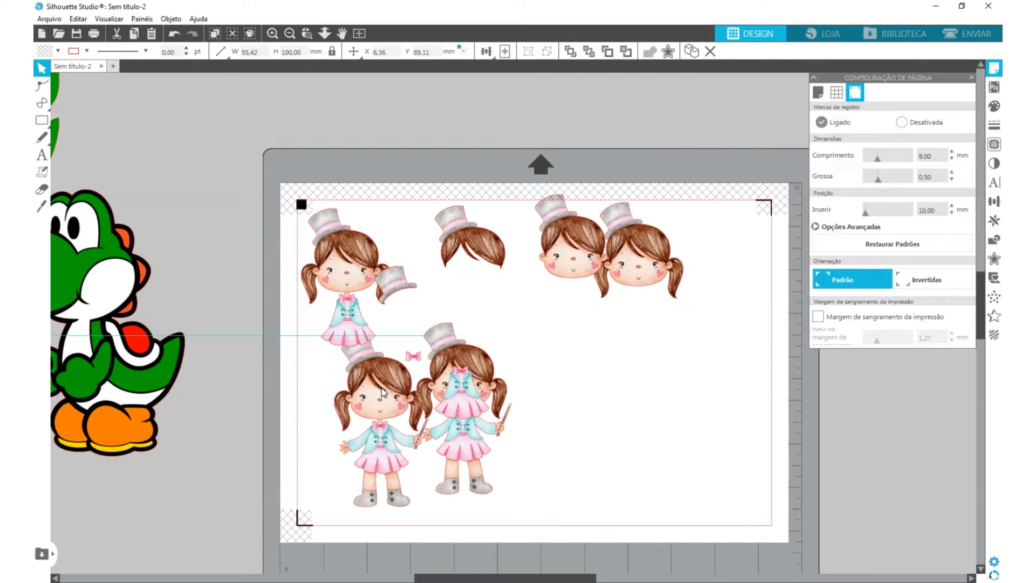
- Separate the outfit from the second full-body girl, place the hat and bow beside the trimmed girl, and move the first full-body girl into the lower corner
drag(462, 403, 566, 357)
drag(463, 363, 452, 299)
drag(396, 283, 401, 224)
drag(413, 356, 402, 255)
drag(347, 275, 350, 269)
drag(379, 402, 342, 417)
- Pack the pigtailed head, outfit and plain head into the free space around the second full-body girl
drag(566, 358, 532, 318)
drag(639, 259, 434, 483)
drag(445, 351, 455, 343)
drag(532, 324, 505, 459)
drag(556, 256, 544, 324)
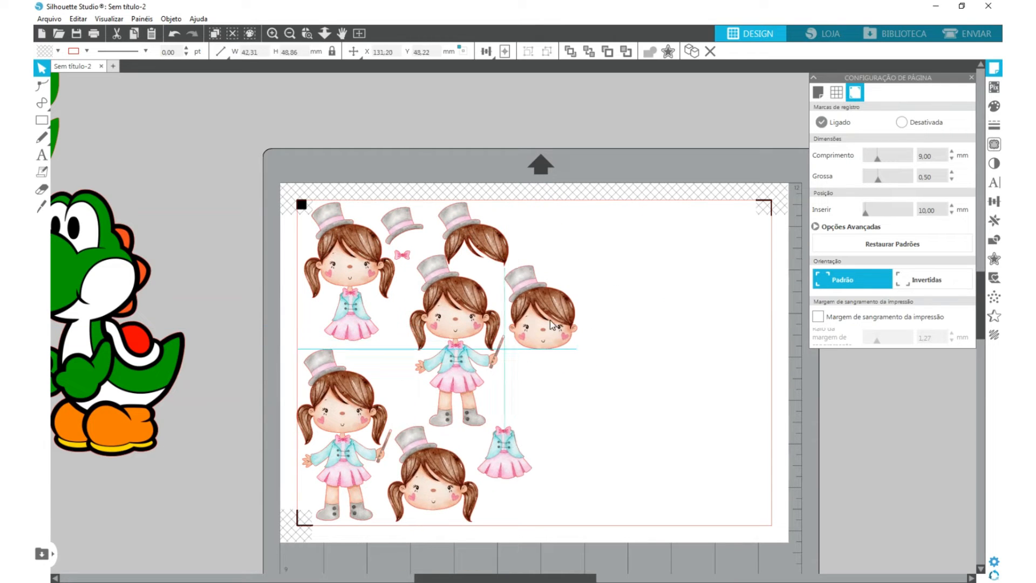
click(516, 413)
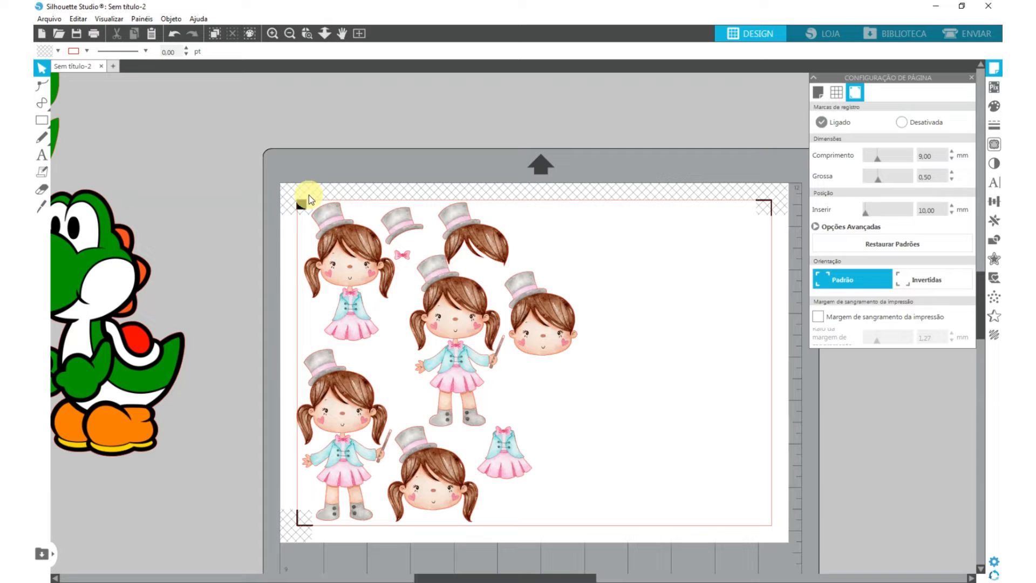
- Align the top edges of the trimmed girl, the hat and the hair-and-hat piece
drag(309, 196, 519, 223)
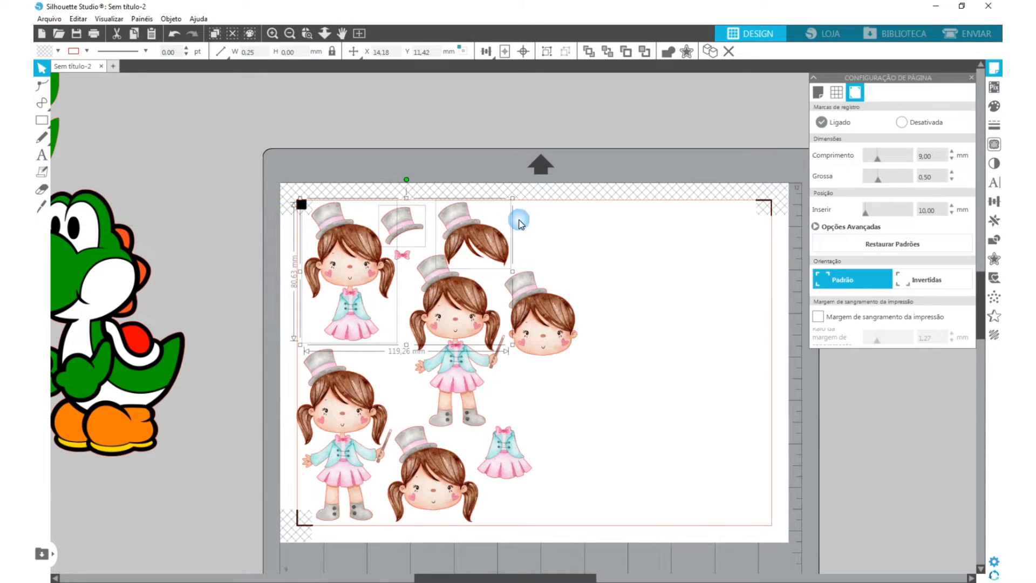
click(486, 50)
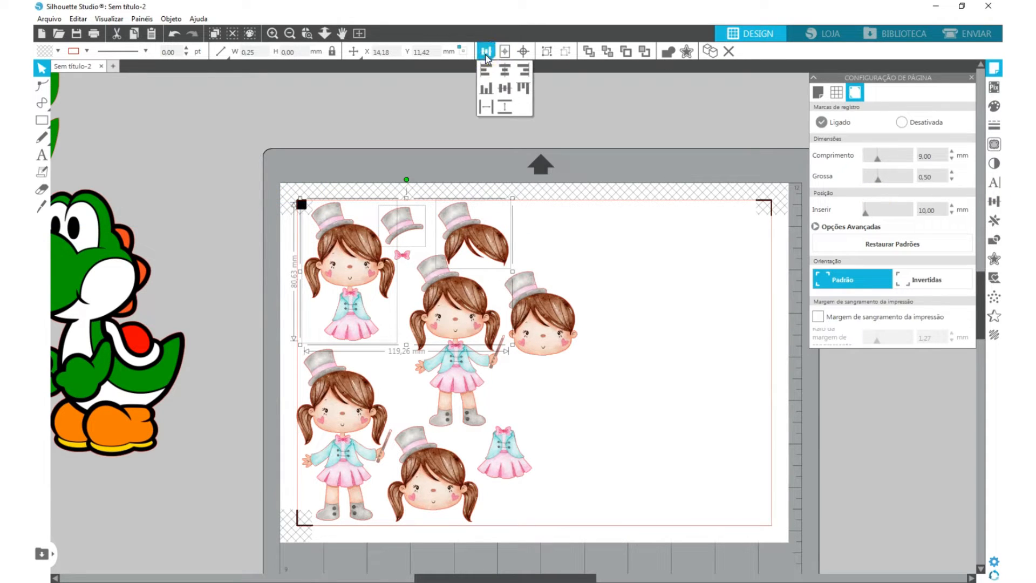
click(524, 88)
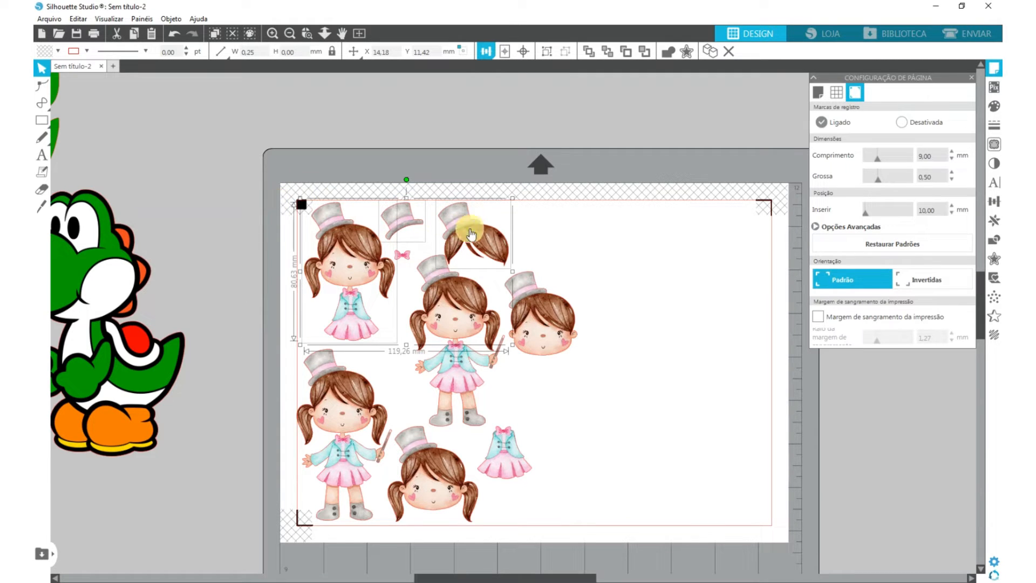
click(564, 227)
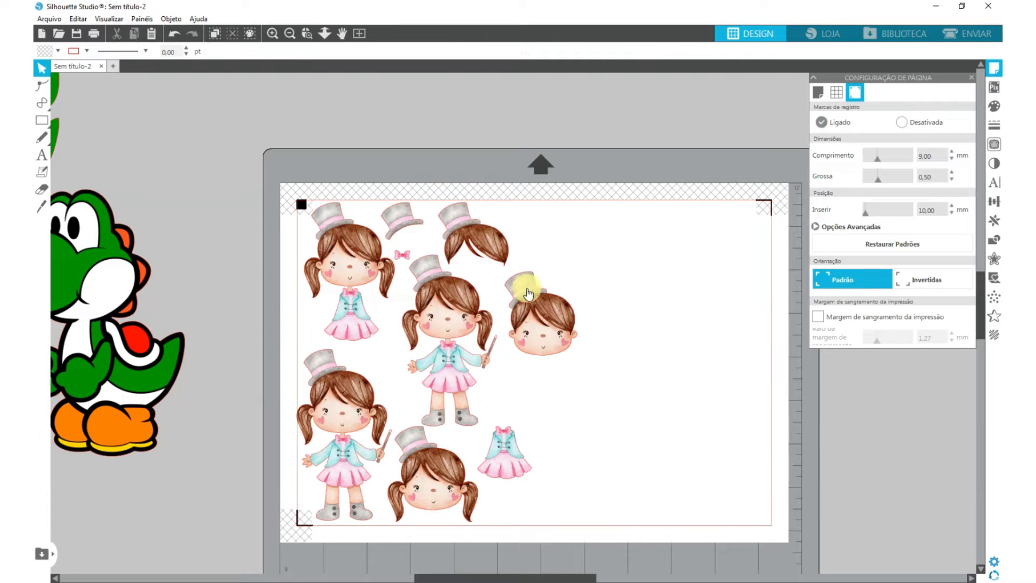
- Shift the plain head slightly left and the central full-body girl slightly right to tighten the layout
drag(528, 290, 519, 292)
click(226, 501)
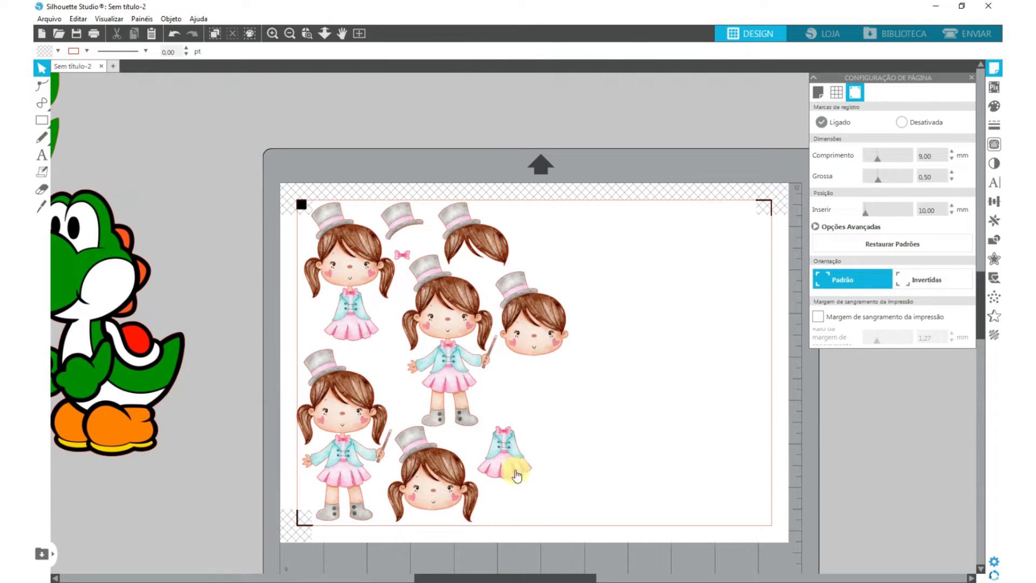
drag(444, 377, 448, 377)
click(428, 399)
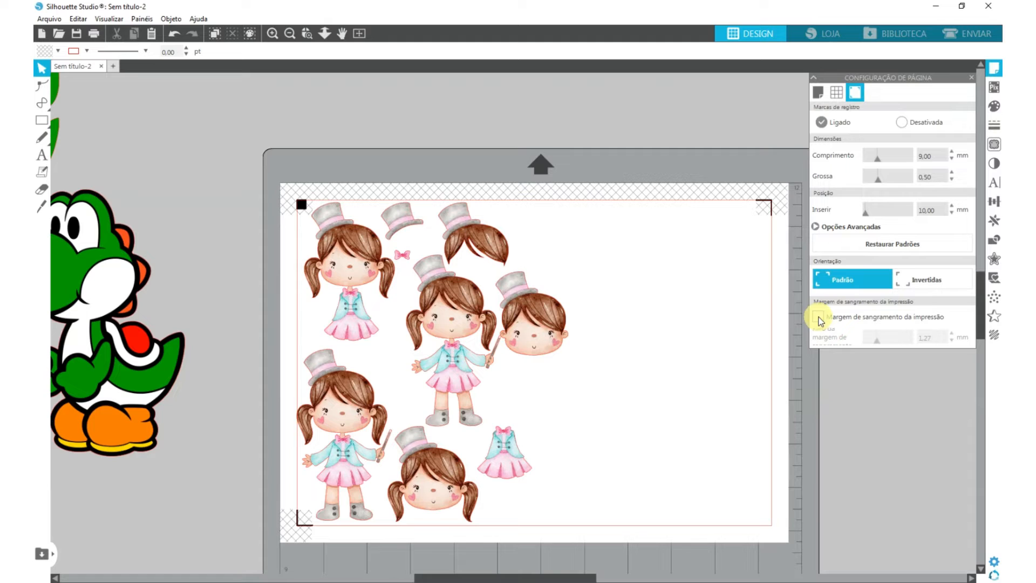
- Enable the print bleed and set its radius to 0.80 mm
click(819, 317)
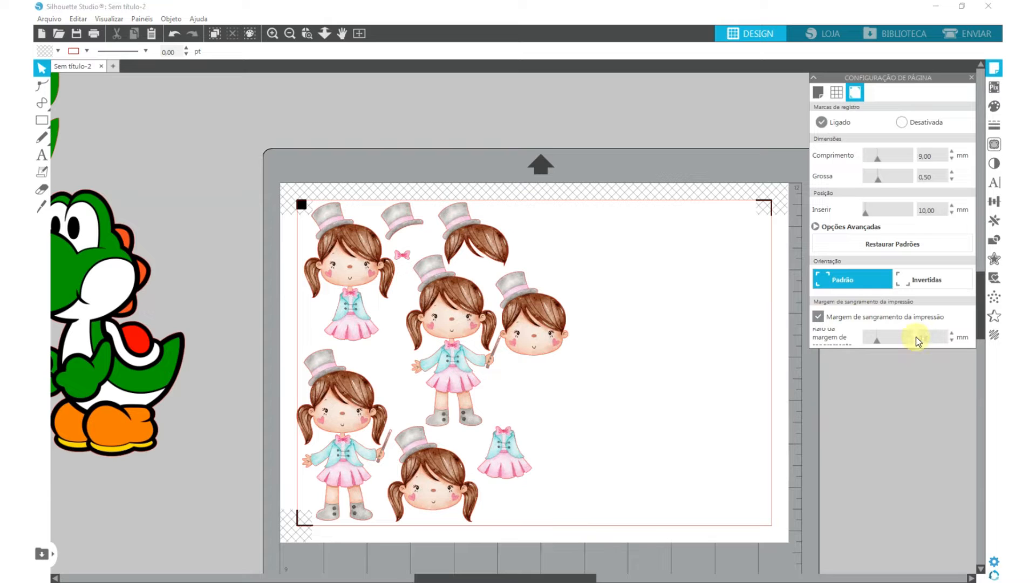
key(Return)
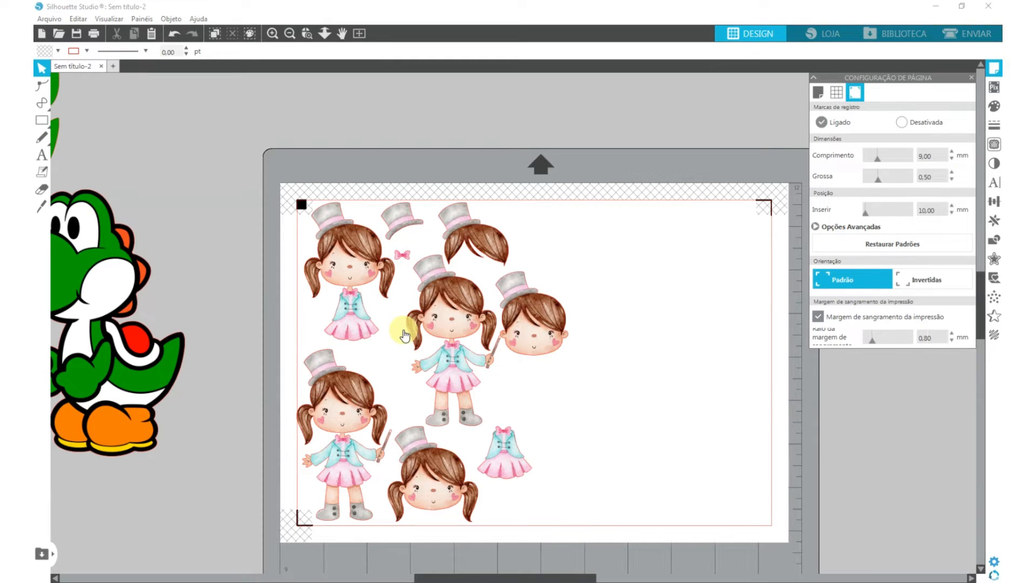
- Nudge both full-body girls, the plain head and the hair-and-hat piece to adjust the spacing between them
drag(333, 397, 336, 398)
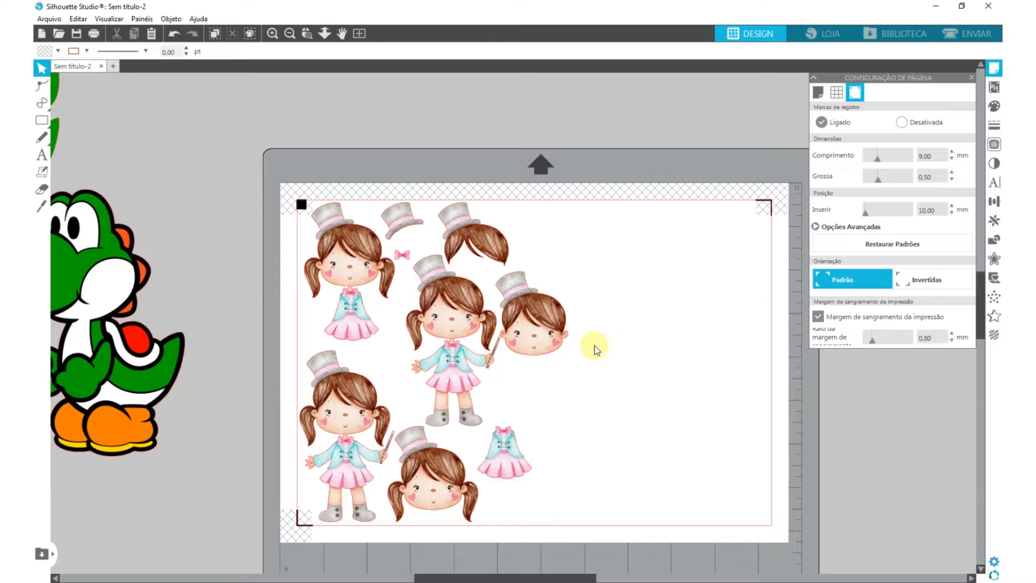
mouse_move(532, 345)
mouse_down()
mouse_move(541, 354)
mouse_move(541, 346)
mouse_up()
drag(455, 236, 459, 237)
drag(425, 306, 420, 306)
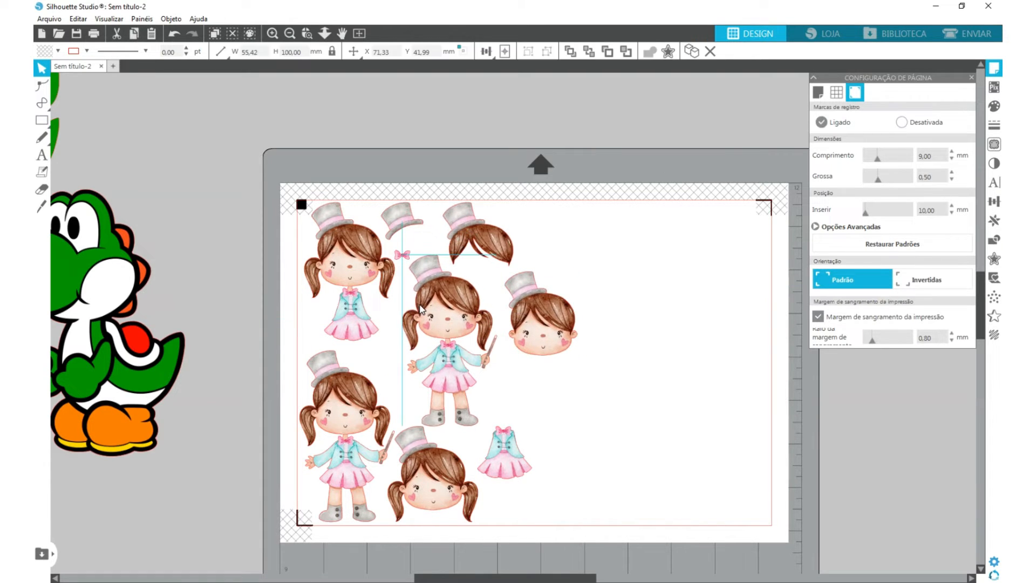
- Nudge the central full-body girl, the plain head and the separate outfit slightly right to widen the gaps between pieces
click(409, 258)
drag(419, 447, 419, 446)
drag(462, 361, 467, 361)
click(506, 313)
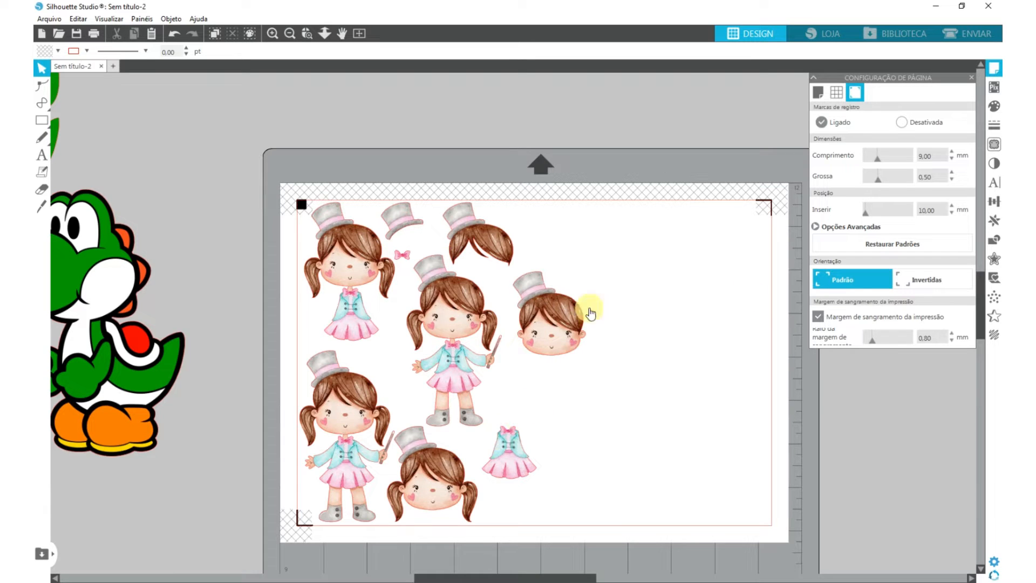
- Preview the print and zoom in on the pieces to examine the bleed along their edges
click(55, 17)
click(56, 19)
click(99, 34)
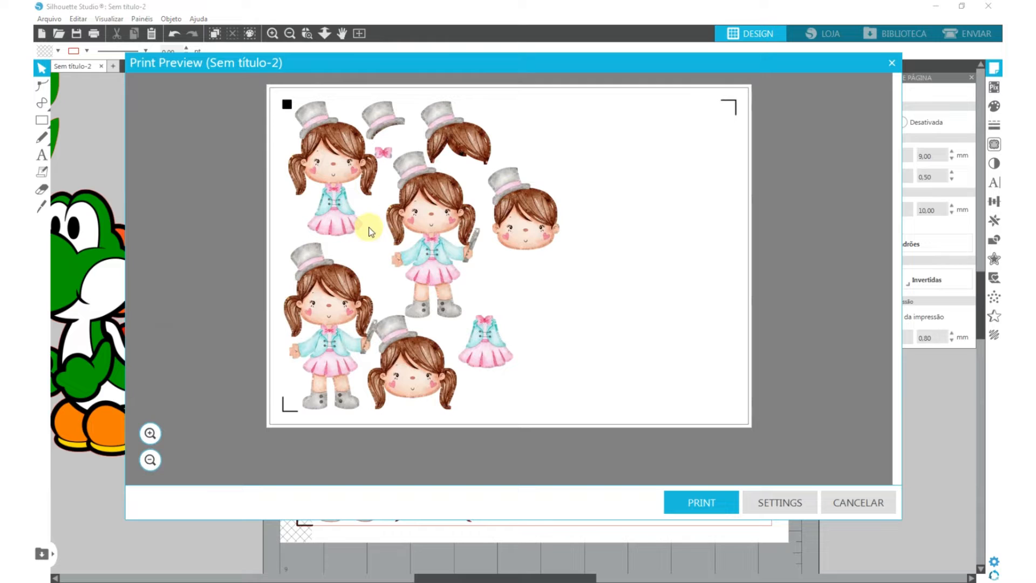
click(150, 433)
click(150, 434)
click(415, 230)
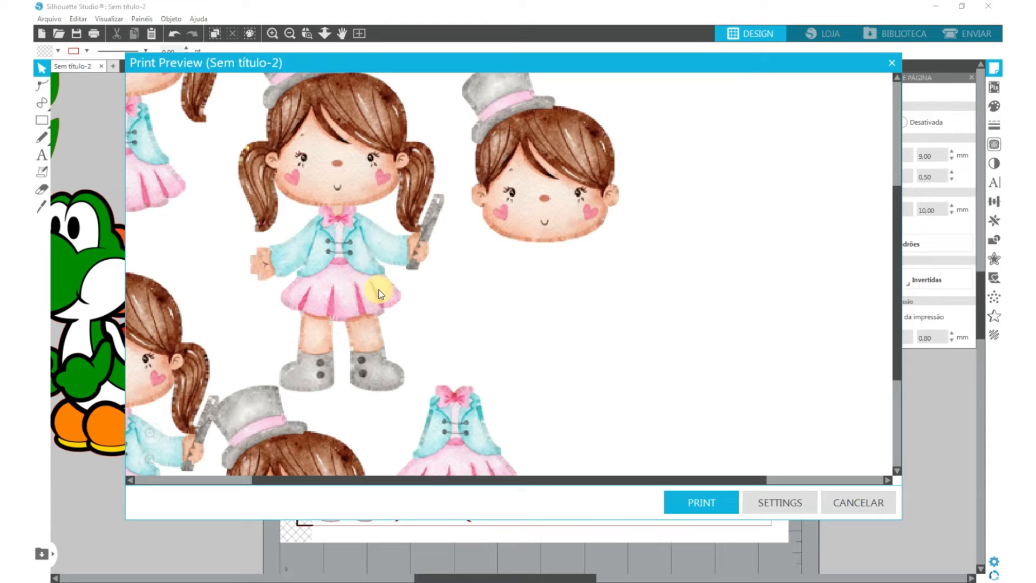
scroll(379, 290, down, 5)
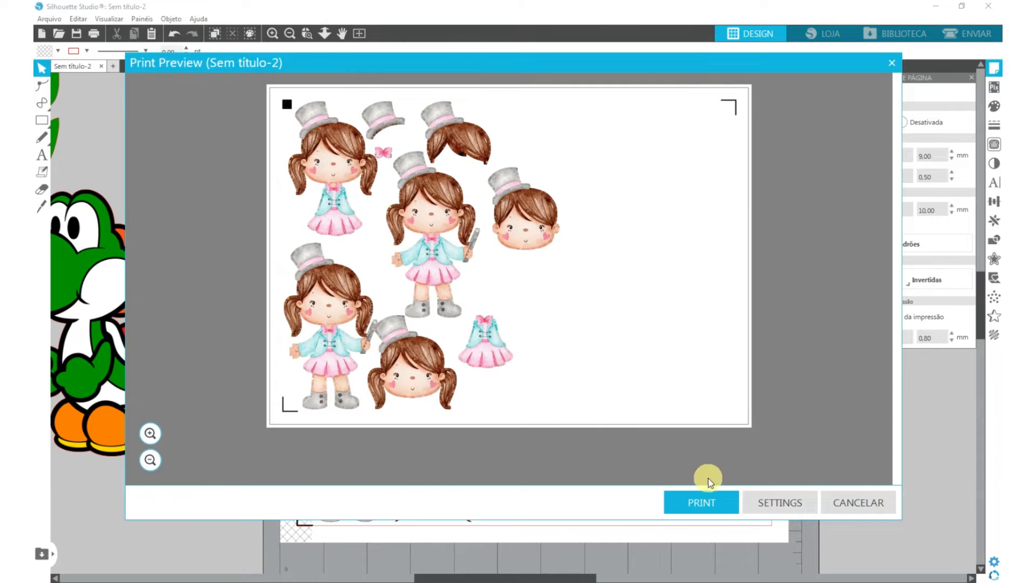
click(851, 504)
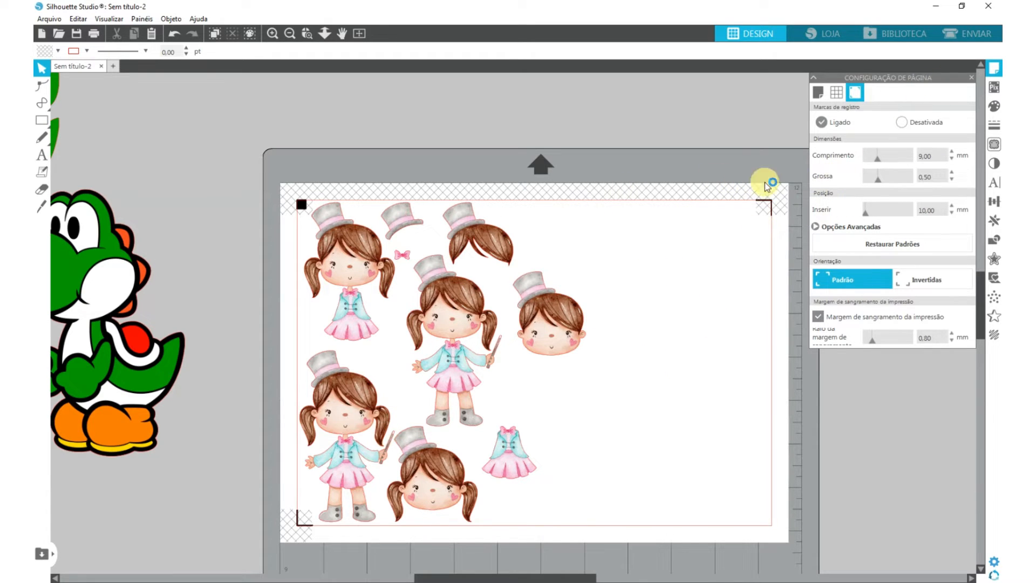
- Shift the plain head slightly left and set the registration marks' right inset to 118.80 mm, just beyond the pieces
drag(520, 308, 514, 306)
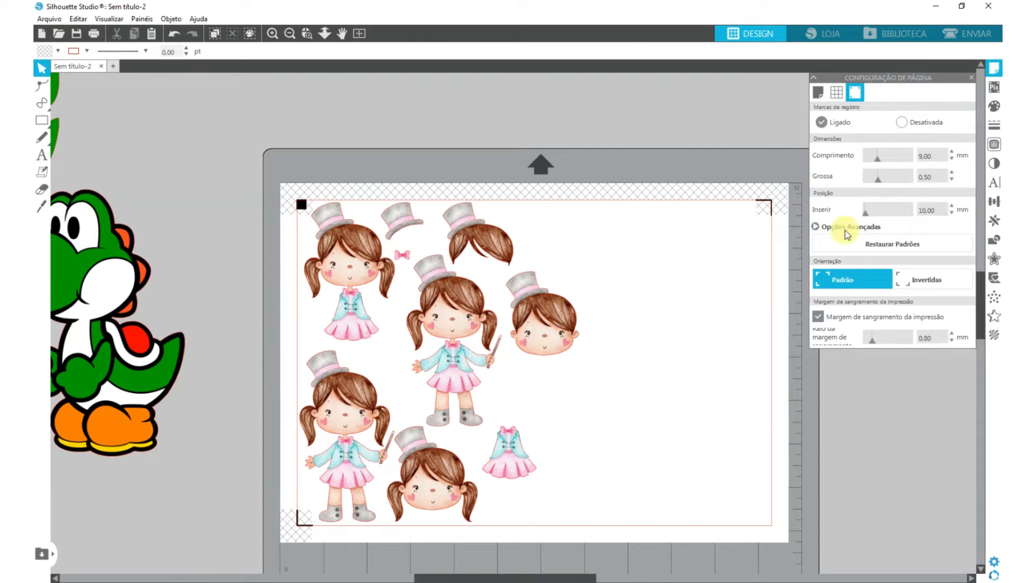
click(815, 227)
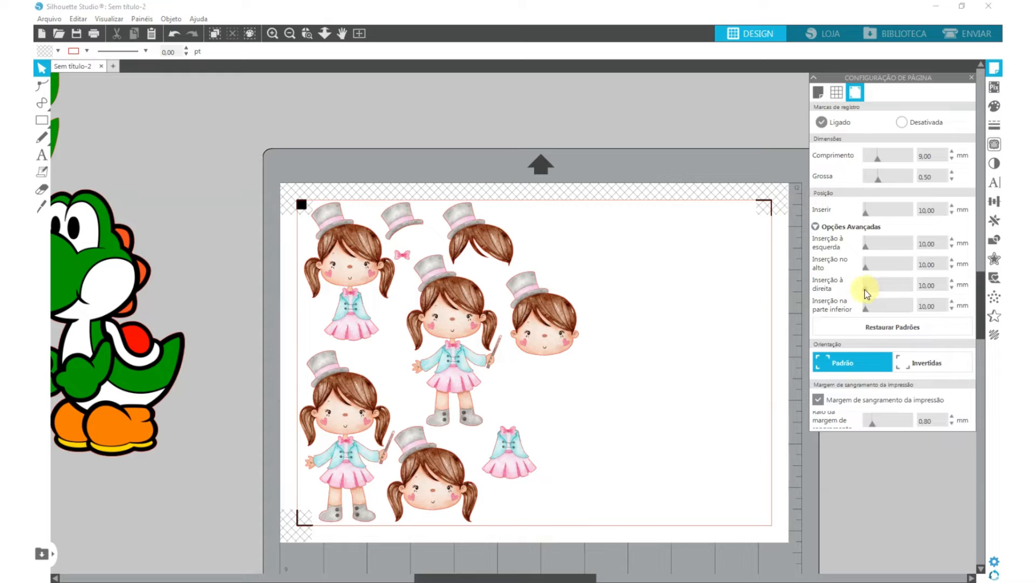
drag(866, 289, 916, 290)
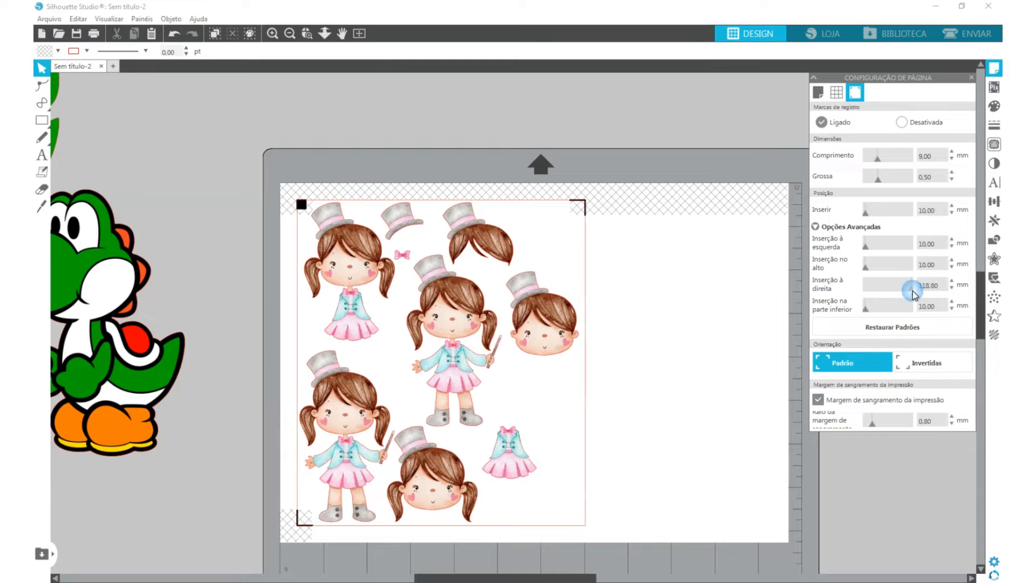
click(926, 290)
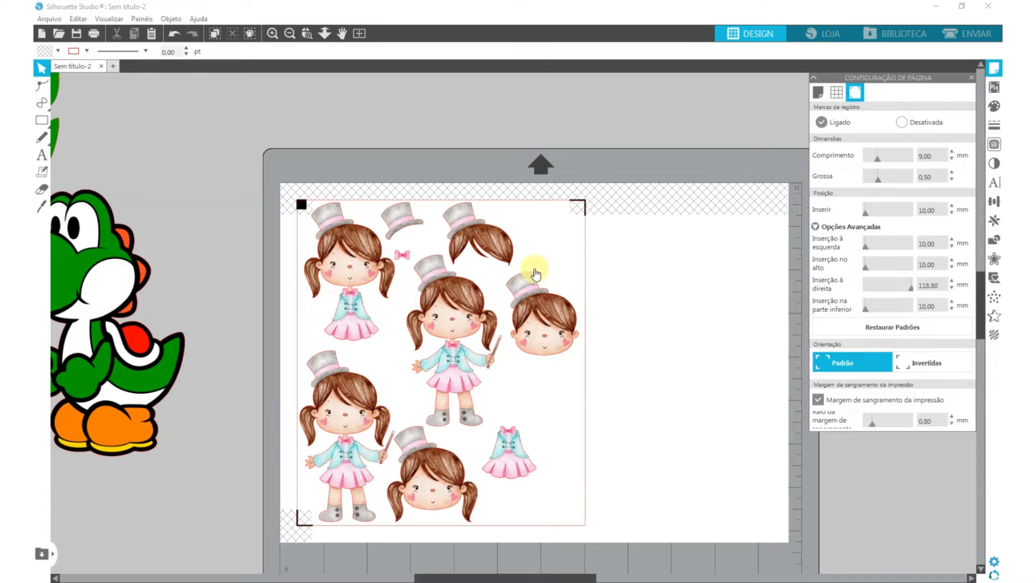
- Move the plain head outside the registration marks and reduce the media width to 188 mm
drag(540, 318, 665, 289)
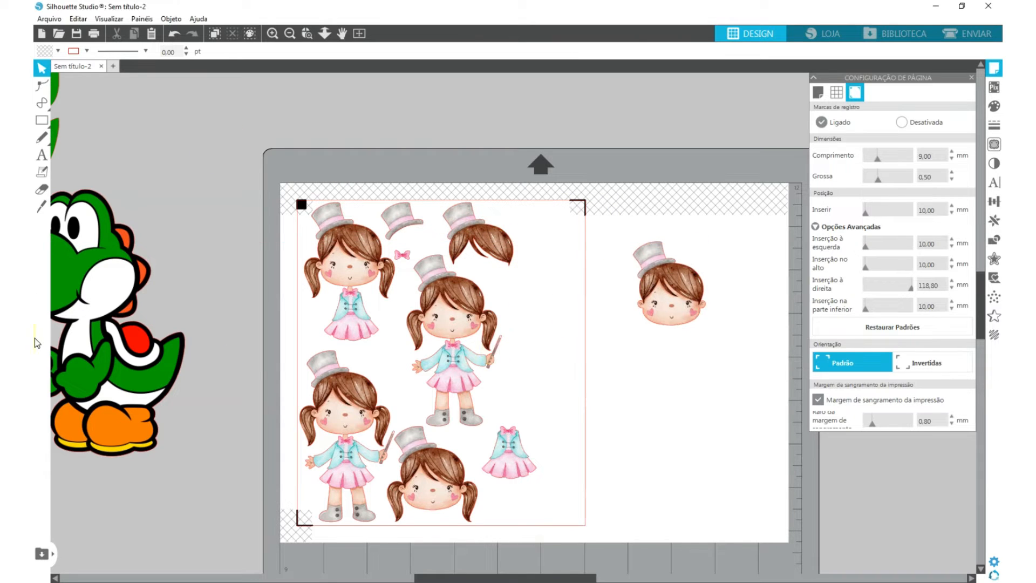
click(913, 288)
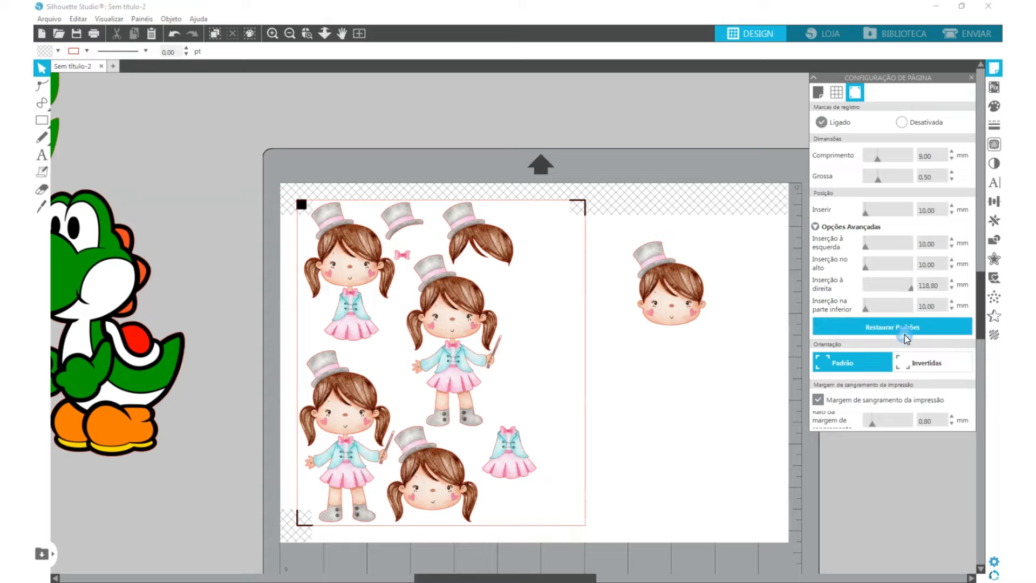
click(826, 97)
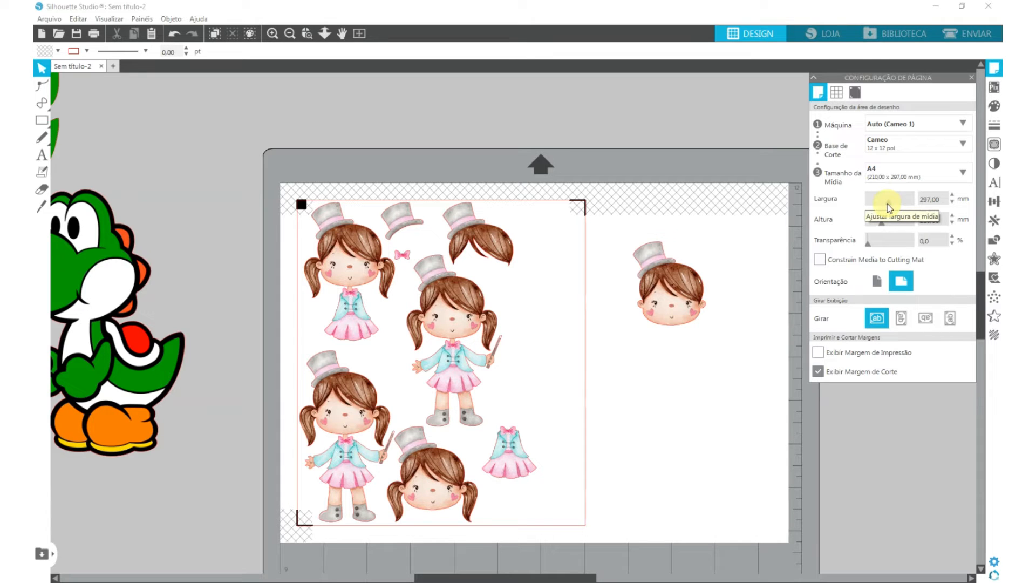
drag(889, 203, 881, 203)
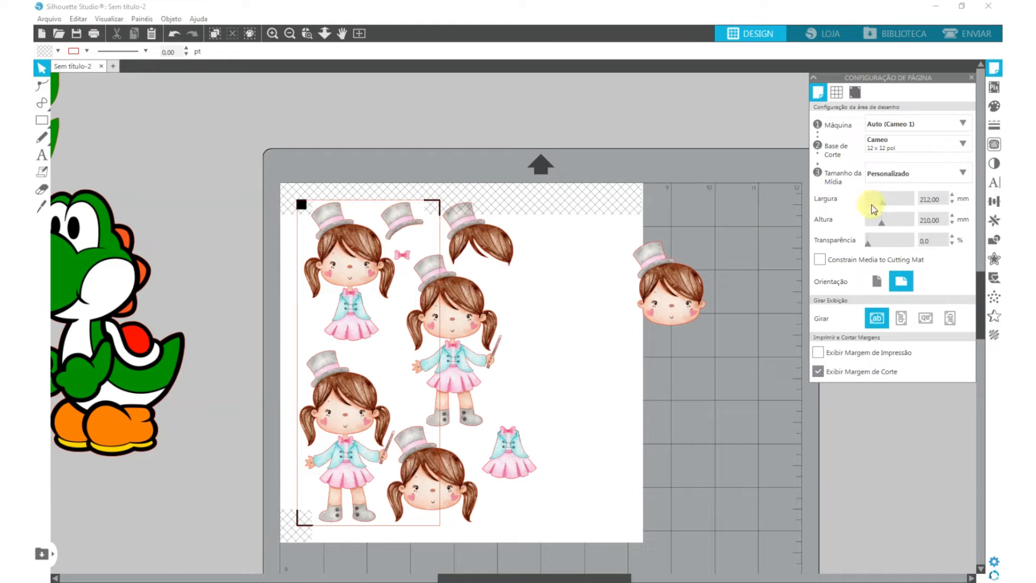
drag(882, 202, 889, 203)
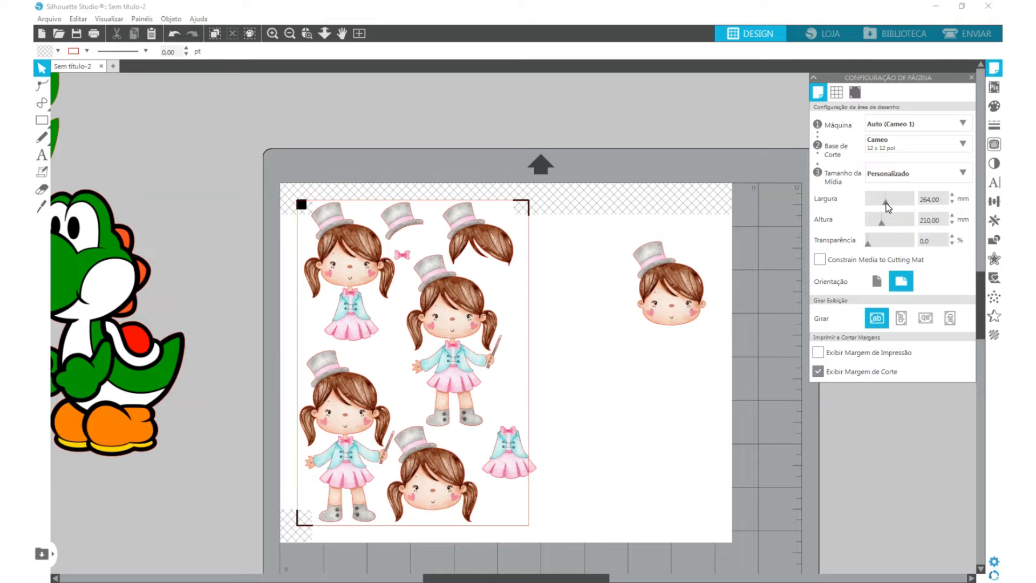
drag(879, 204, 881, 205)
click(953, 195)
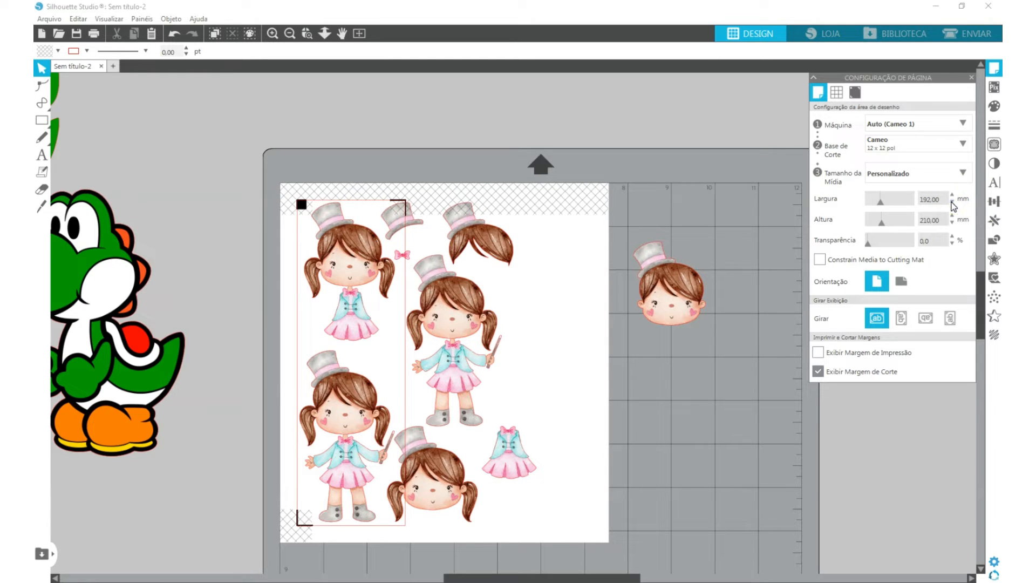
click(953, 204)
click(952, 203)
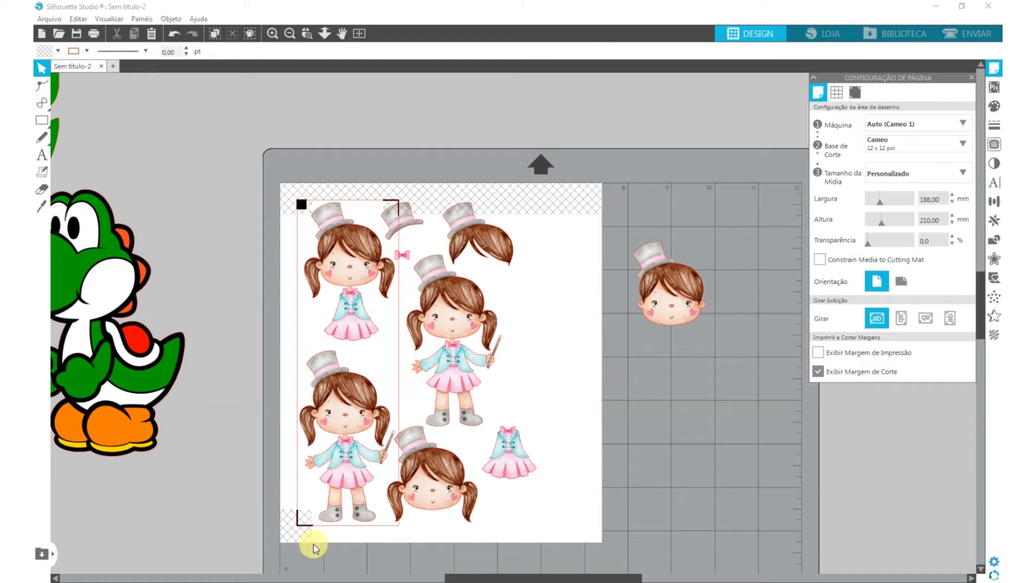
- Review the registration mark insets and the custom media dimensions, and examine mark placement in the print preview
click(855, 93)
click(815, 226)
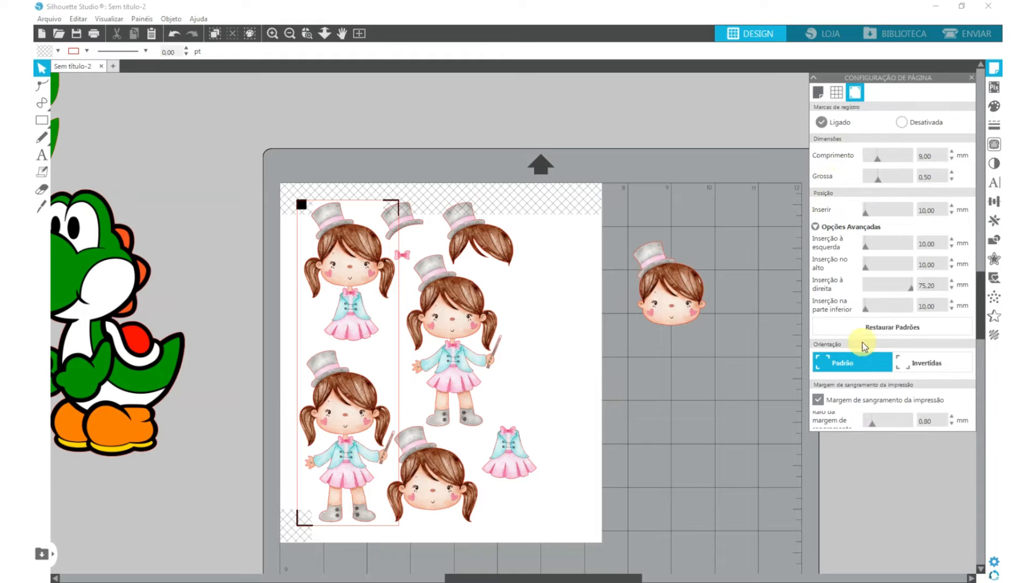
mouse_move(866, 307)
mouse_down()
mouse_move(888, 307)
mouse_move(866, 307)
mouse_up()
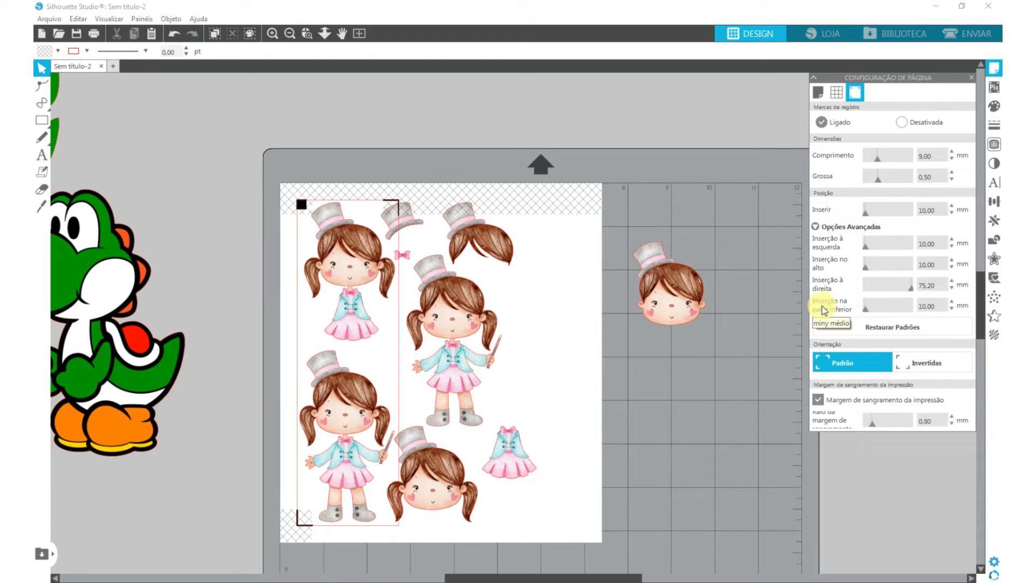
click(818, 93)
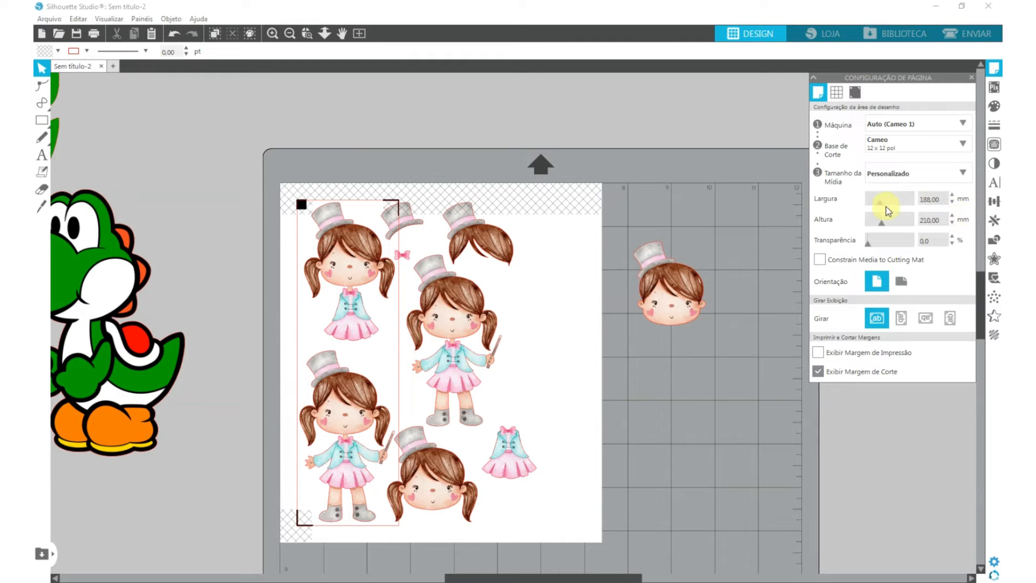
double_click(939, 199)
click(940, 220)
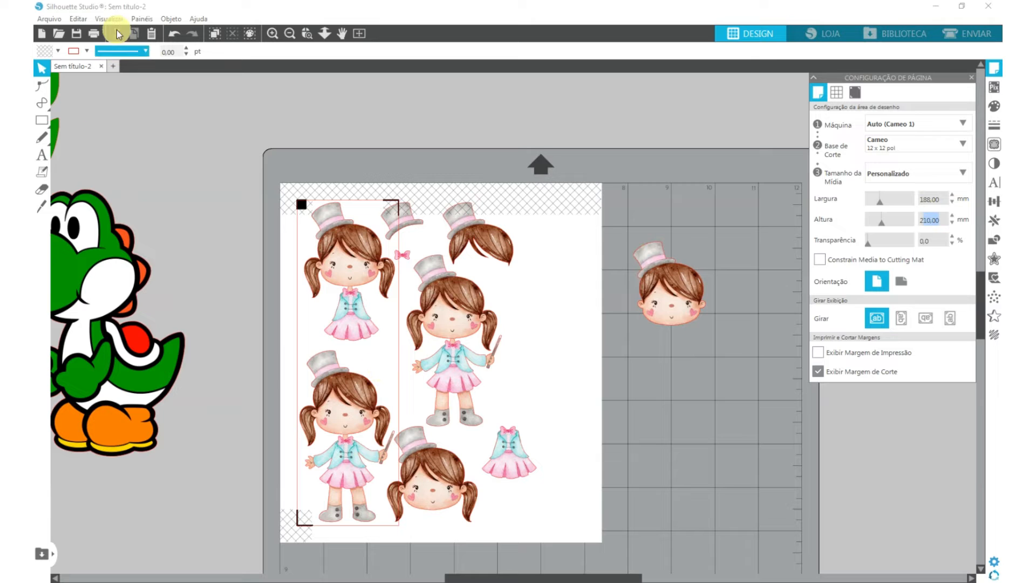
click(94, 34)
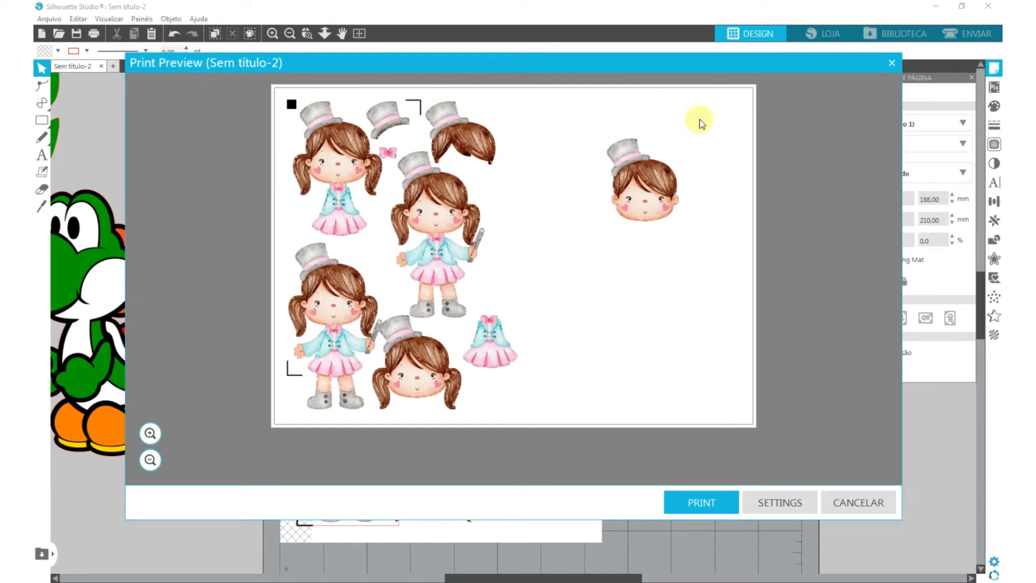
click(853, 502)
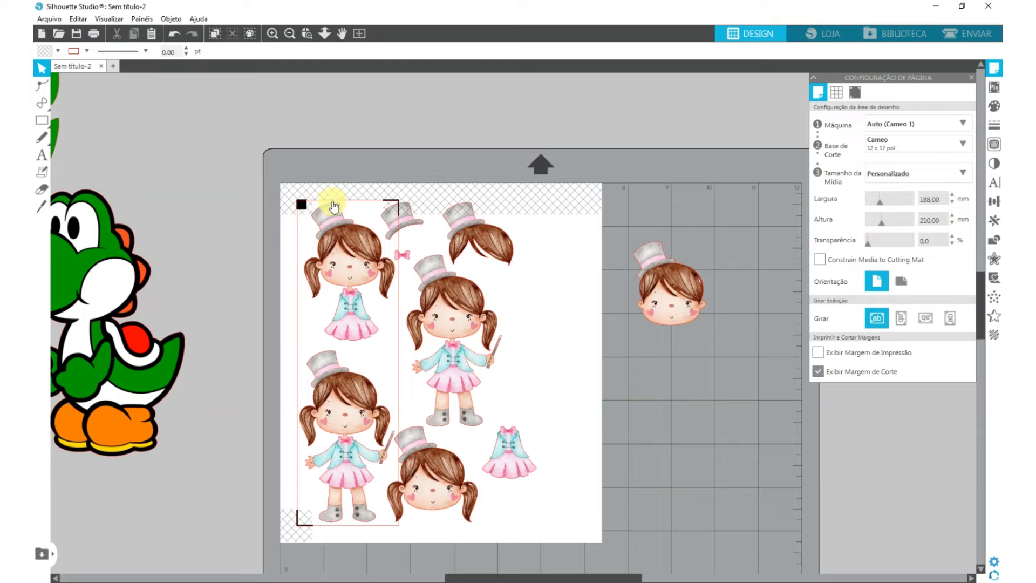
- Reduce the media height to 107 mm so the registration marks surround only the trimmed girl
click(855, 93)
click(816, 227)
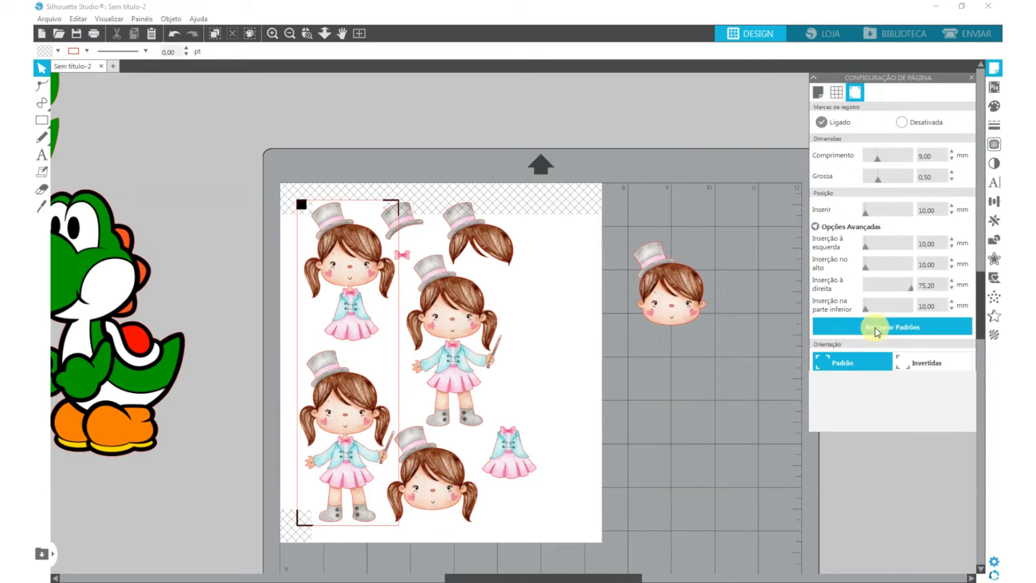
click(818, 92)
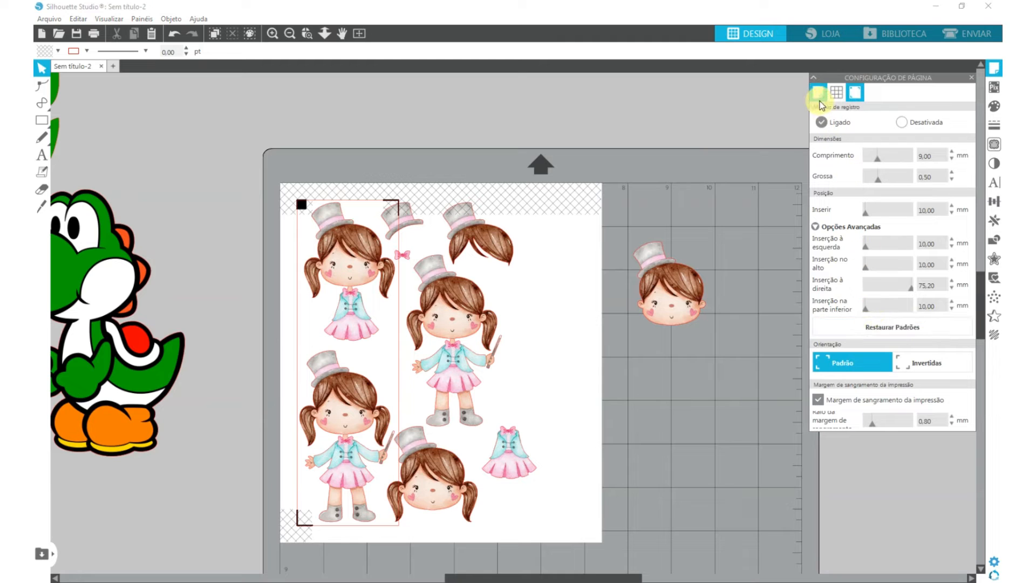
drag(880, 221, 874, 221)
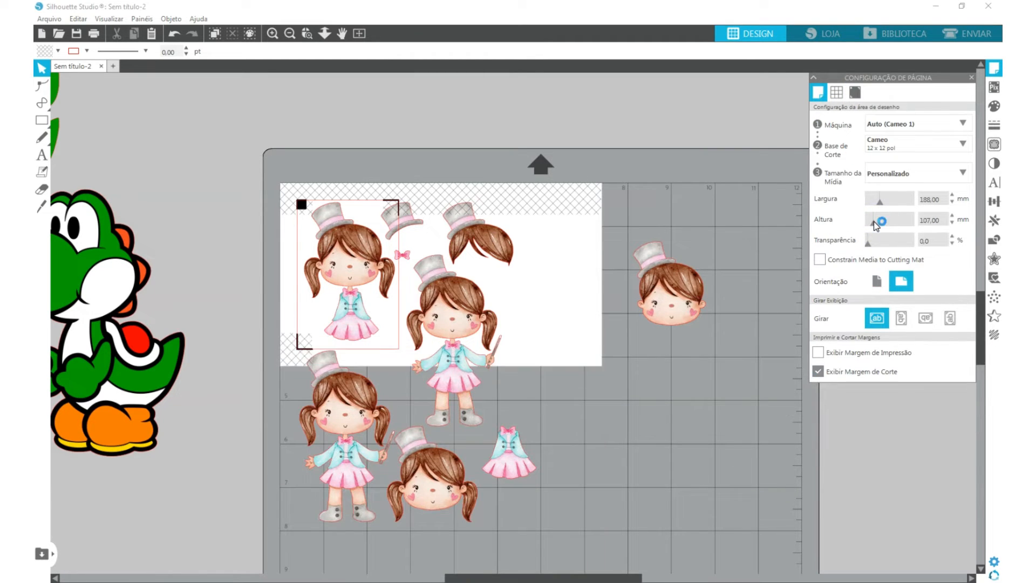
click(934, 204)
drag(941, 220, 925, 221)
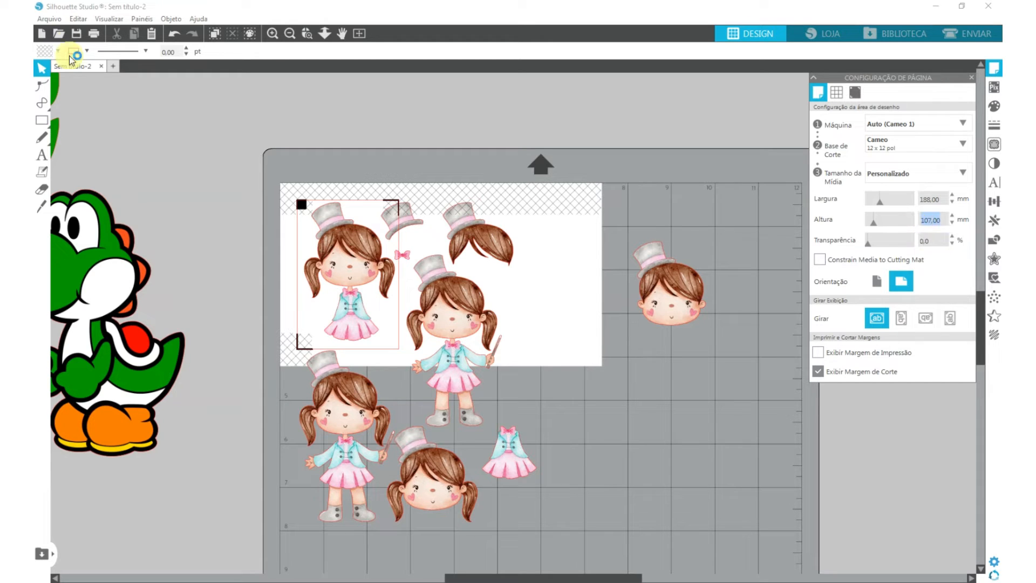
- Check the shortened page in the print preview, and undo the media height and width changes
click(94, 34)
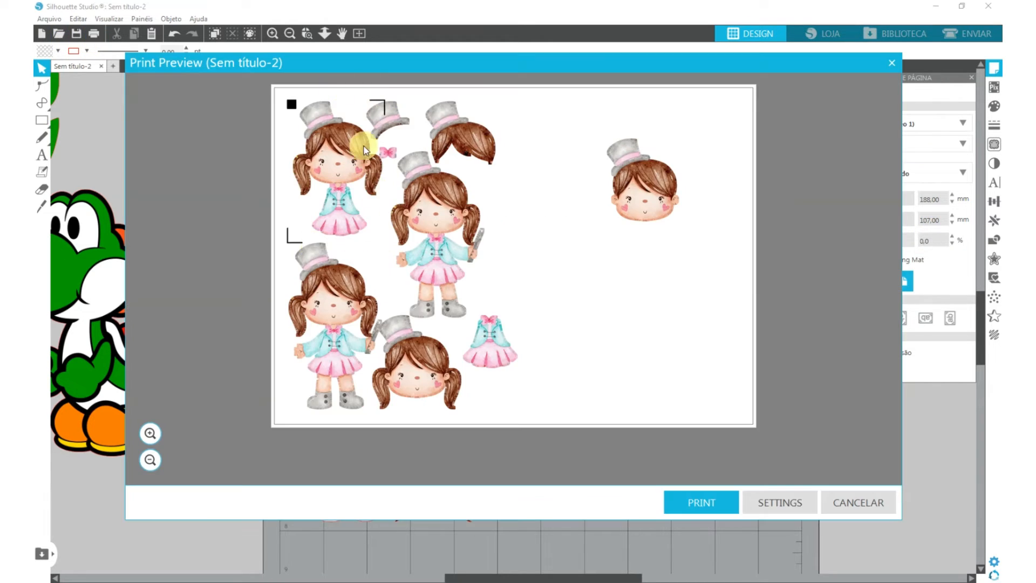
click(886, 509)
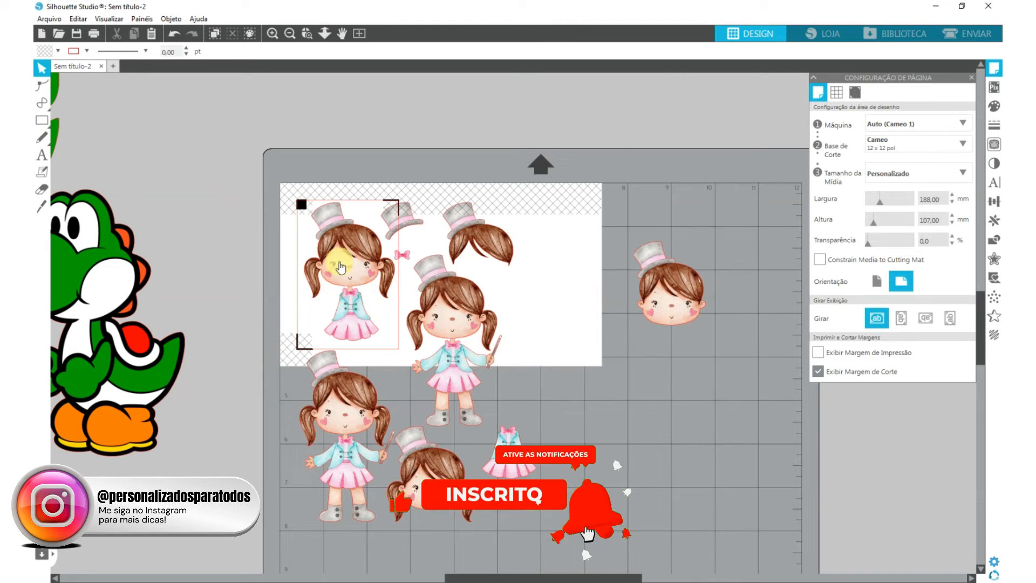
click(174, 35)
click(173, 35)
click(173, 35)
click(173, 36)
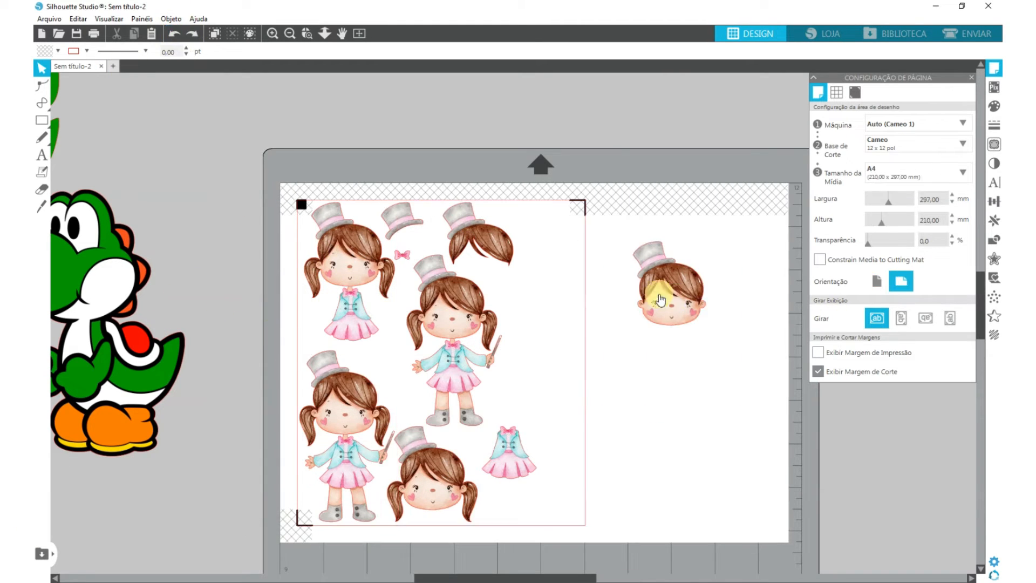
- Move the plain head back inside the registration marks and set the media width to 293 mm
drag(666, 300, 533, 326)
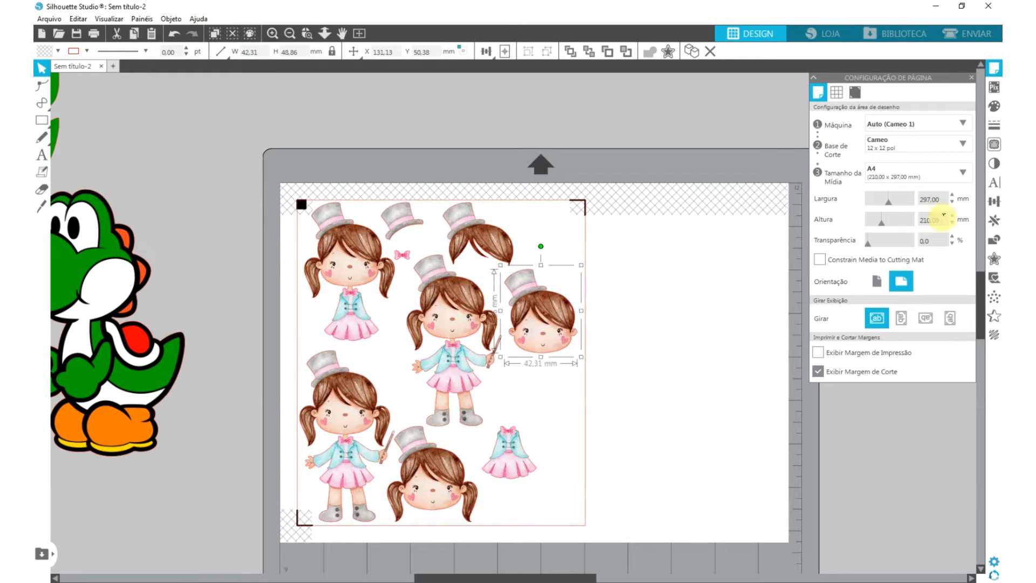
drag(889, 201, 890, 205)
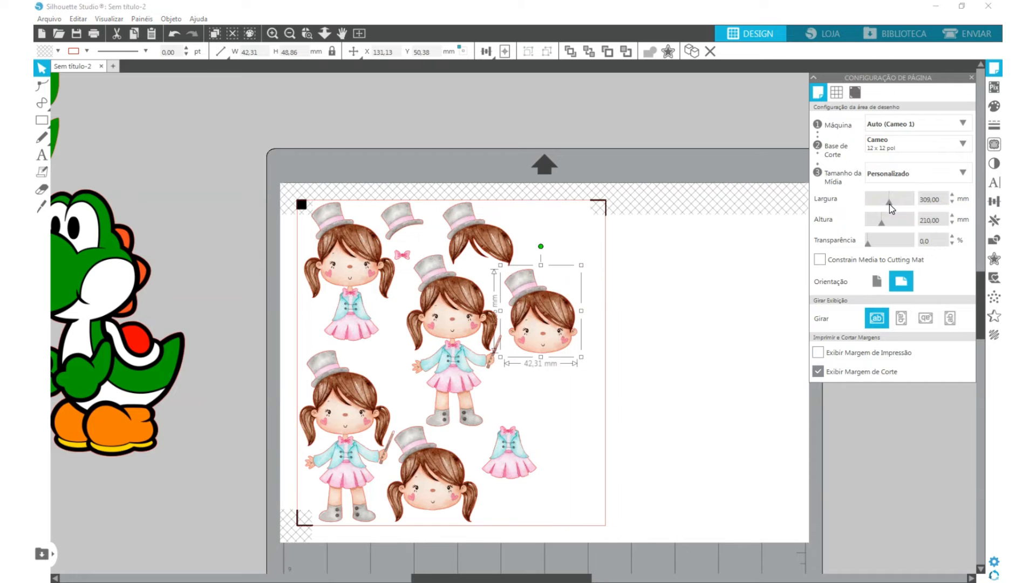
click(952, 203)
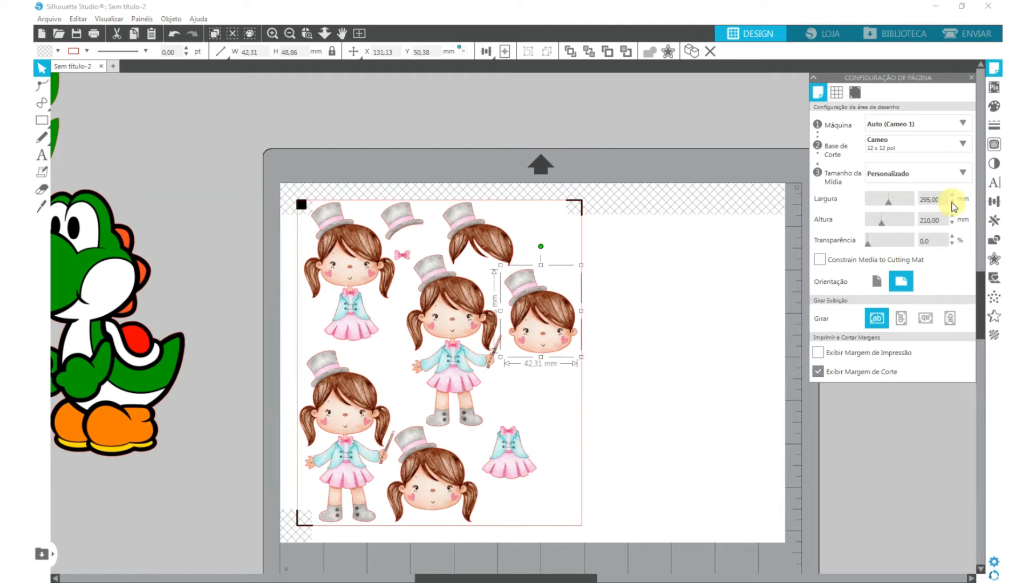
click(952, 204)
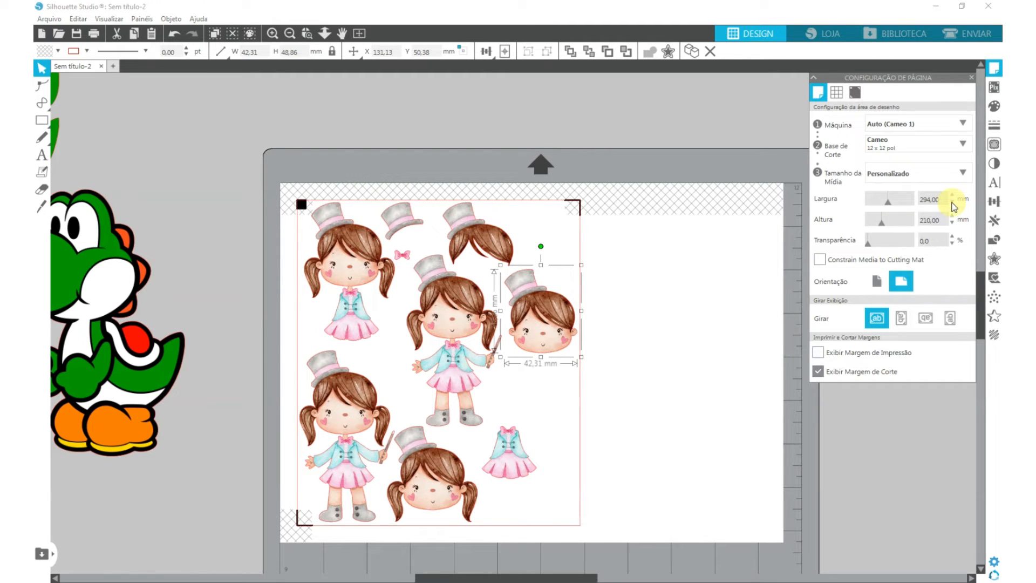
click(952, 205)
- Make two copies of the small pink bow in the gap between the trimmed girl and the central full-body girl
click(403, 254)
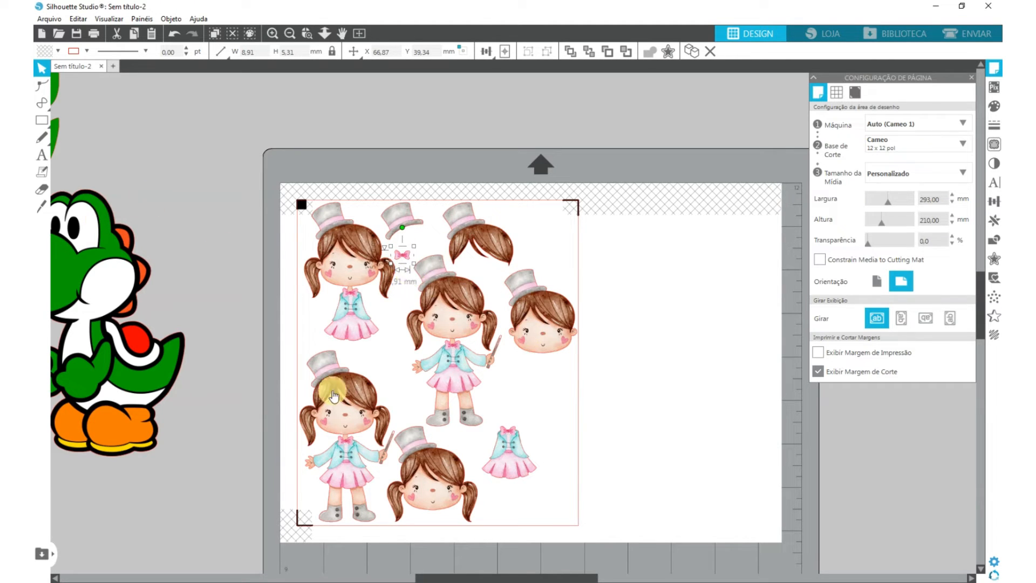
drag(395, 261, 390, 322)
key(ctrl+v)
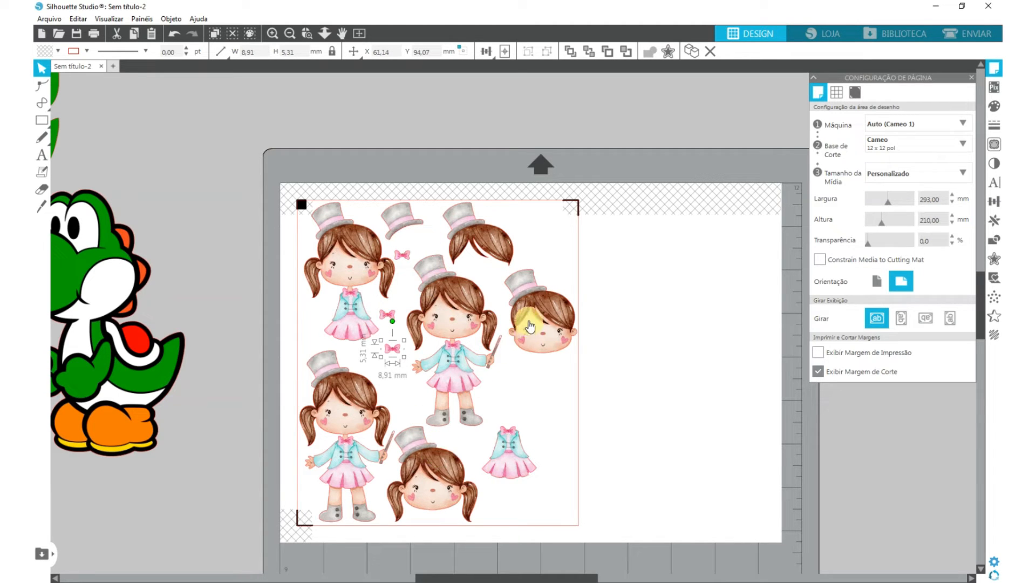
- Move the green Yoshi pieces into the upper-left corner of the empty page and remove their fill colour
click(528, 321)
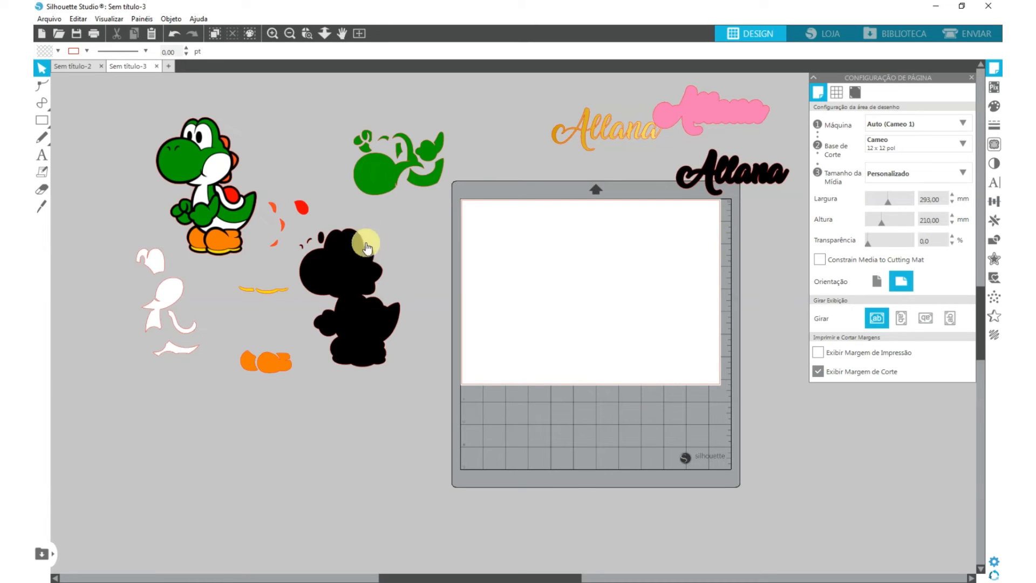
drag(389, 178, 538, 256)
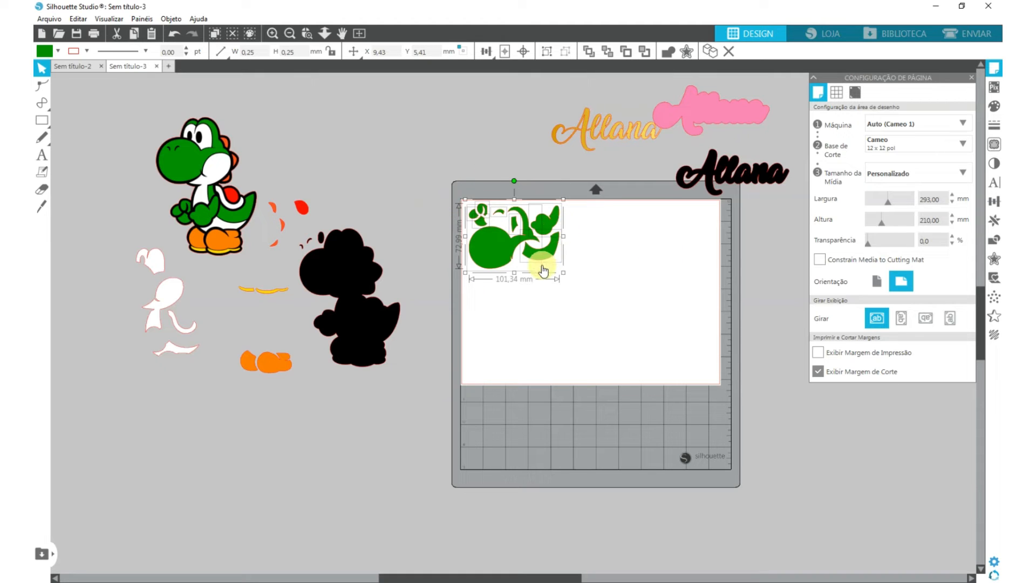
drag(543, 270, 540, 270)
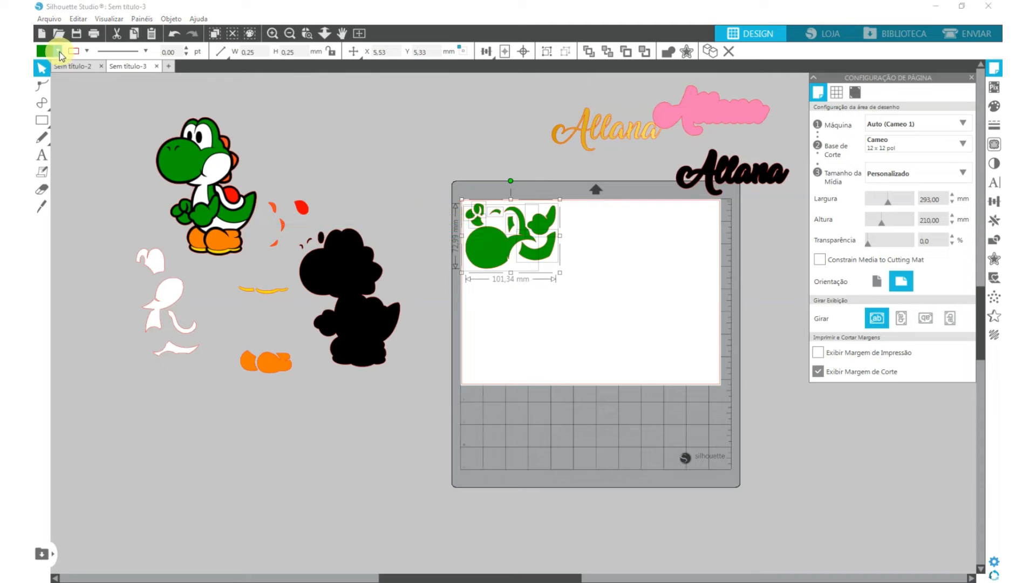
click(58, 51)
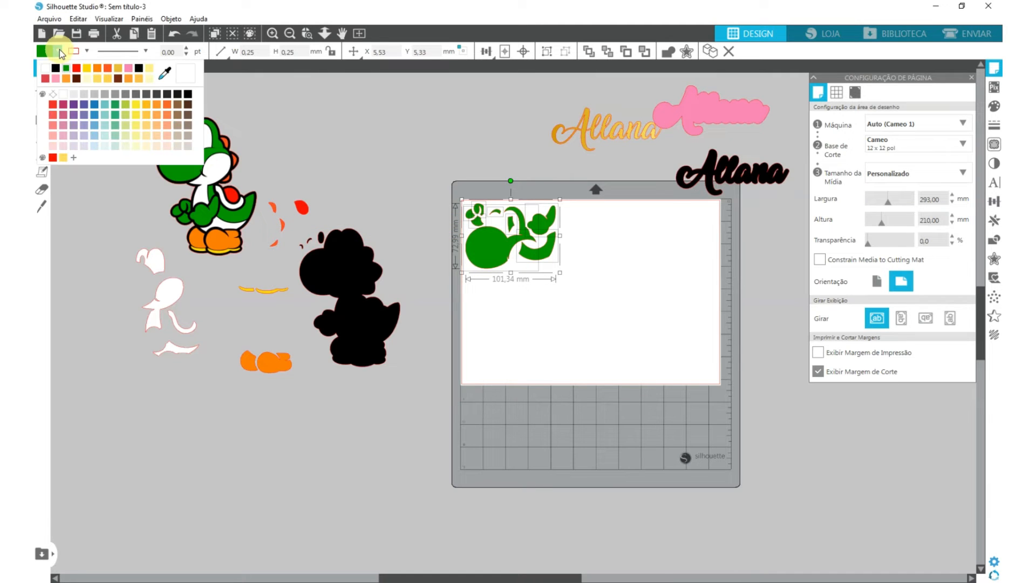
click(56, 93)
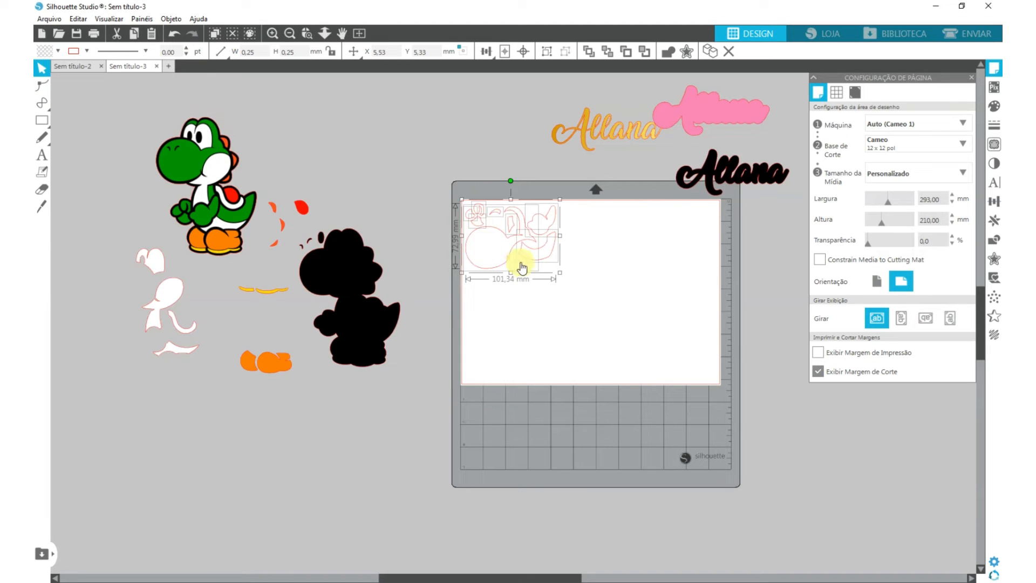
- Set the outline of the Yoshi pieces on the page to 0.50 pt thickness and black
click(186, 49)
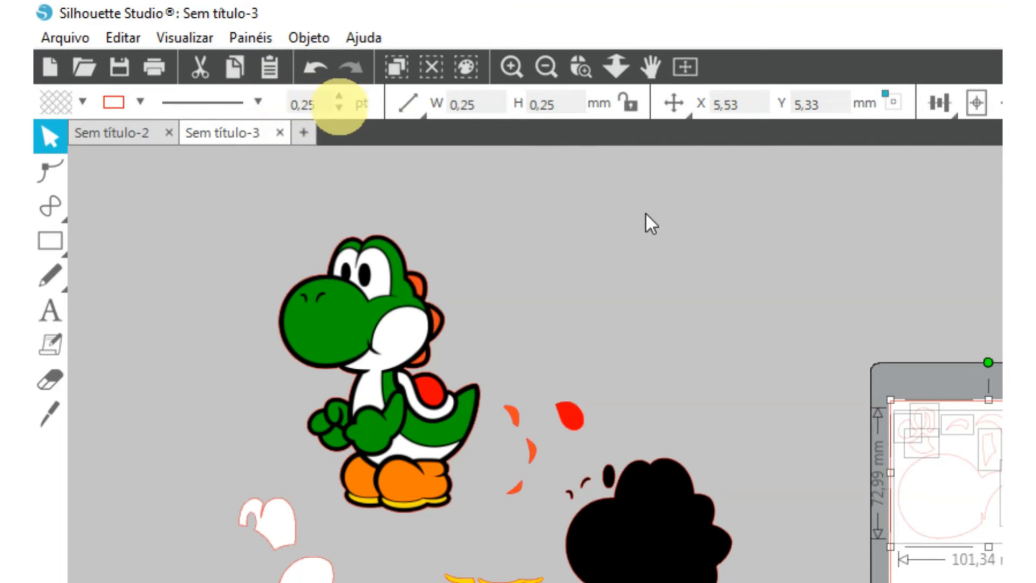
click(339, 107)
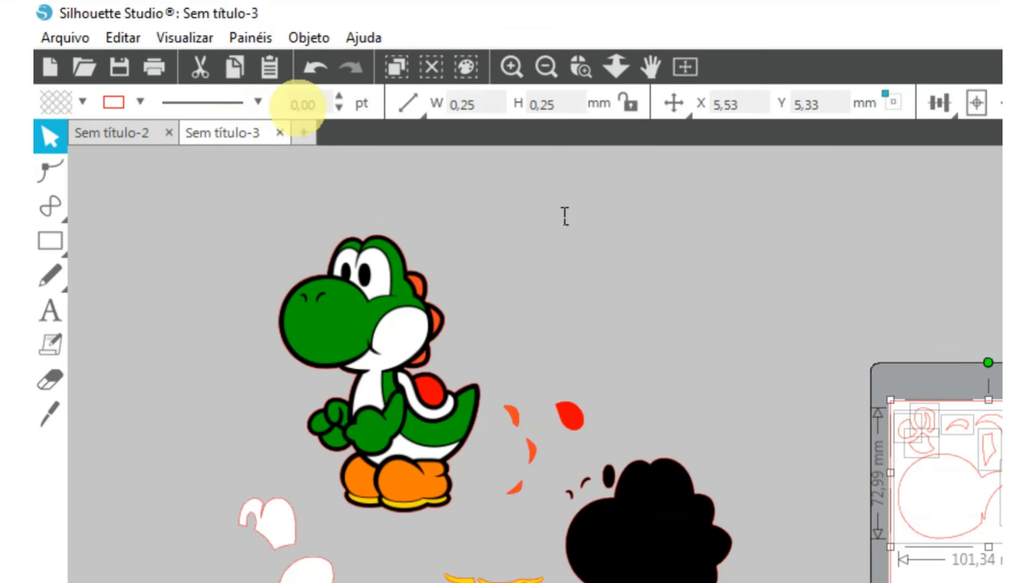
click(339, 95)
click(339, 96)
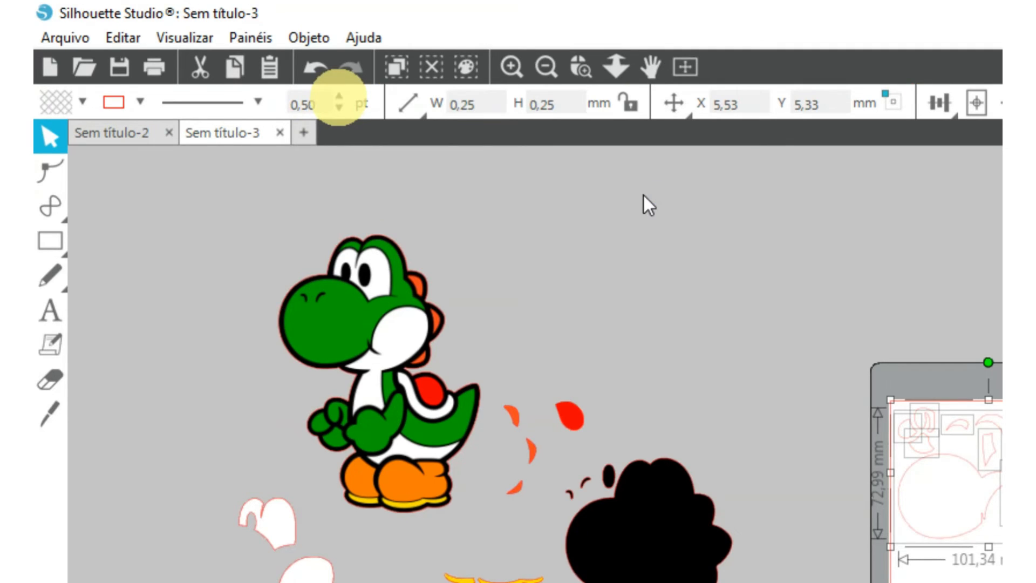
click(140, 101)
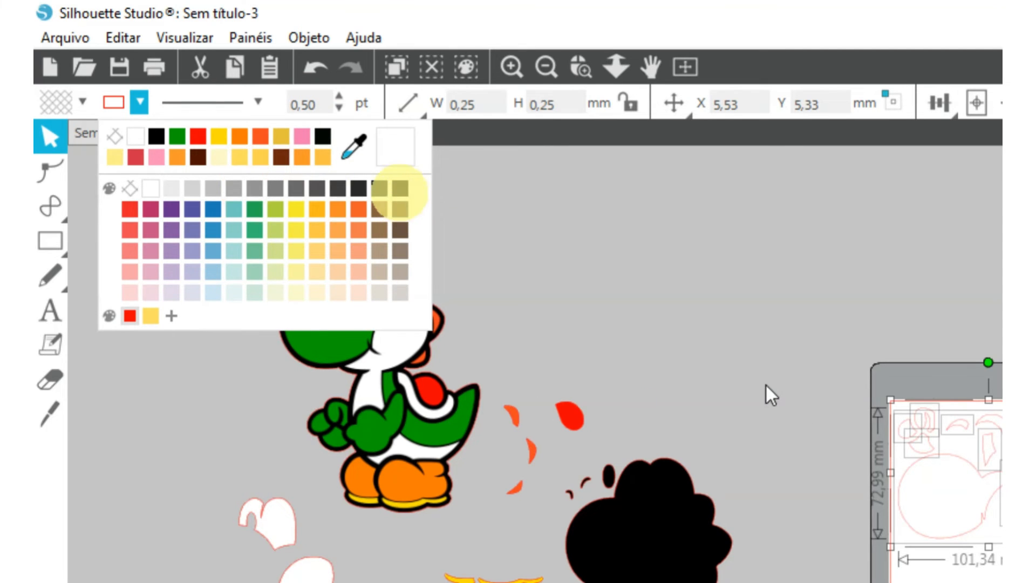
click(400, 189)
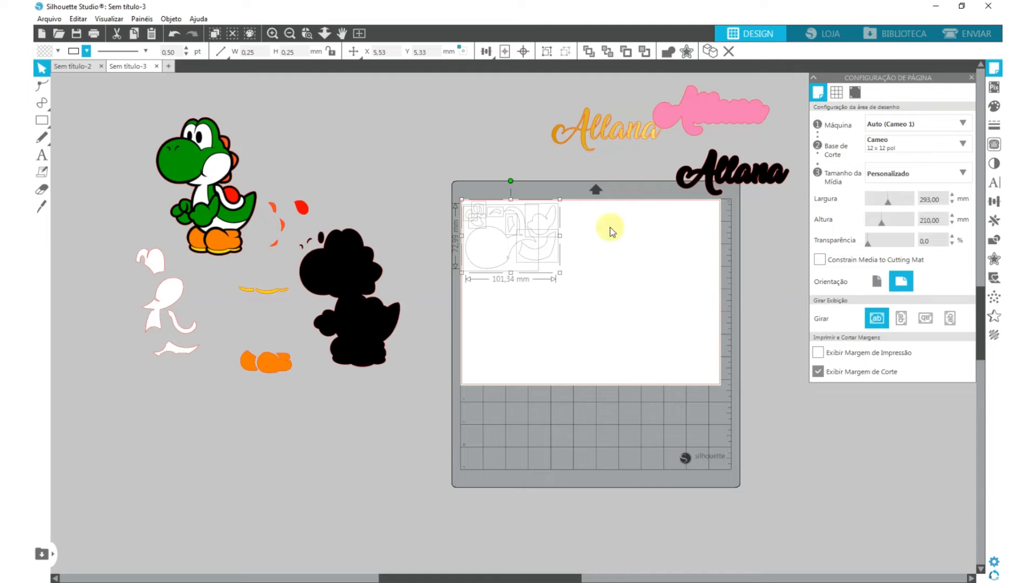
- Check the print preview with the outline thickness of the pieces at 0.00 pt, and restore the thickness to 0.50 pt
scroll(521, 216, up, 5)
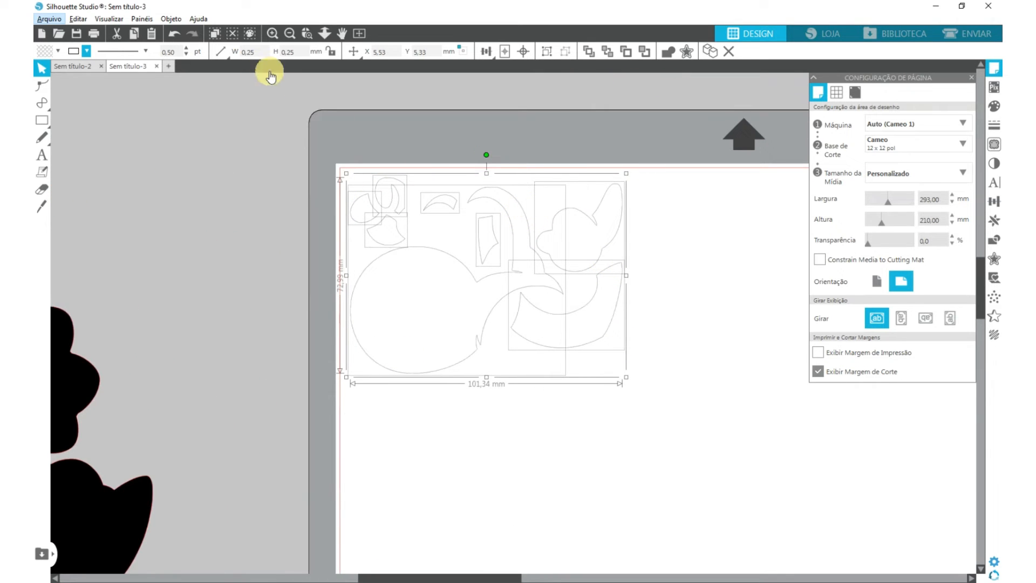
click(187, 54)
click(186, 54)
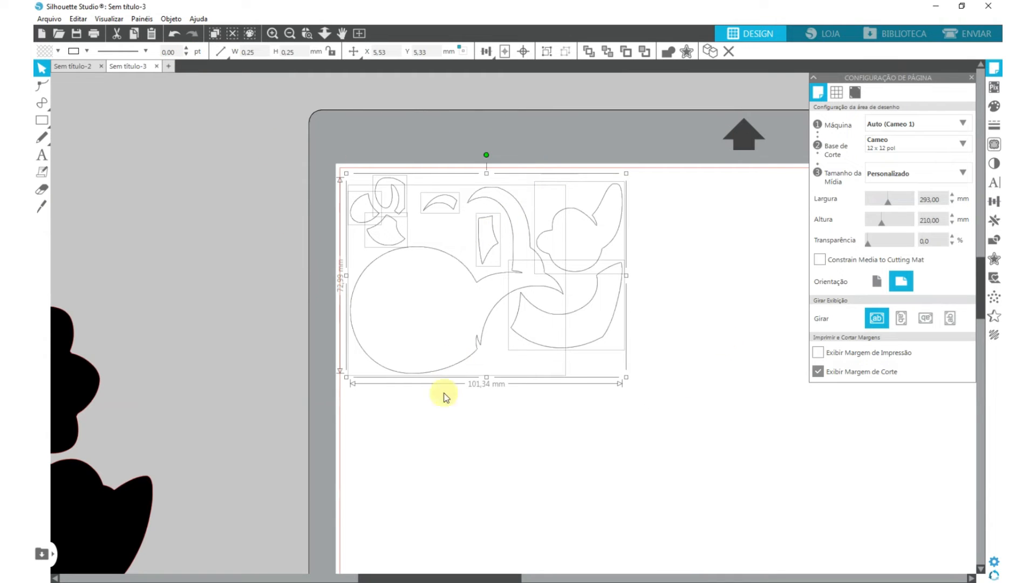
click(93, 34)
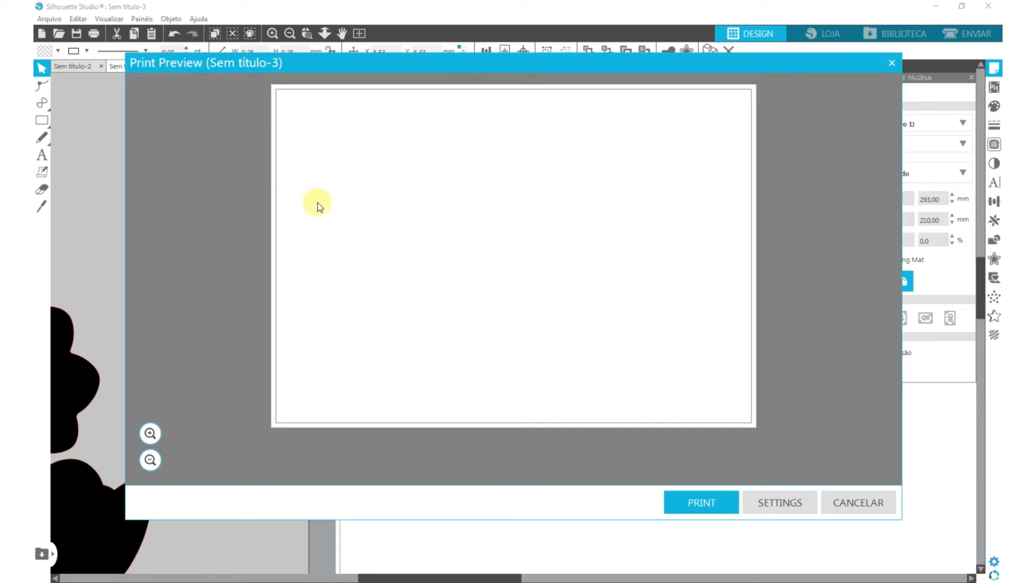
click(859, 507)
click(186, 48)
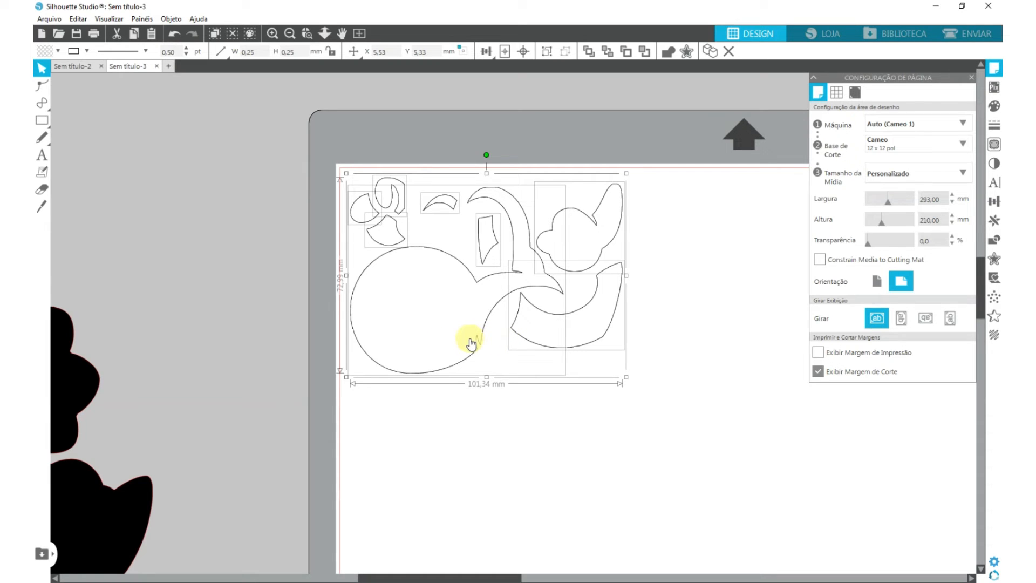
drag(307, 132, 616, 349)
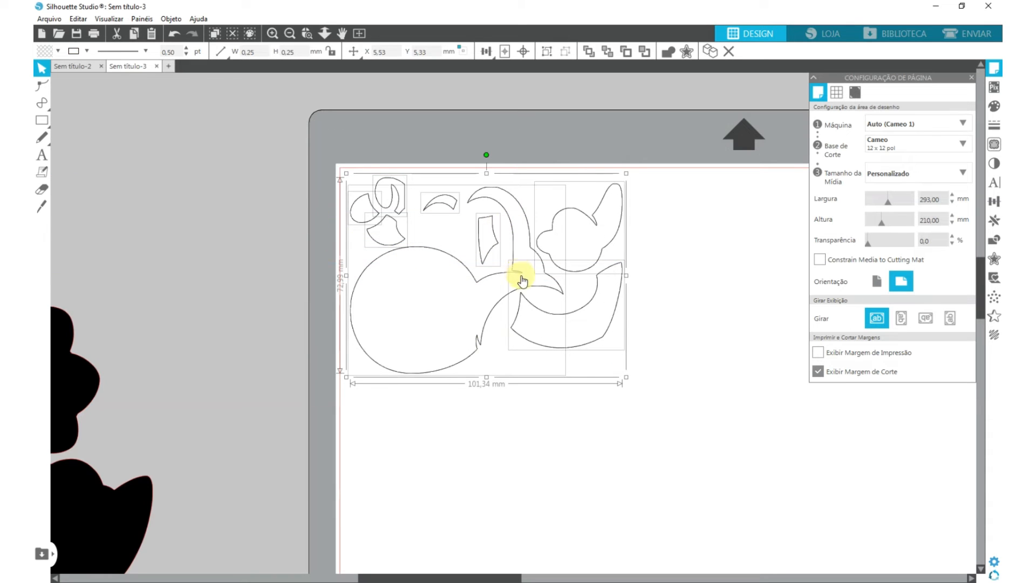
right_click(440, 260)
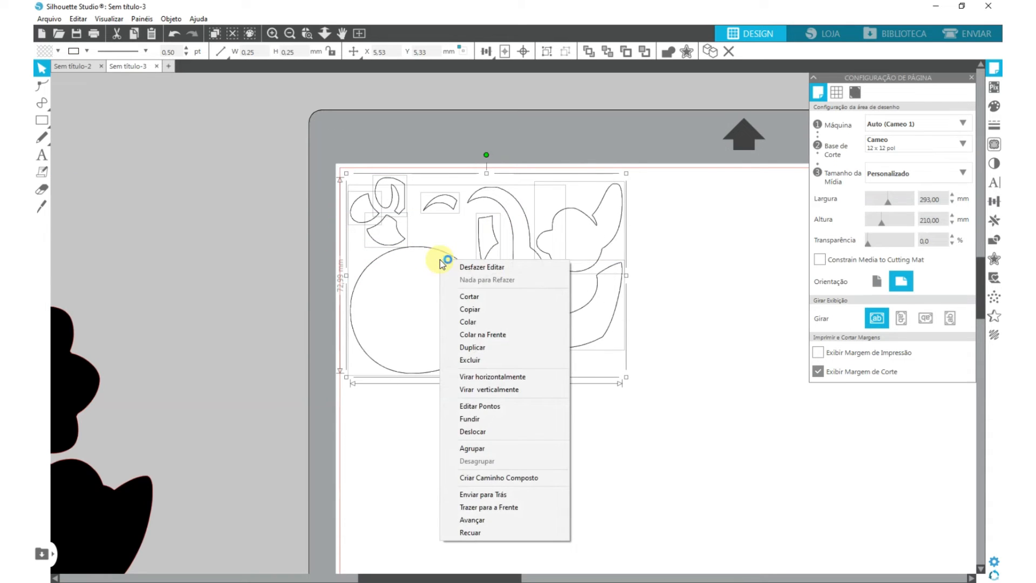
click(669, 411)
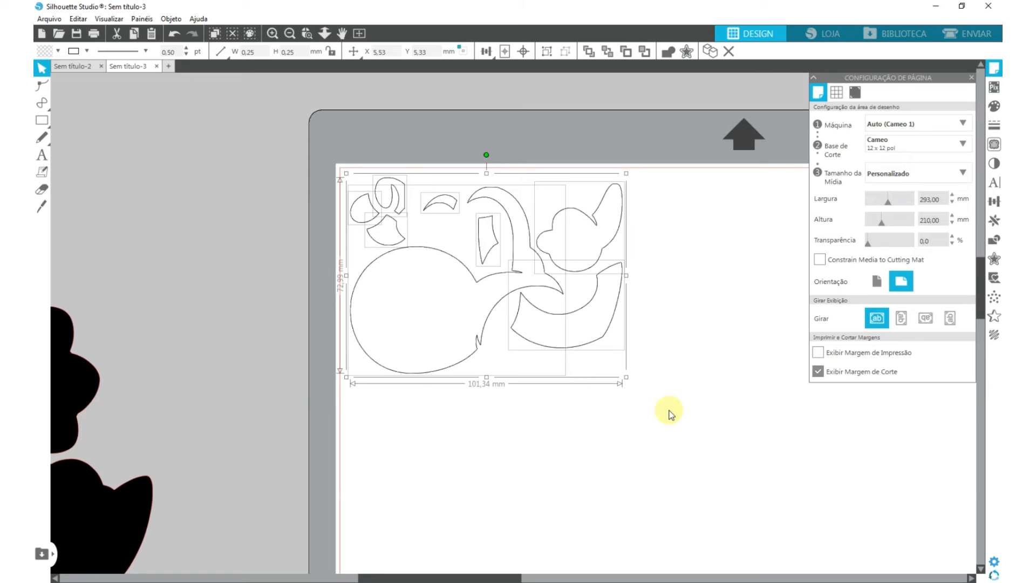
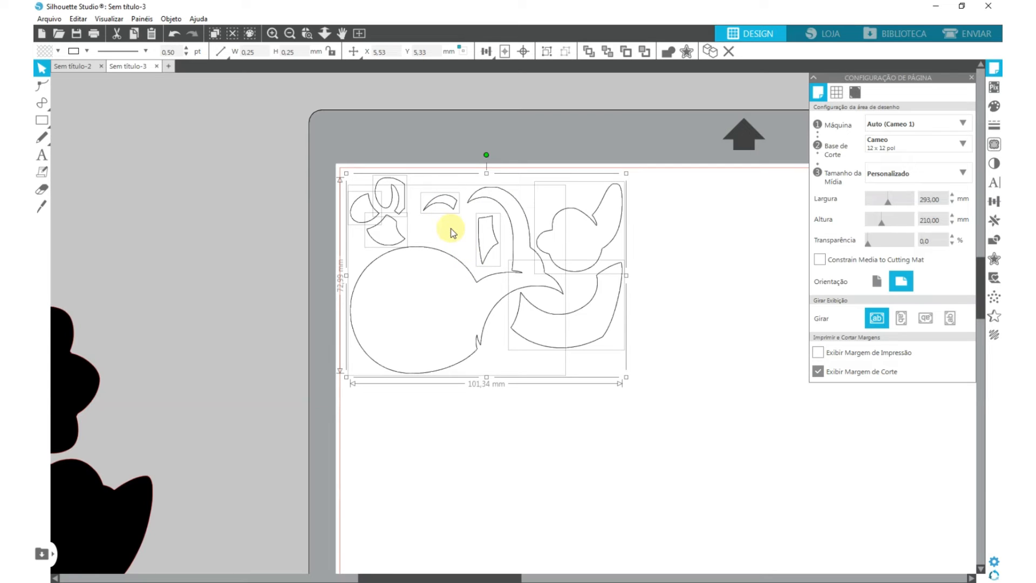
- Mirror the outlined green-layer Yoshi pieces horizontally and move them off the page, above the full-colour Yoshi
drag(328, 153, 601, 360)
right_click(520, 228)
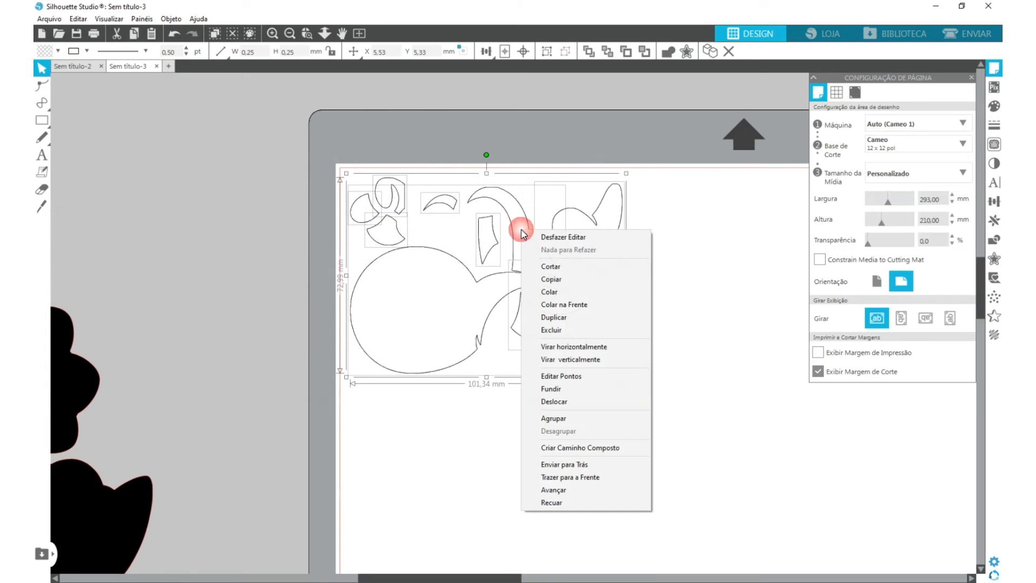
click(625, 346)
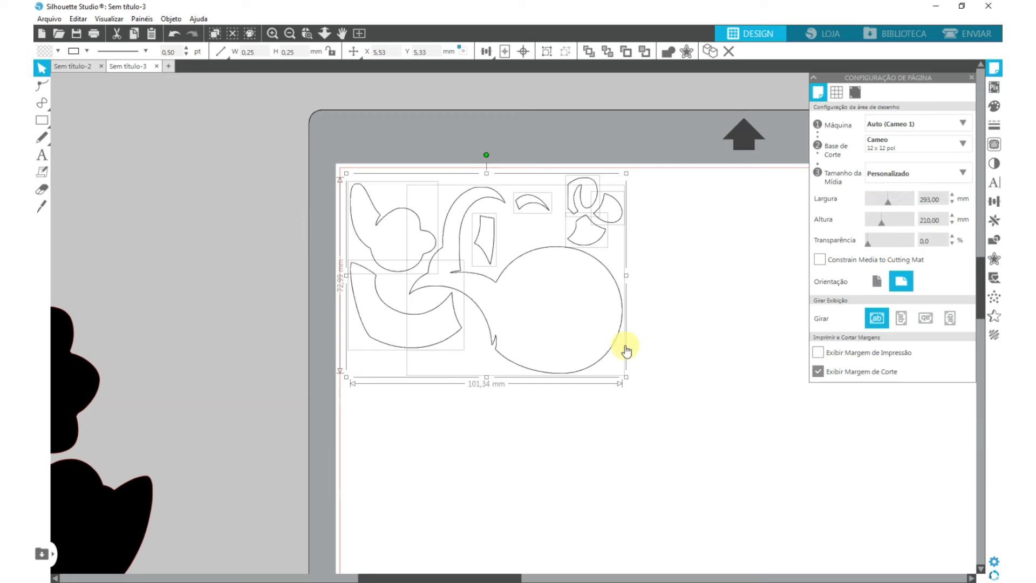
drag(310, 144, 626, 378)
scroll(591, 363, down, 5)
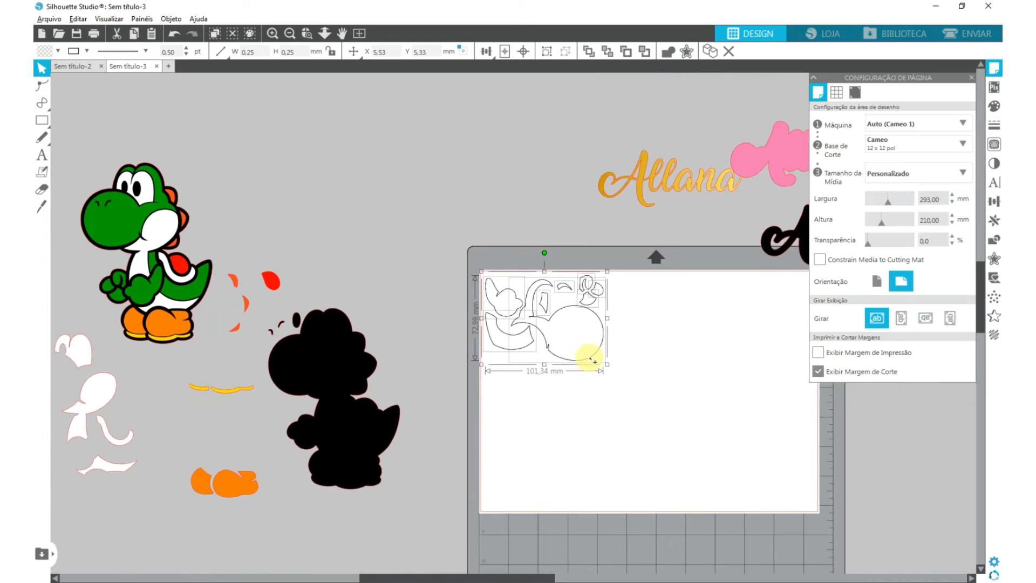
key(alt)
drag(556, 304, 346, 172)
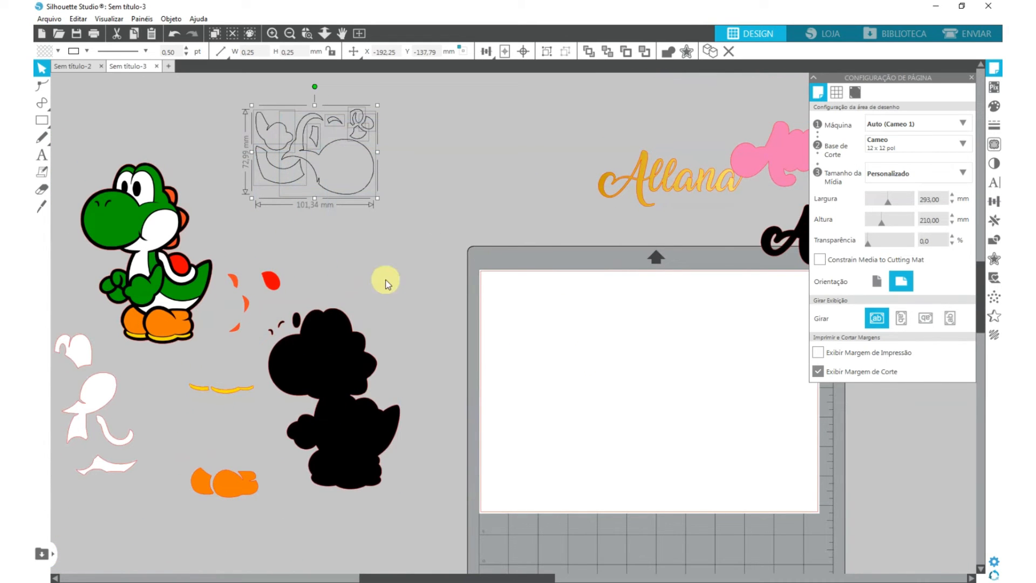
- Move the black Yoshi silhouette and its small details onto the page, and give them no fill and a black 0.50 pt outline
drag(385, 284, 272, 378)
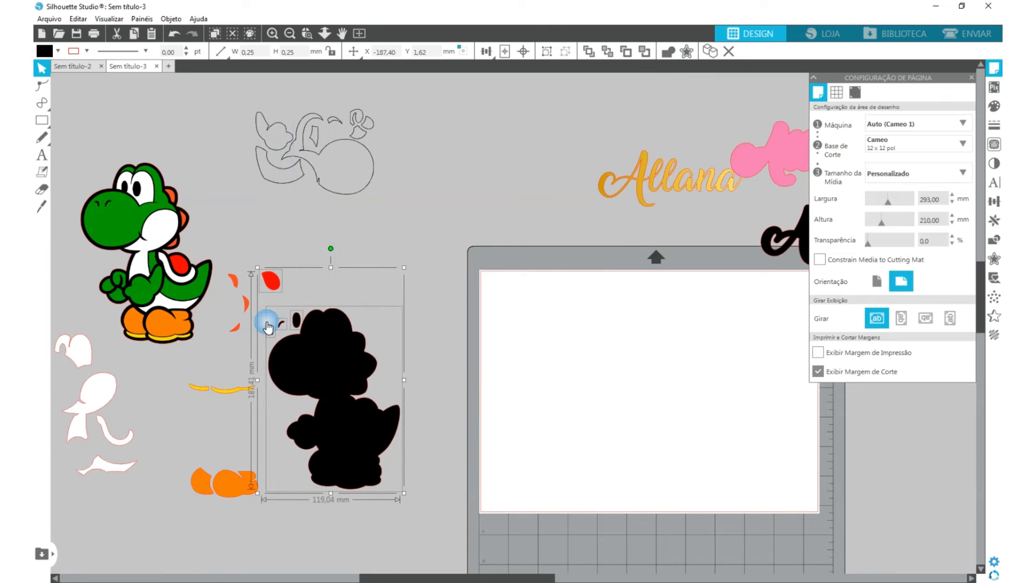
drag(331, 398, 556, 365)
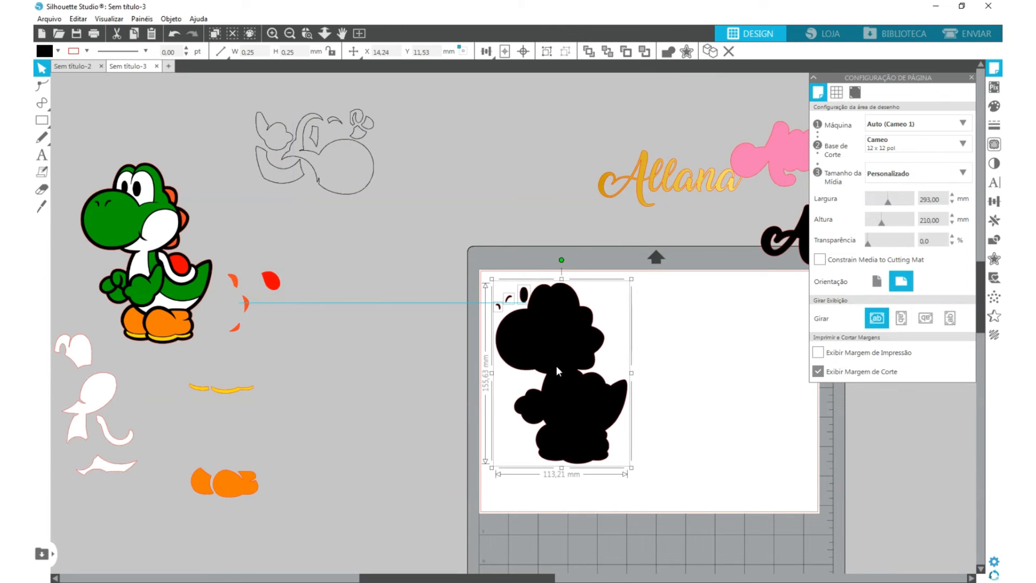
click(59, 51)
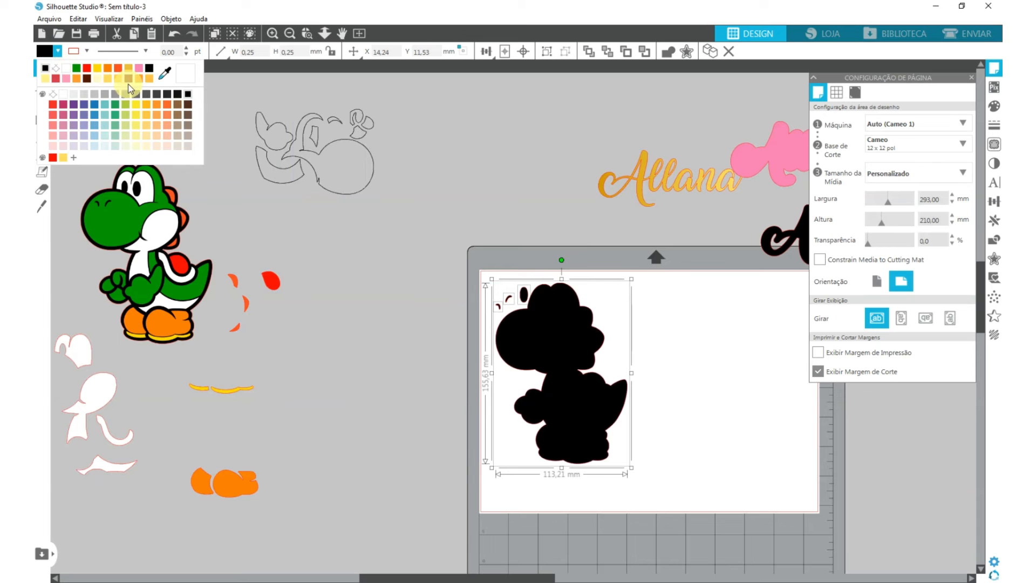
click(59, 51)
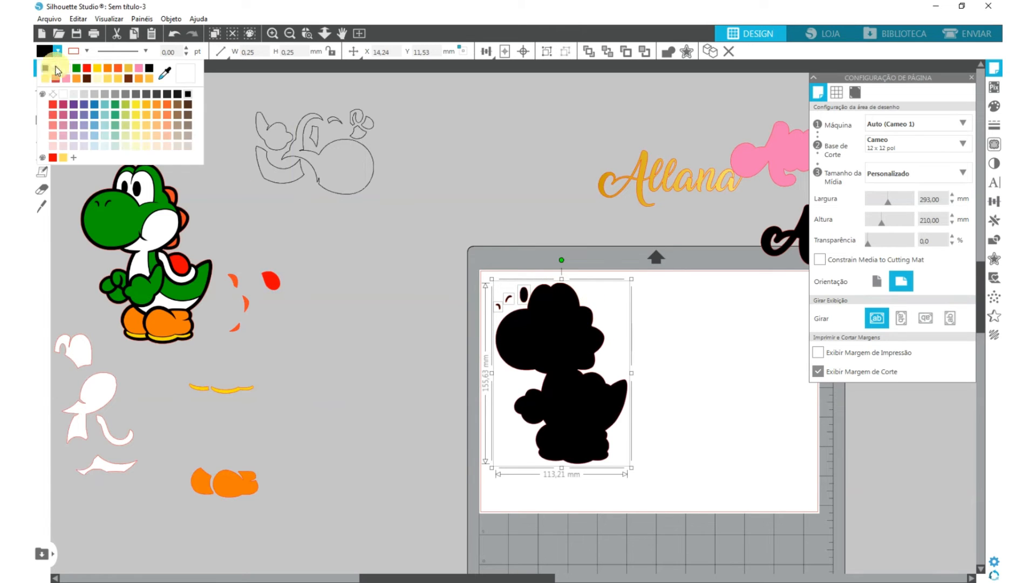
click(56, 68)
click(86, 51)
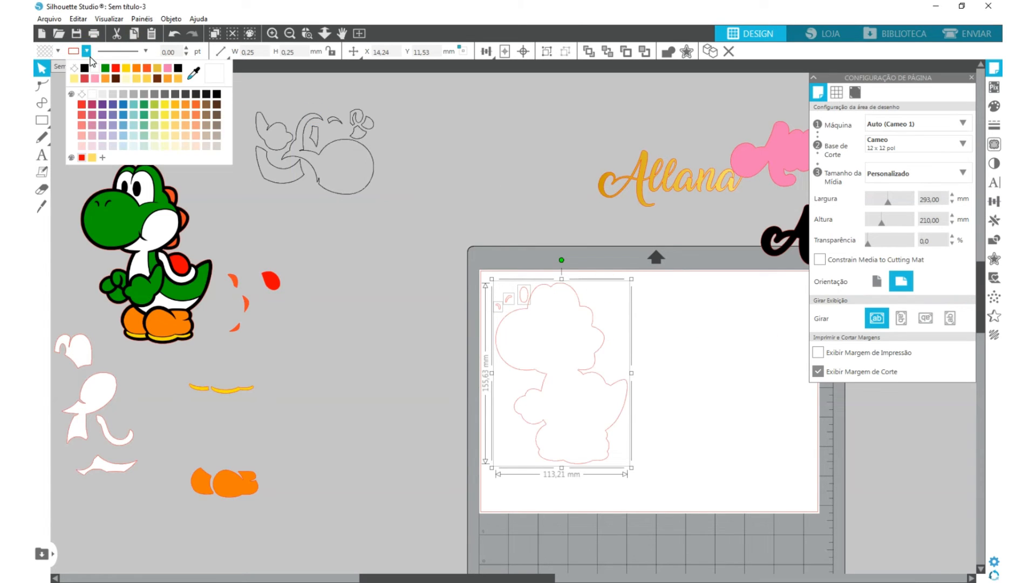
click(85, 69)
click(186, 50)
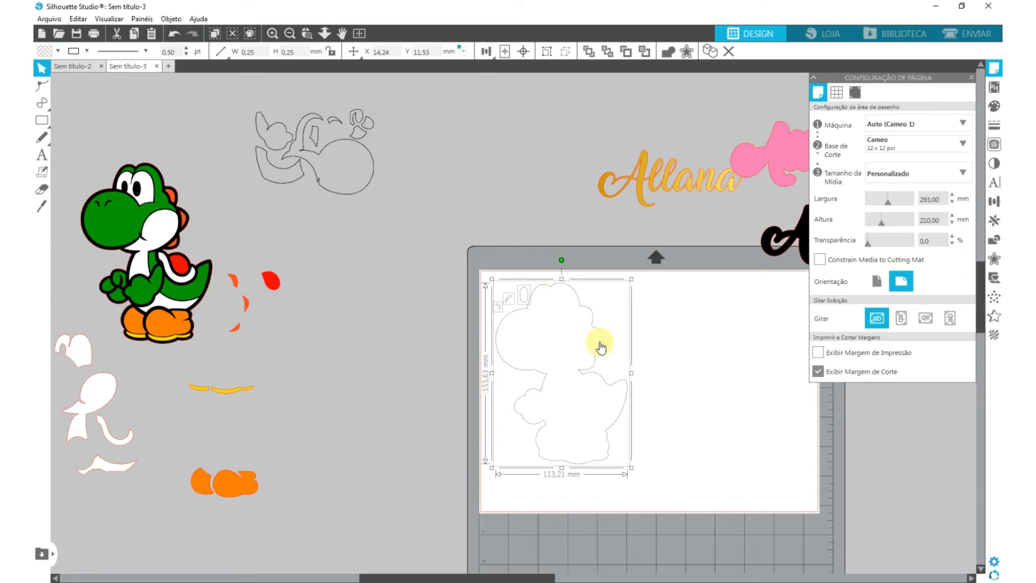
- Mirror the outlined Yoshi silhouette pieces horizontally and move them off the page, beside the mirrored green-layer outlines
right_click(532, 284)
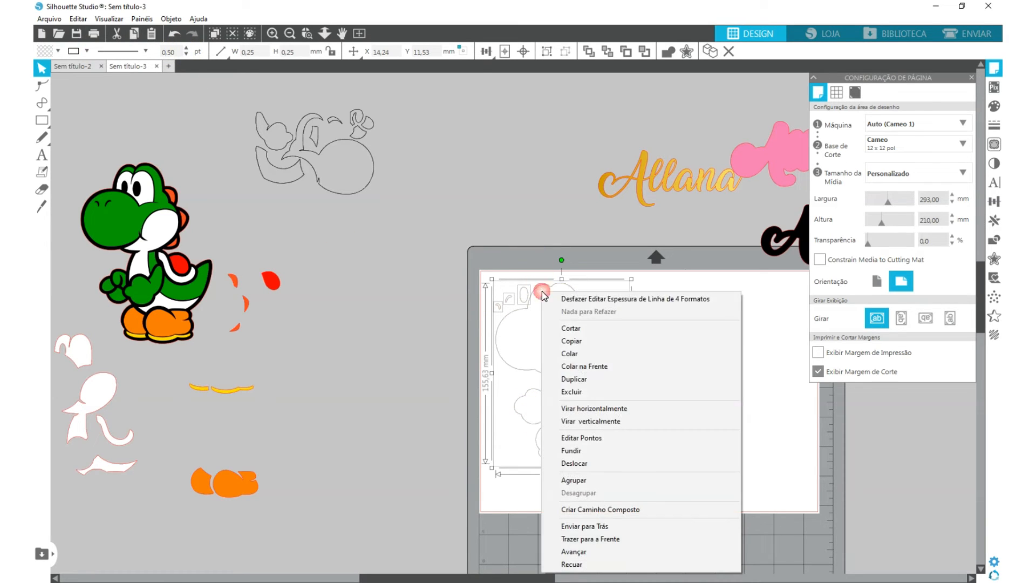
click(645, 439)
drag(467, 123, 441, 121)
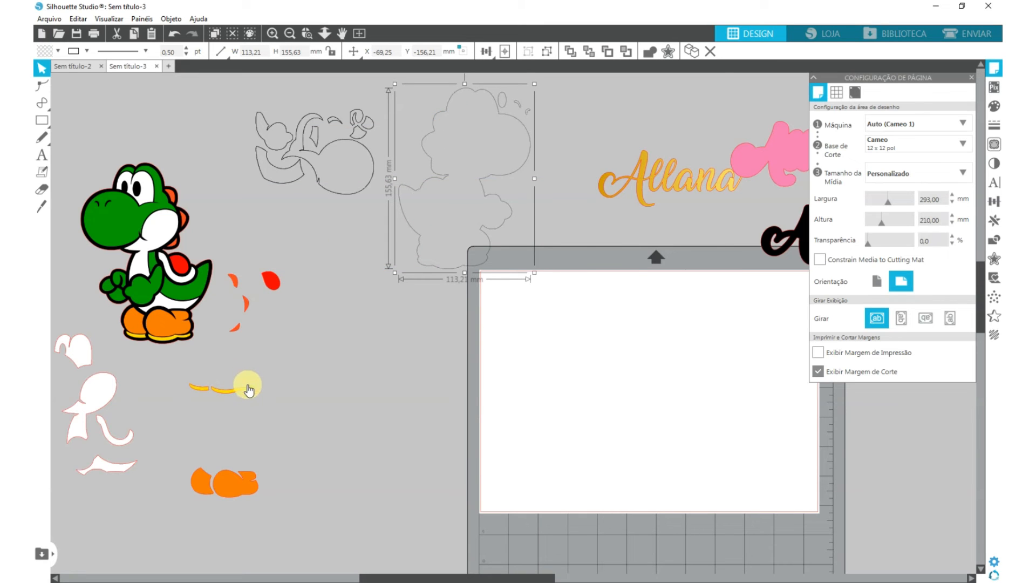
- Move the remaining white, red, yellow and orange Yoshi pieces towards the page and mirror them horizontally
click(339, 578)
drag(131, 140, 426, 524)
shift+click(299, 208)
drag(388, 281, 727, 306)
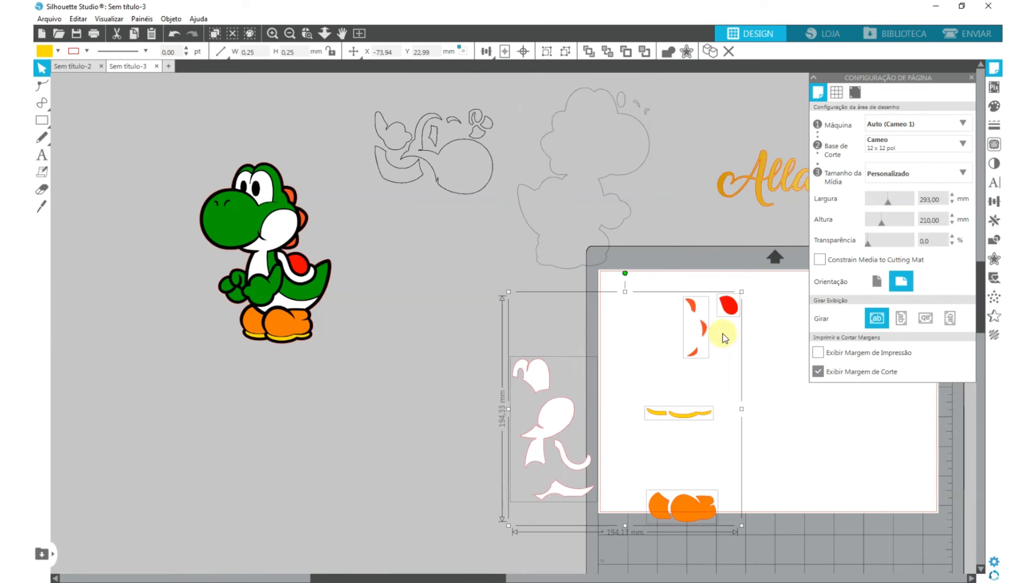
scroll(716, 350, right, 5)
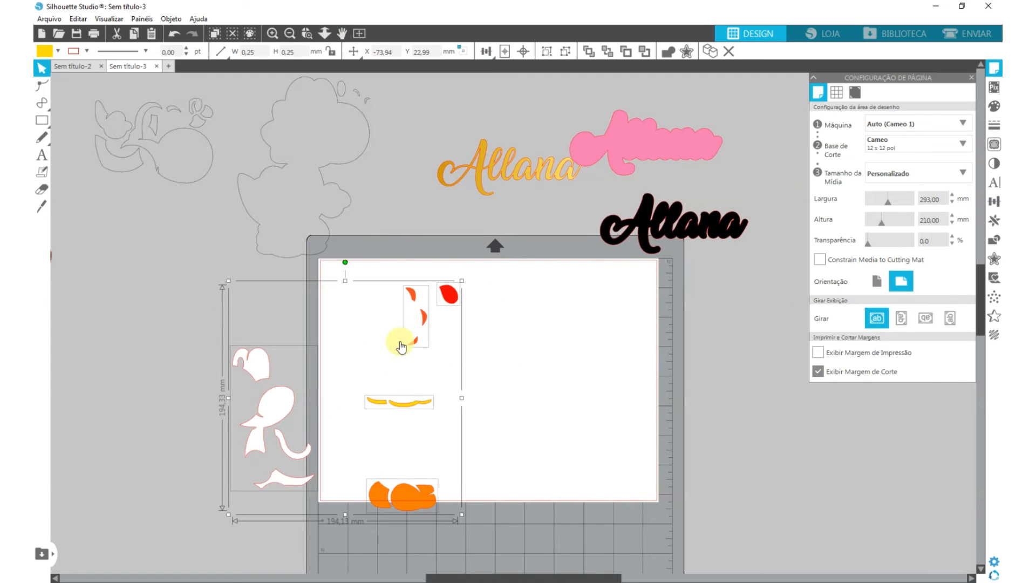
right_click(430, 315)
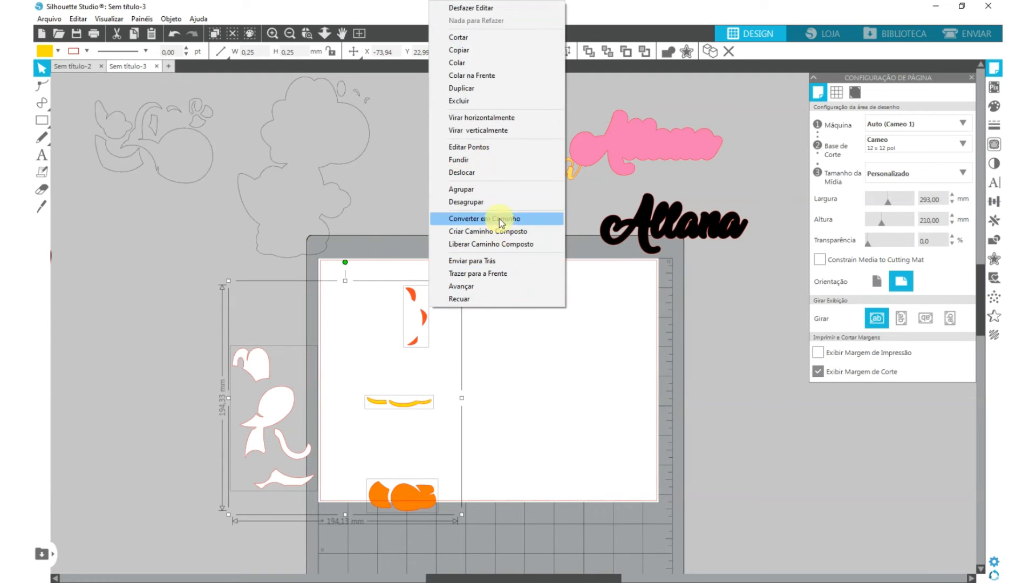
click(497, 121)
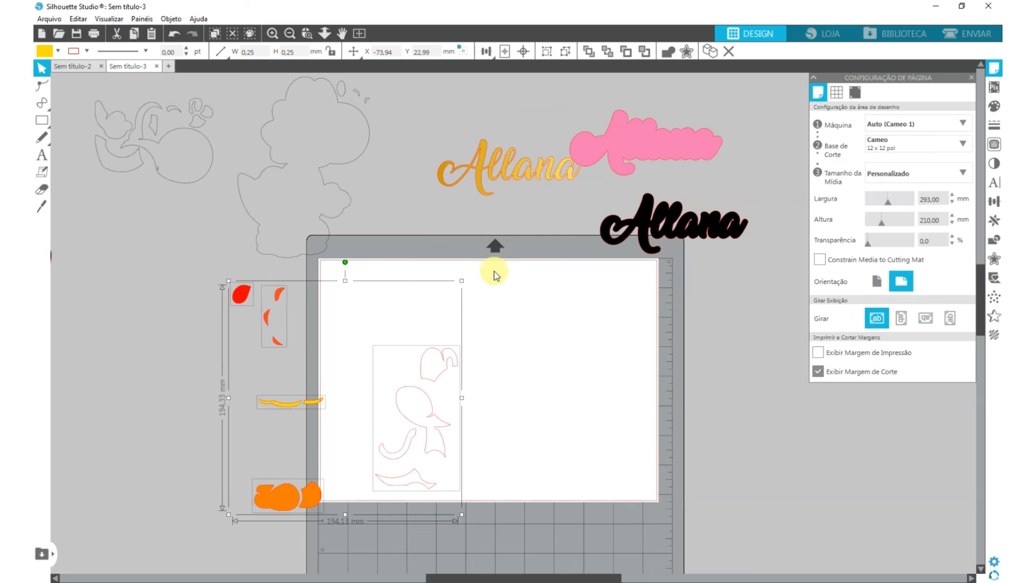
- Set the outline of the mirrored white, red, yellow and orange pieces to black with 0.50 pt thickness
click(87, 51)
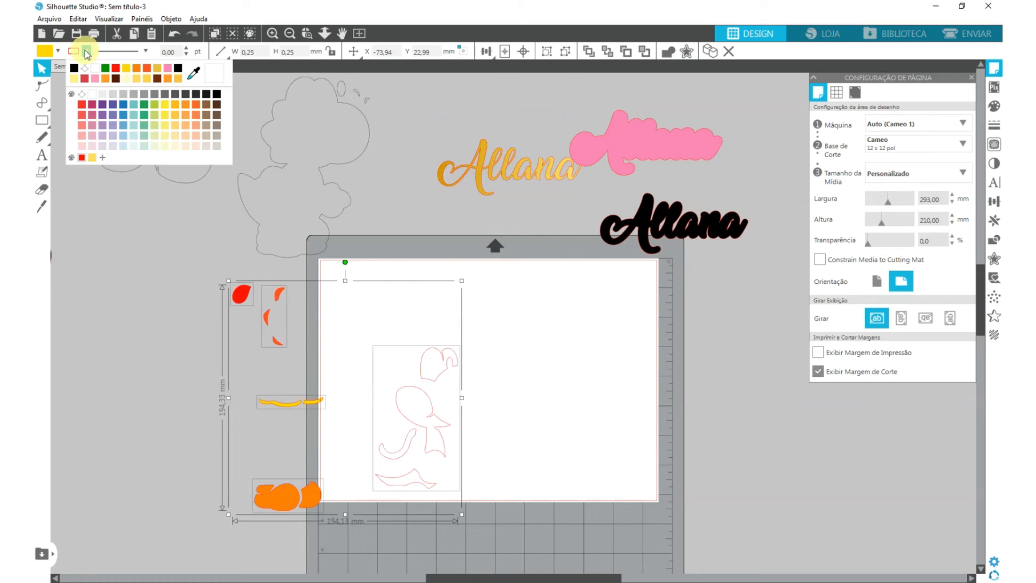
click(76, 68)
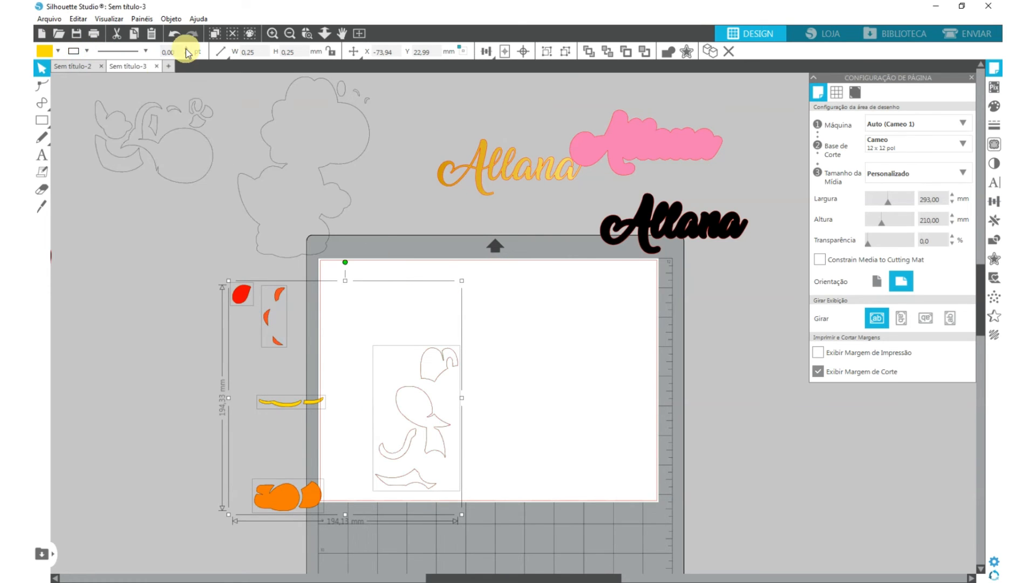
click(186, 50)
click(176, 331)
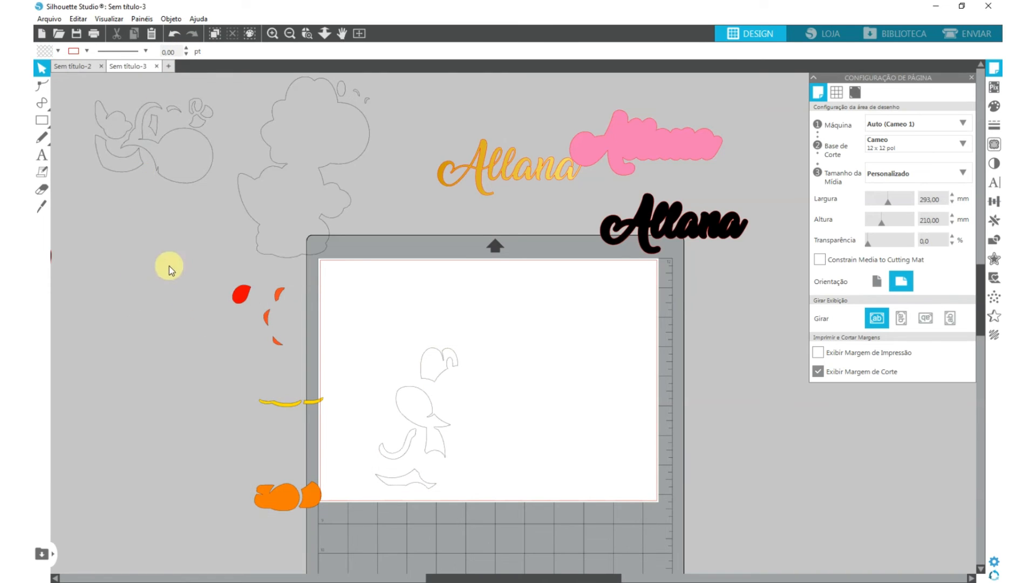
- Place the white Yoshi pieces in the page's upper-left corner, and move them off the page to the left of the mat
click(437, 445)
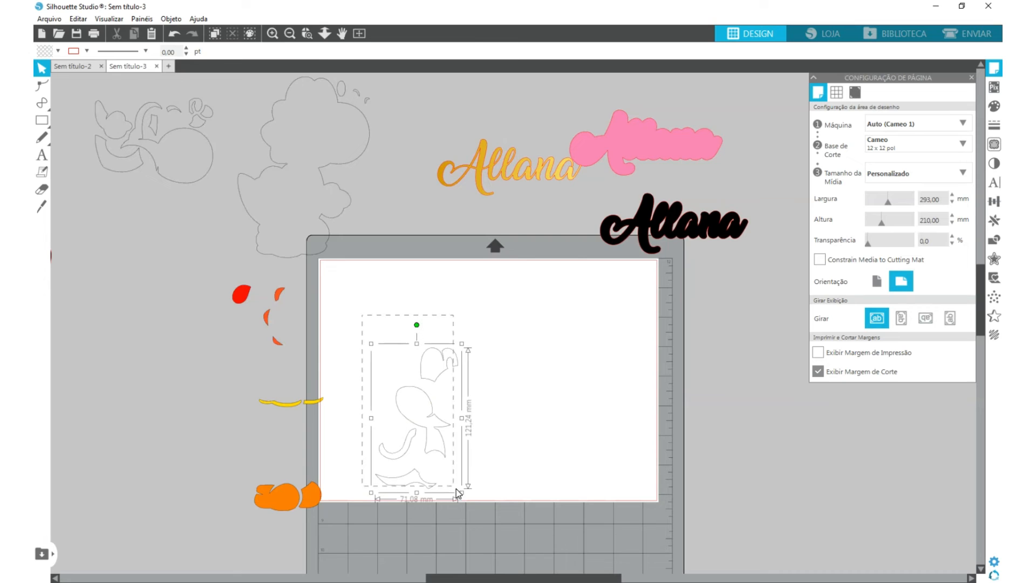
drag(436, 445, 388, 369)
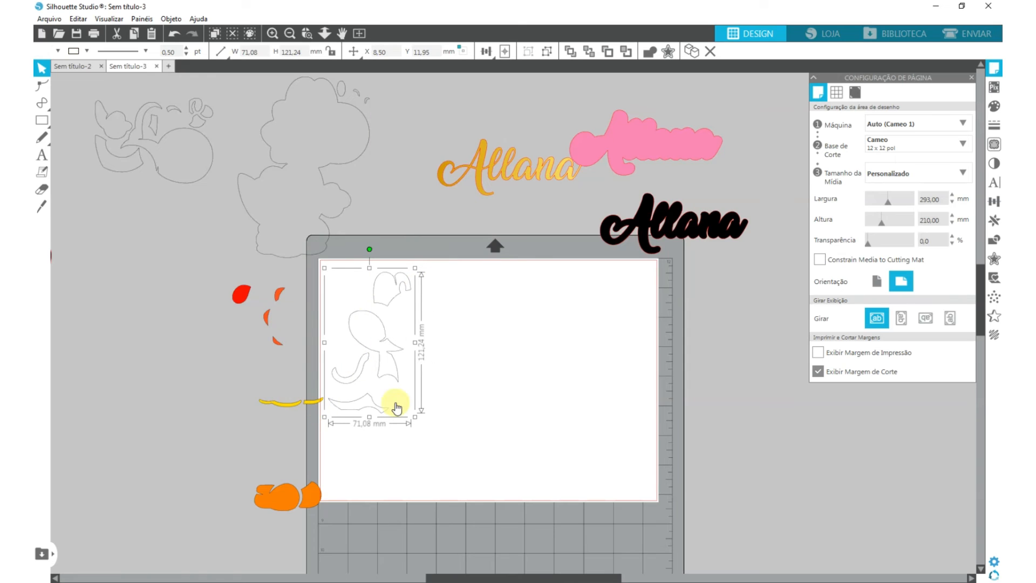
drag(390, 349, 390, 343)
drag(223, 386, 307, 413)
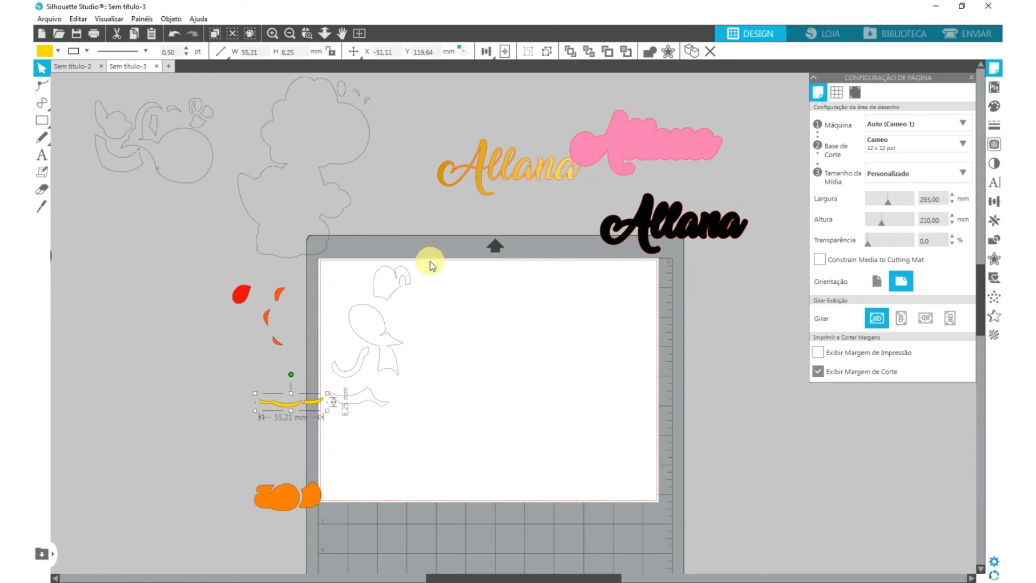
drag(430, 261, 110, 360)
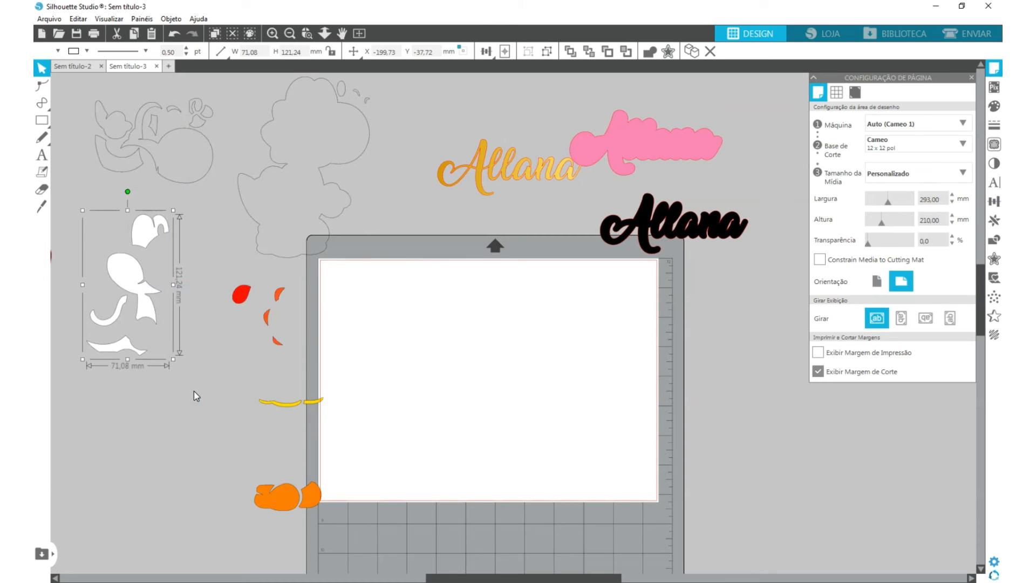
- Place the yellow strips at the page's upper-left corner, remove their fill, and move them off the page below the white pieces
drag(239, 373, 372, 434)
drag(317, 404, 395, 273)
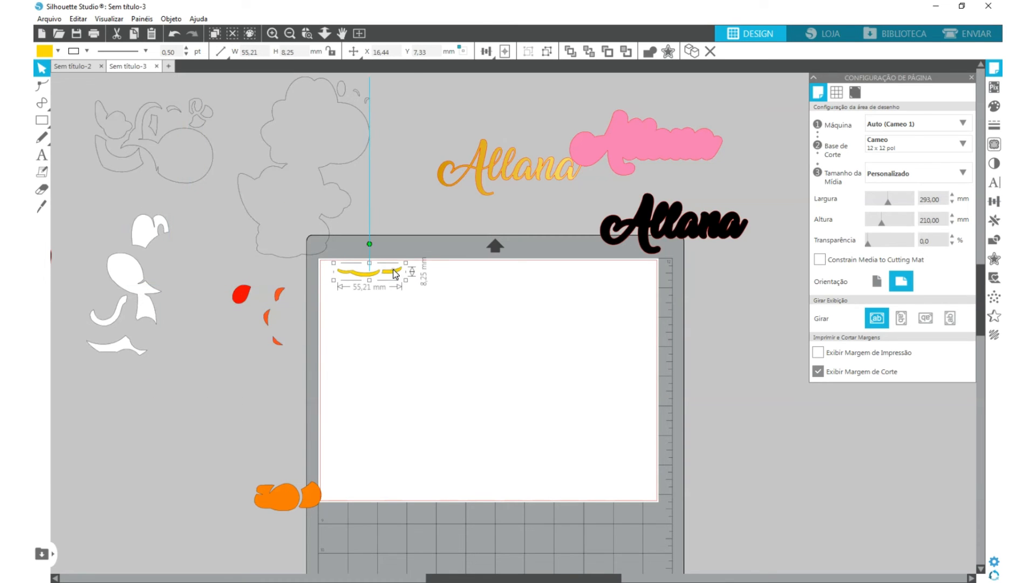
click(58, 51)
click(46, 67)
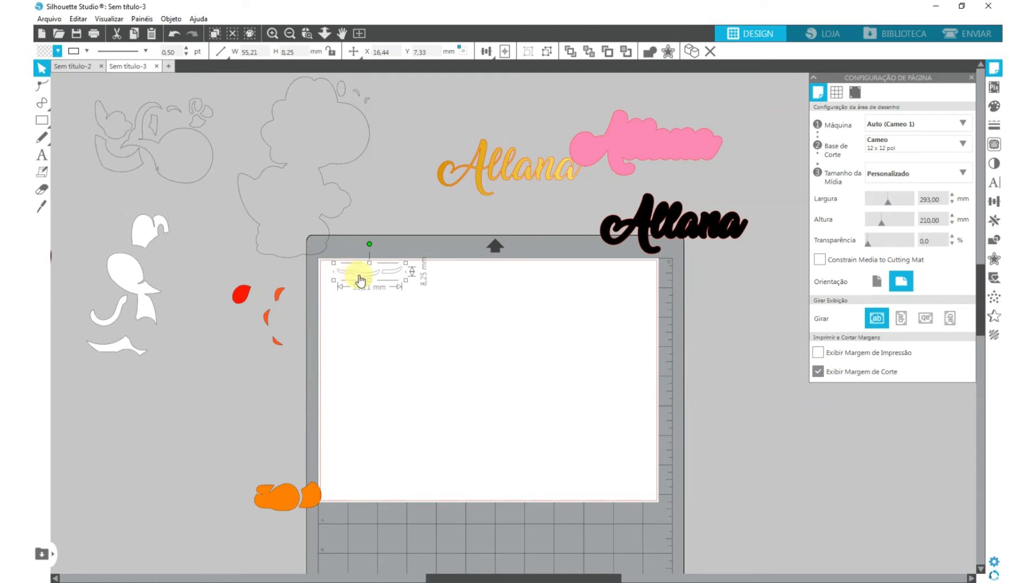
drag(359, 272, 171, 390)
- Place the orange shoe pieces in the page's upper-left corner, and move them off the page beside the white pieces
drag(324, 265, 237, 377)
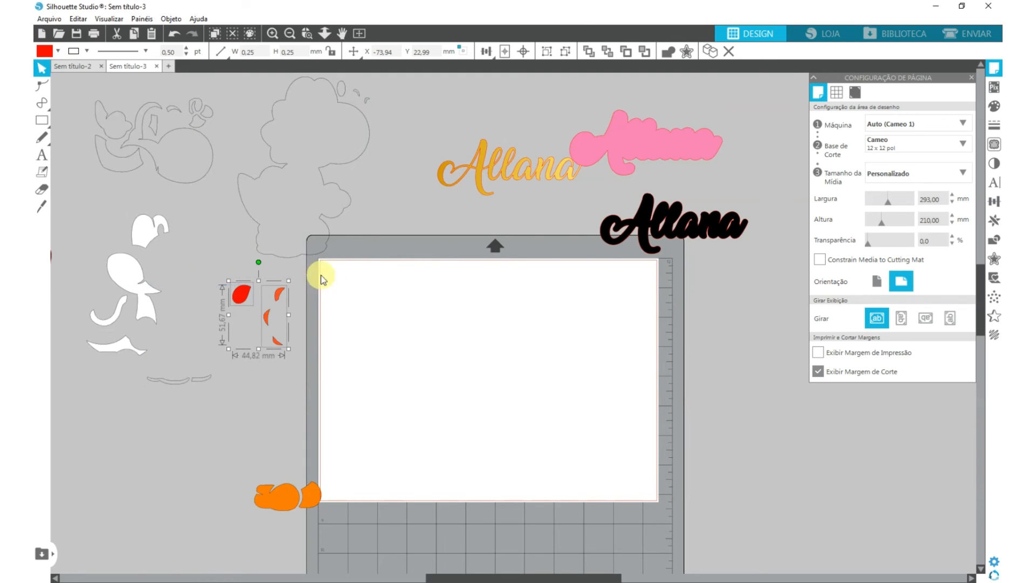
drag(299, 505, 372, 311)
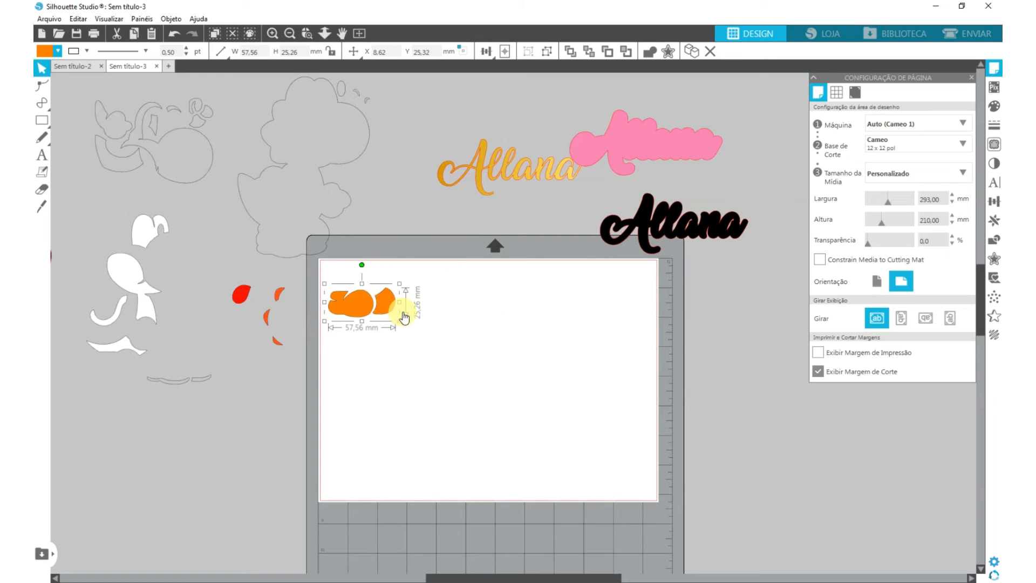
drag(389, 312, 223, 254)
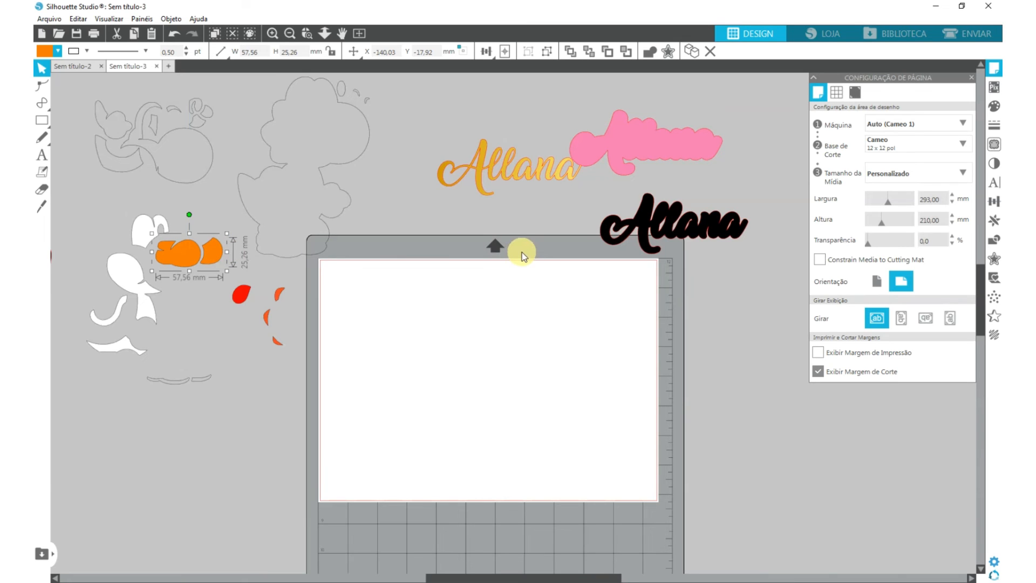
- Bring the gold, black and pink layers of the name lettering onto the page, with the gold one below the others
drag(510, 160, 440, 322)
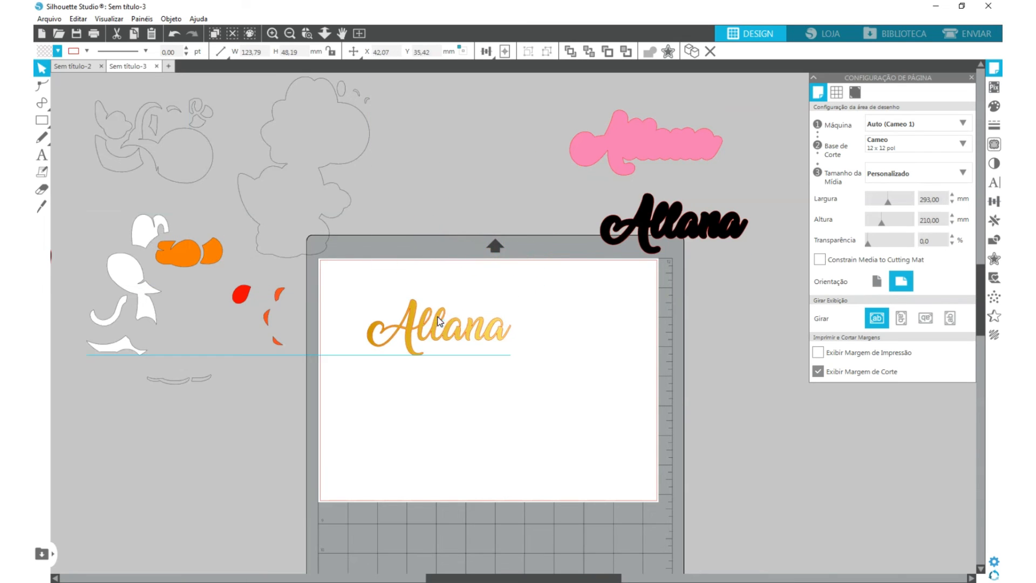
drag(637, 218, 442, 311)
drag(626, 164, 545, 335)
drag(401, 343, 376, 396)
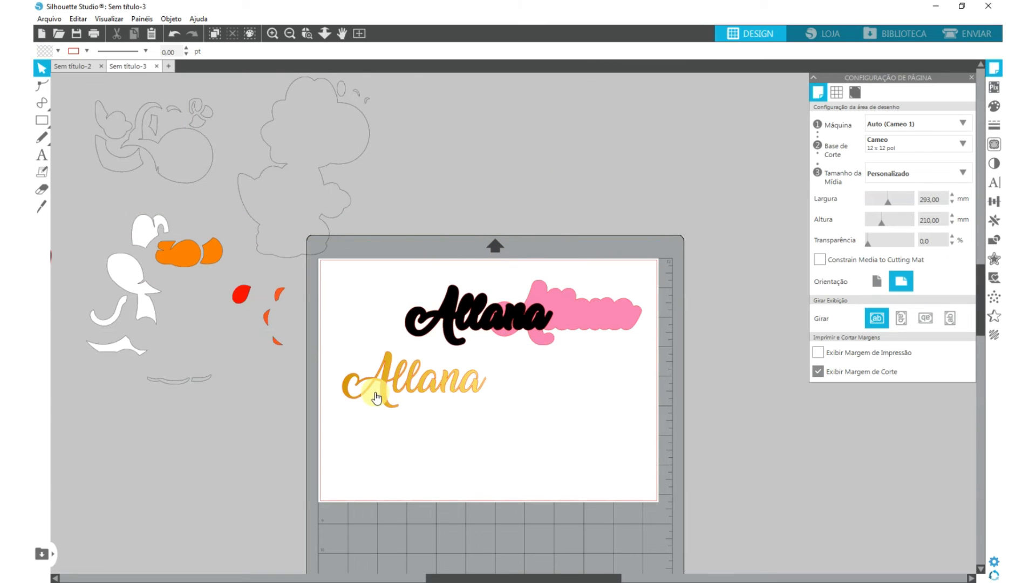
drag(376, 398, 376, 397)
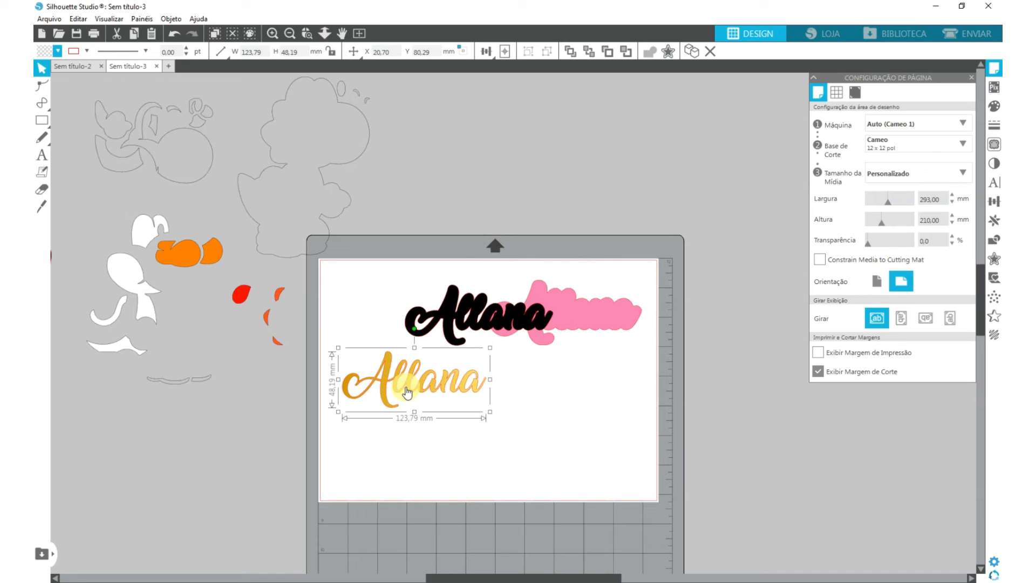
- Position the gold name lettering in the upper-left corner of the page, at the cut margin
drag(390, 388, 378, 290)
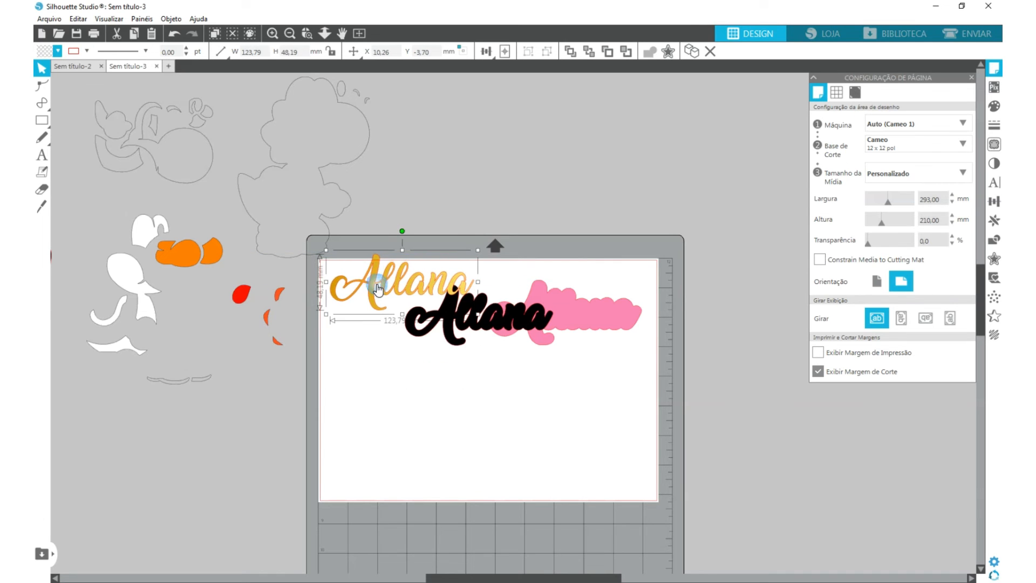
scroll(378, 290, up, 5)
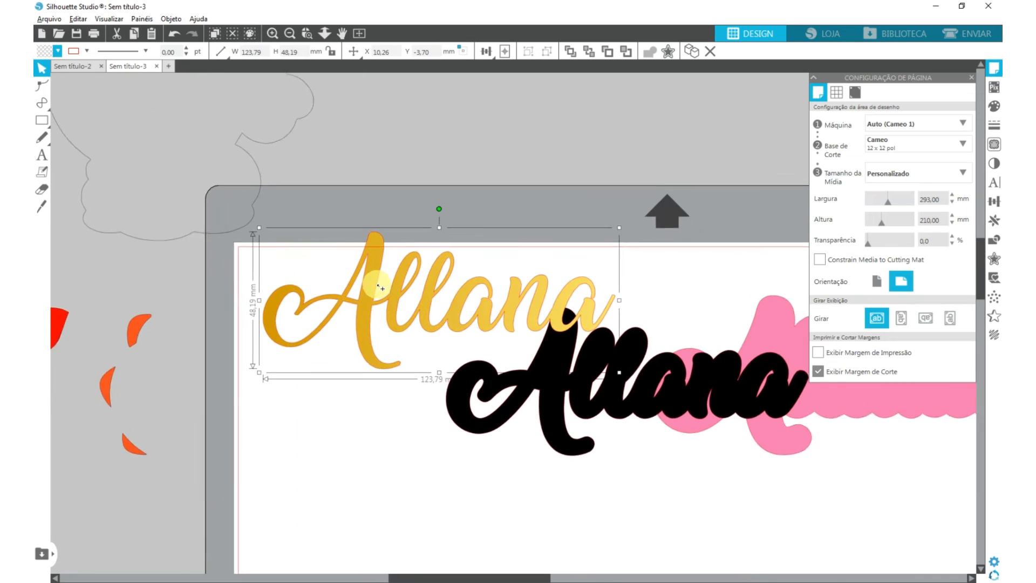
drag(423, 322, 403, 328)
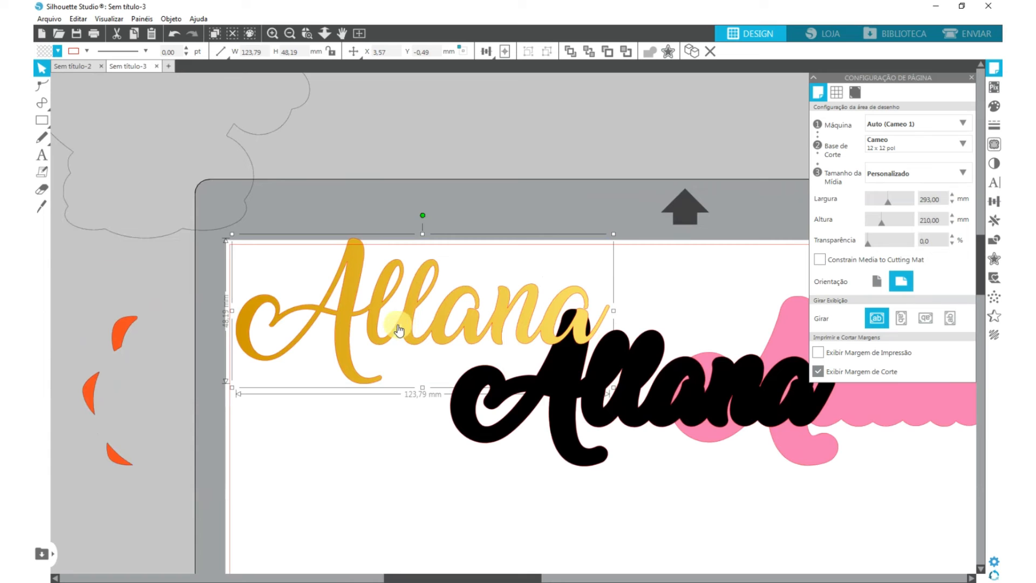
drag(398, 329, 396, 344)
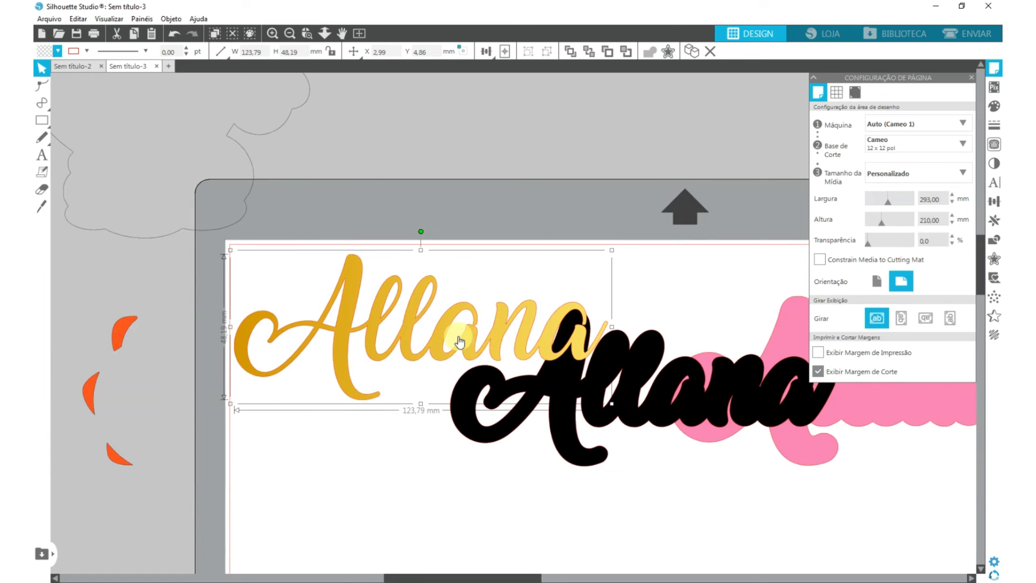
- Align the gold name lettering with the upper cut margin, and replace its fill with a black 0.50 pt outline
drag(416, 312, 409, 303)
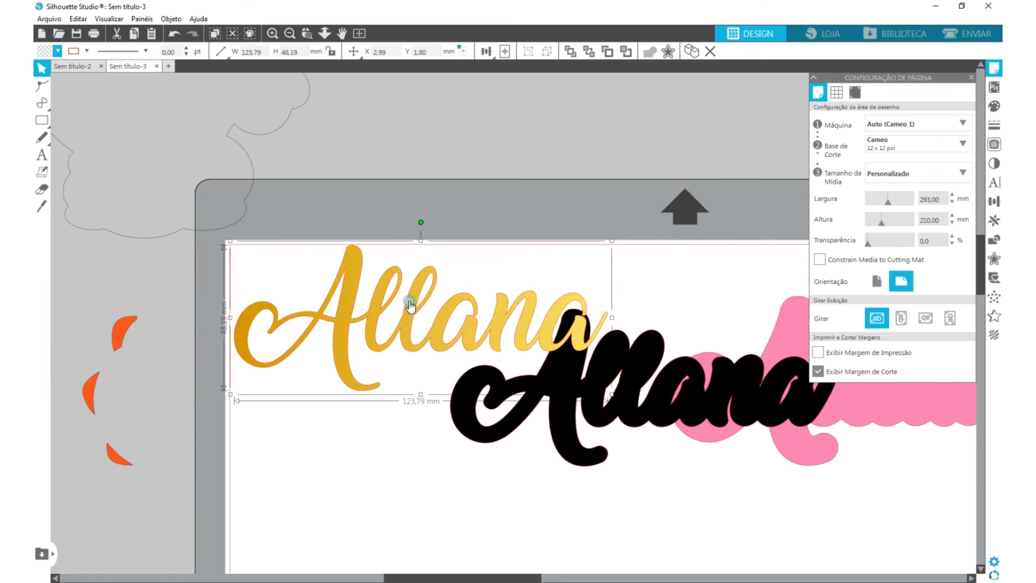
click(57, 51)
click(45, 68)
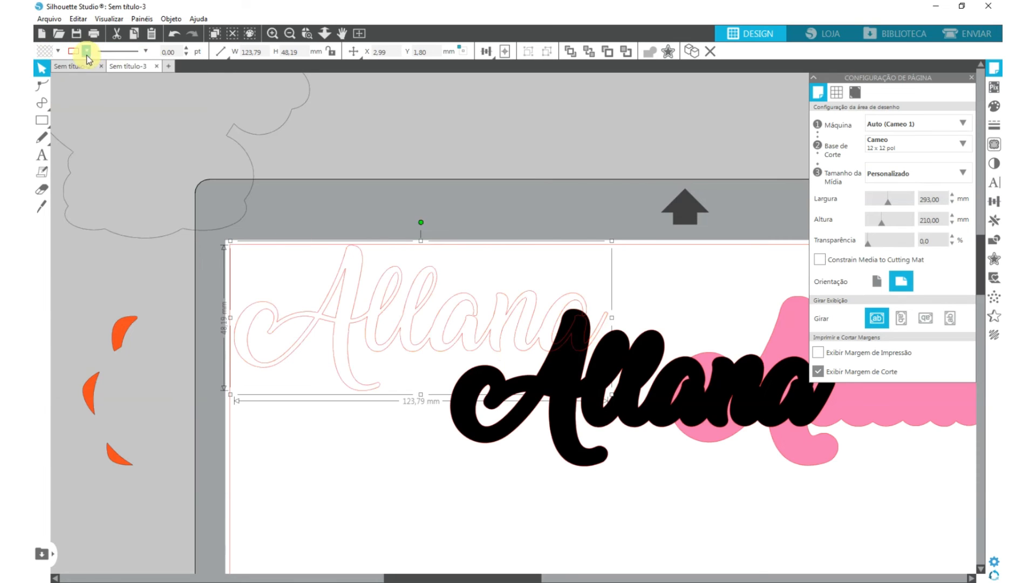
click(87, 51)
click(210, 96)
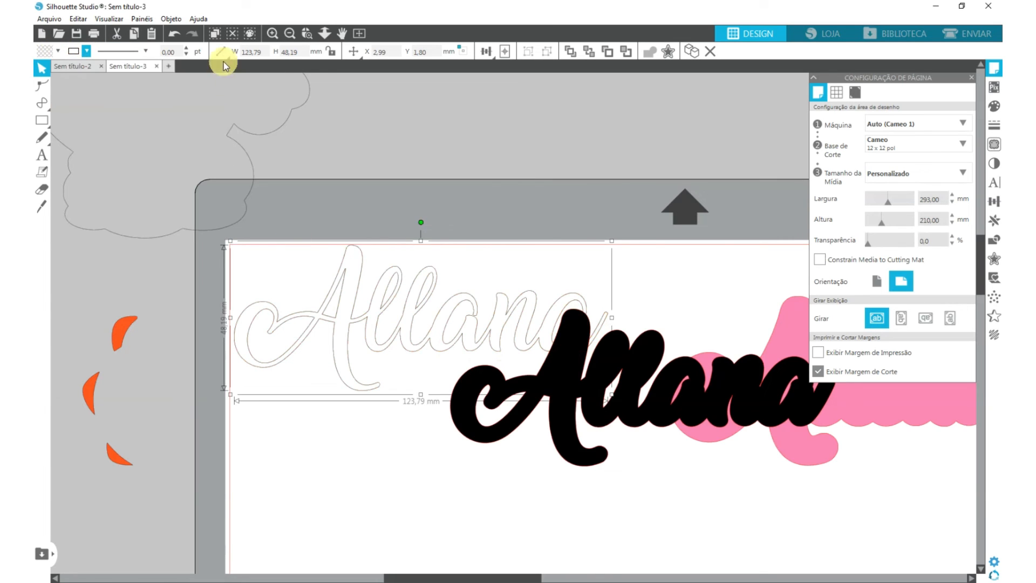
click(187, 49)
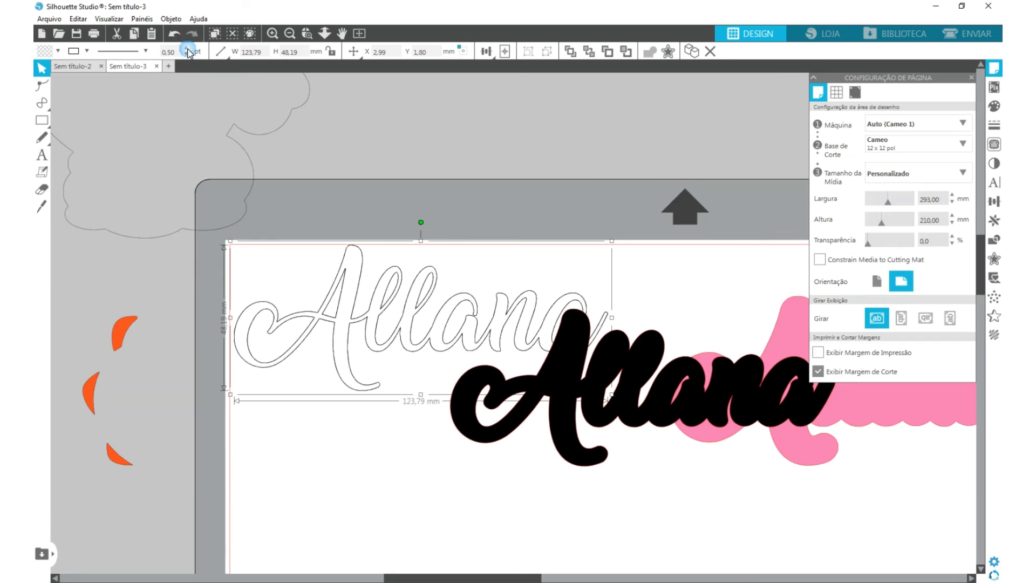
click(246, 201)
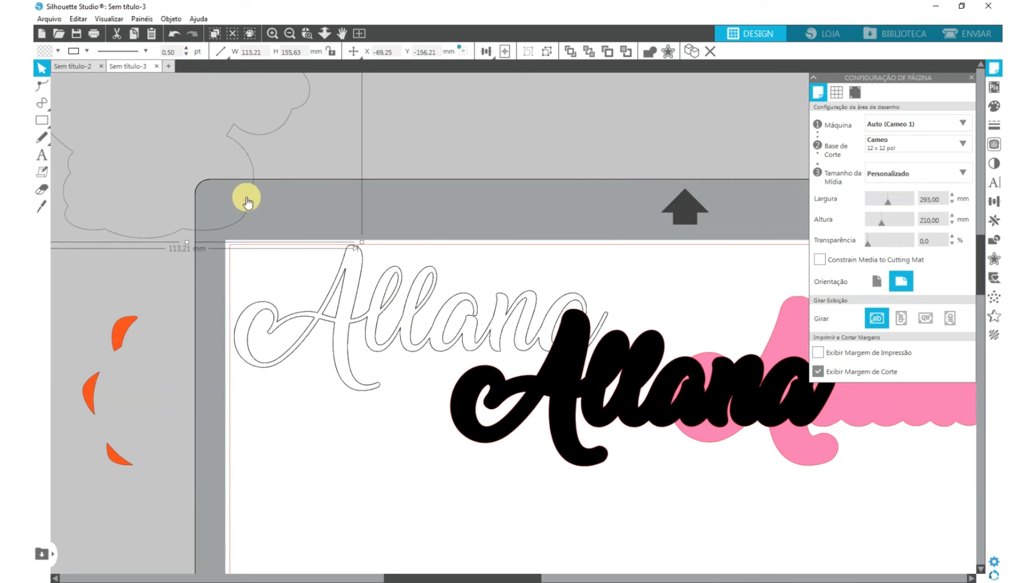
- Move the black name lettering below the outlined one, and shift the pink layer closer beside them
drag(587, 418, 398, 506)
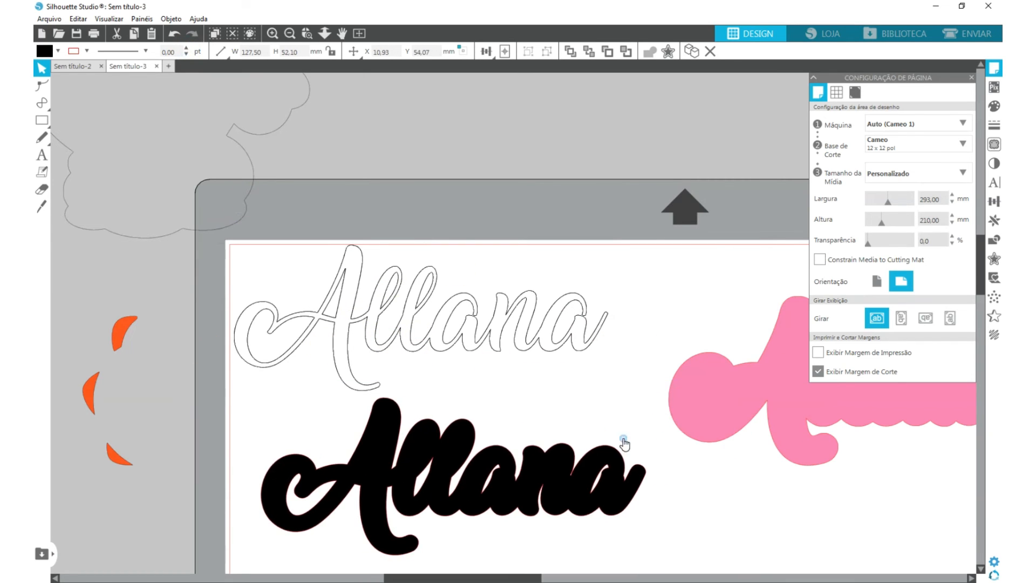
drag(703, 406, 658, 417)
- Flip the outlined, black and pink name lettering layers horizontally as one selection
click(350, 209)
drag(349, 212, 741, 501)
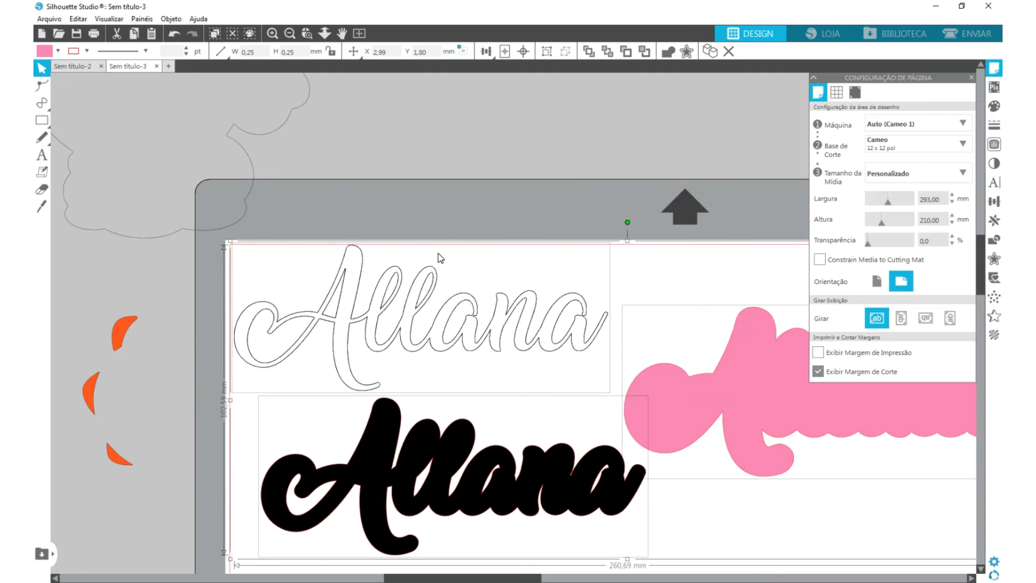
right_click(444, 311)
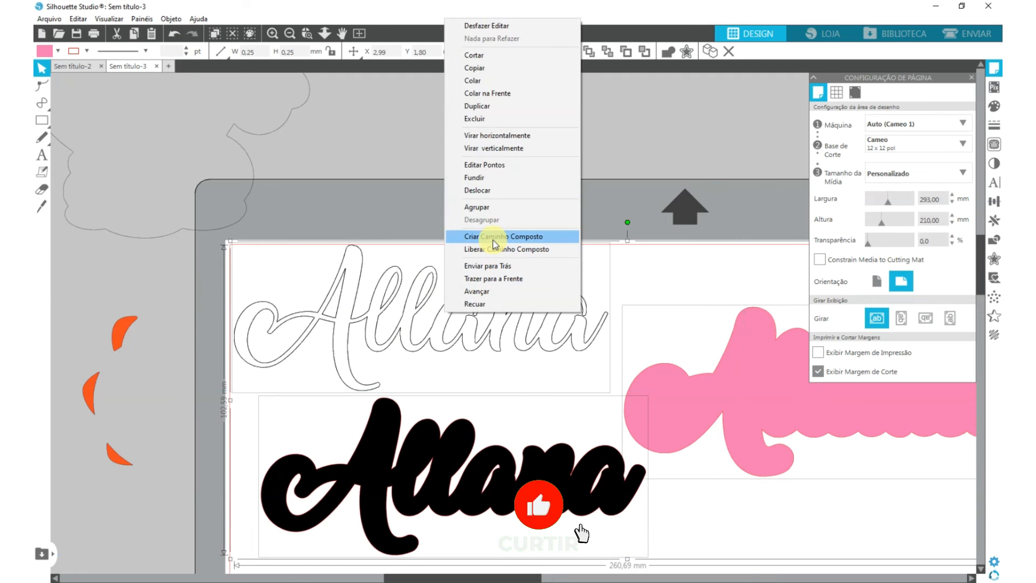
click(504, 136)
scroll(459, 387, down, 5)
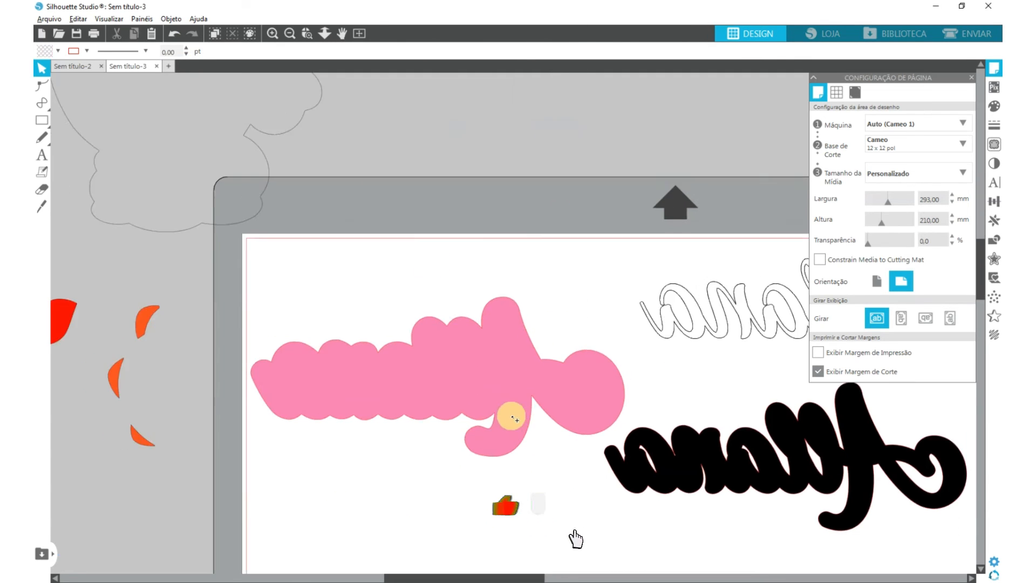